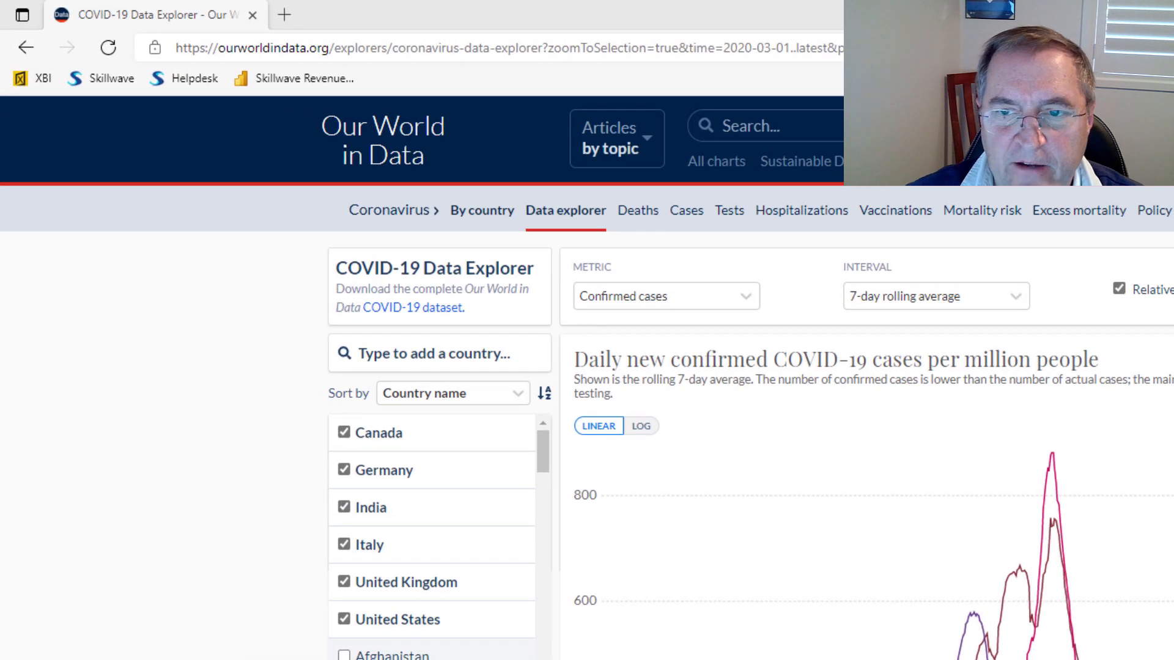
Go to ourworldindata.org and open its COVID-19 vaccinations page
{"action": "left_click", "coordinate": [361, 49]}
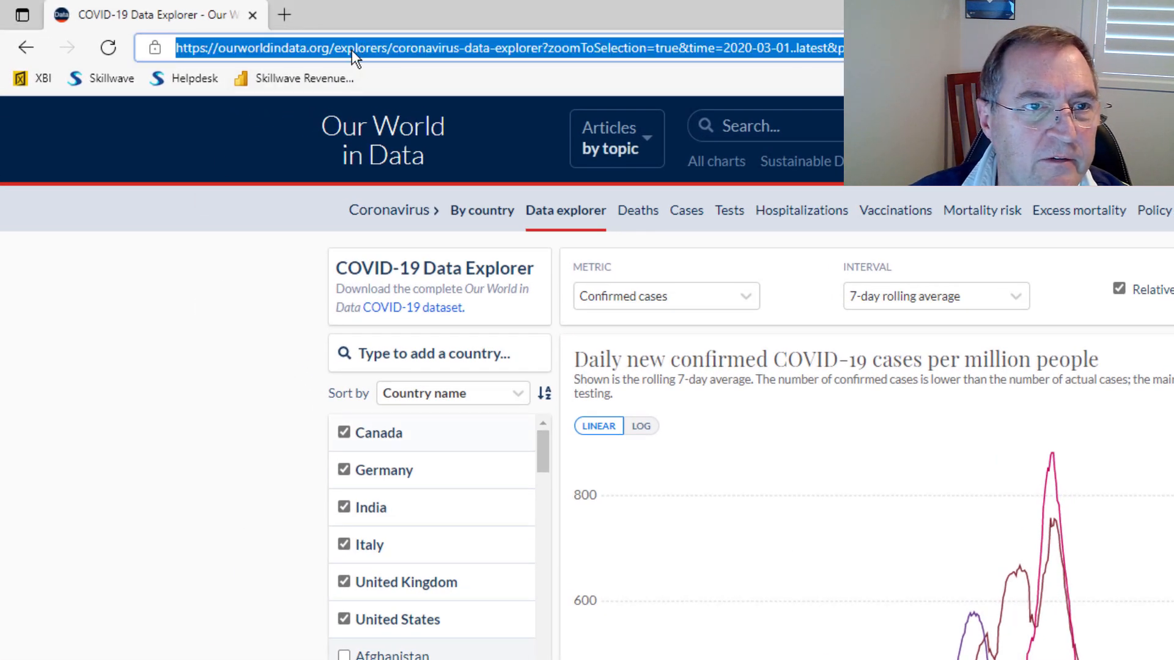
{"action": "key", "text": "BackSpace"}
{"action": "type", "text": "our"}
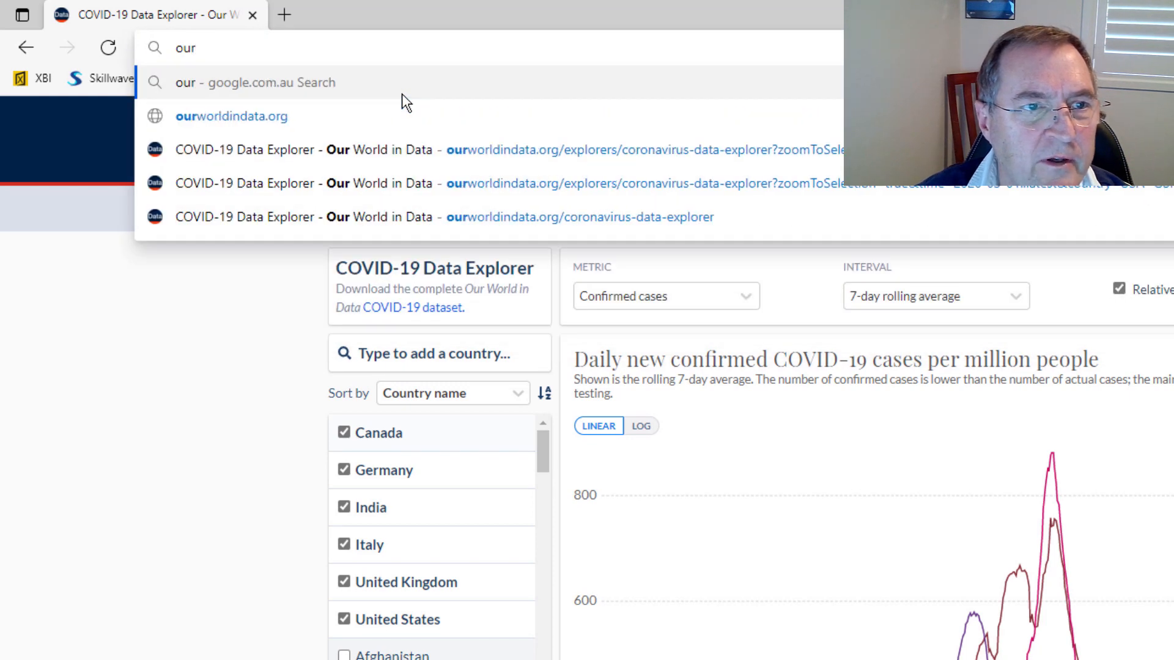
{"action": "key", "text": "Down"}
{"action": "key", "text": "Return"}
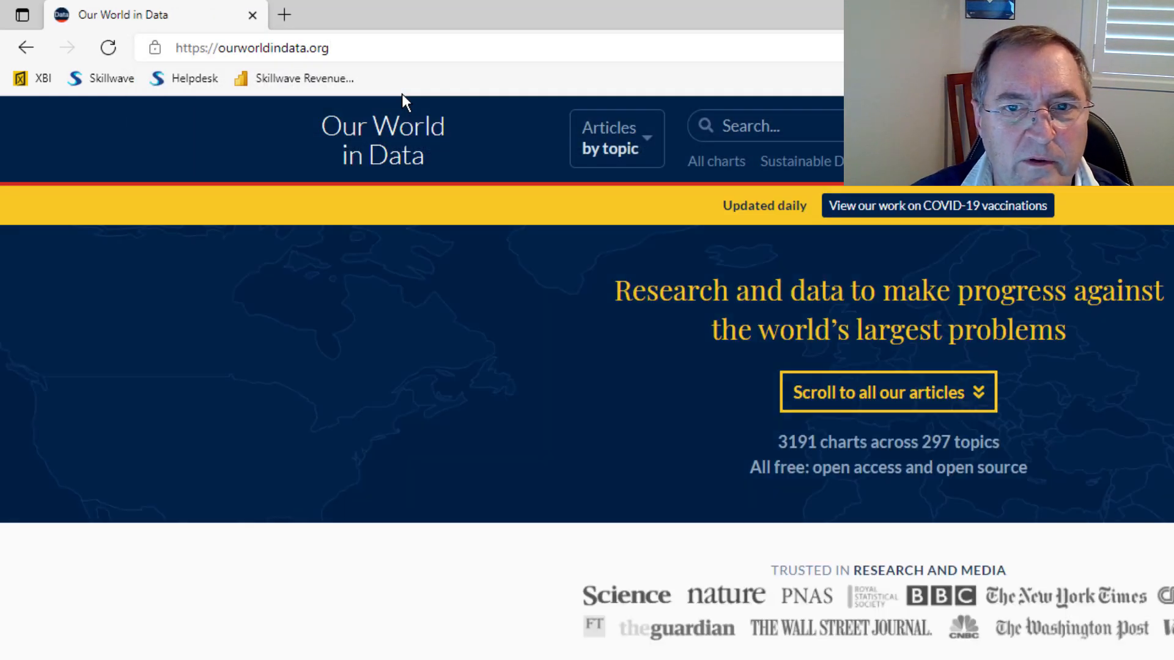
{"action": "left_click", "coordinate": [941, 206]}
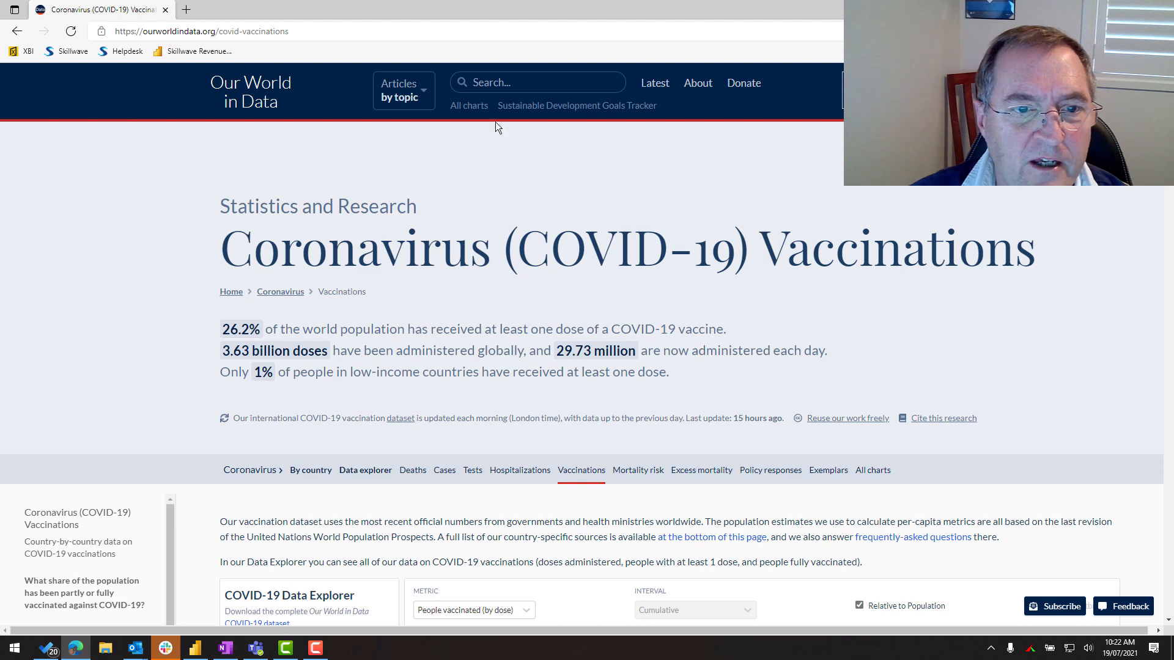
Open the site's COVID-19 Data Explorer and bring up the chart's download options
{"action": "scroll", "coordinate": [412, 347], "scroll_direction": "down", "scroll_amount": 1}
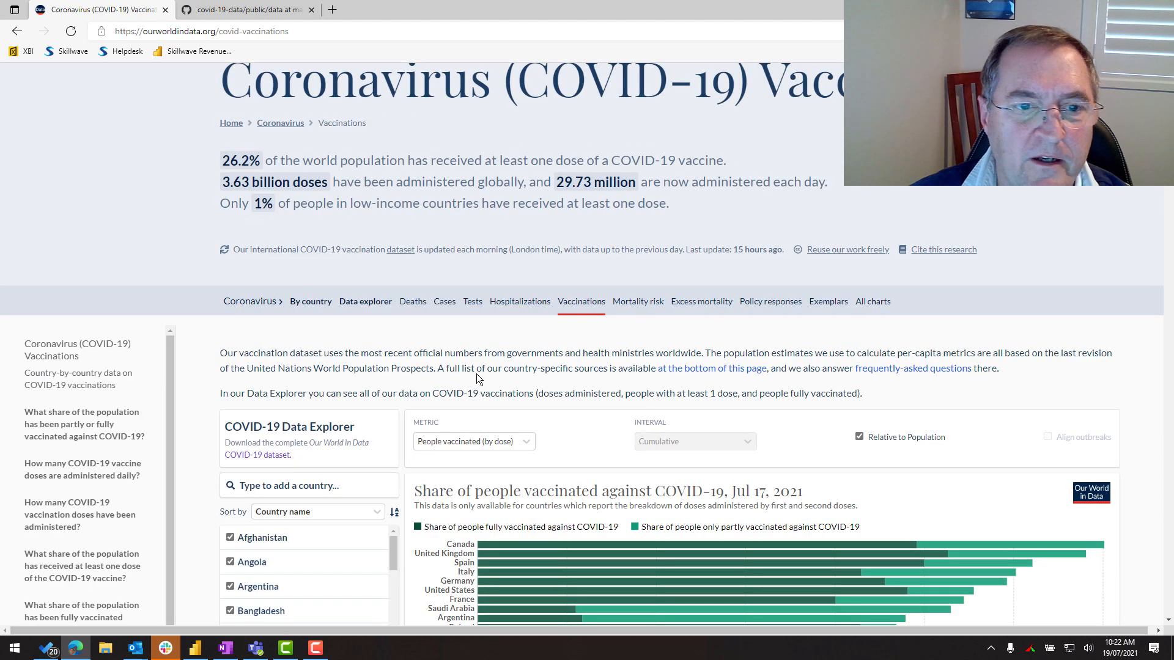
{"action": "left_click", "coordinate": [378, 302]}
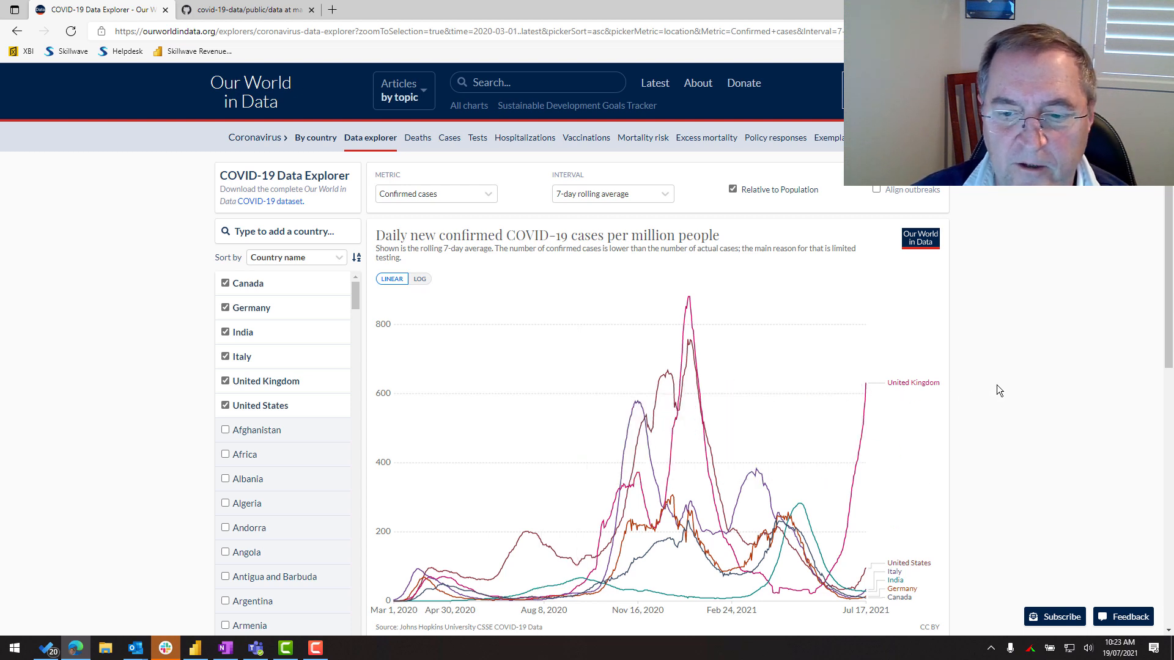
{"action": "scroll", "coordinate": [996, 385], "scroll_direction": "down", "scroll_amount": 4}
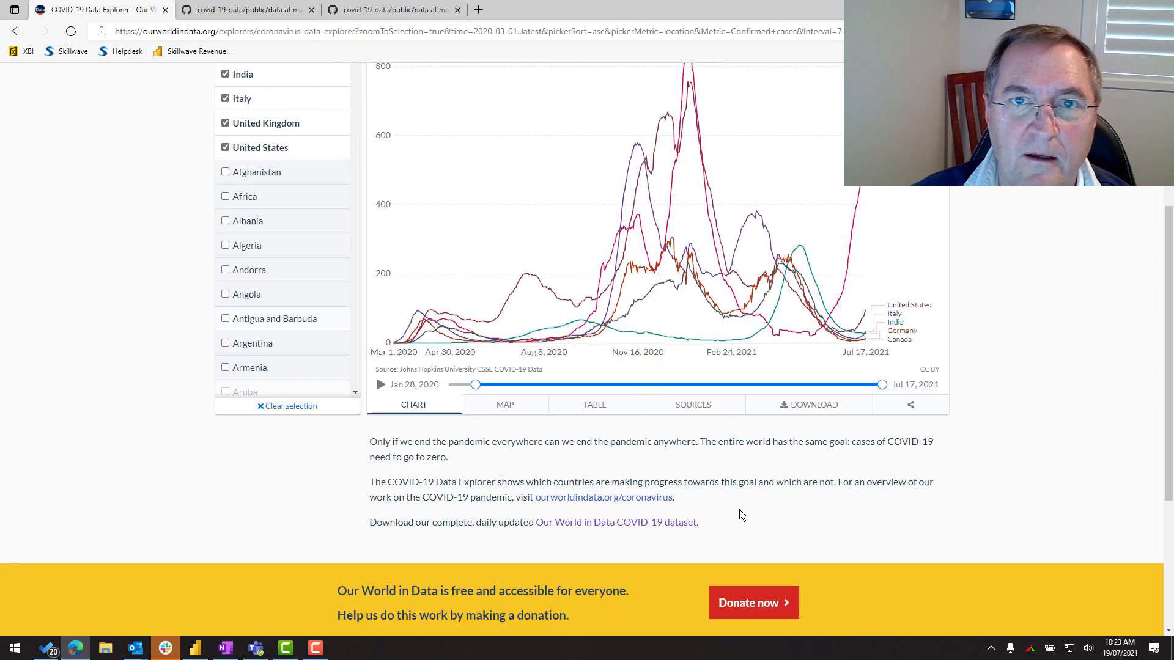
{"action": "left_click", "coordinate": [803, 408]}
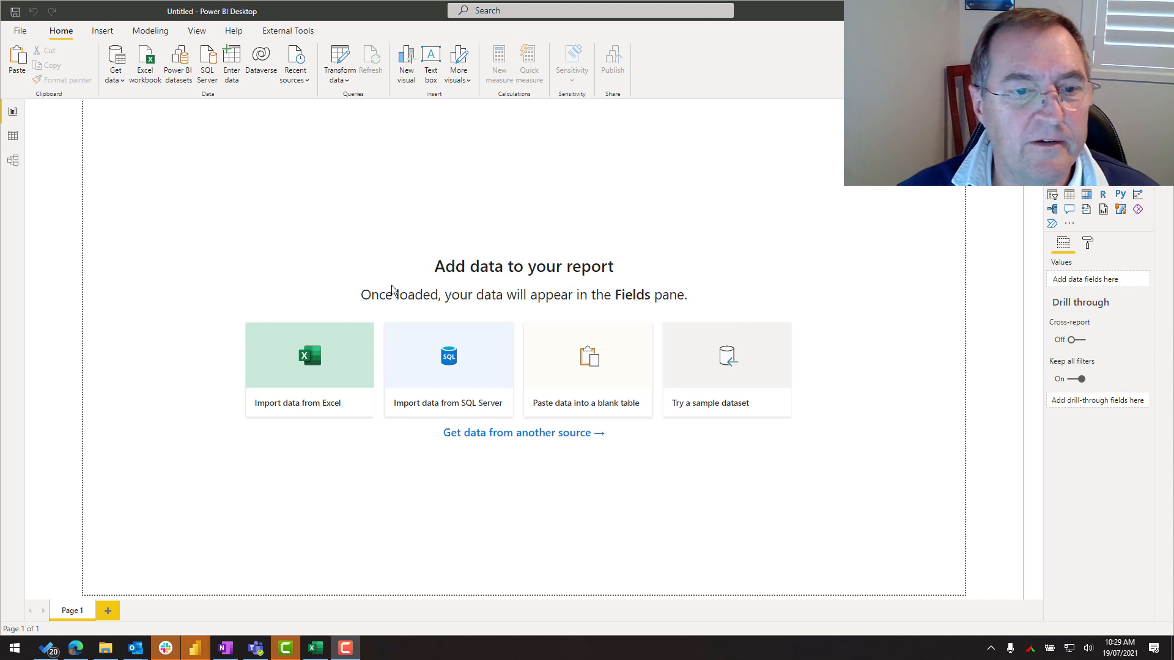
In Power BI Desktop, import owid-covid-data.csv from the OurWorldInData folder as a Text/CSV source and open it for transformation
{"action": "left_click", "coordinate": [119, 77]}
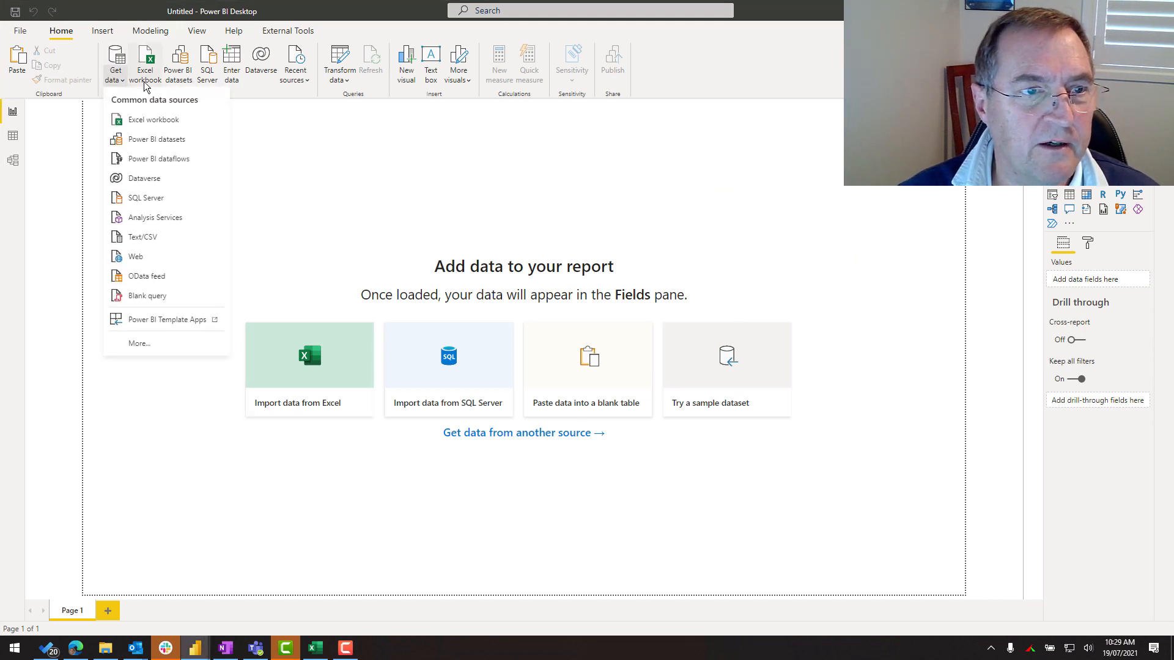
{"action": "left_click", "coordinate": [165, 237]}
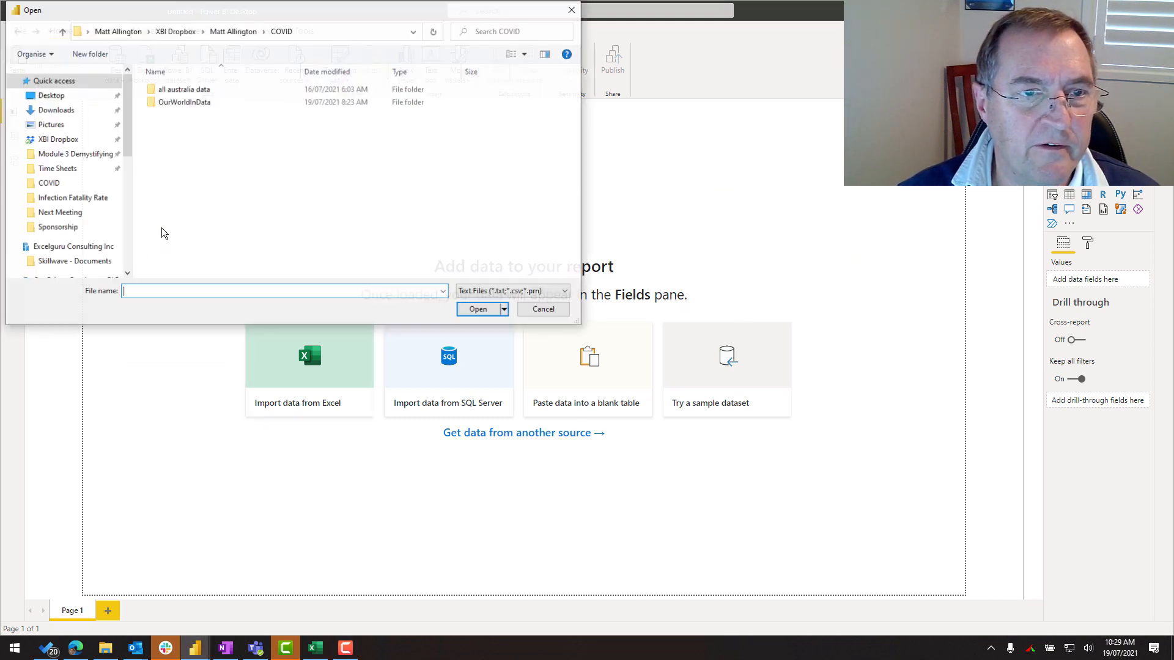
{"action": "double_click", "coordinate": [173, 103]}
{"action": "left_click", "coordinate": [181, 91]}
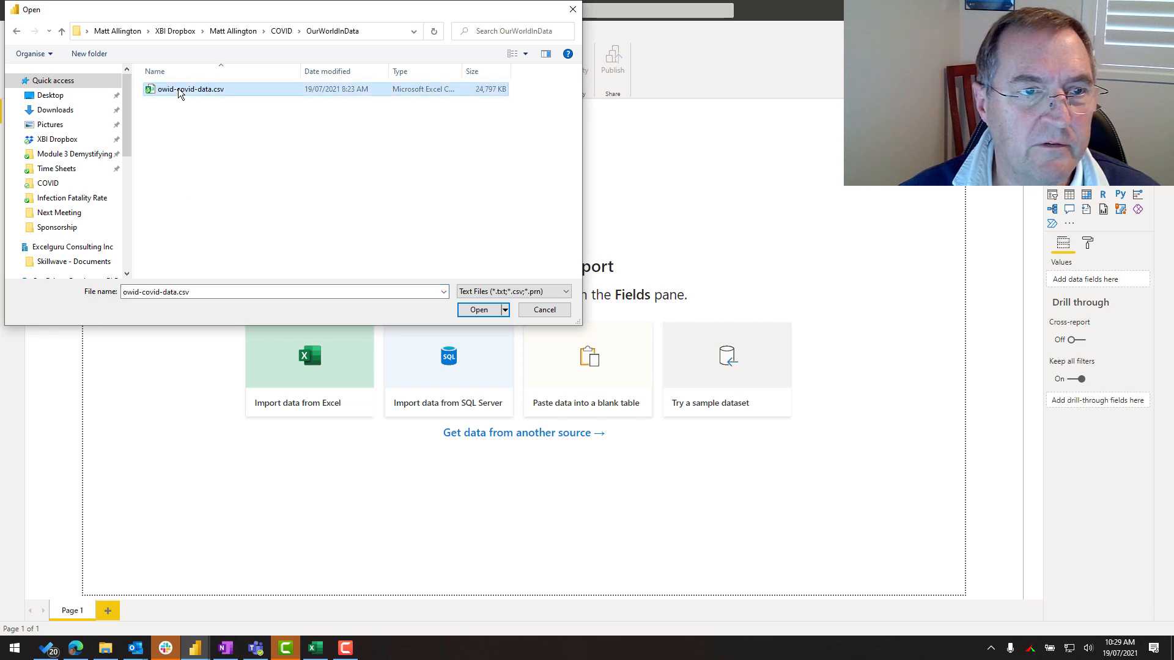
{"action": "left_click", "coordinate": [496, 310]}
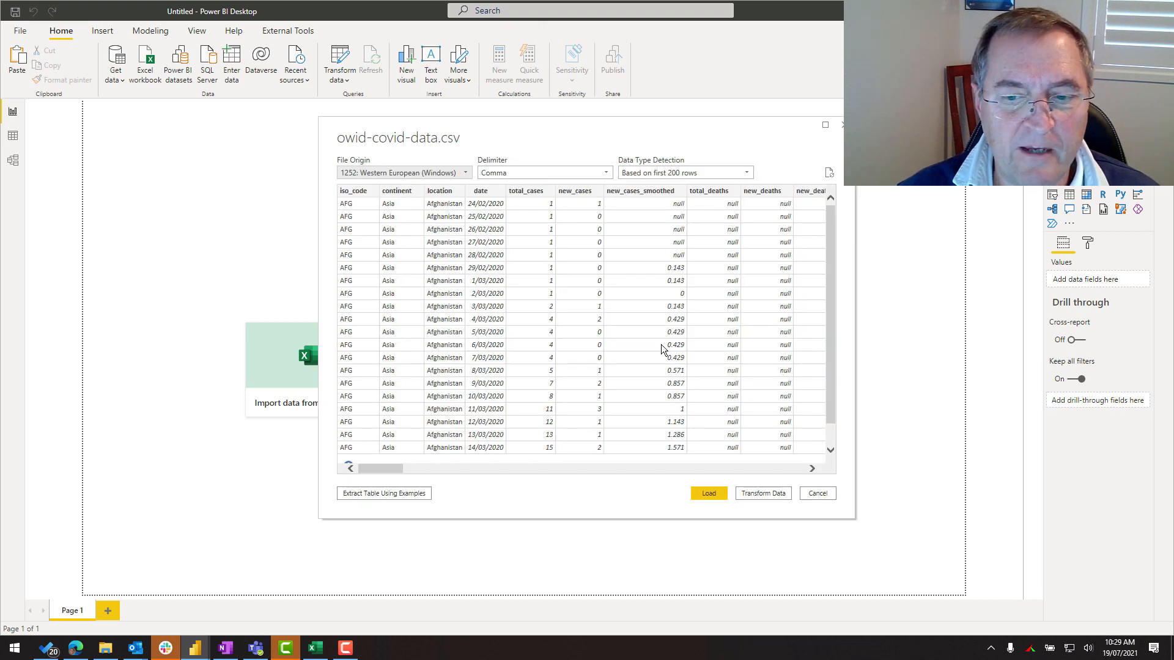
{"action": "left_click", "coordinate": [773, 494]}
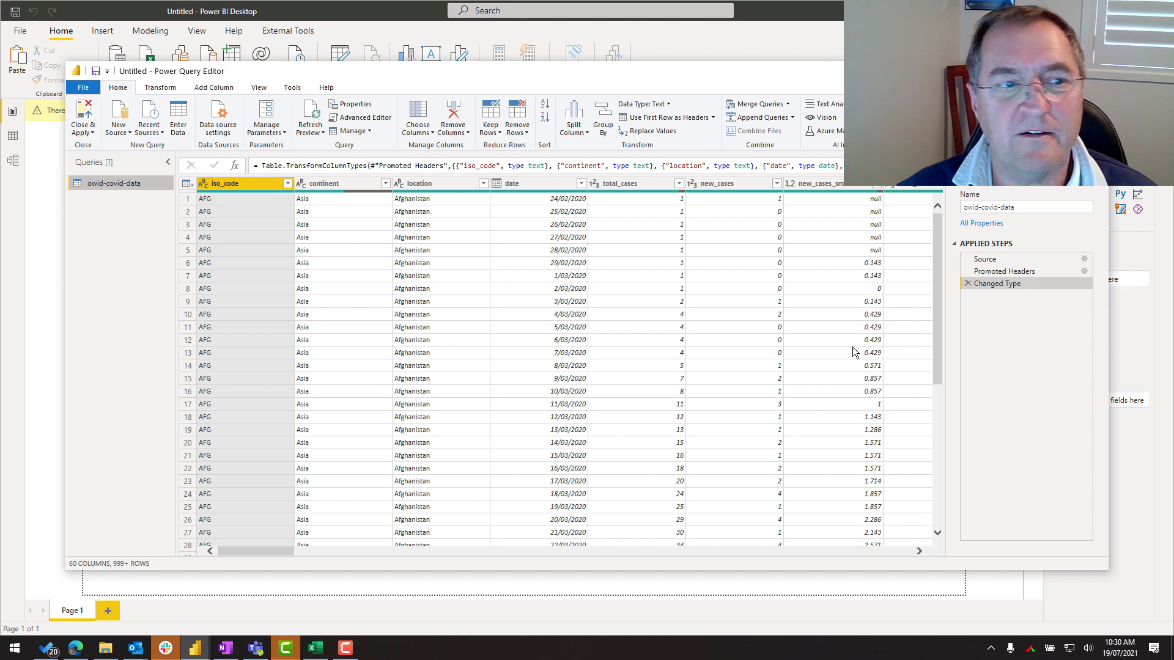
Disable loading of the owid-covid-data query into the report
{"action": "right_click", "coordinate": [137, 191]}
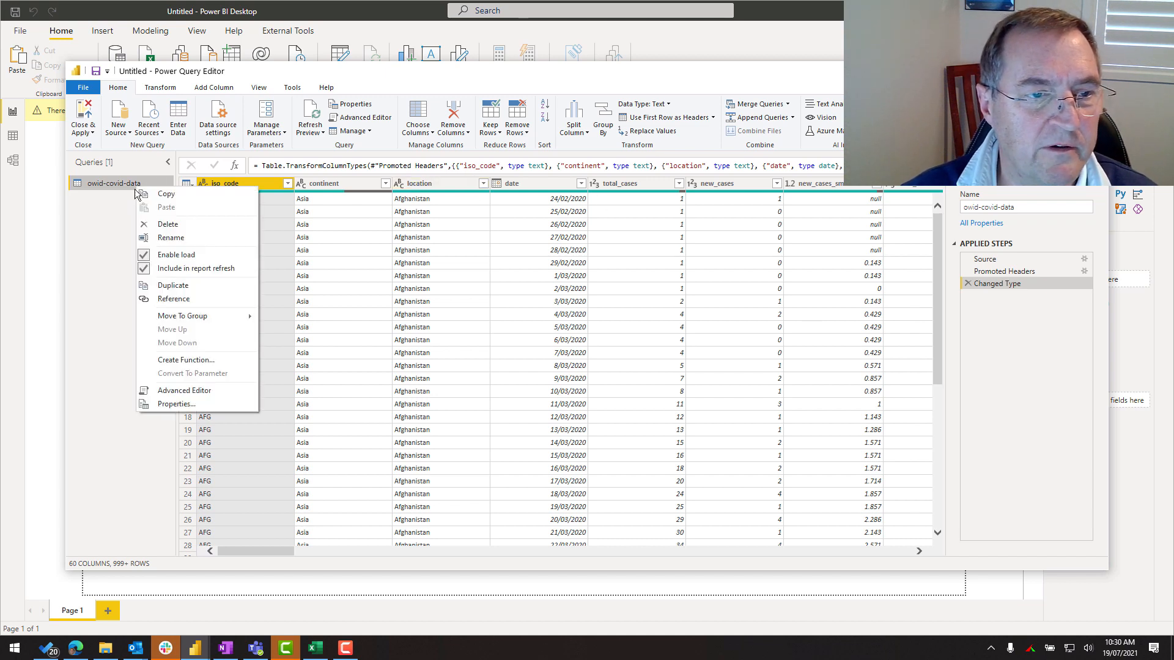
{"action": "left_click", "coordinate": [167, 252]}
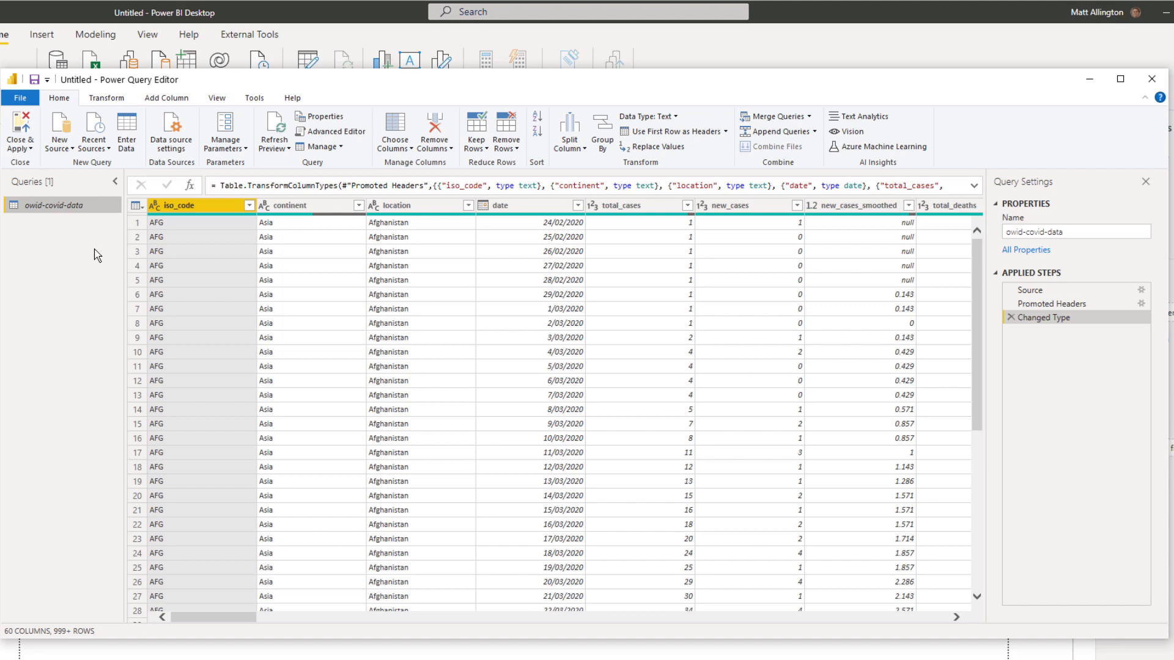
Examine the iso_code, continent and location columns of the owid-covid-data query
{"action": "left_click", "coordinate": [306, 206]}
{"action": "left_click", "coordinate": [400, 206]}
{"action": "left_click", "coordinate": [318, 207]}
{"action": "left_click", "coordinate": [406, 206]}
{"action": "left_click", "coordinate": [178, 206], "text": "shift"}
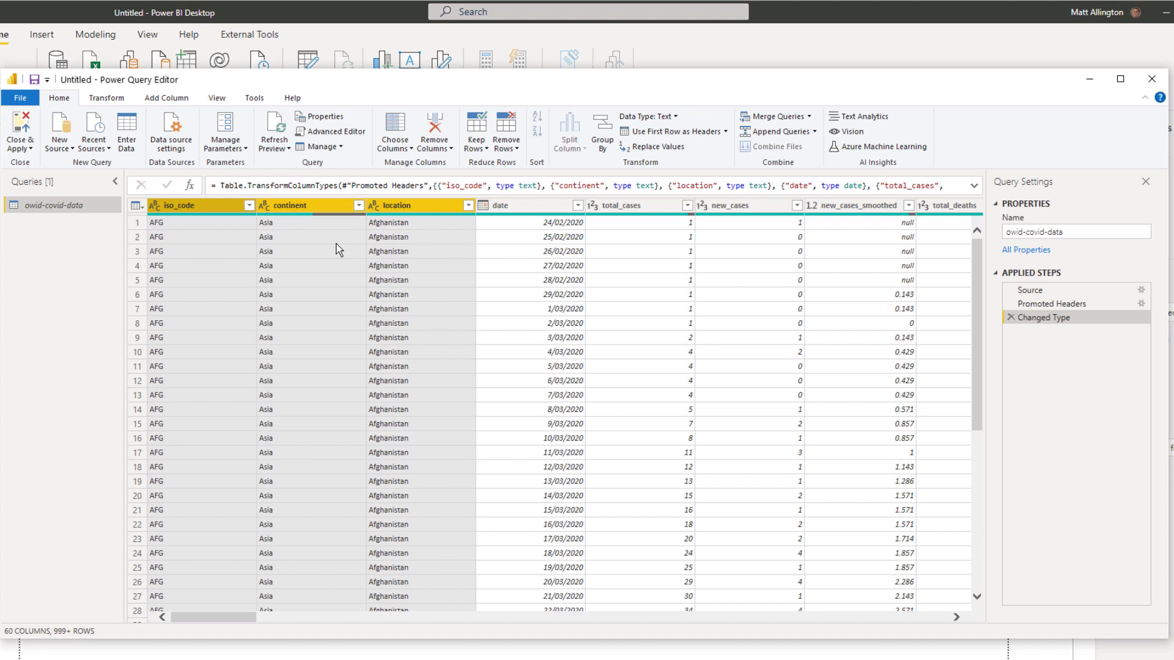
{"action": "left_click", "coordinate": [193, 207]}
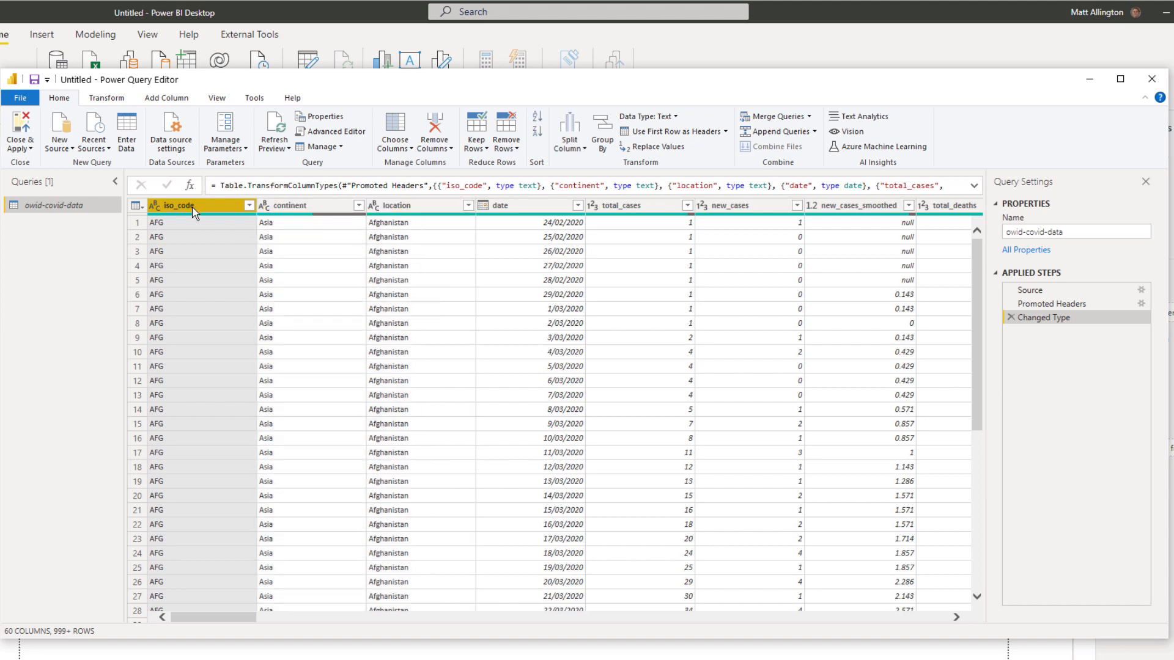
{"action": "left_click", "coordinate": [428, 209]}
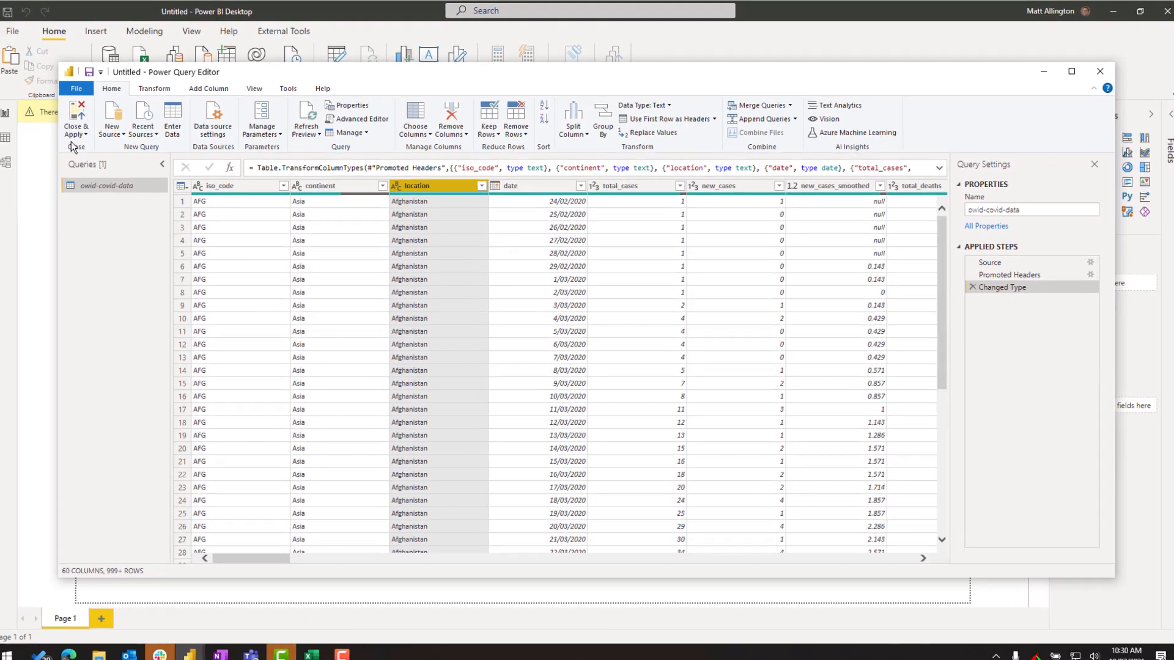
Apply the query changes and close the Power Query Editor
{"action": "left_click", "coordinate": [28, 145]}
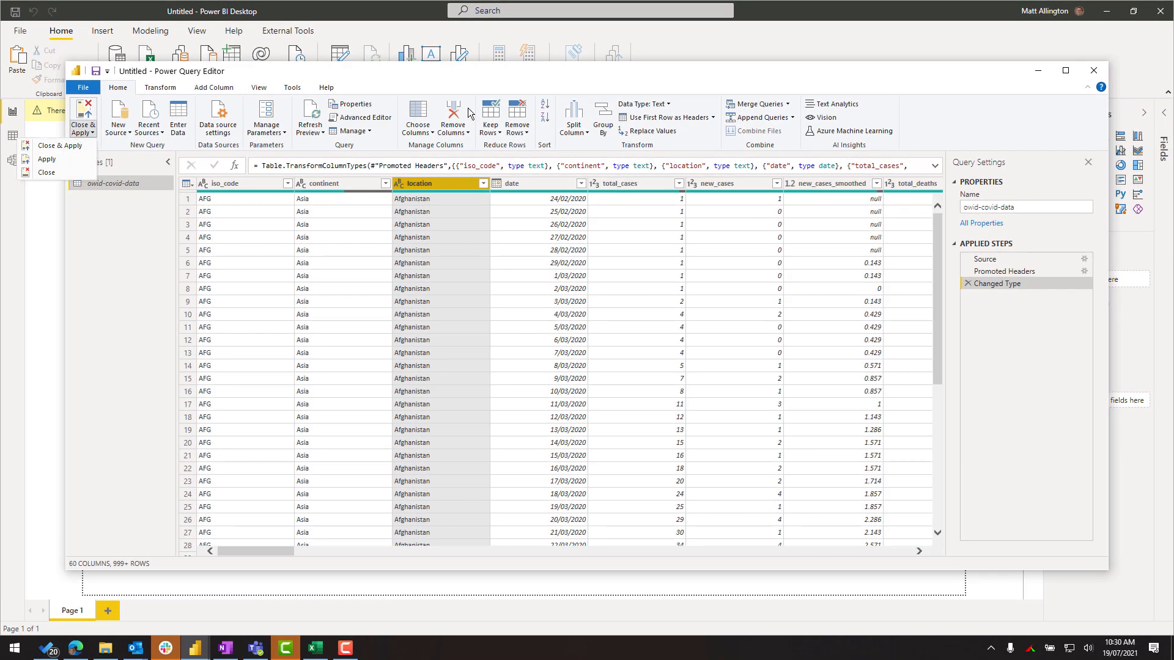
{"action": "left_click", "coordinate": [475, 79]}
{"action": "left_click", "coordinate": [89, 132]}
{"action": "left_click", "coordinate": [75, 150]}
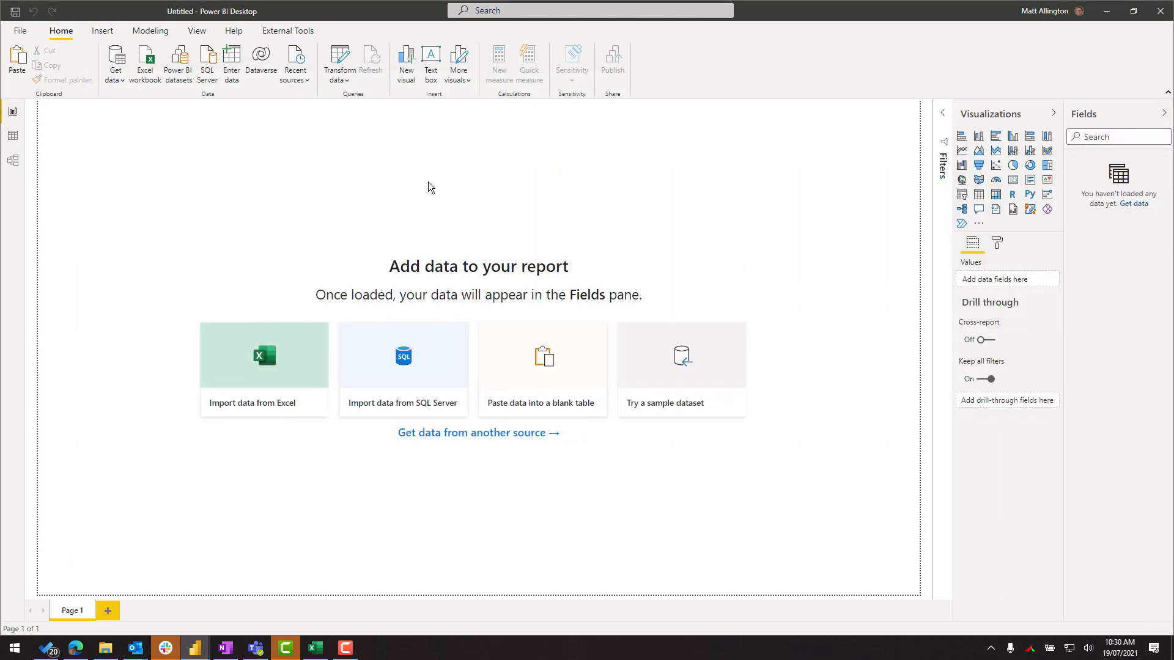
Reopen the query editor, enable loading of the owid-covid-data query, and apply the change to load the table
{"action": "left_click", "coordinate": [338, 60]}
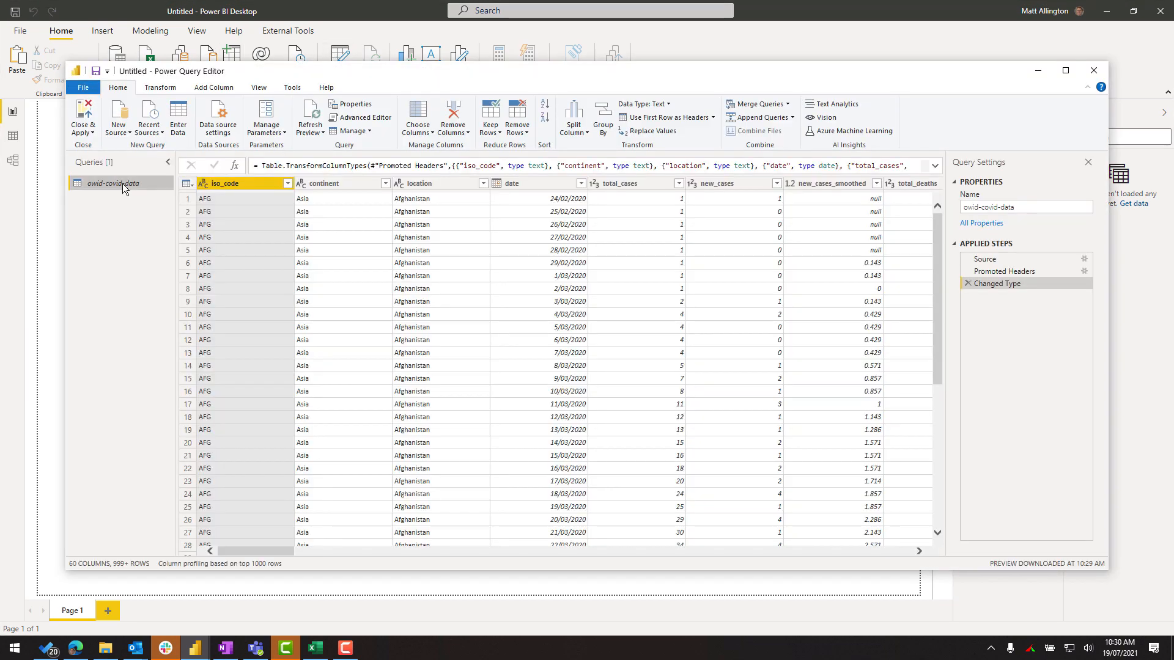
{"action": "right_click", "coordinate": [122, 183]}
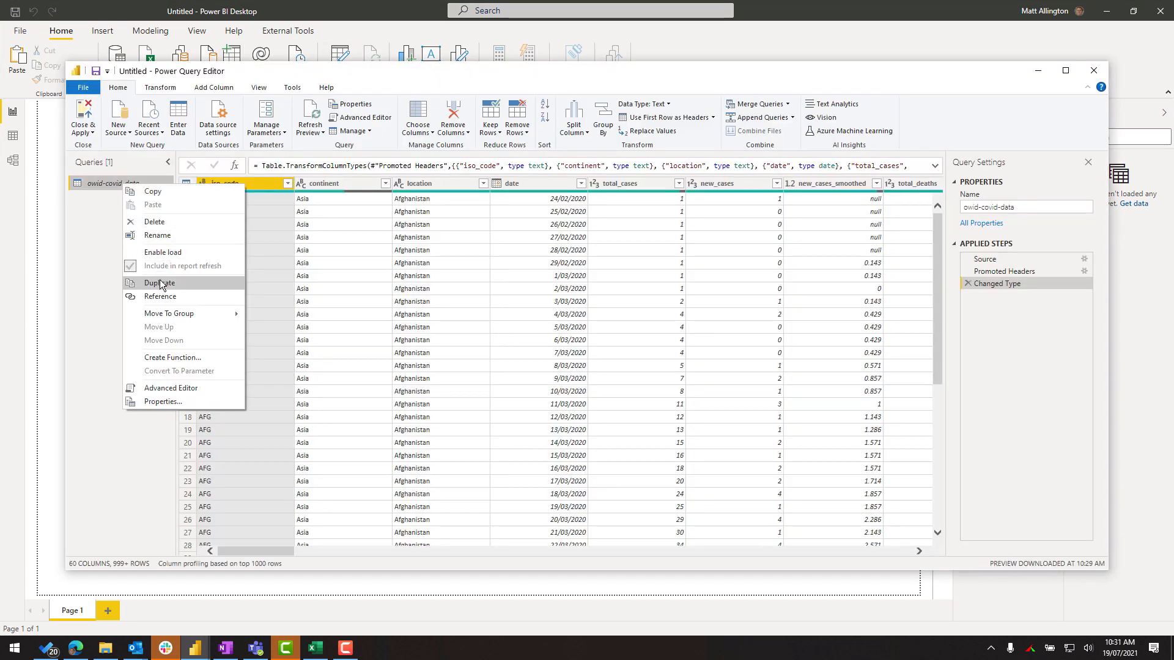
{"action": "left_click", "coordinate": [162, 252]}
{"action": "left_click", "coordinate": [86, 115]}
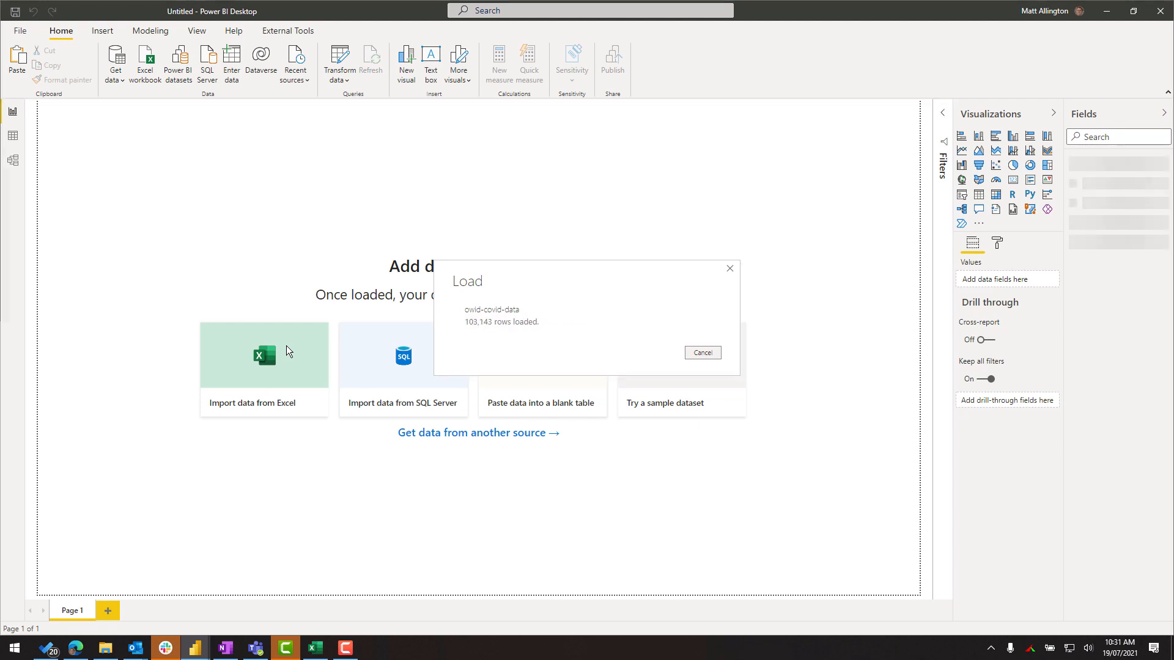
Inspect the loaded table's data, checking distinct values in iso_code, continent, location and total_cases, and look over the date and remaining columns
{"action": "left_click", "coordinate": [13, 136]}
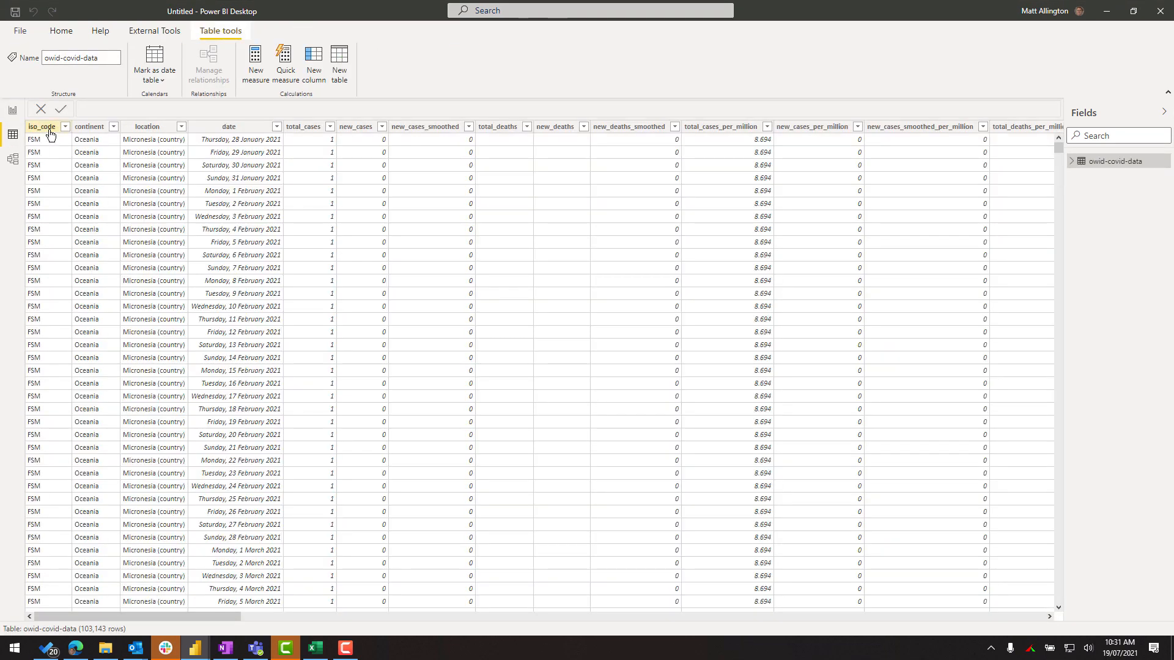
{"action": "left_click", "coordinate": [50, 129]}
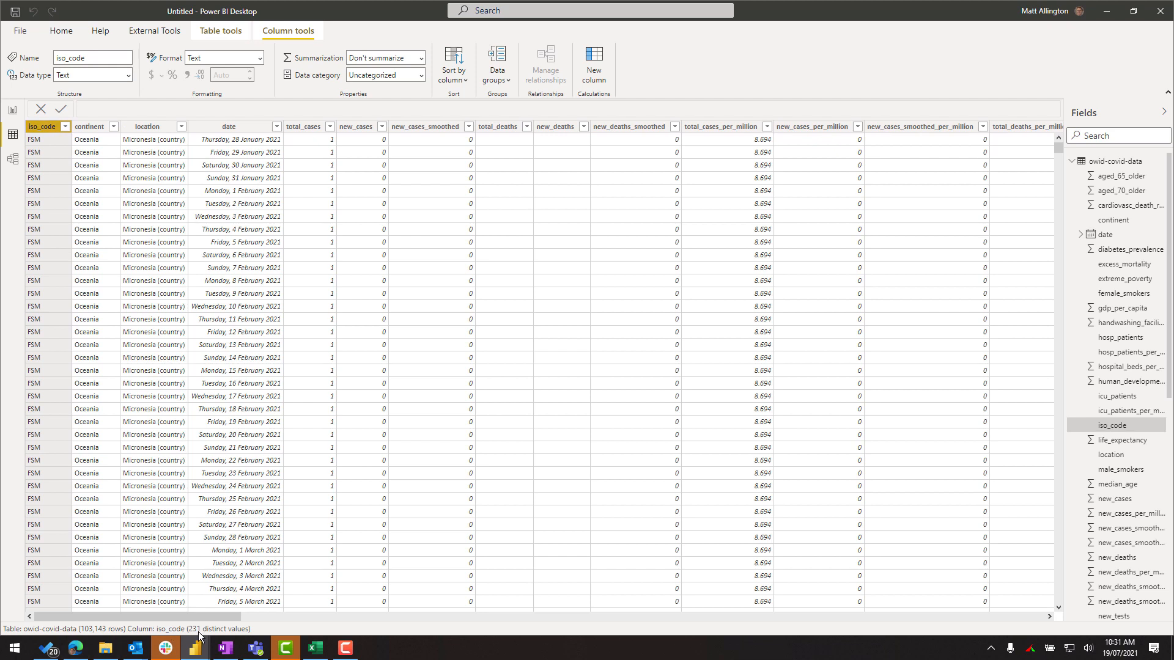
{"action": "left_click", "coordinate": [90, 126]}
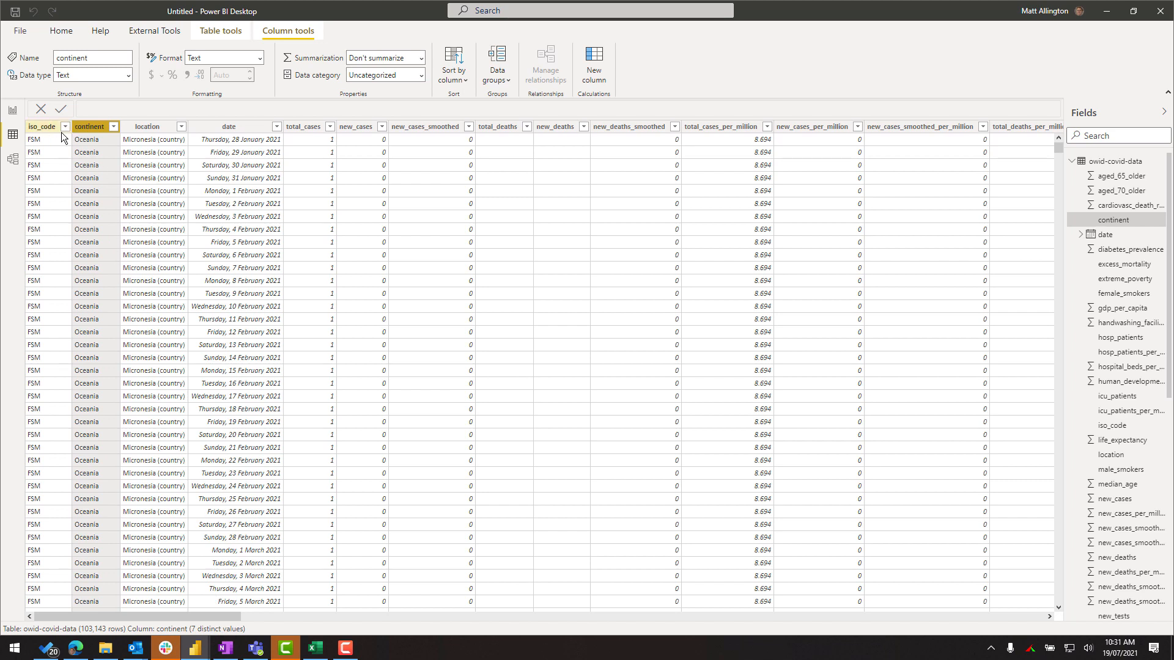
{"action": "left_click", "coordinate": [146, 127]}
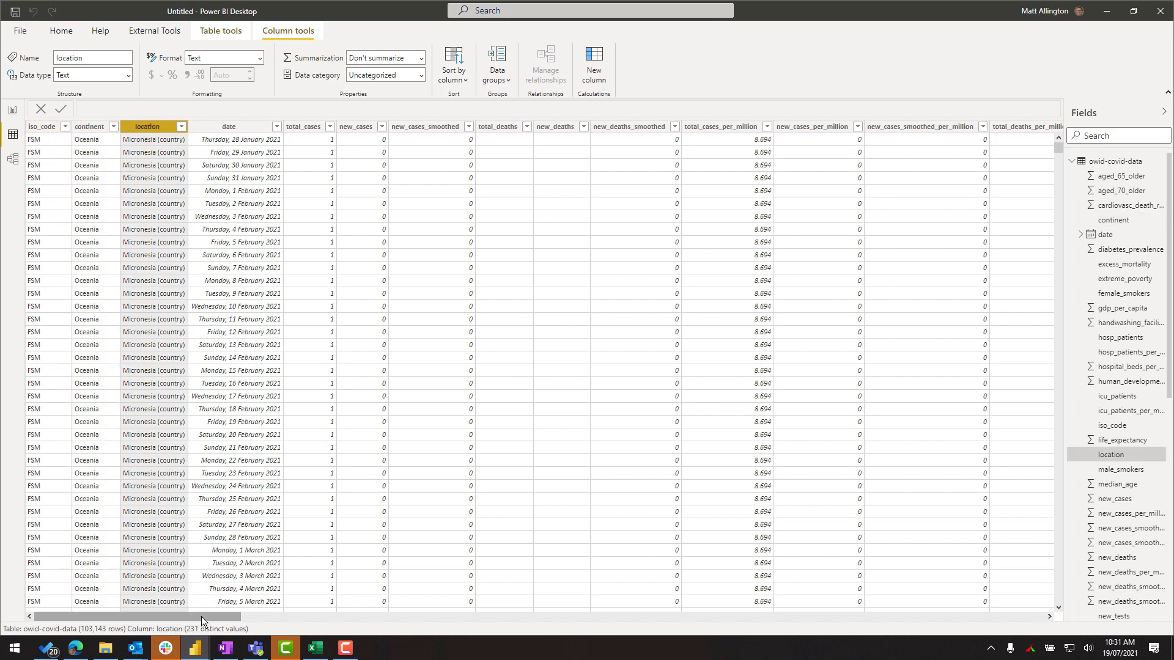
{"action": "left_click", "coordinate": [38, 129]}
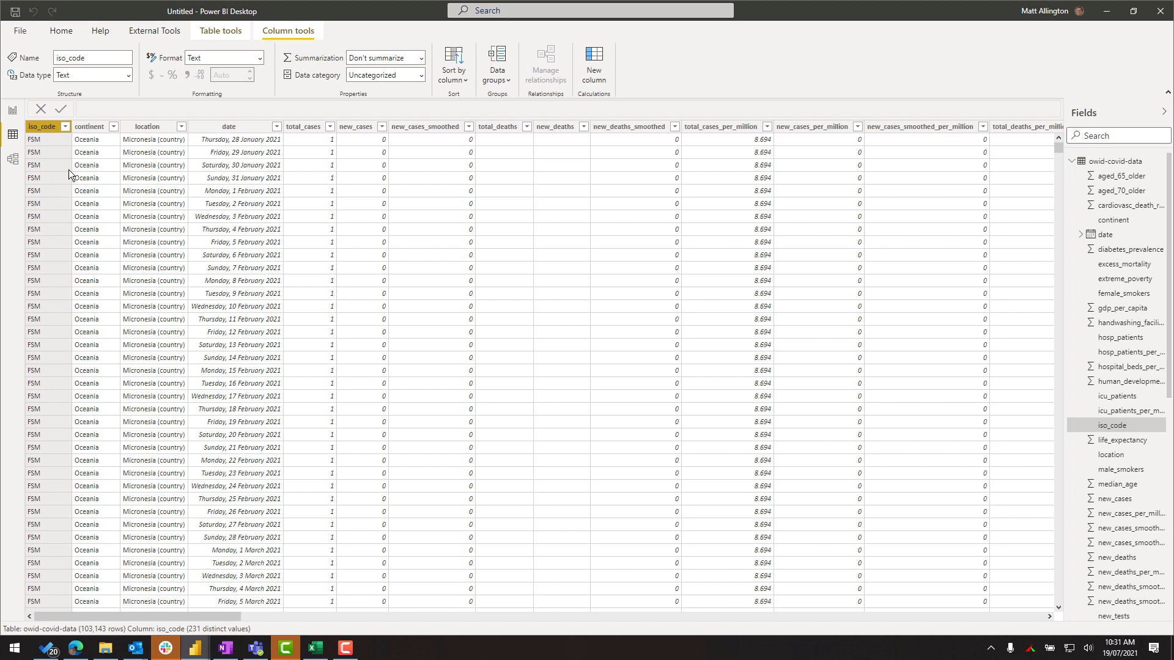
{"action": "left_click", "coordinate": [257, 127]}
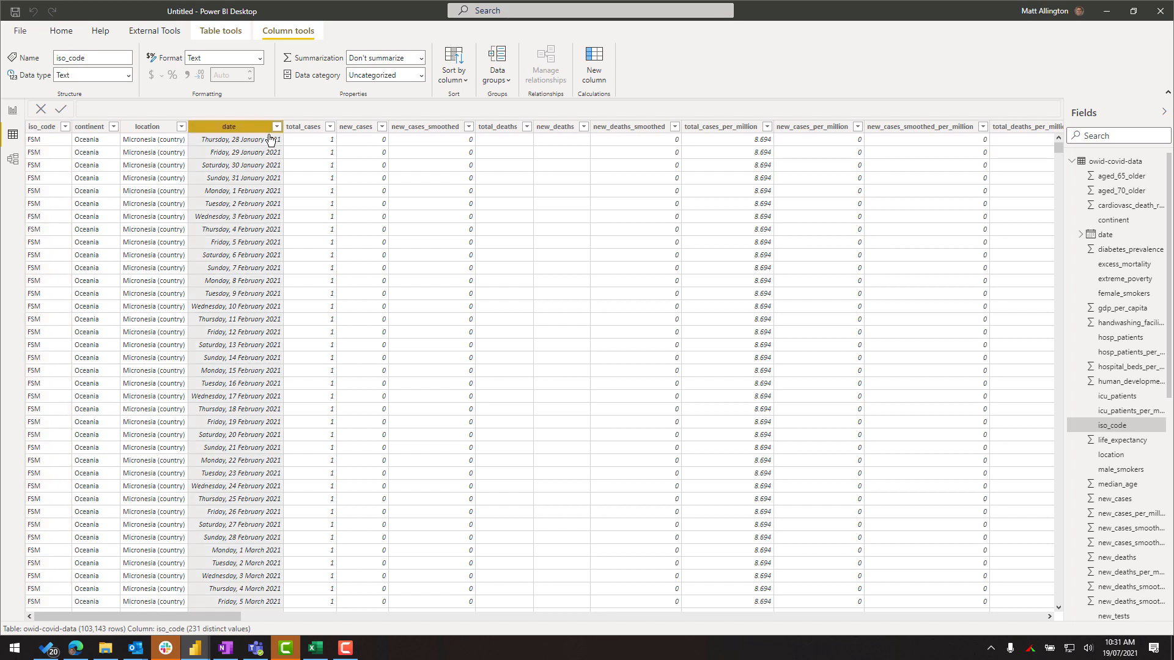
{"action": "left_click", "coordinate": [306, 130]}
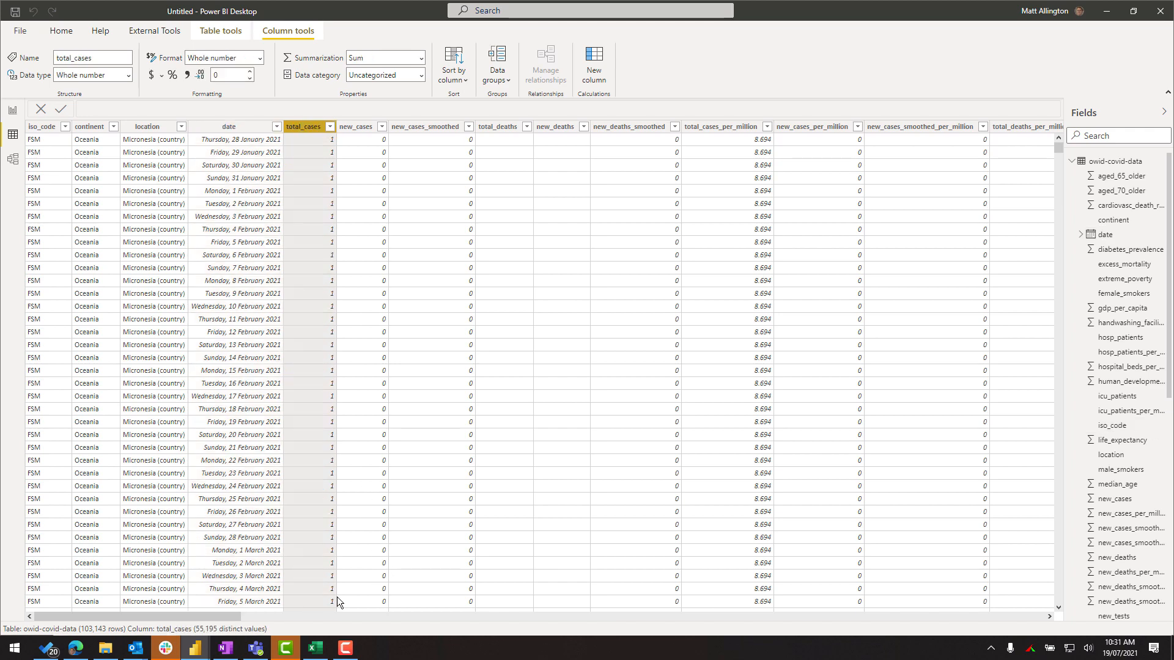
{"action": "left_click_drag", "start_coordinate": [236, 619], "coordinate": [523, 626]}
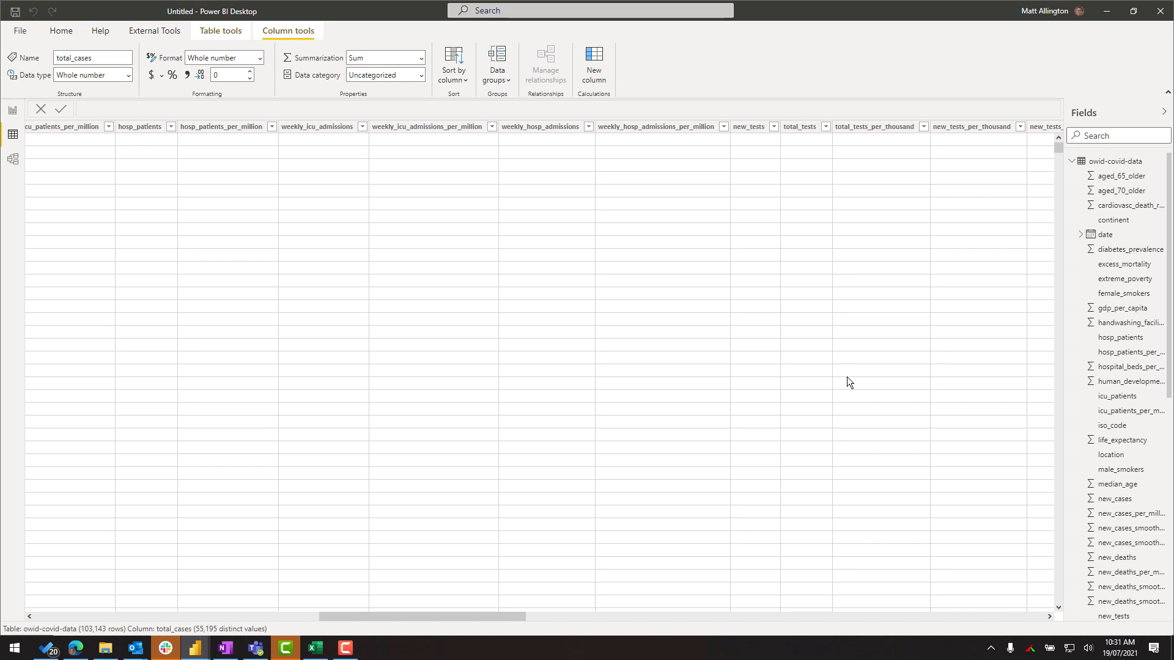
{"action": "left_click_drag", "start_coordinate": [439, 616], "coordinate": [101, 616]}
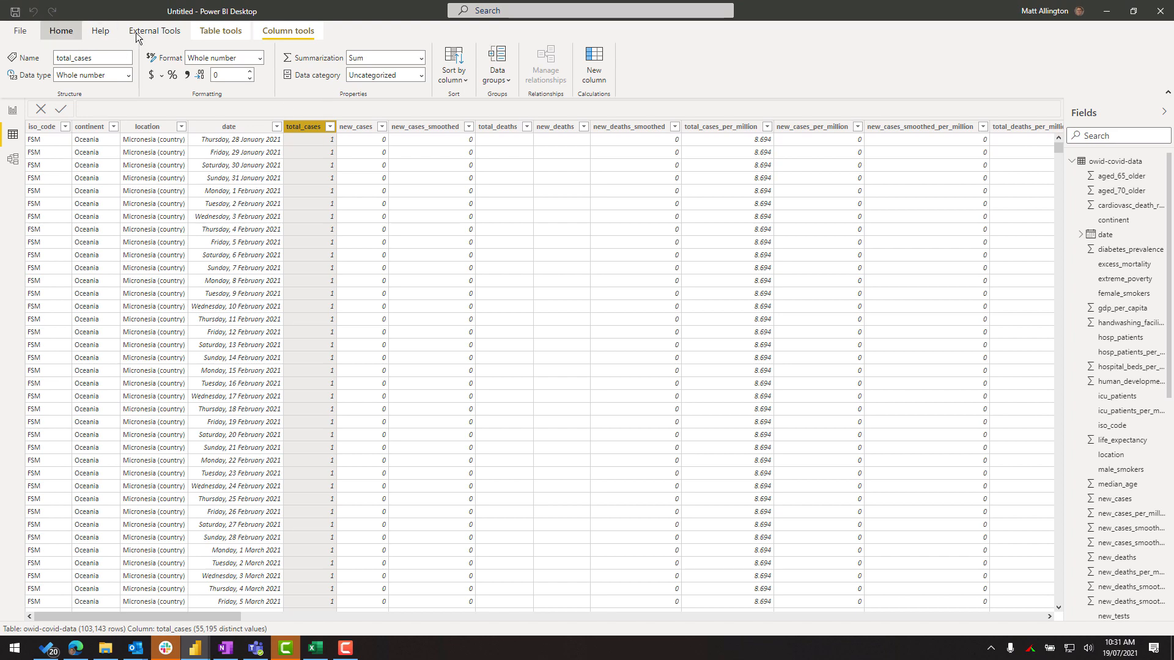
Reopen the query editor and disable loading of the owid-covid-data query, accepting the removal of its table from the report
{"action": "left_click", "coordinate": [61, 31]}
{"action": "left_click", "coordinate": [316, 51]}
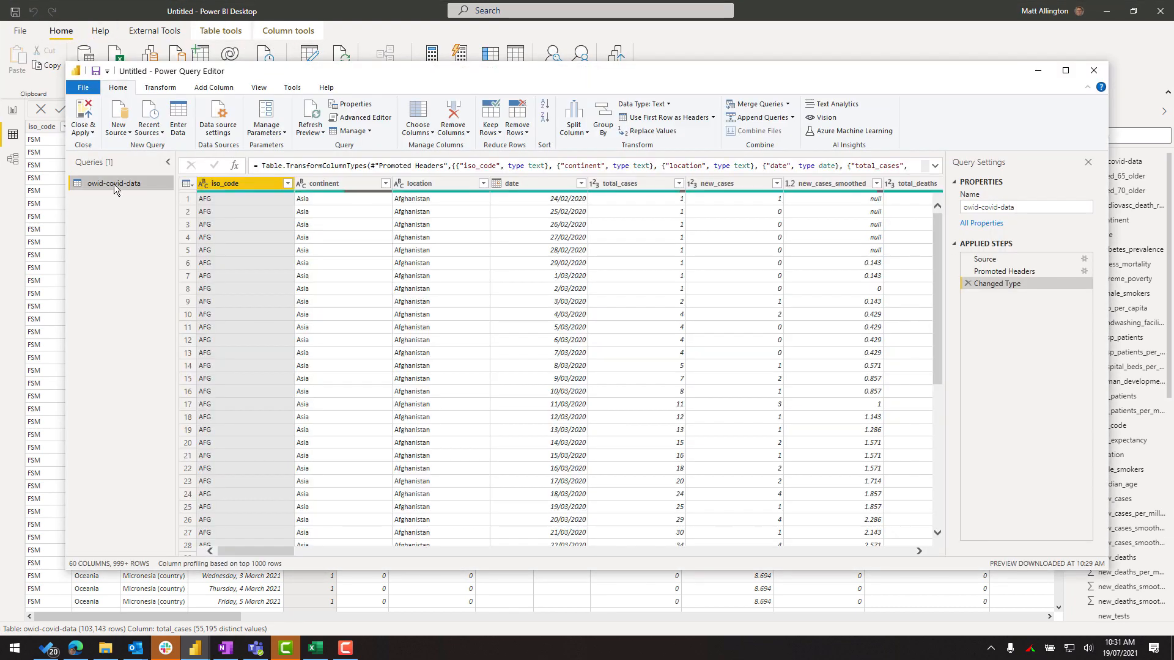
{"action": "right_click", "coordinate": [114, 183]}
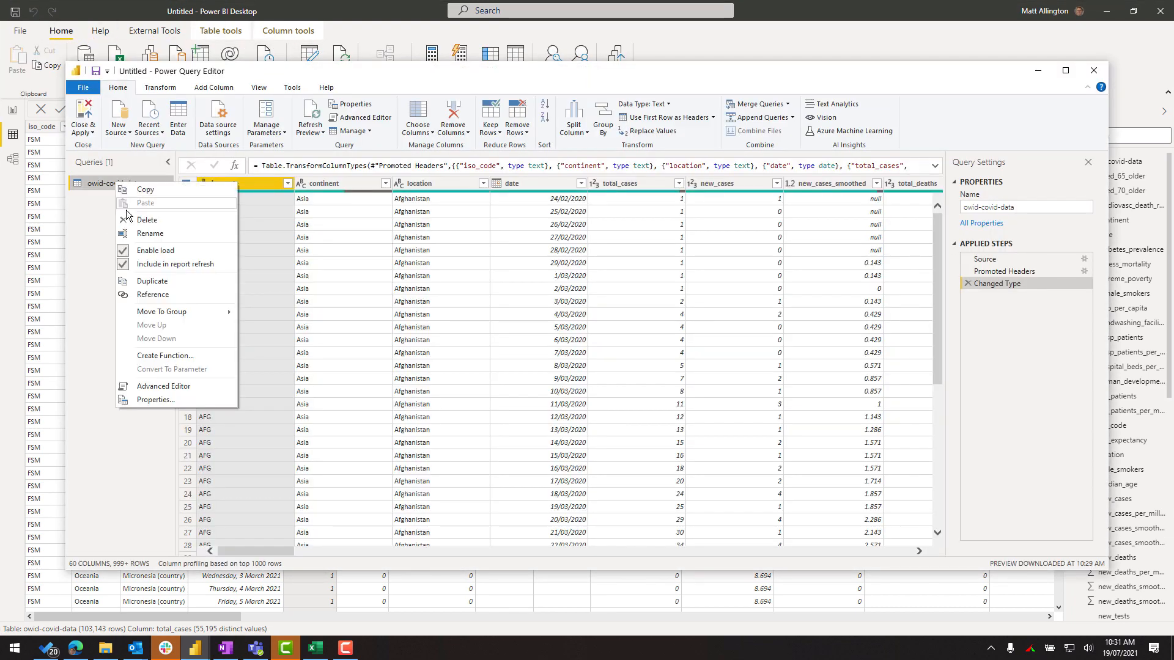
{"action": "left_click", "coordinate": [145, 248]}
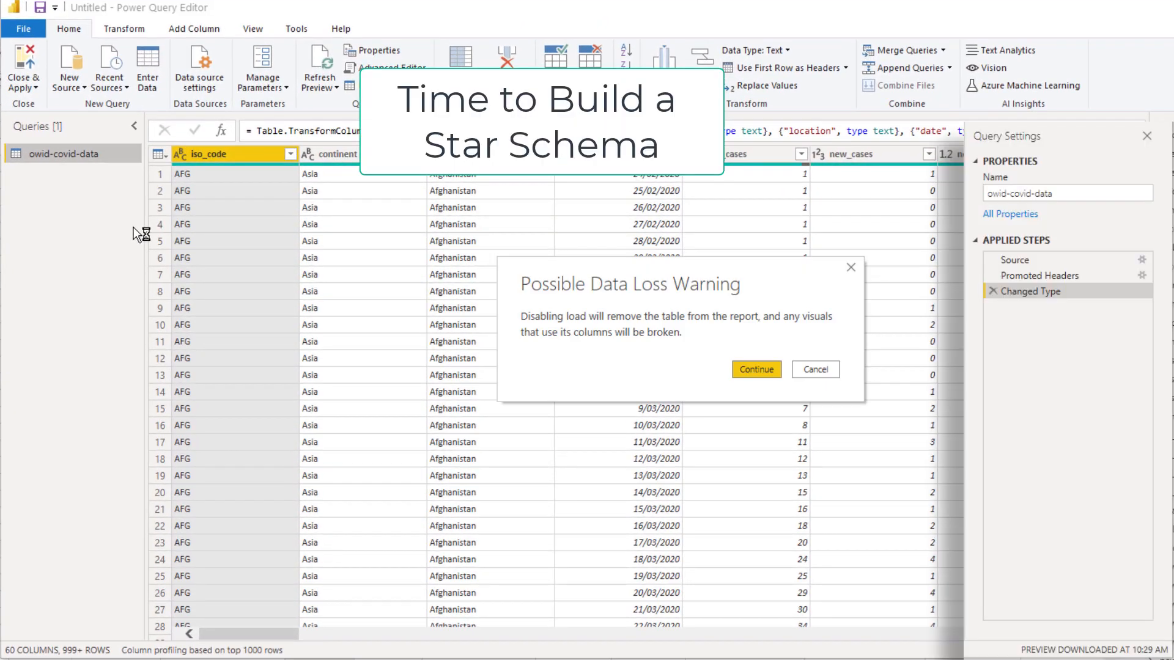
{"action": "left_click", "coordinate": [766, 374]}
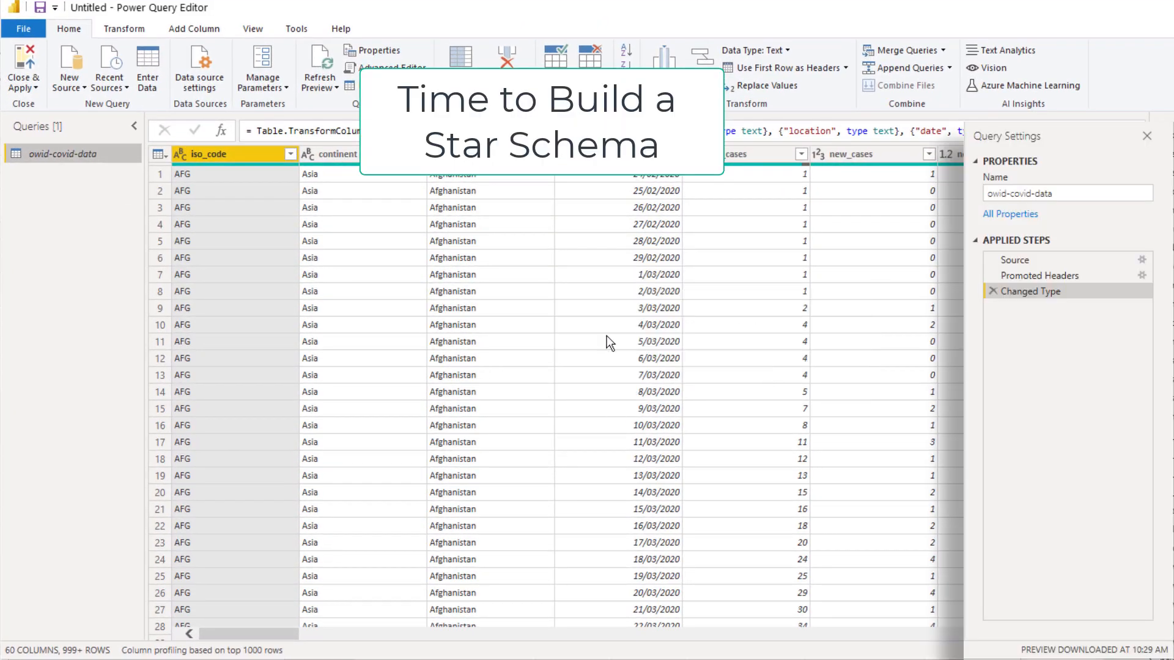
Create a reference query from owid-covid-data and name it Country
{"action": "right_click", "coordinate": [69, 158]}
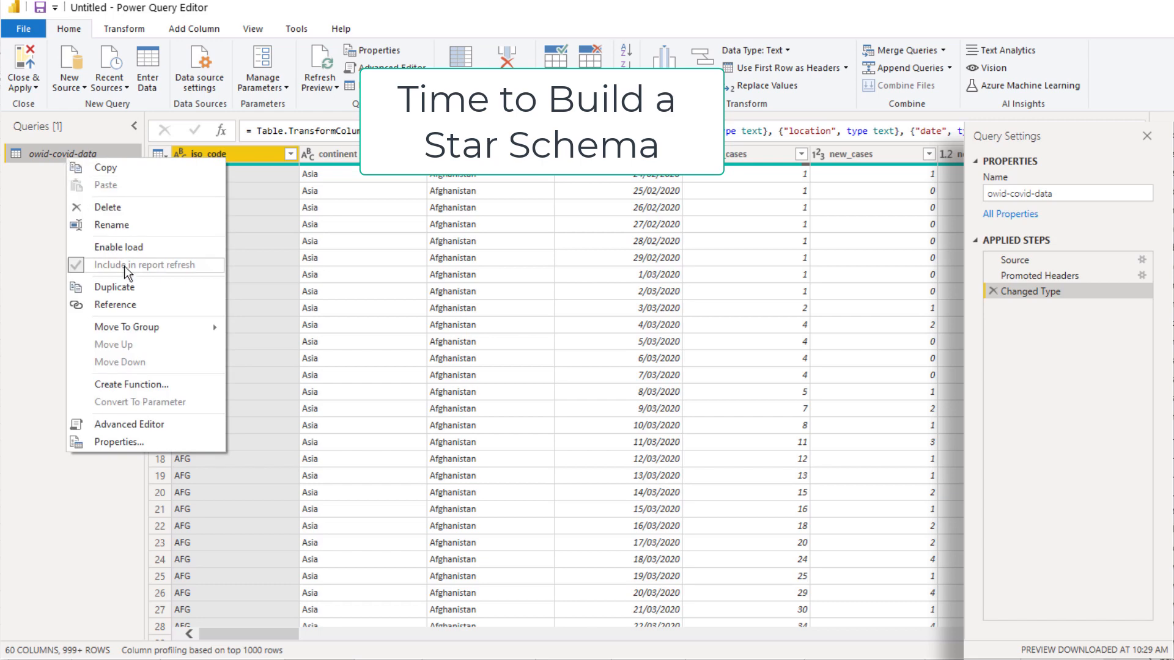
{"action": "left_click", "coordinate": [132, 304]}
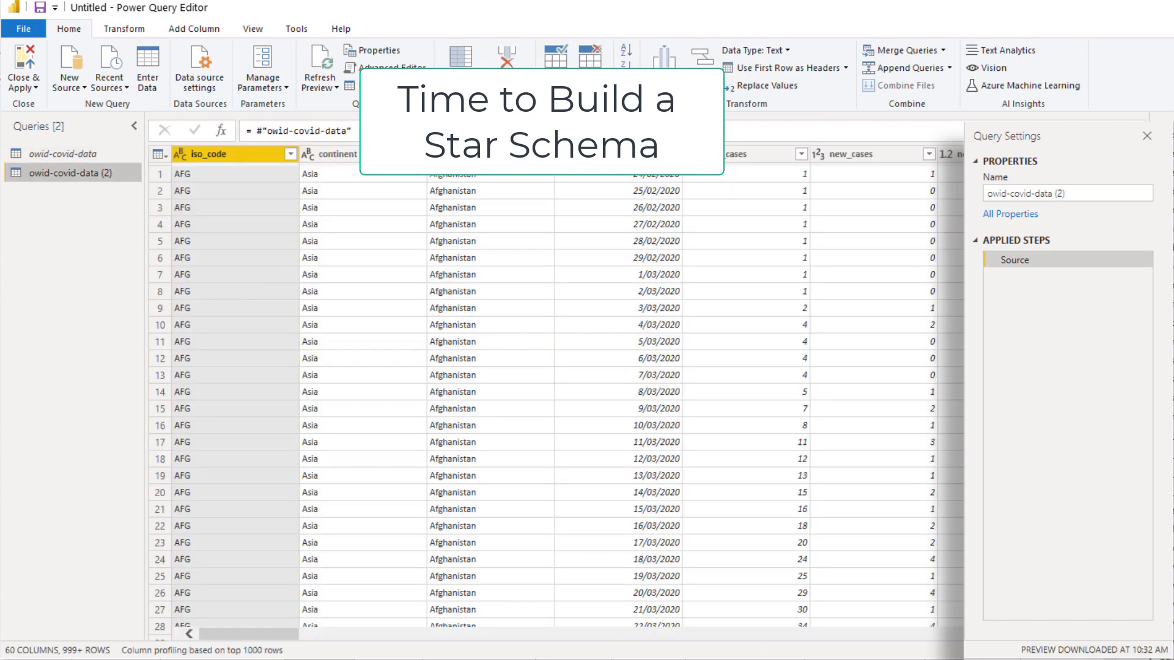
{"action": "left_click", "coordinate": [1075, 192]}
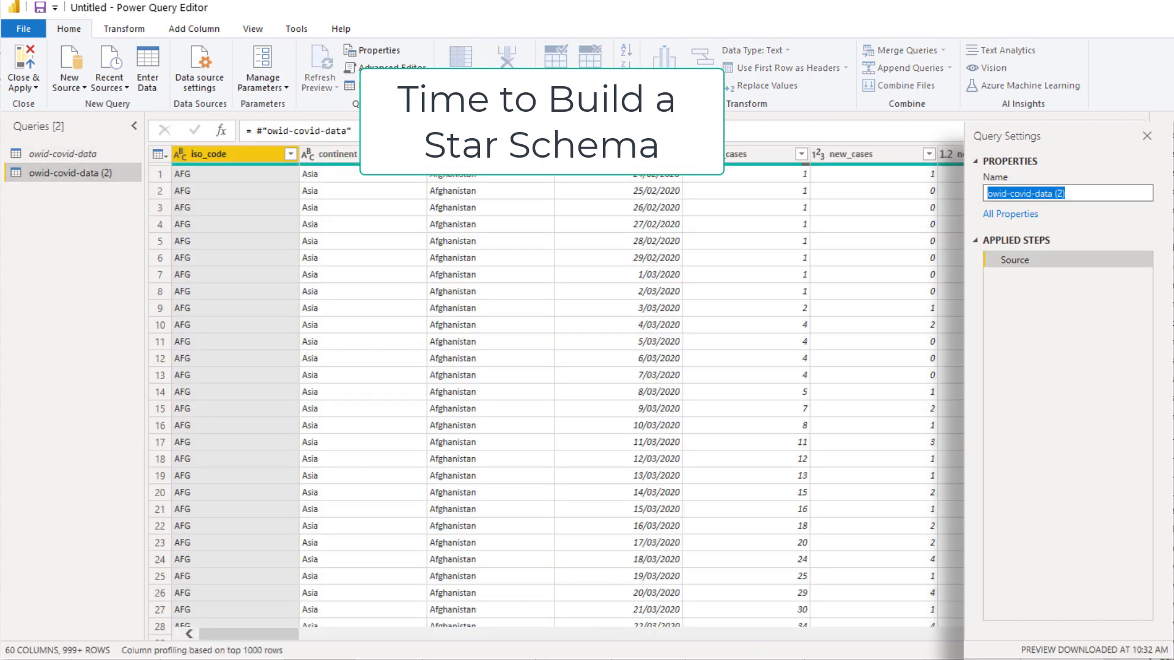
{"action": "type", "text": "Country"}
{"action": "key", "text": "Return"}
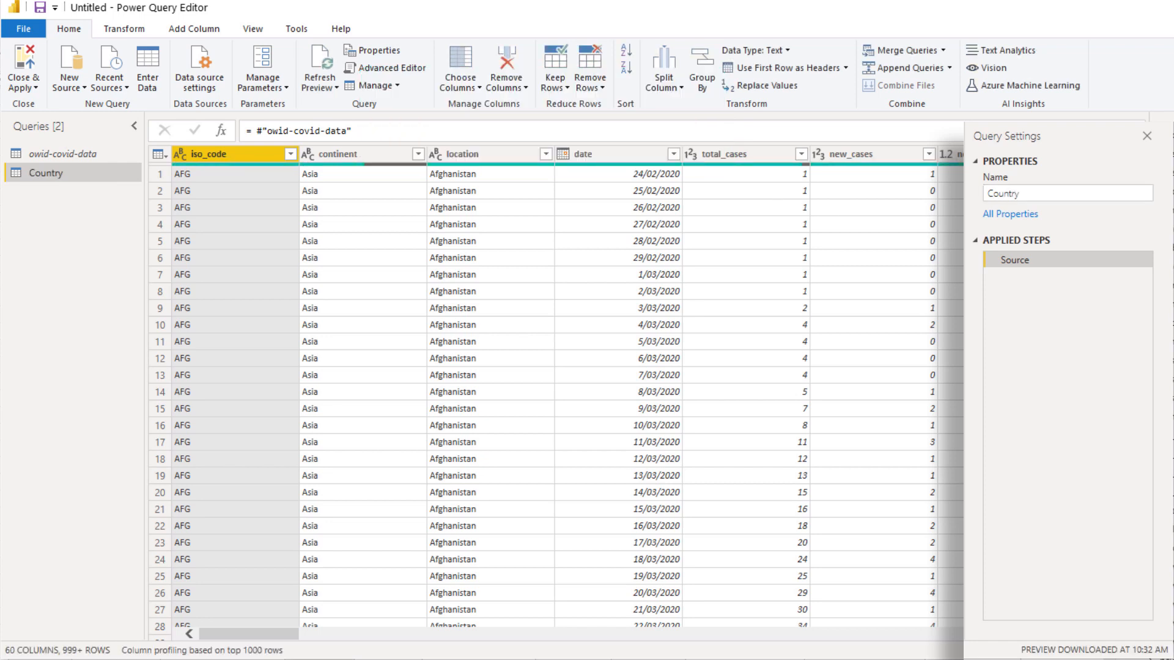
Keep only the iso_code, continent and location columns in the Country query, removing all other columns
{"action": "left_click", "coordinate": [471, 155], "text": "shift"}
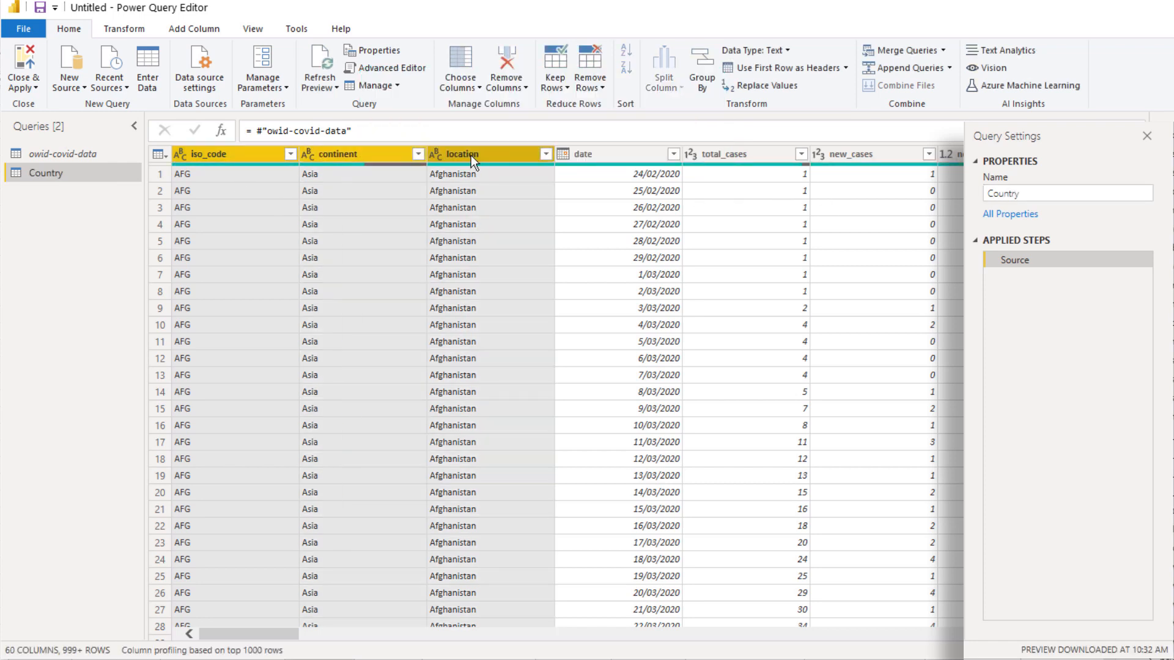
{"action": "right_click", "coordinate": [471, 156]}
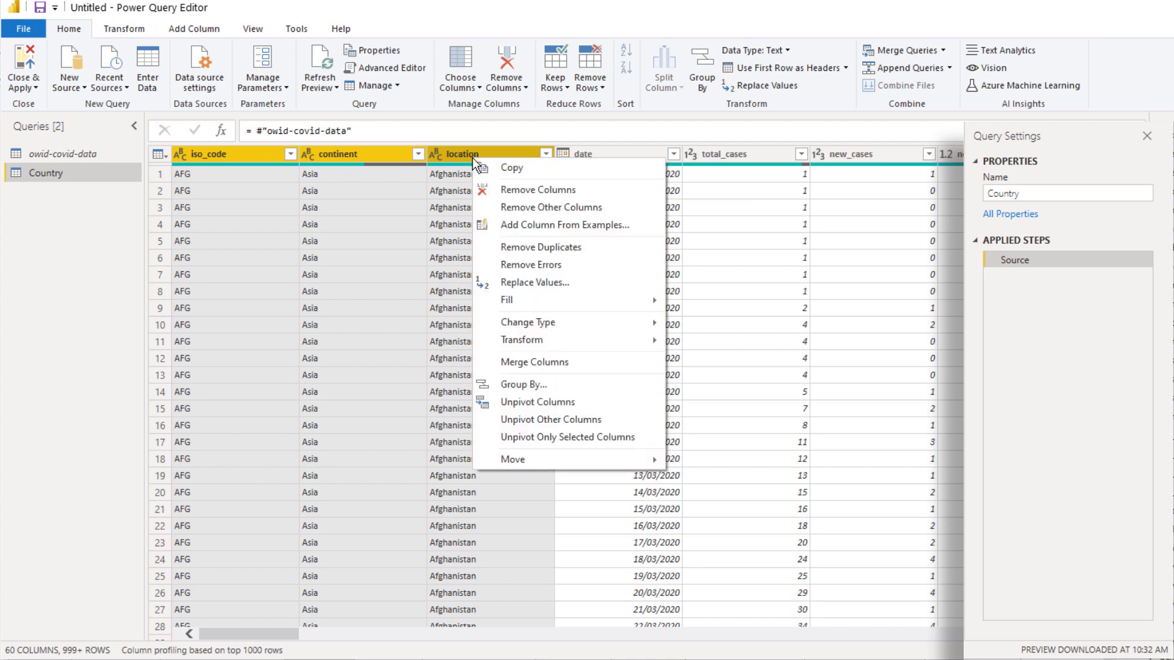
{"action": "left_click", "coordinate": [563, 206]}
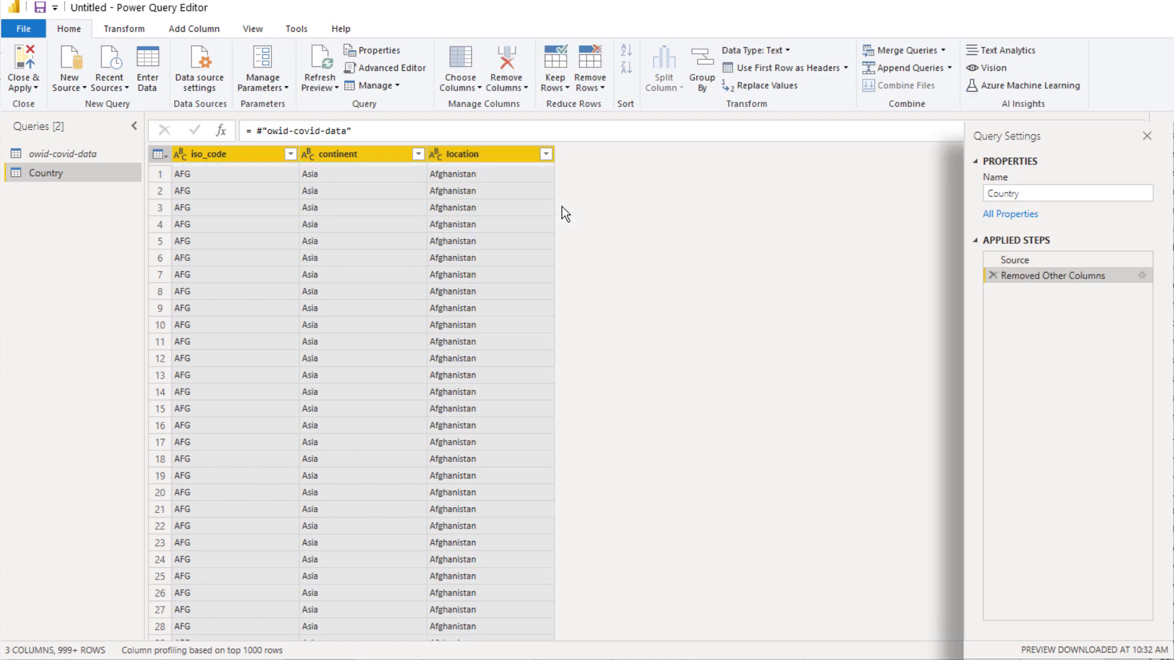
Remove duplicate rows from the Country query based on the iso_code column alone
{"action": "right_click", "coordinate": [473, 156]}
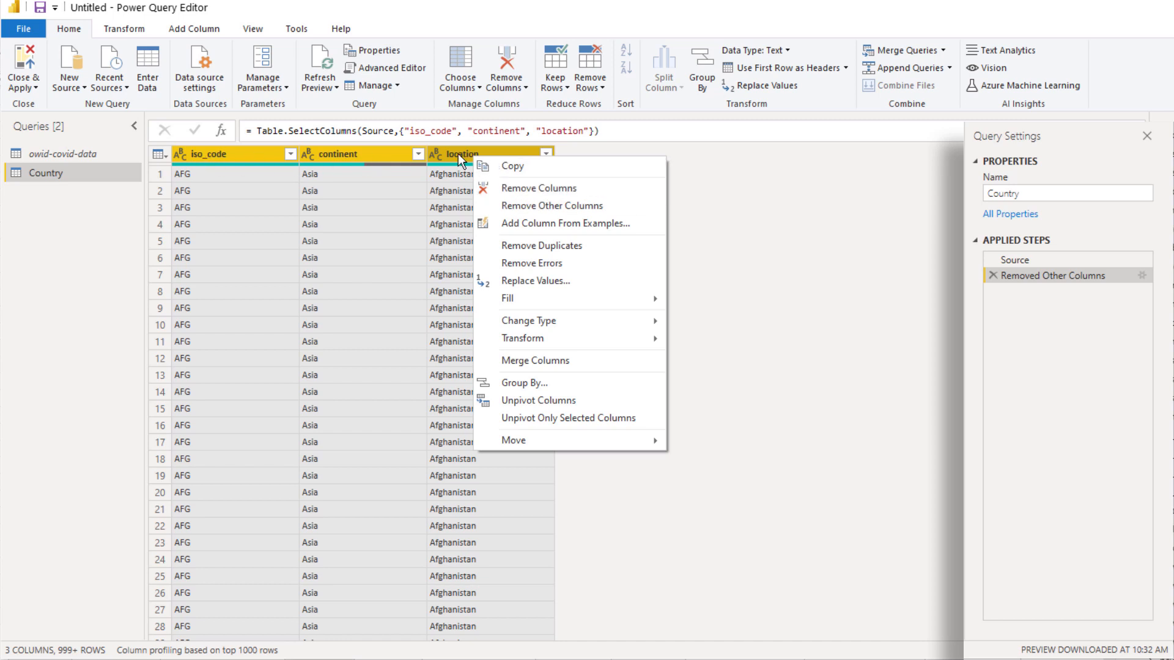
{"action": "left_click", "coordinate": [222, 153]}
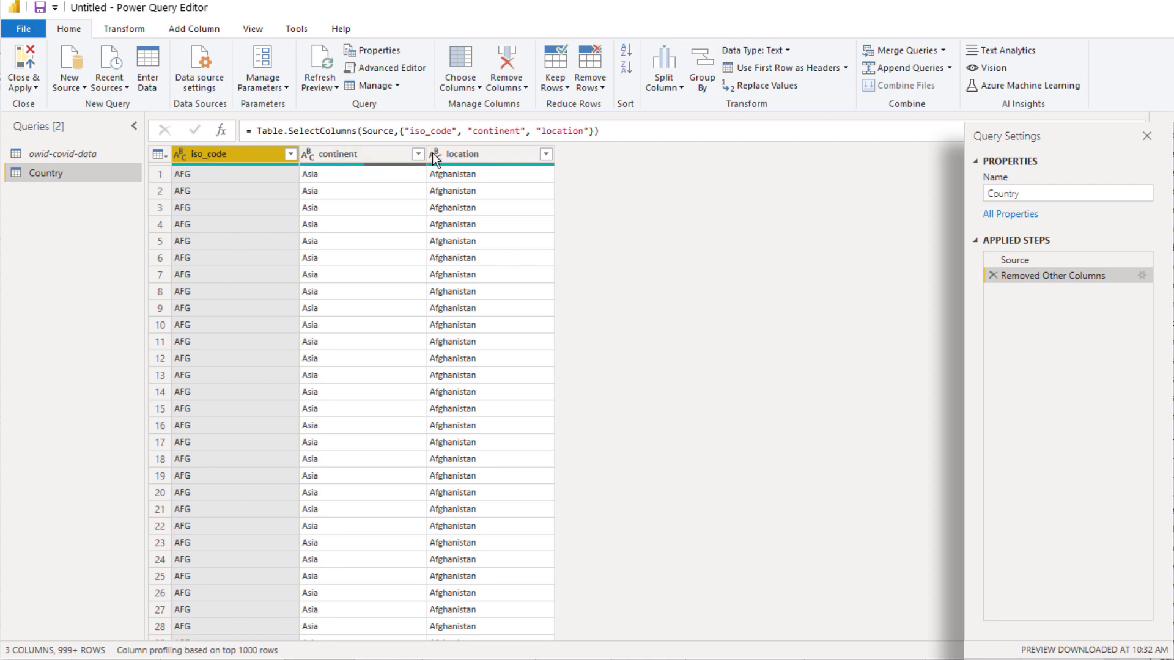
{"action": "right_click", "coordinate": [209, 152]}
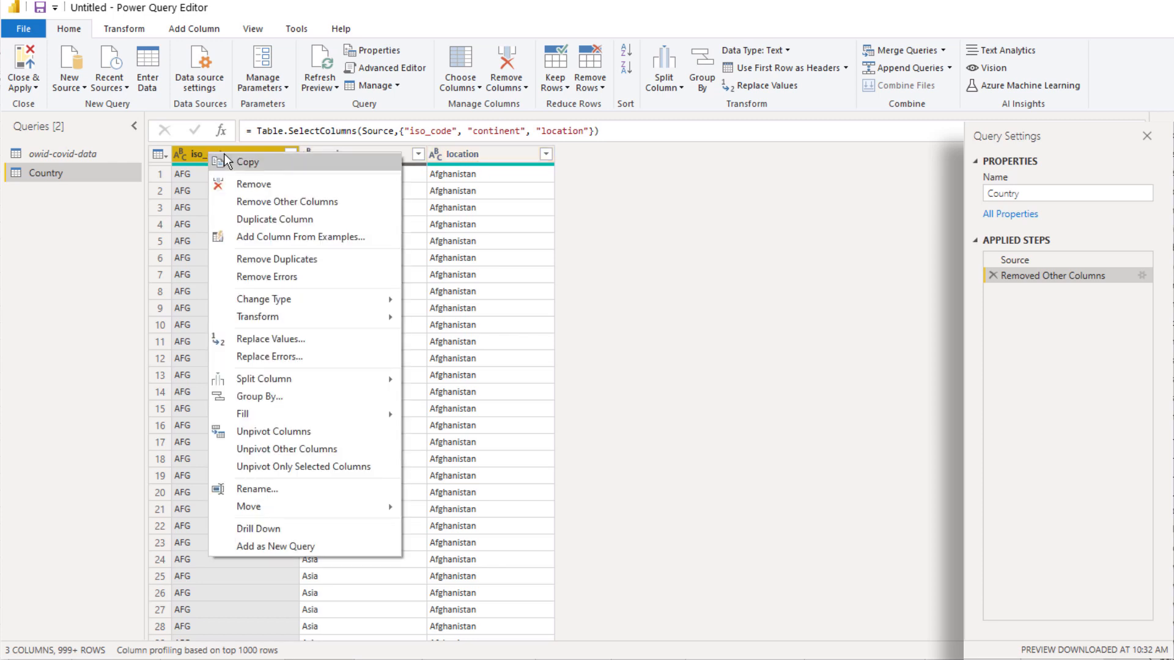
{"action": "left_click", "coordinate": [313, 259]}
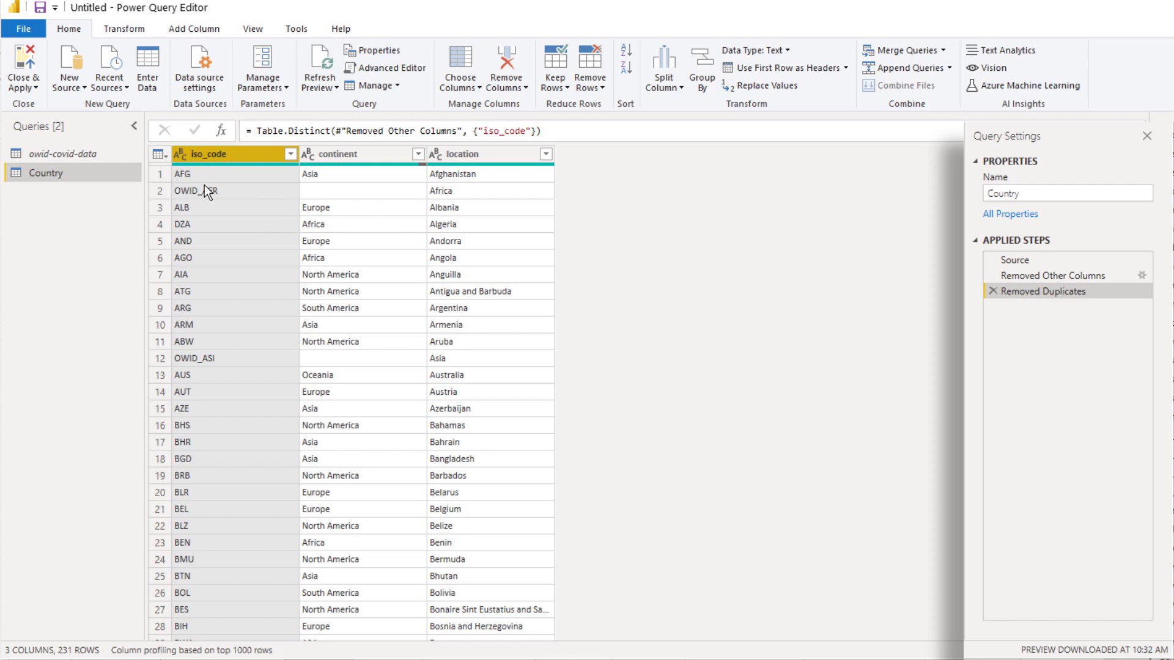
Check the blank continent entry for OWID_AFR and the list of distinct continent values in the Country query
{"action": "left_click", "coordinate": [322, 195]}
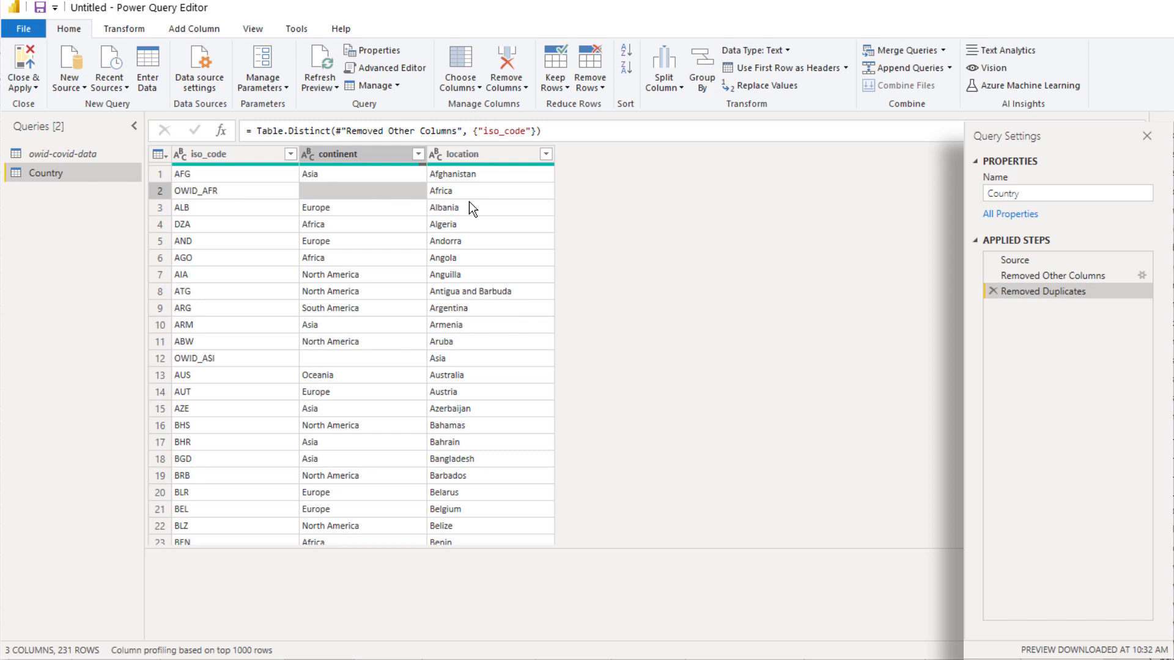
{"action": "left_click", "coordinate": [419, 154]}
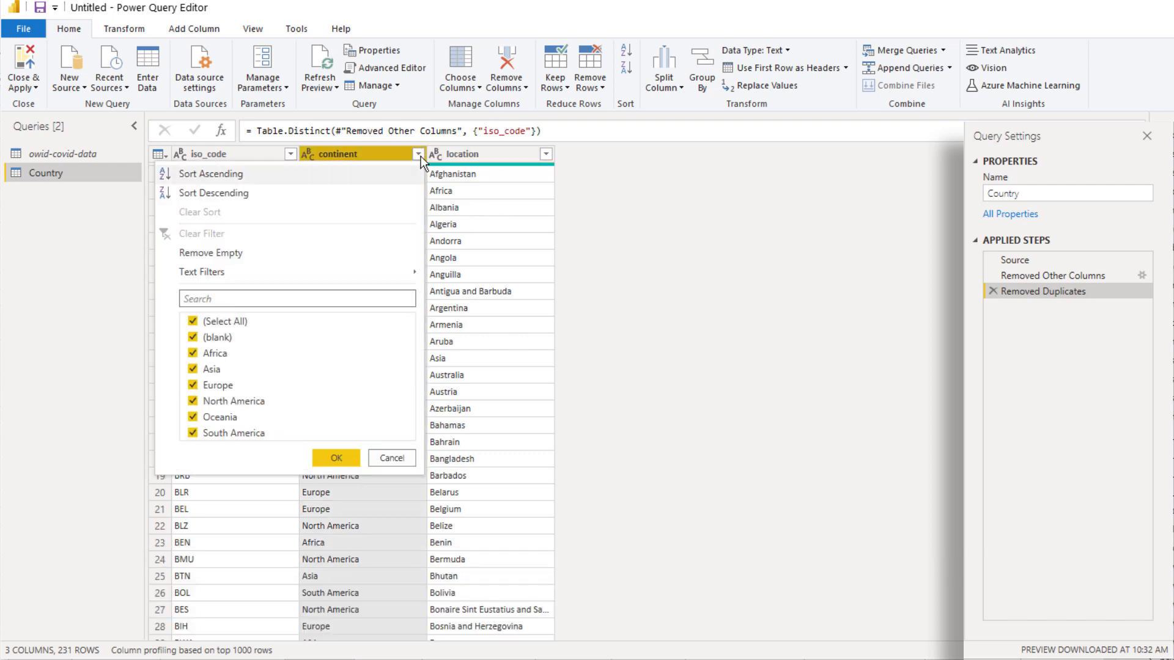
{"action": "left_click", "coordinate": [392, 458]}
Filter the continent column of the owid-covid-data query to blank values only and review the matching rows
{"action": "left_click", "coordinate": [74, 154]}
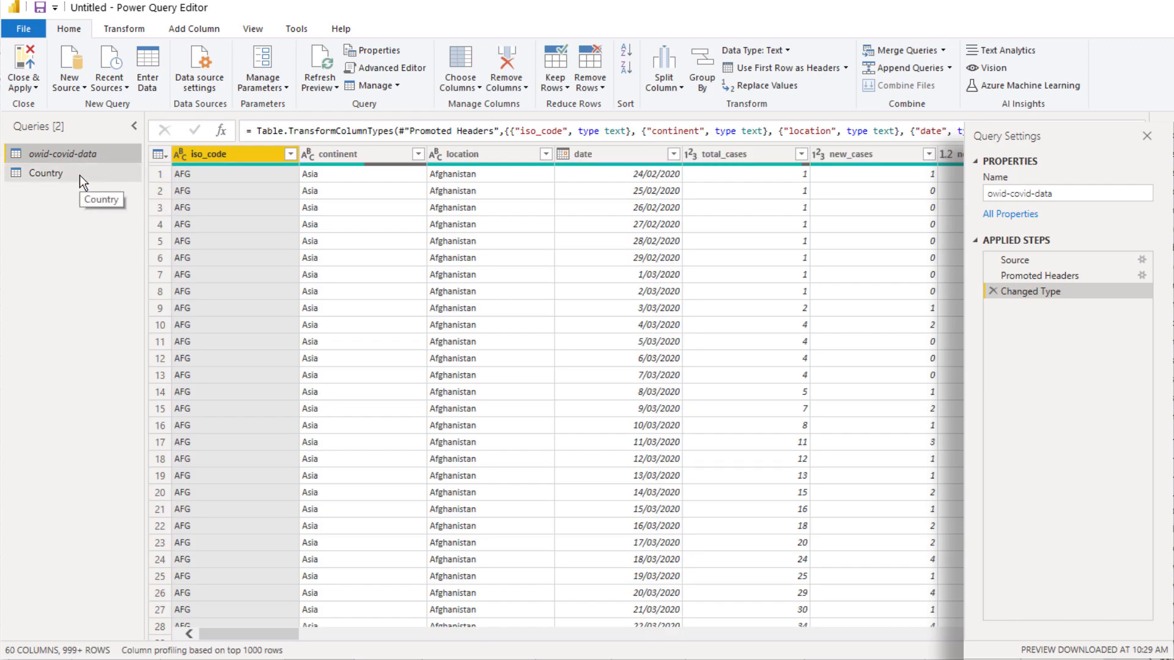
{"action": "left_click", "coordinate": [358, 156]}
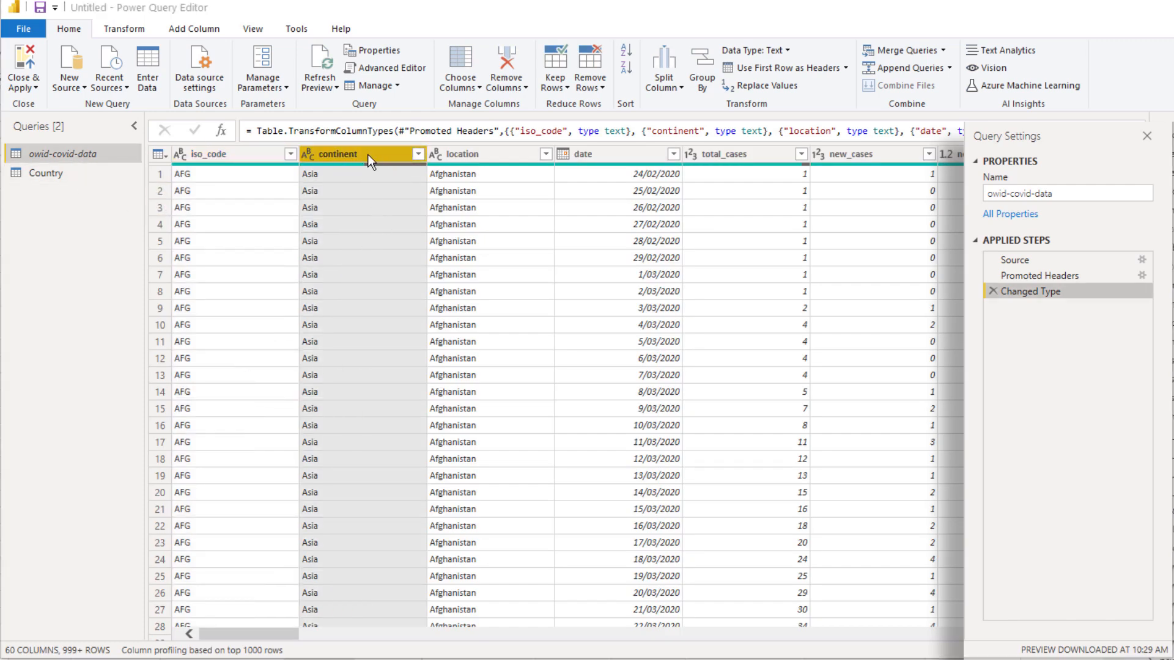
{"action": "left_click", "coordinate": [418, 155]}
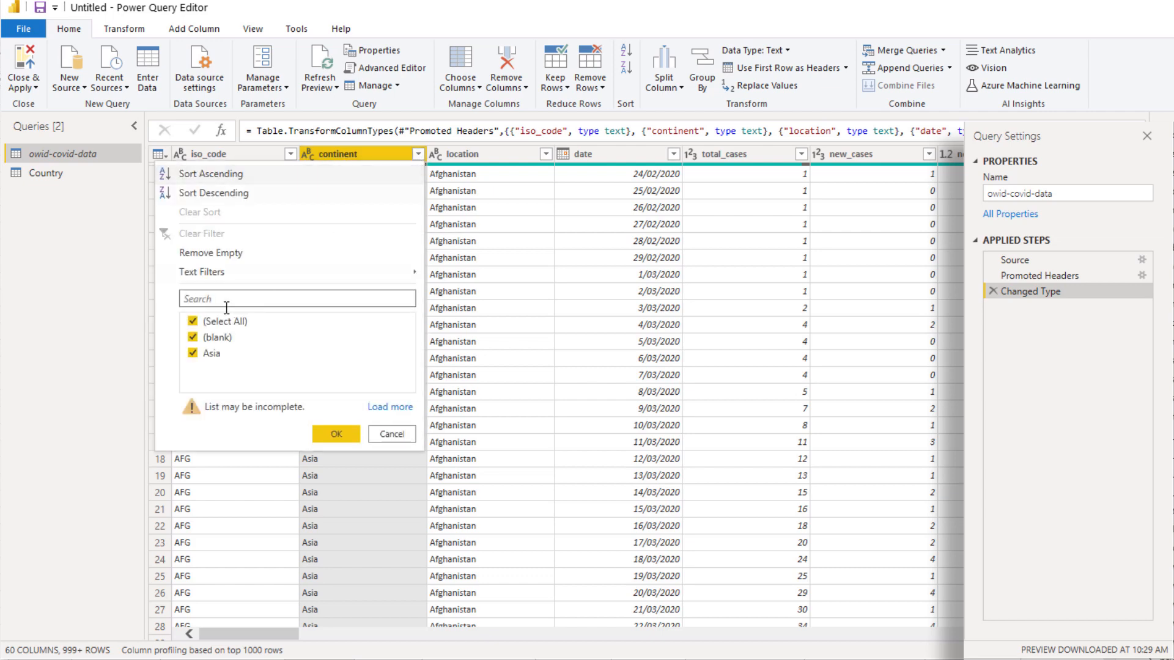
{"action": "left_click", "coordinate": [211, 354]}
{"action": "left_click", "coordinate": [336, 435]}
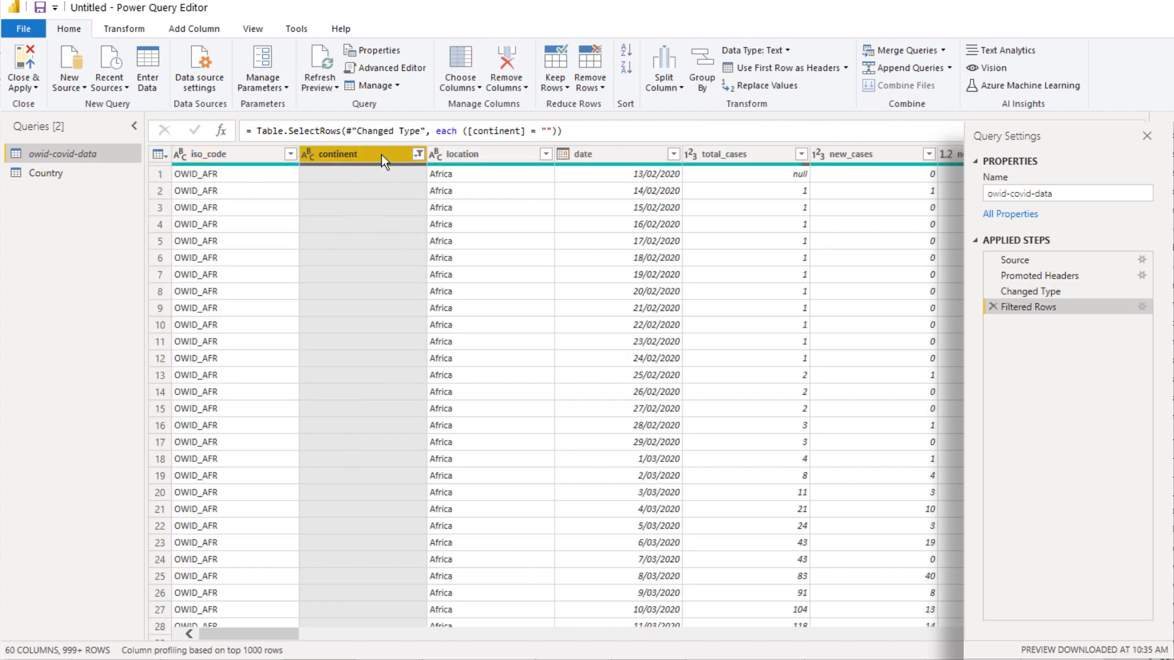
{"action": "scroll", "coordinate": [323, 269], "scroll_direction": "down", "scroll_amount": 20}
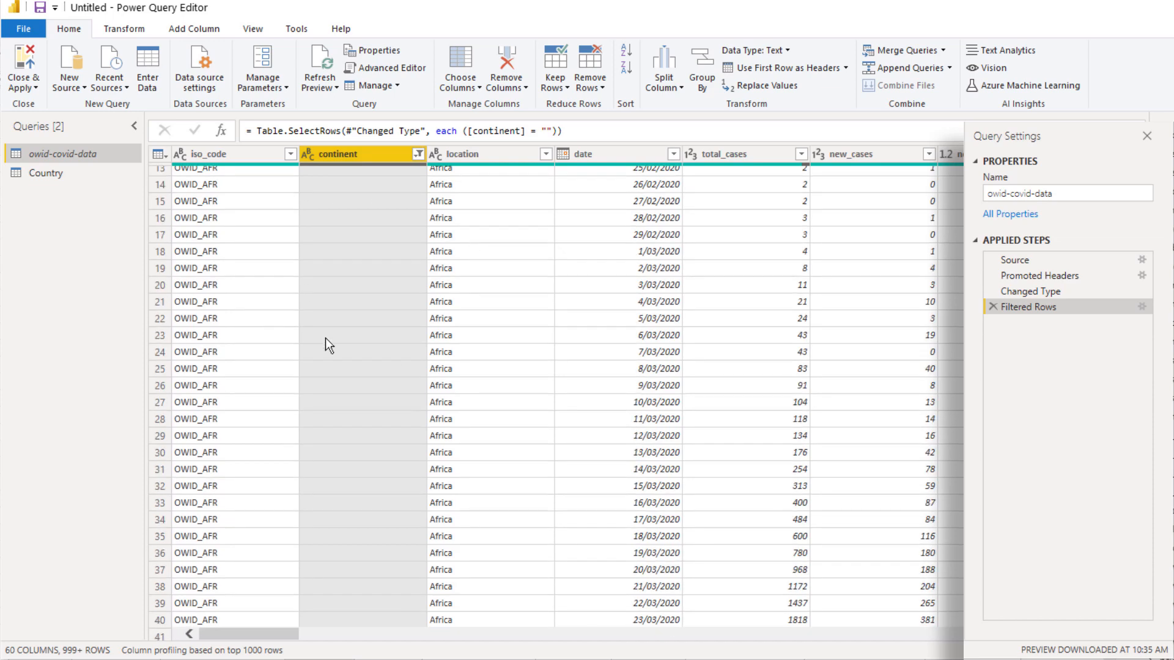
{"action": "scroll", "coordinate": [438, 397], "scroll_direction": "down", "scroll_amount": 11}
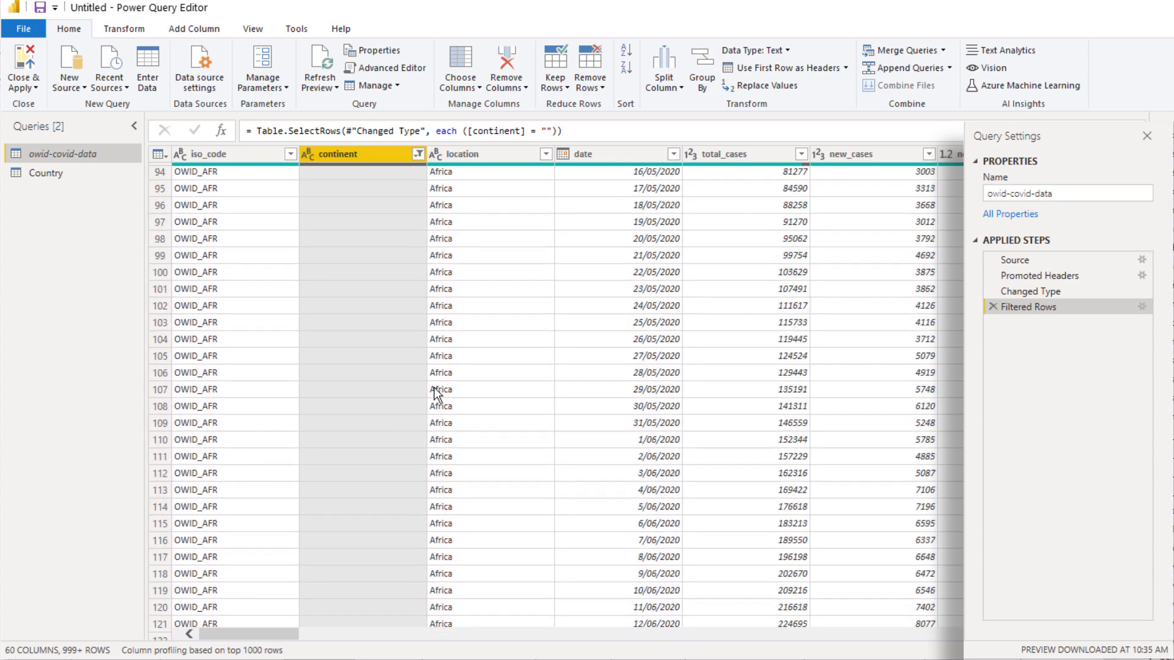
{"action": "scroll", "coordinate": [419, 372], "scroll_direction": "up", "scroll_amount": 20}
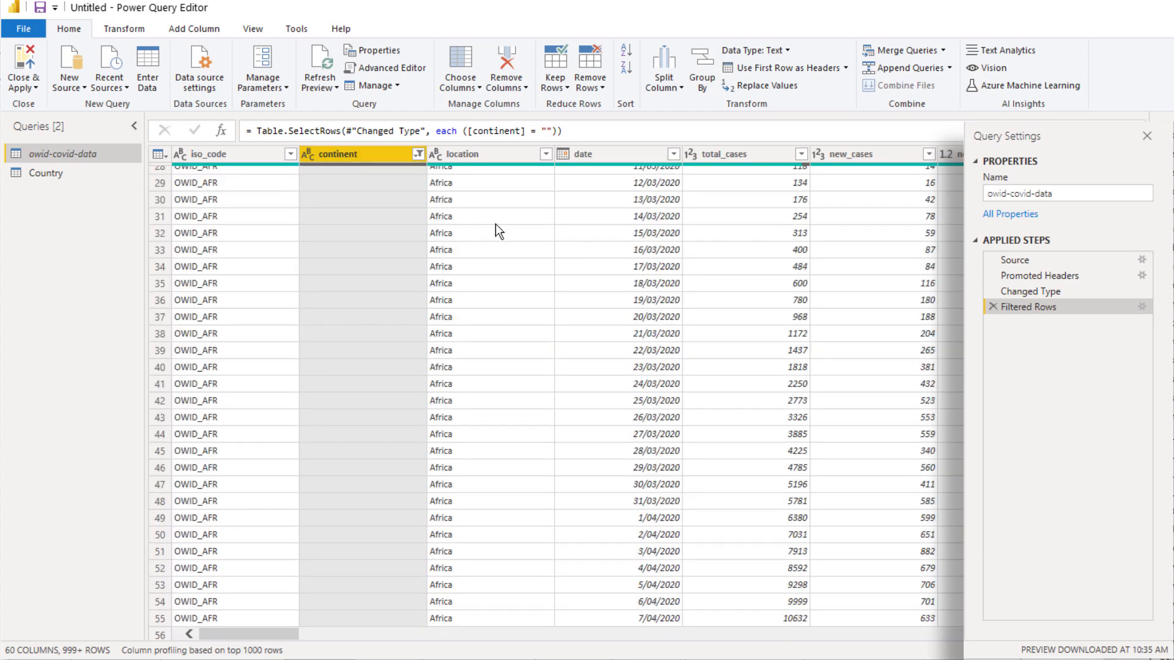
Change the filter formula's condition to [continent] <> "" to exclude blank continents, and check the result in the Country query
{"action": "left_click", "coordinate": [531, 130]}
{"action": "key", "text": "shift+Right"}
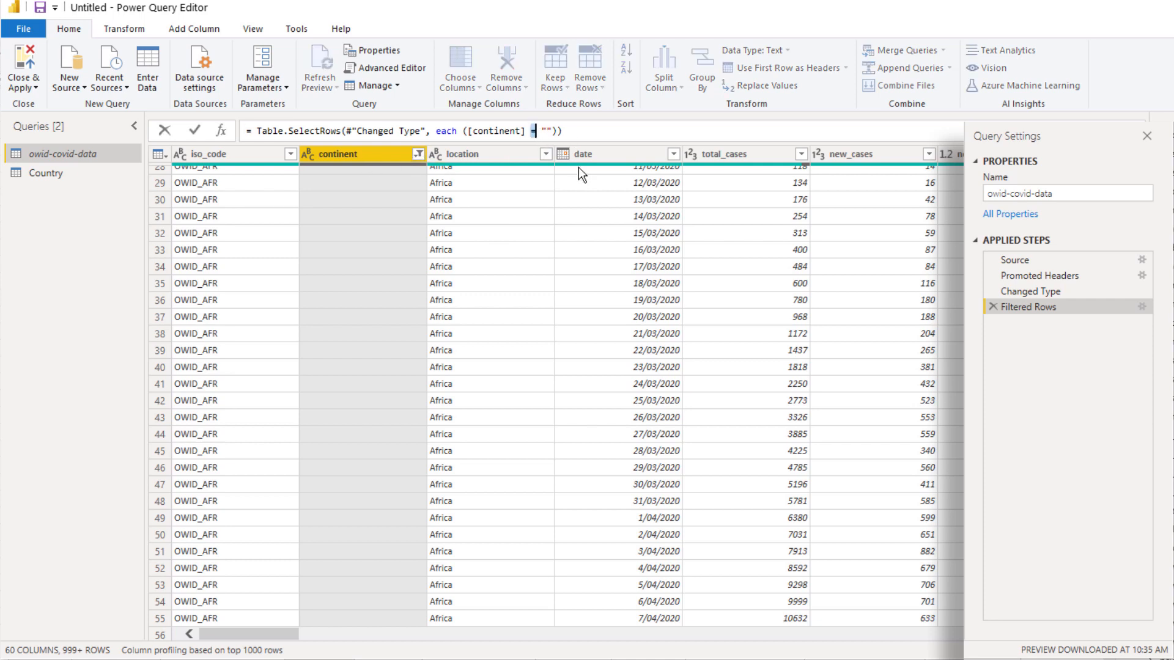
{"action": "type", "text": "<>"}
{"action": "key", "text": "Return"}
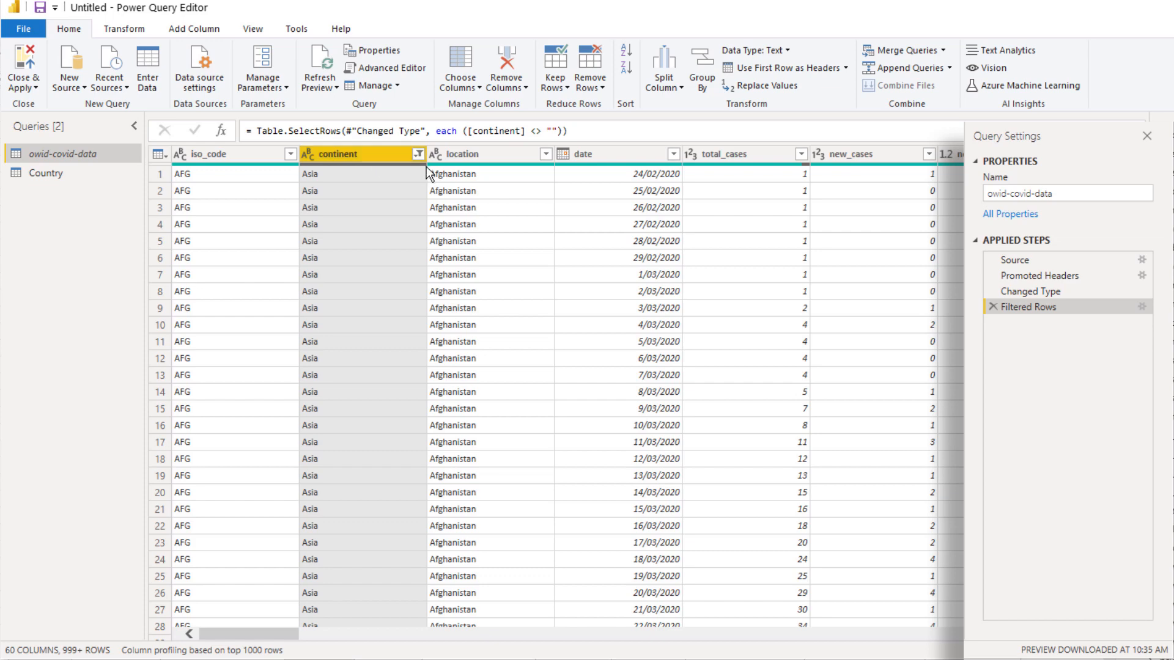
{"action": "left_click", "coordinate": [64, 173]}
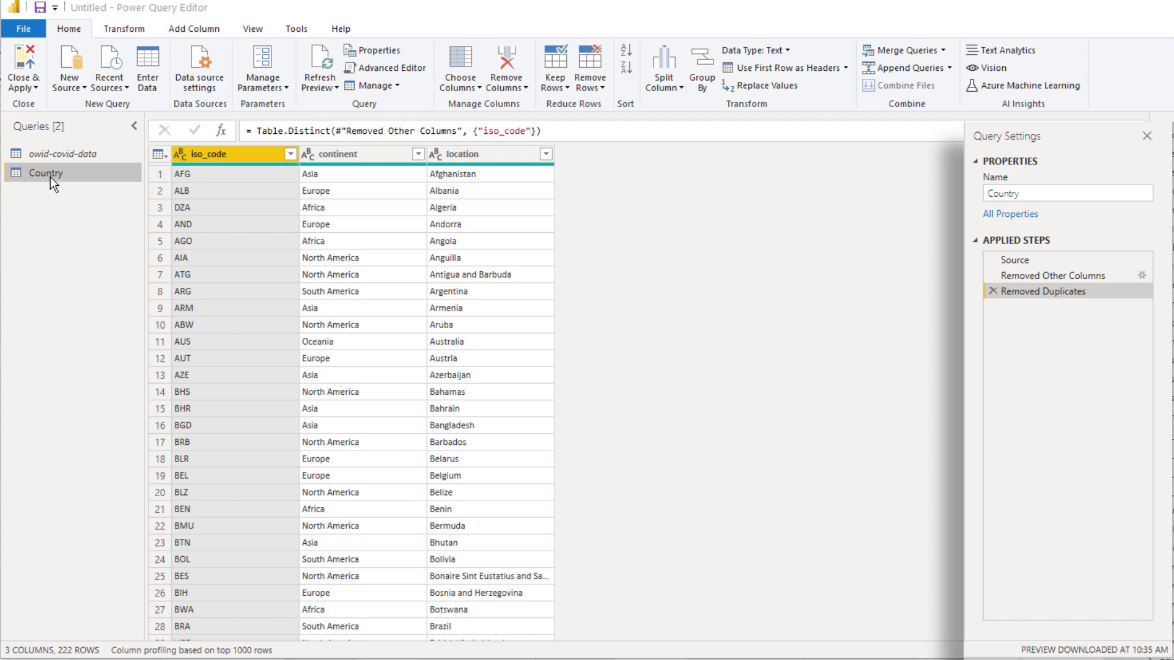
{"action": "left_click", "coordinate": [54, 158]}
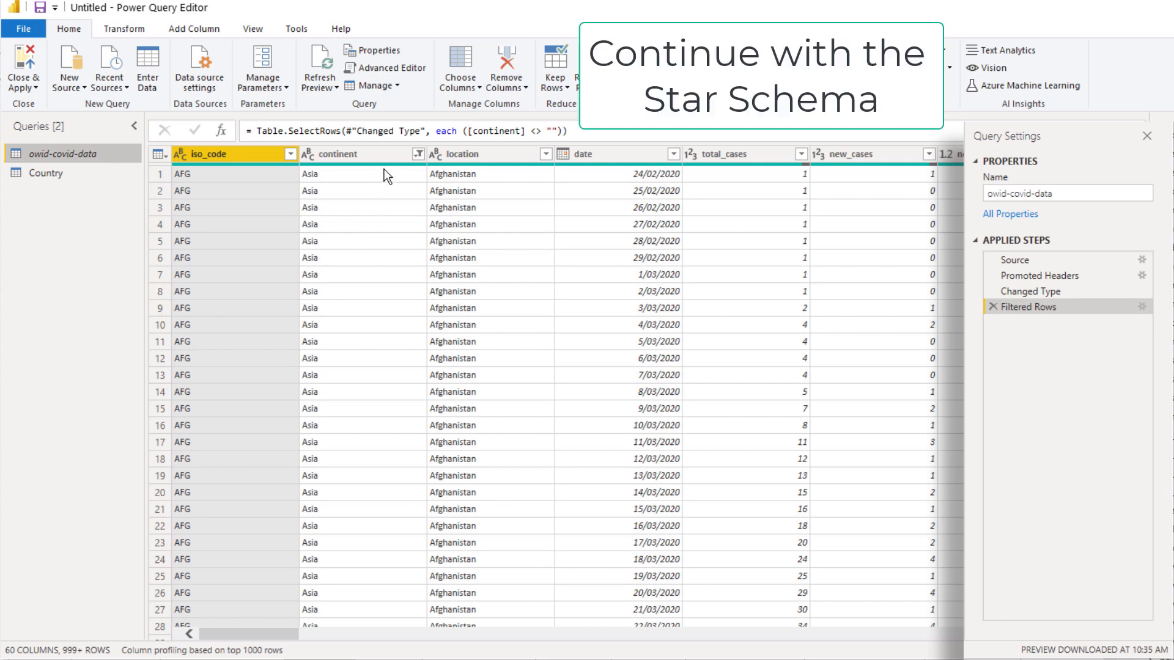
{"action": "left_click", "coordinate": [356, 158]}
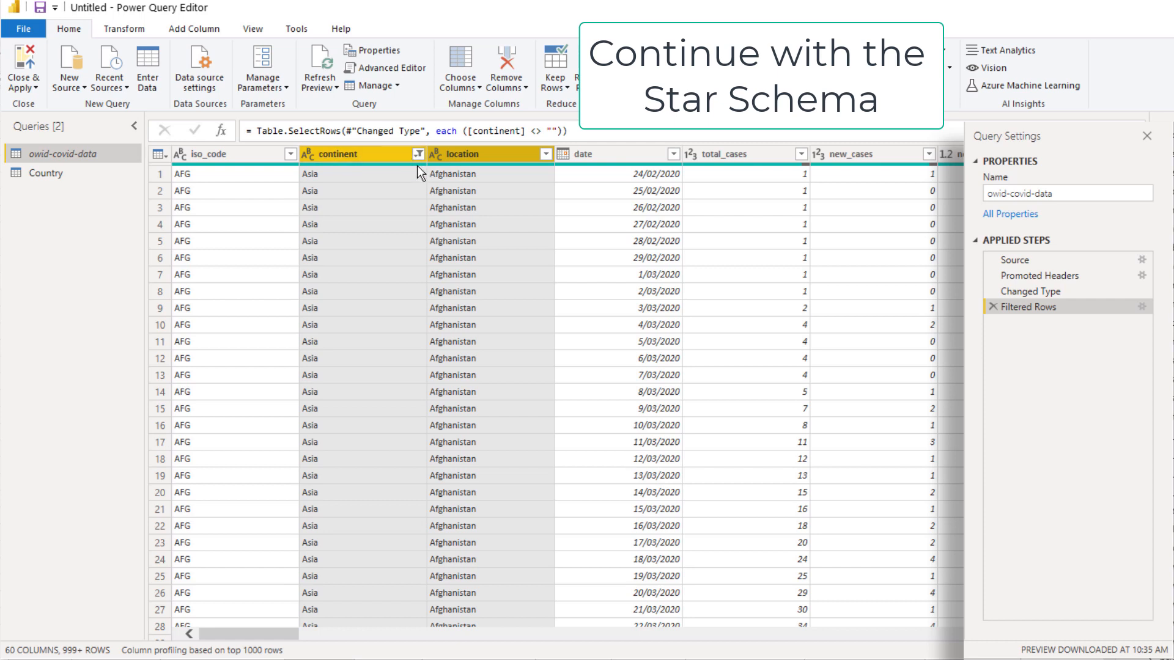
{"action": "mouse_move", "coordinate": [417, 165]}
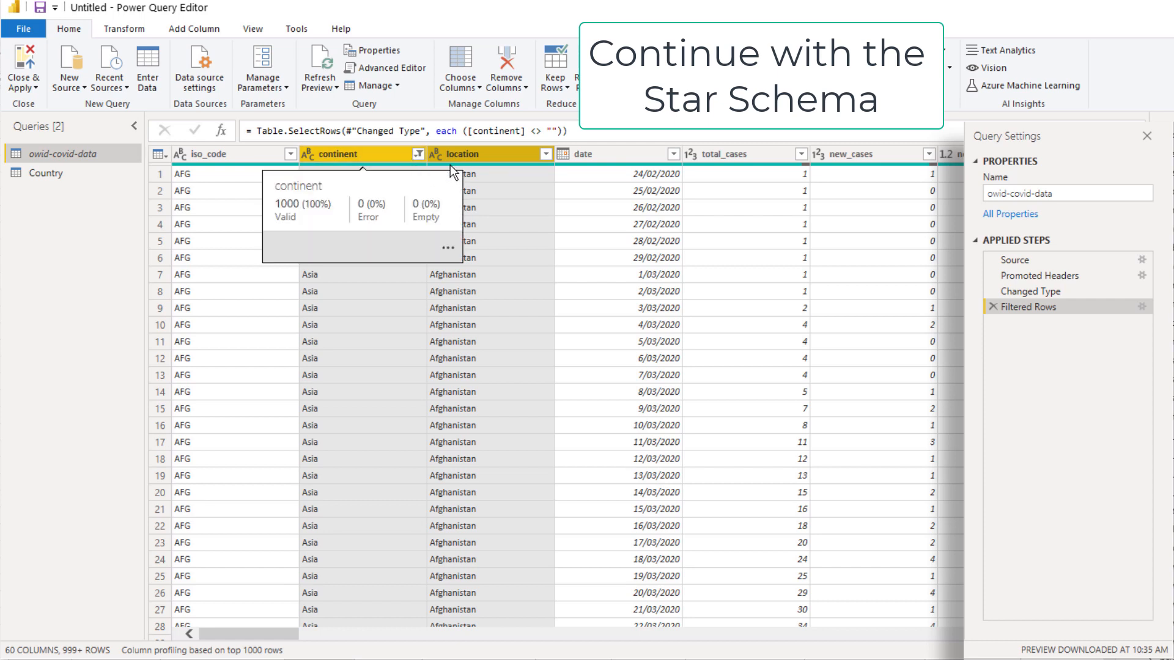
{"action": "right_click", "coordinate": [471, 153]}
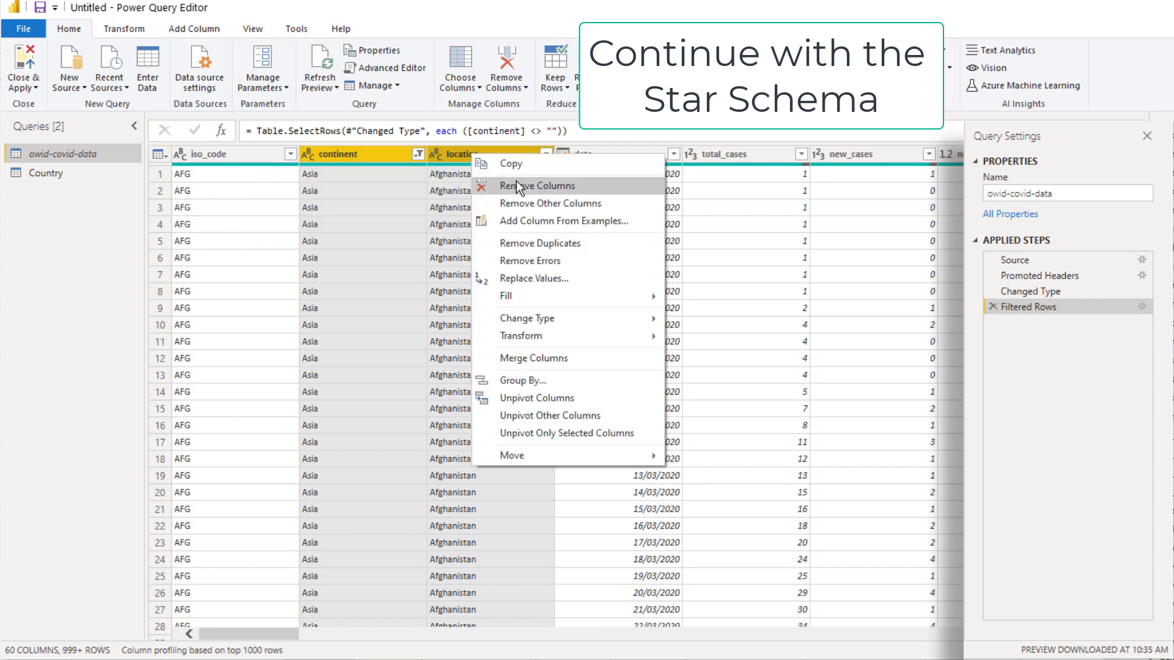
{"action": "left_click", "coordinate": [35, 247]}
Create another reference query from owid-covid-data and name it Data
{"action": "right_click", "coordinate": [86, 154]}
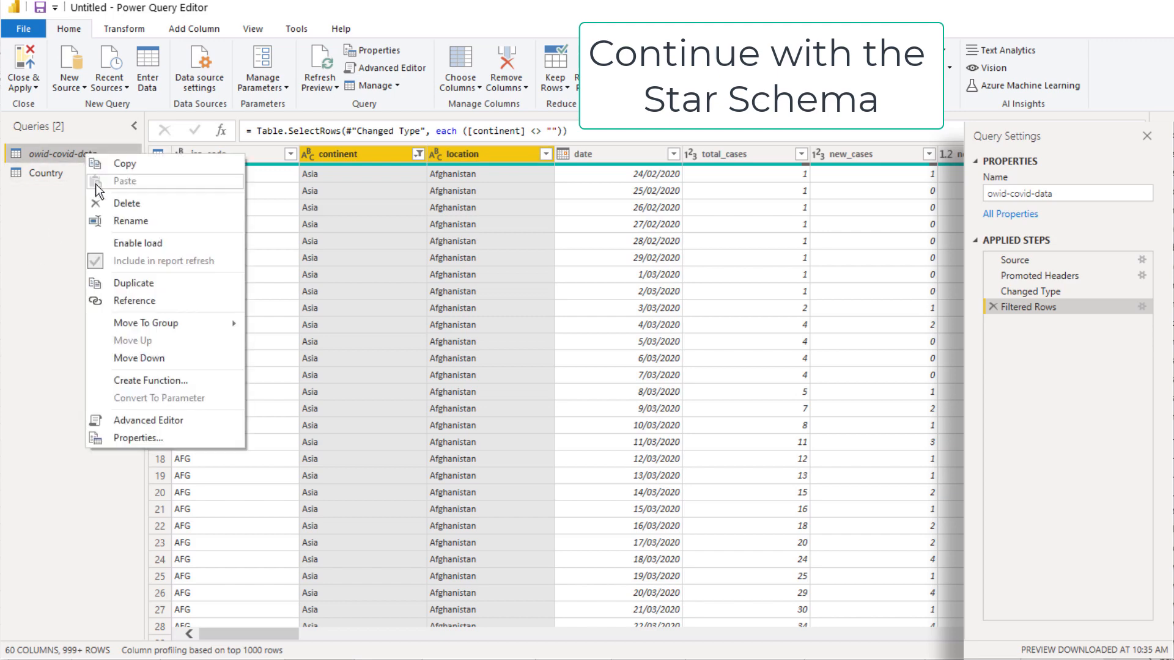
{"action": "left_click", "coordinate": [125, 300]}
{"action": "triple_click", "coordinate": [1067, 193]}
{"action": "type", "text": "Data"}
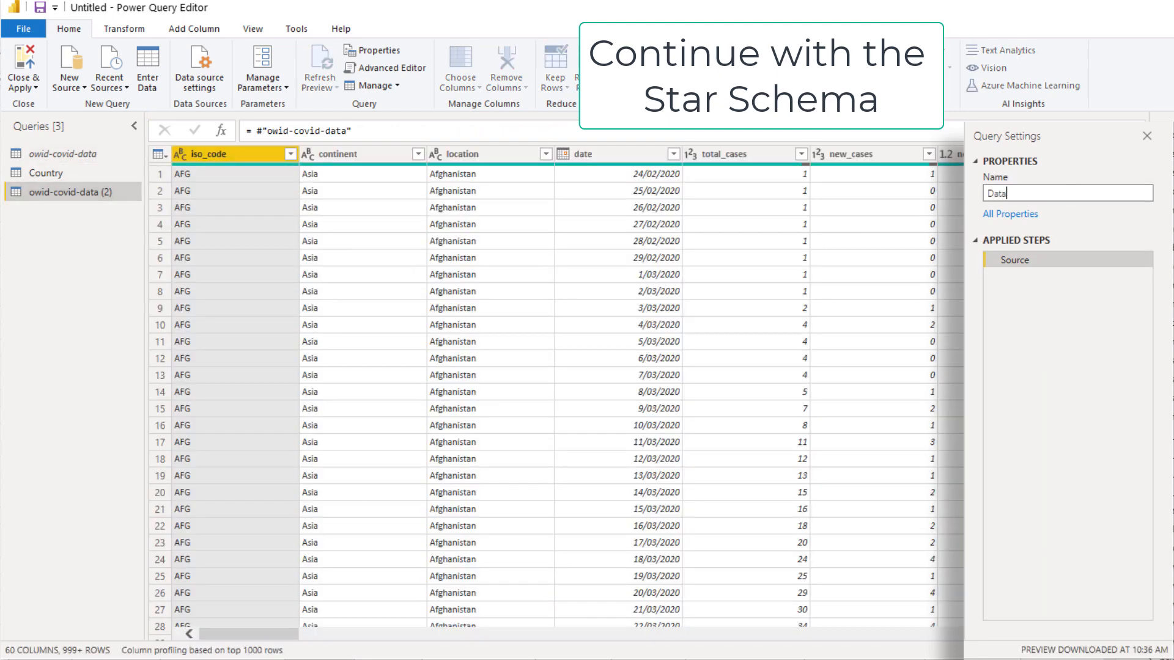
{"action": "key", "text": "Return"}
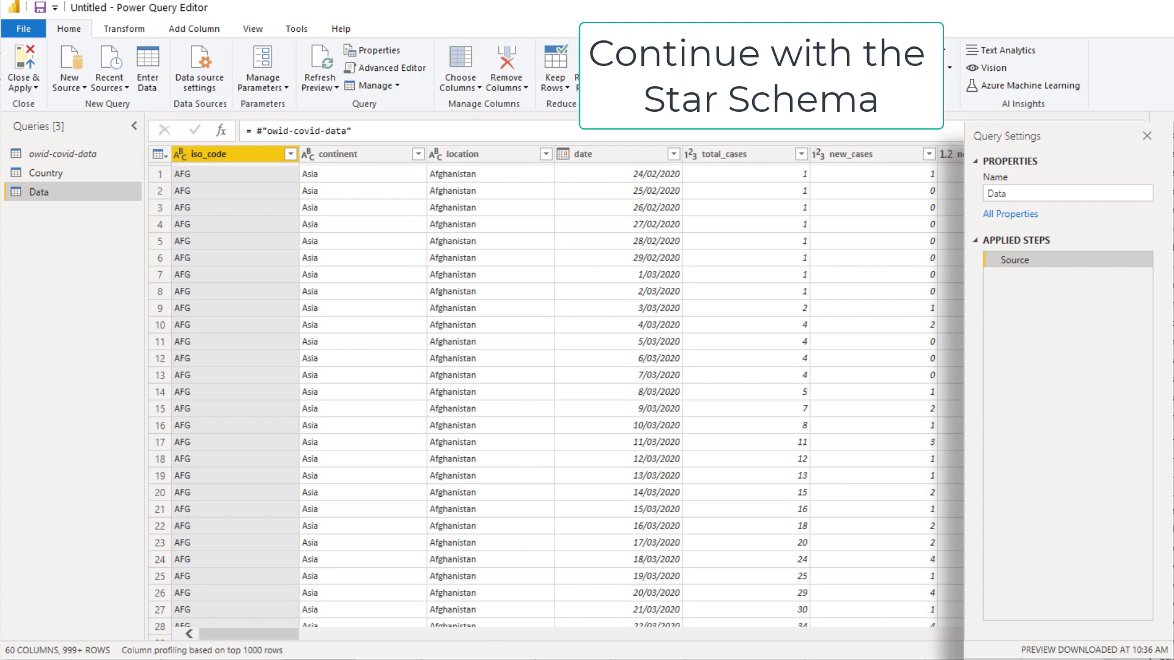
Remove the continent and location columns from the Data query
{"action": "left_click", "coordinate": [406, 159]}
{"action": "left_click", "coordinate": [474, 156], "text": "shift"}
{"action": "right_click", "coordinate": [477, 158]}
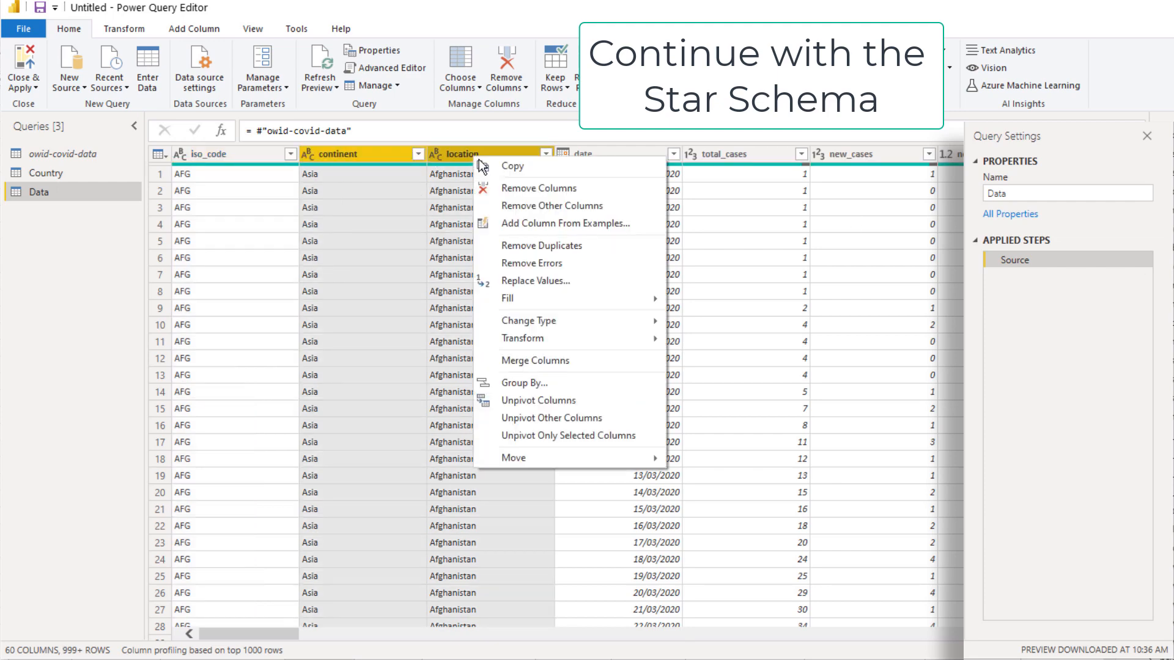
{"action": "left_click", "coordinate": [523, 188]}
Review the remaining columns of the Data query and unpivot all columns other than iso_code and date
{"action": "left_click", "coordinate": [222, 155]}
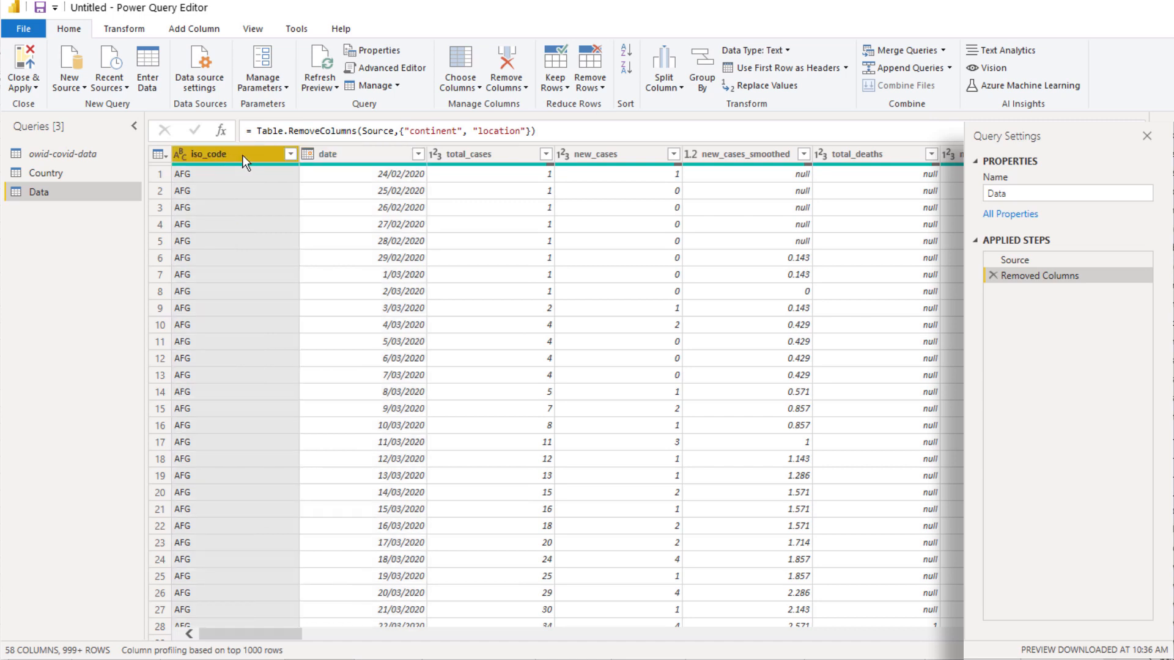
{"action": "left_click", "coordinate": [350, 158]}
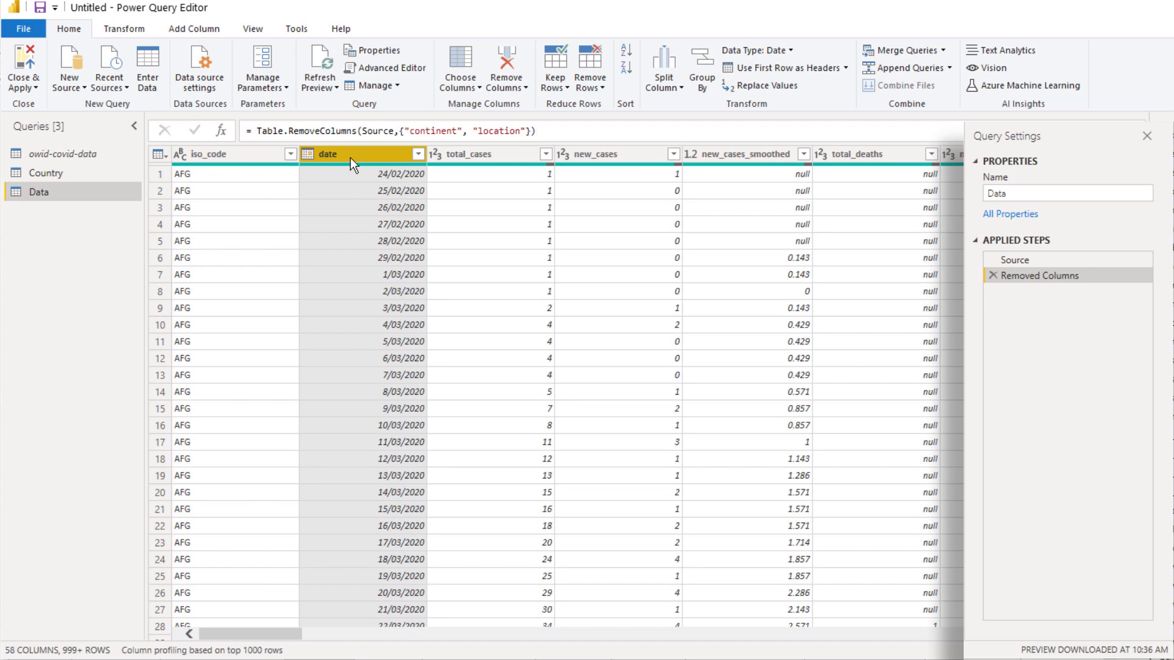
{"action": "left_click", "coordinate": [508, 160]}
{"action": "left_click", "coordinate": [618, 160]}
{"action": "left_click", "coordinate": [728, 154]}
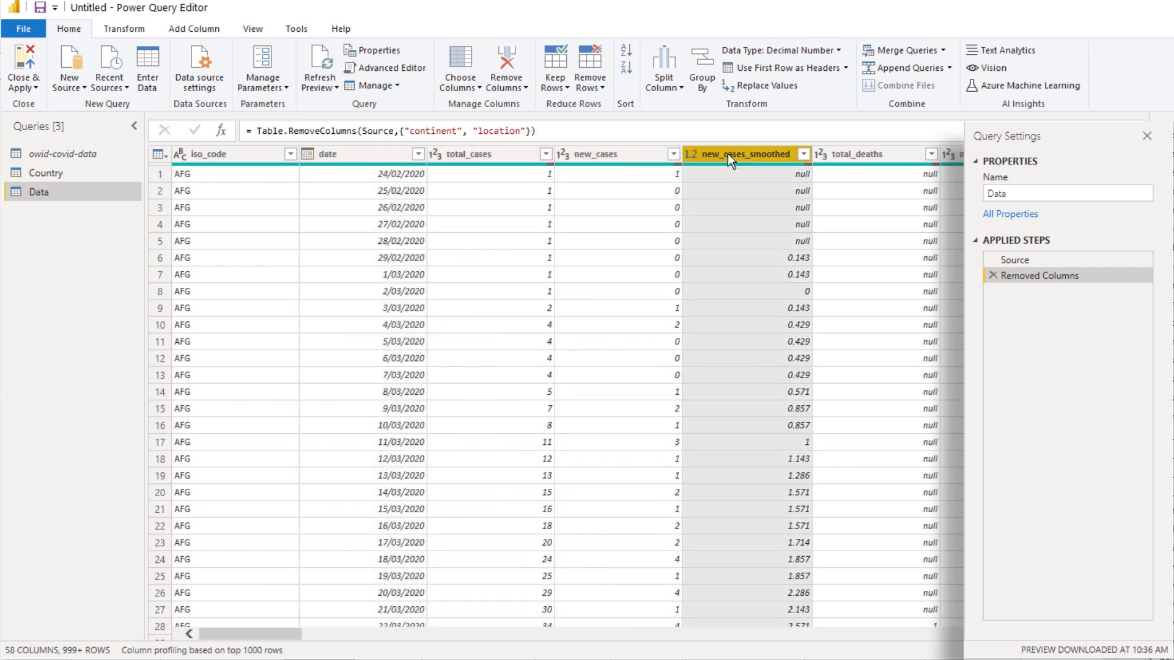
{"action": "left_click", "coordinate": [888, 157]}
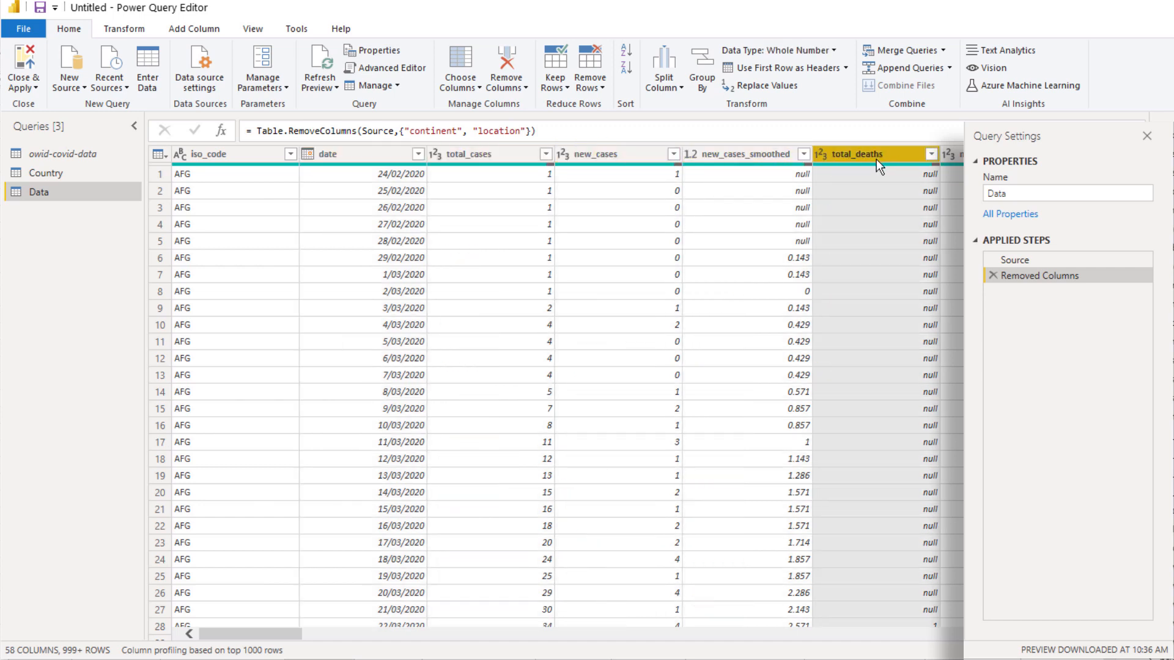
{"action": "left_click", "coordinate": [269, 156]}
{"action": "left_click", "coordinate": [351, 155], "text": "shift"}
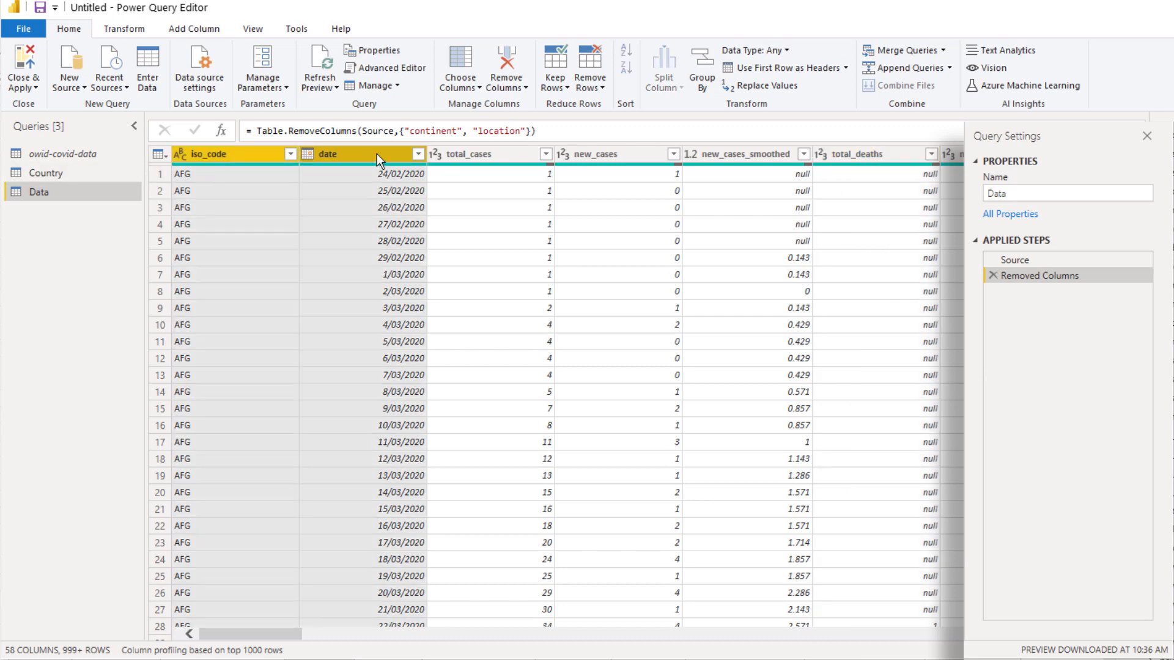
{"action": "right_click", "coordinate": [377, 153]}
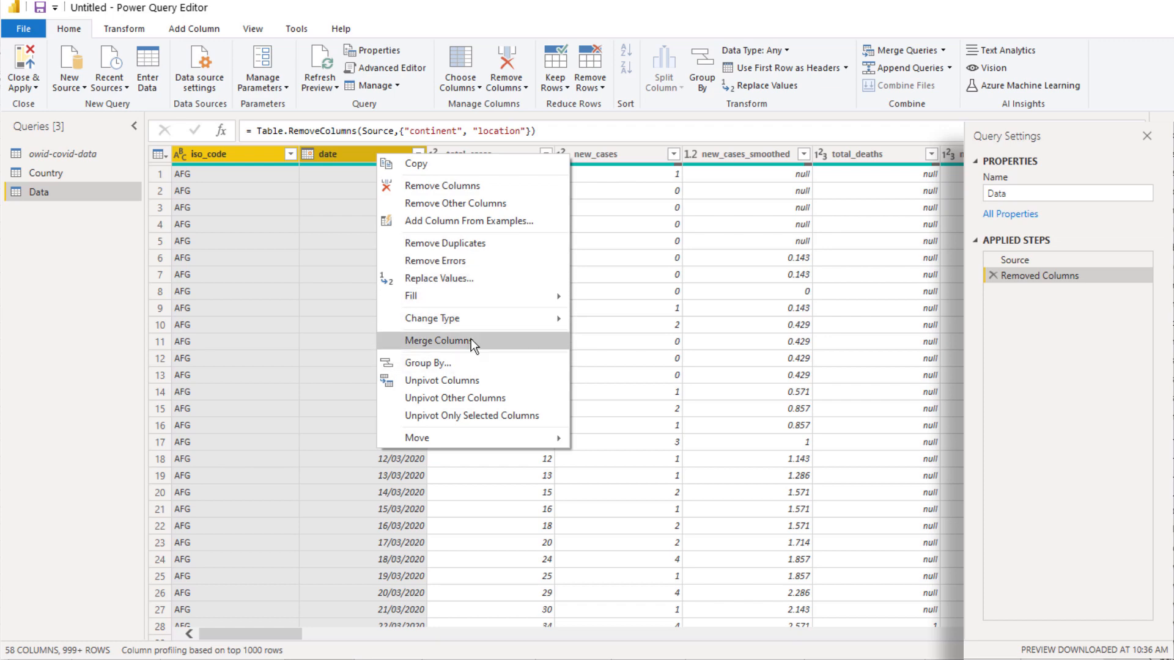
{"action": "left_click", "coordinate": [489, 399]}
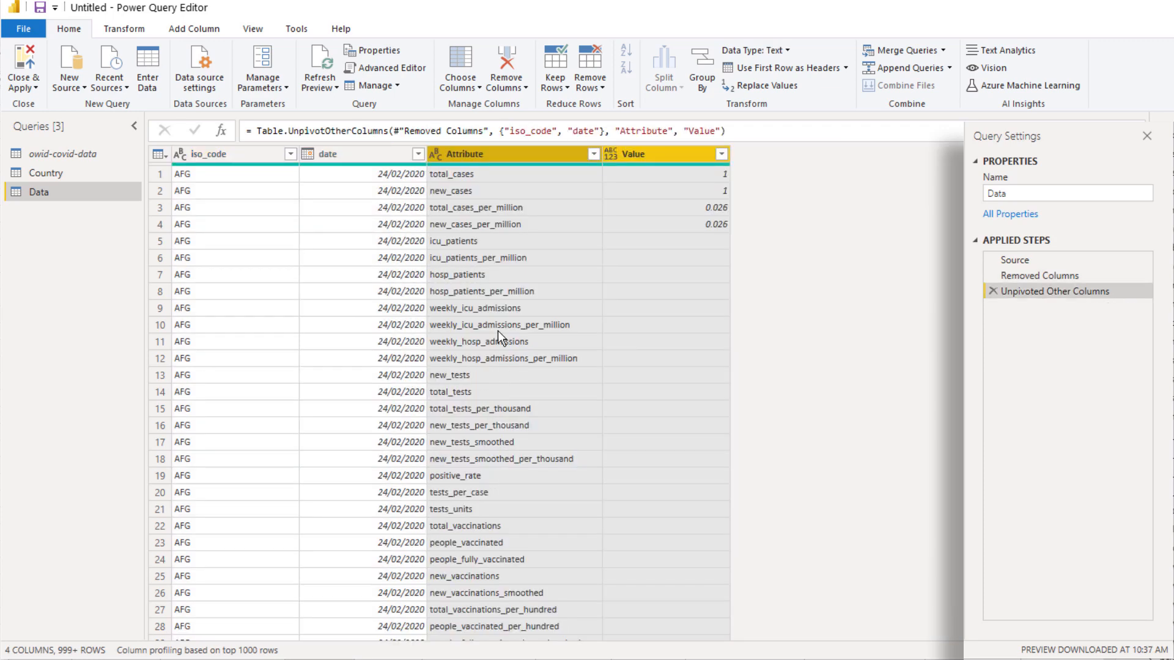
Set the data type of the Value column to Decimal Number
{"action": "left_click", "coordinate": [667, 156]}
{"action": "left_click", "coordinate": [613, 154]}
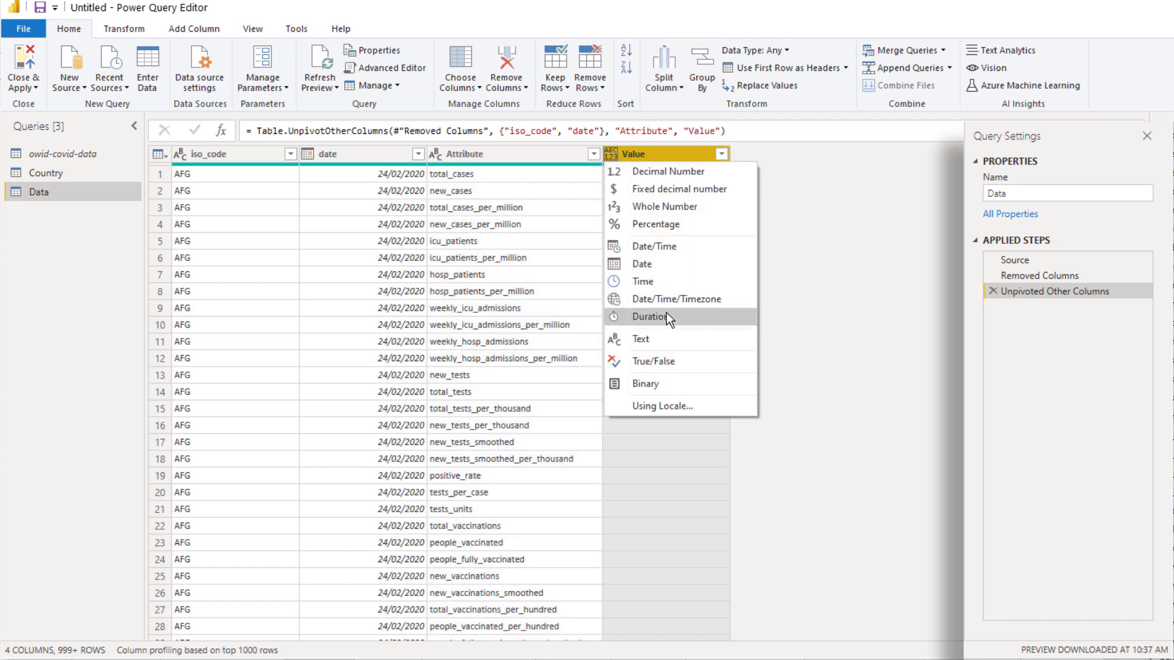
{"action": "left_click", "coordinate": [659, 170]}
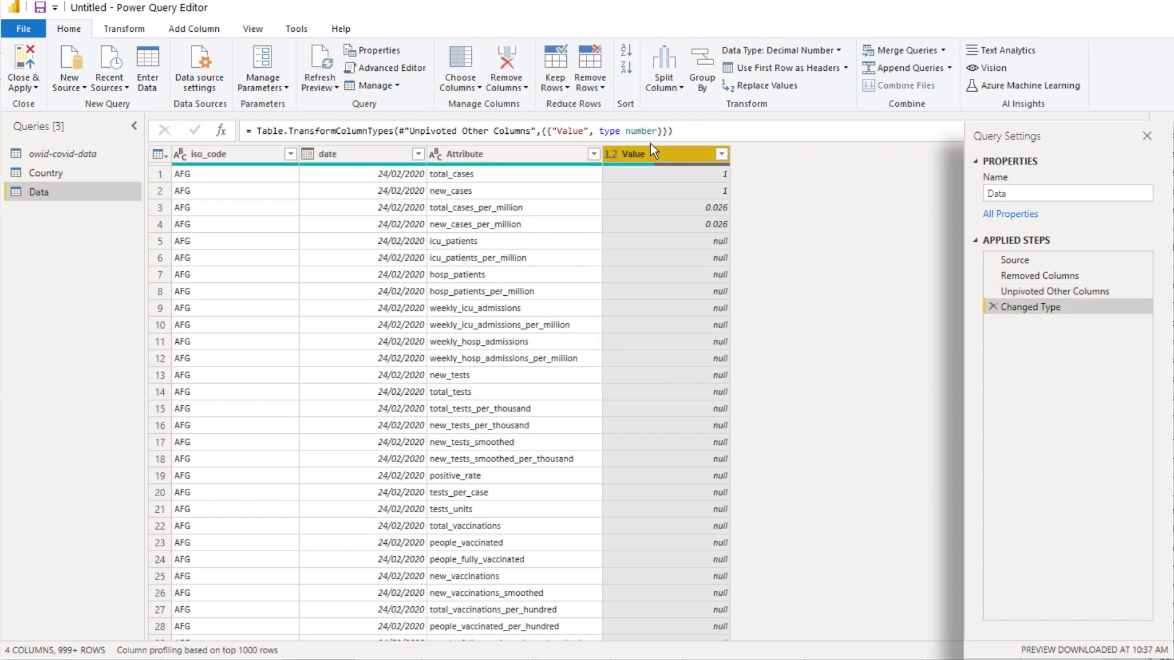
Keep only the Value column's error rows to inspect their error details, and delete the Kept Errors and Changed Type steps
{"action": "left_click", "coordinate": [560, 83]}
{"action": "left_click", "coordinate": [521, 177]}
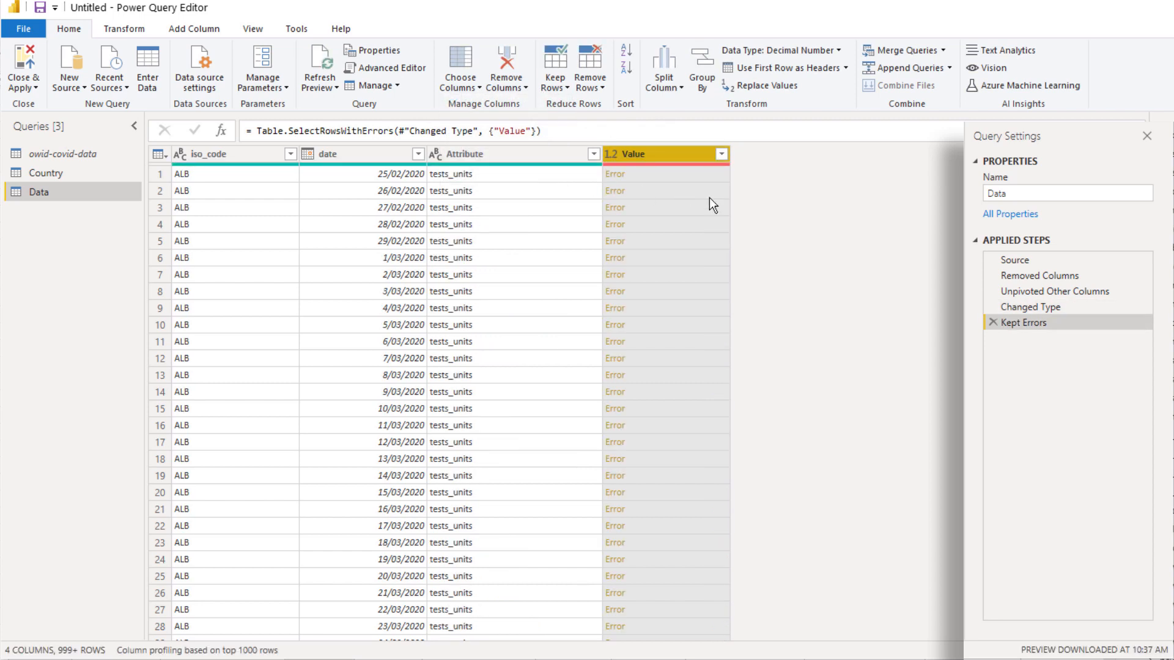
{"action": "left_click", "coordinate": [684, 174]}
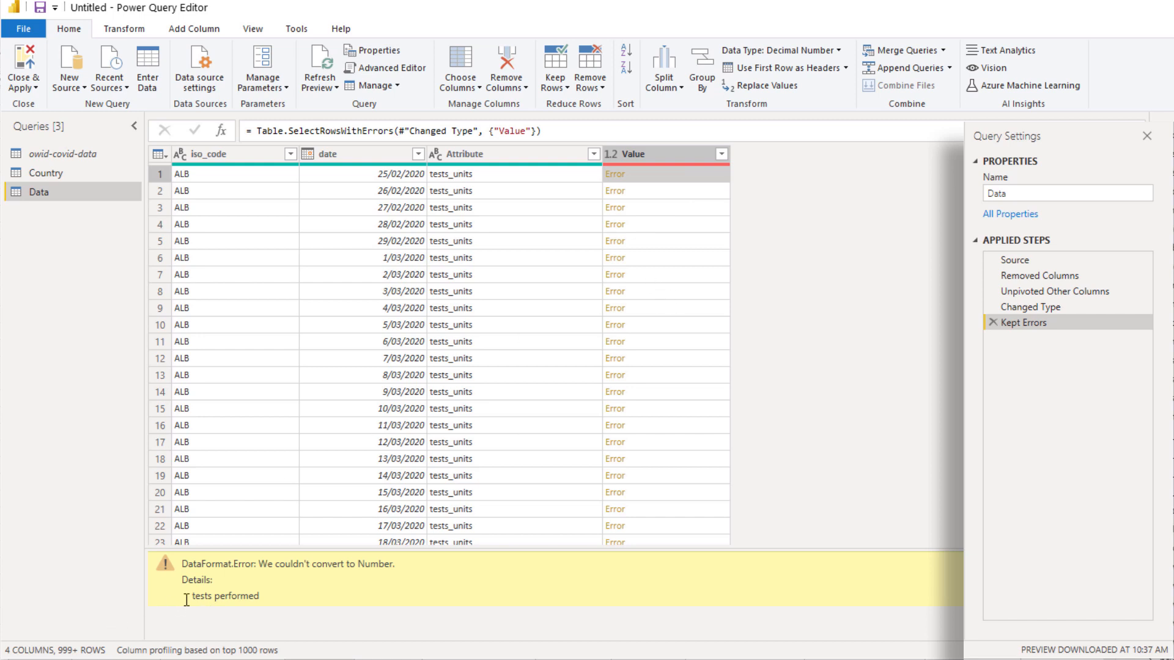
{"action": "left_click_drag", "start_coordinate": [187, 596], "coordinate": [258, 598]}
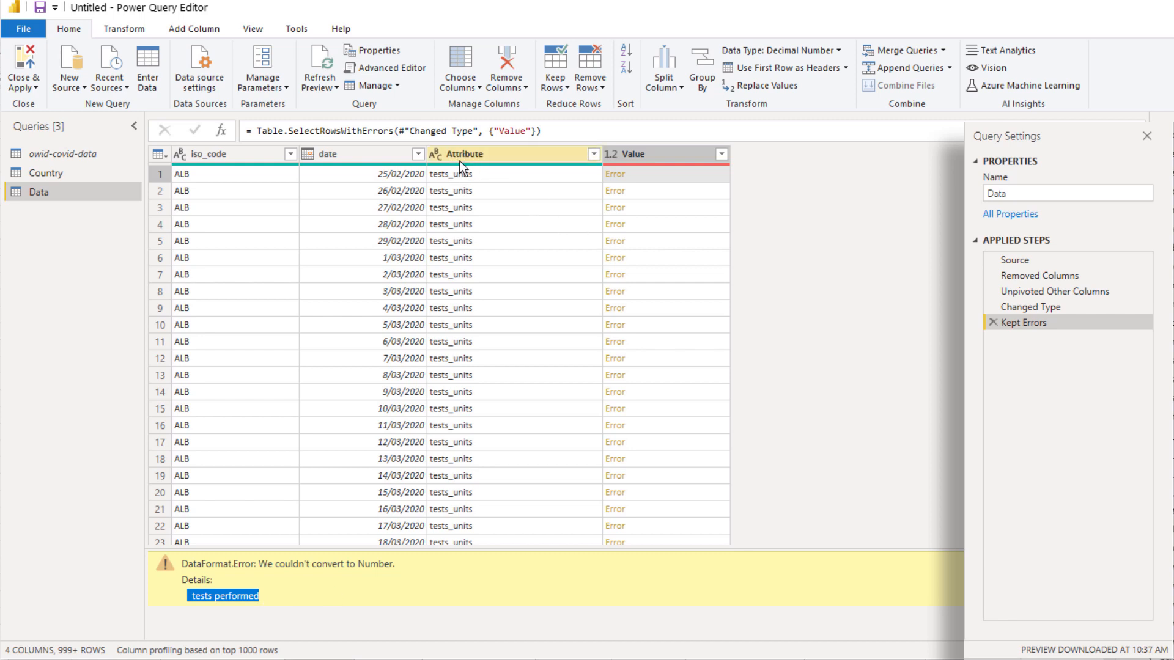
{"action": "left_click", "coordinate": [647, 193]}
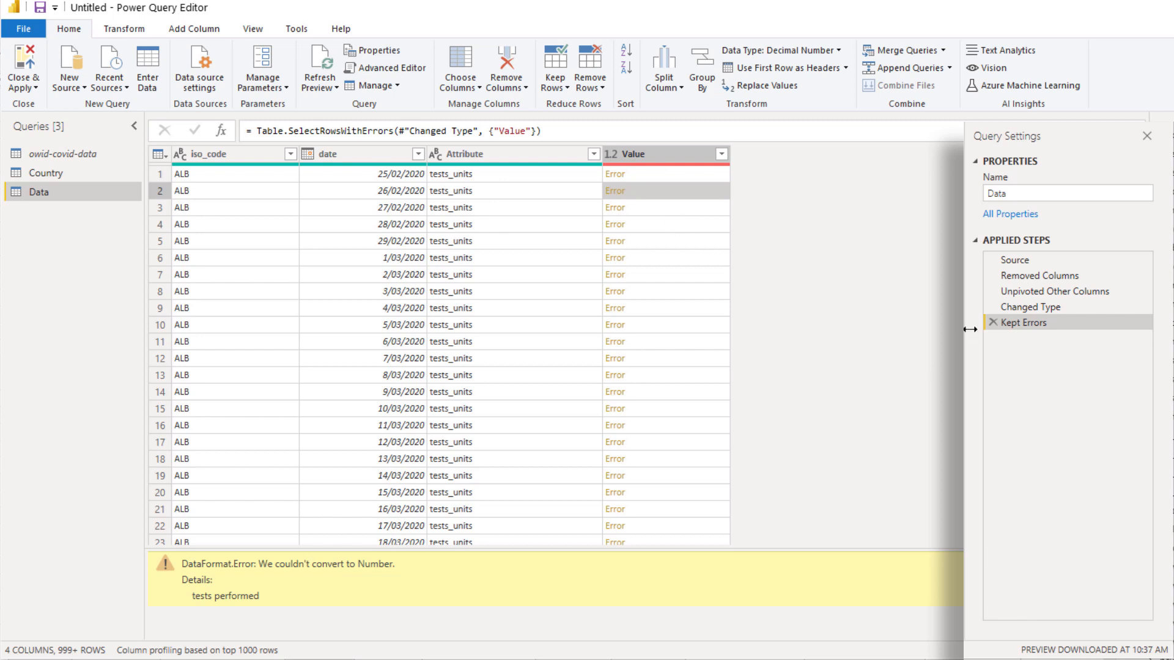
{"action": "left_click", "coordinate": [995, 322]}
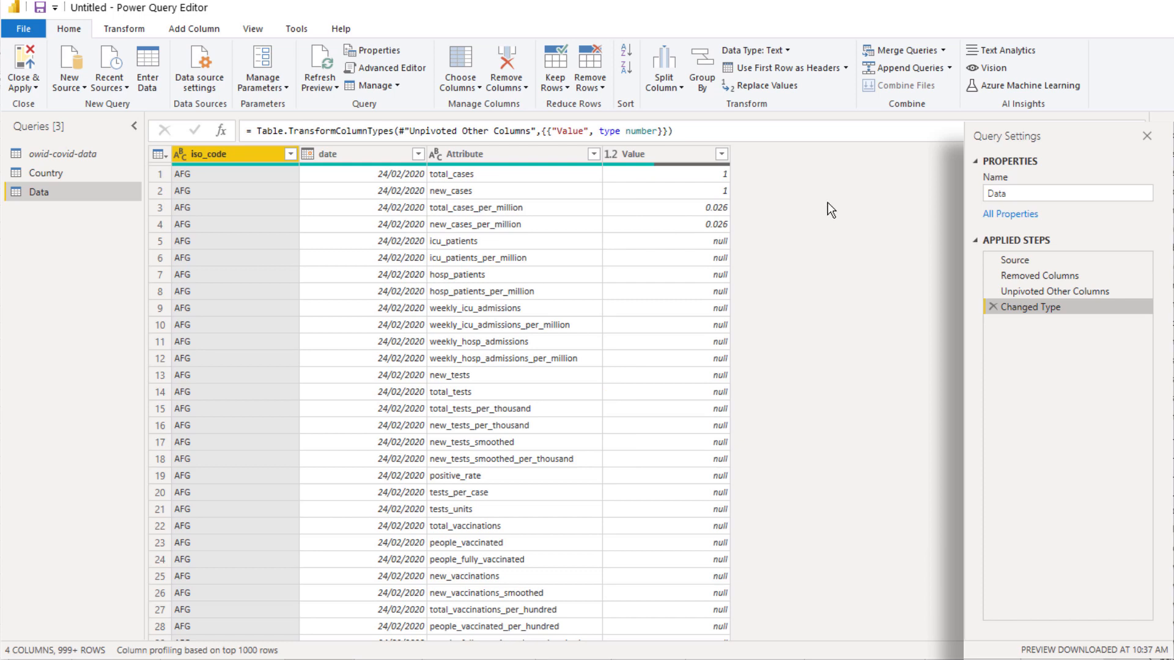
{"action": "left_click", "coordinate": [993, 306]}
Filter the Attribute column to keep only rows that do not equal tests_units
{"action": "left_click", "coordinate": [564, 157]}
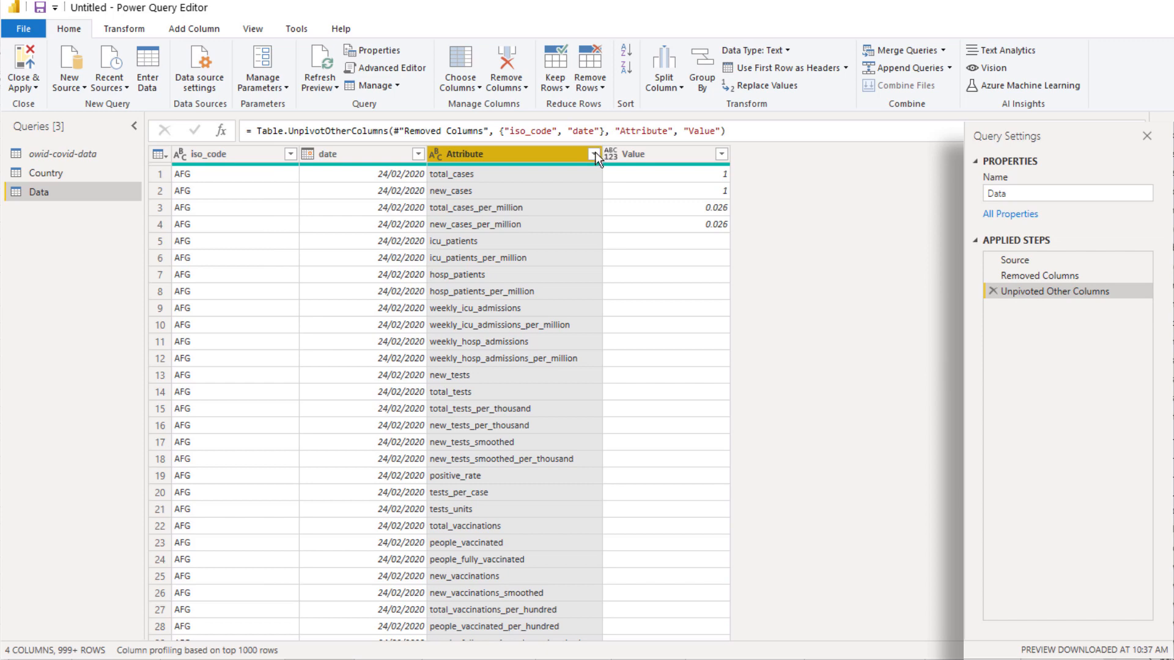
{"action": "left_click", "coordinate": [594, 153]}
{"action": "mouse_move", "coordinate": [398, 272]}
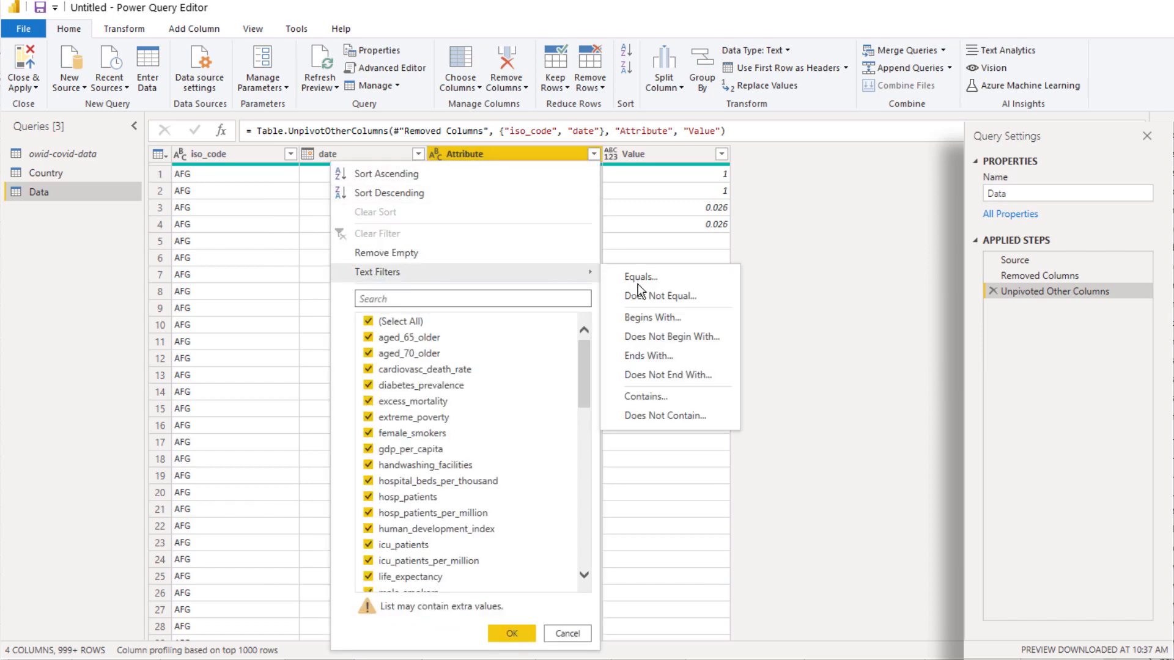
{"action": "left_click", "coordinate": [692, 297]}
{"action": "type", "text": "test_units"}
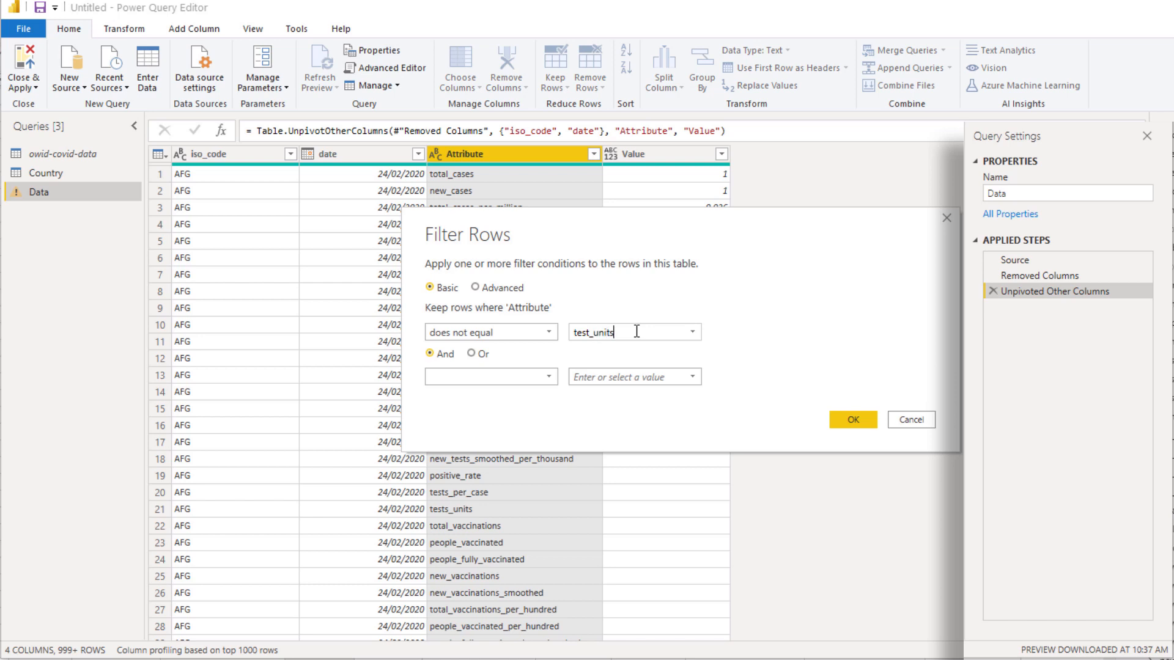
{"action": "left_click", "coordinate": [637, 331]}
{"action": "left_click", "coordinate": [852, 420]}
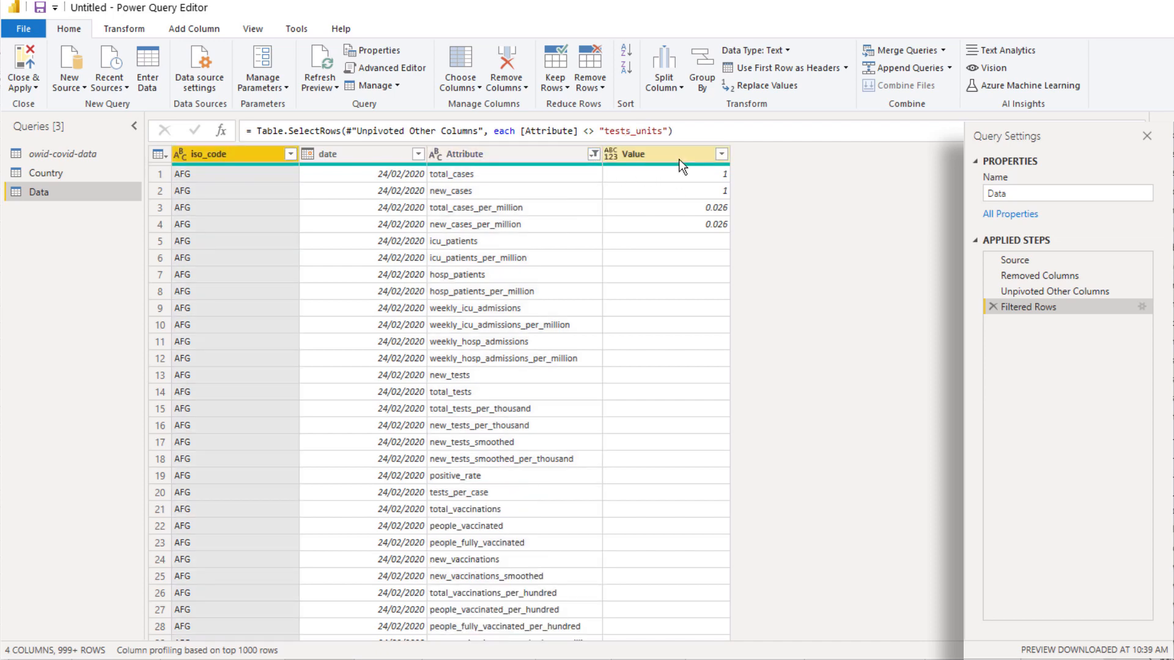
Convert the Value column of the filtered rows to the Decimal Number type
{"action": "left_click", "coordinate": [678, 159]}
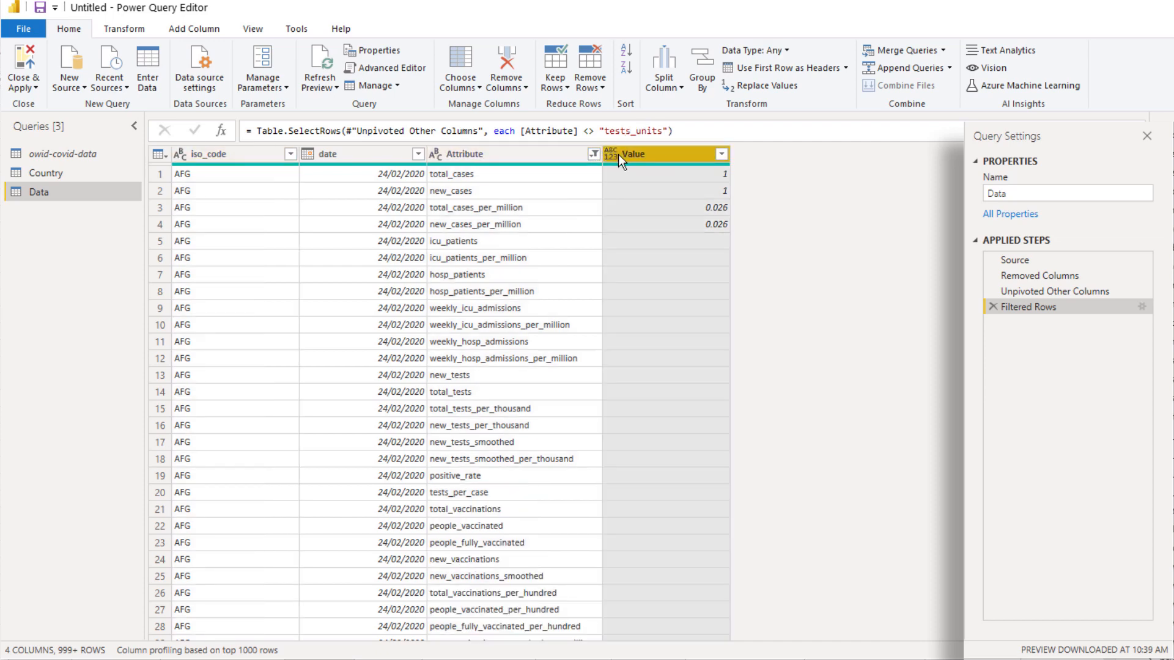
{"action": "left_click", "coordinate": [611, 154]}
{"action": "left_click", "coordinate": [636, 171]}
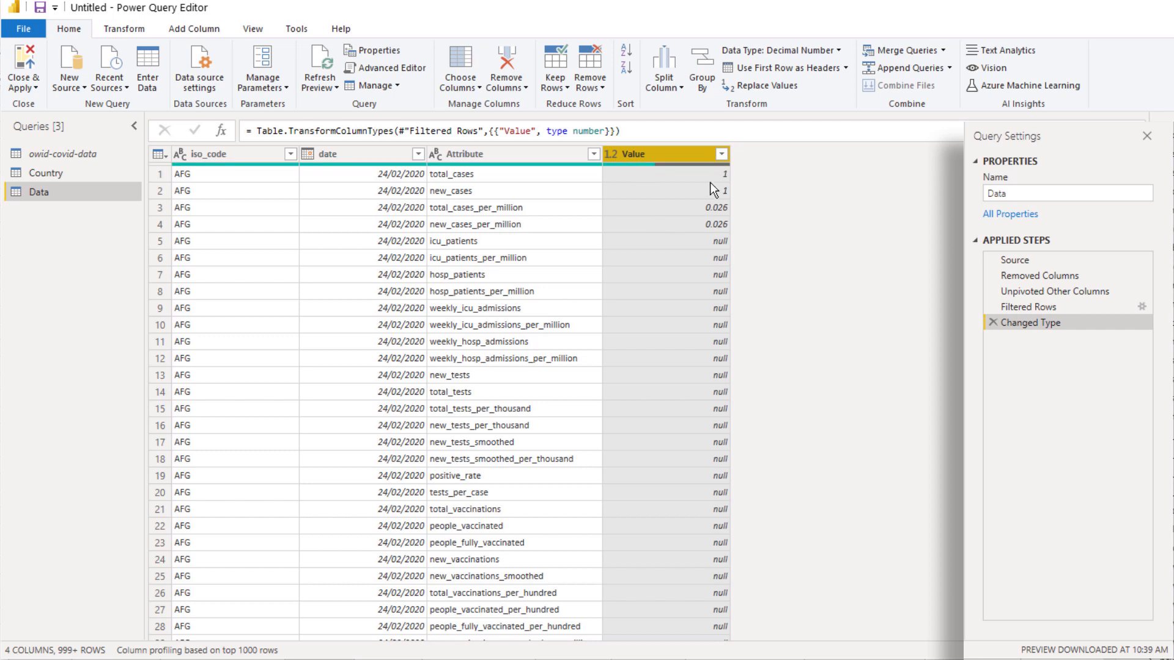
Check the Value column for conversion errors by keeping only error rows, and delete that Kept Errors step
{"action": "left_click", "coordinate": [569, 85]}
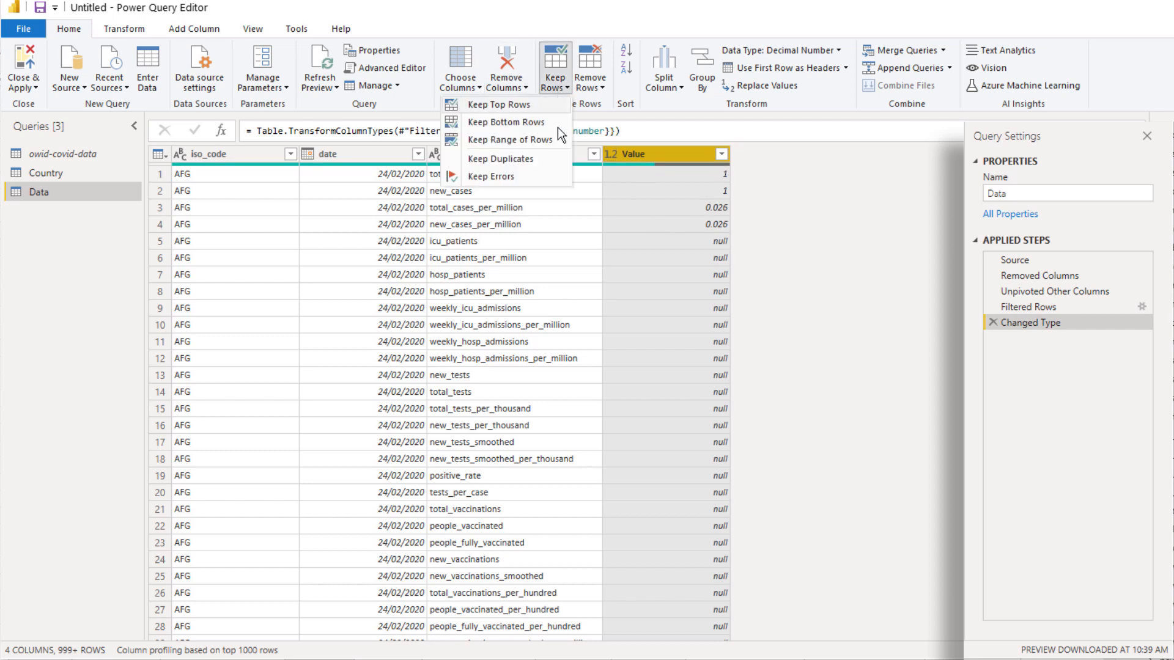
{"action": "left_click", "coordinate": [532, 177]}
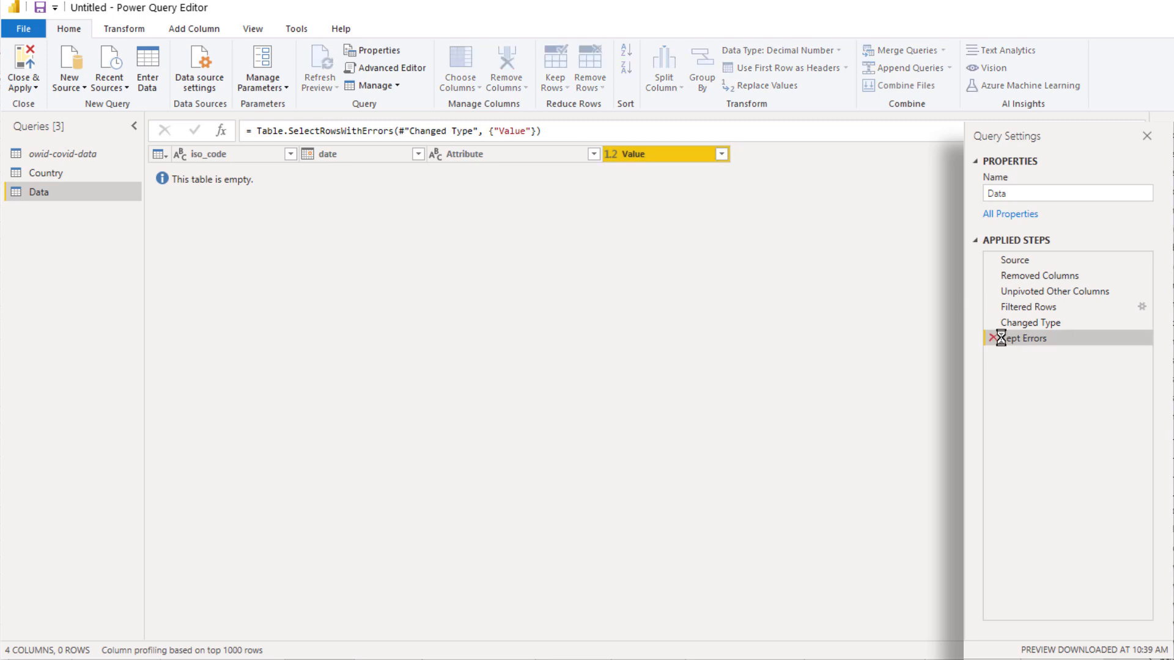
{"action": "left_click", "coordinate": [993, 338]}
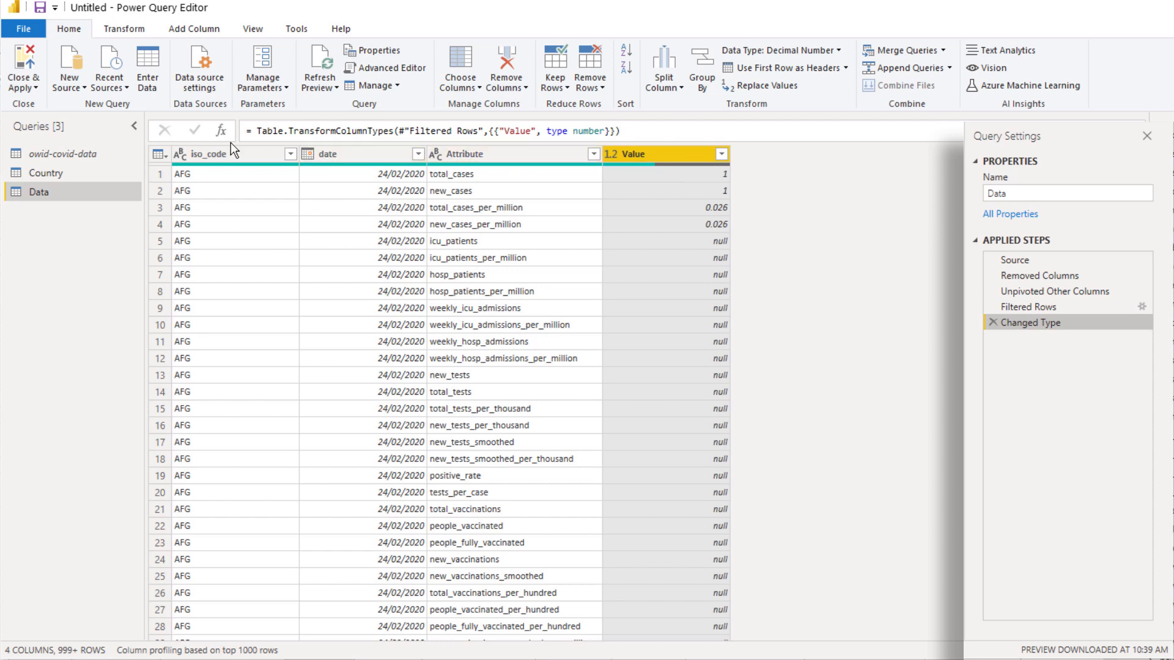
{"action": "left_click", "coordinate": [476, 158]}
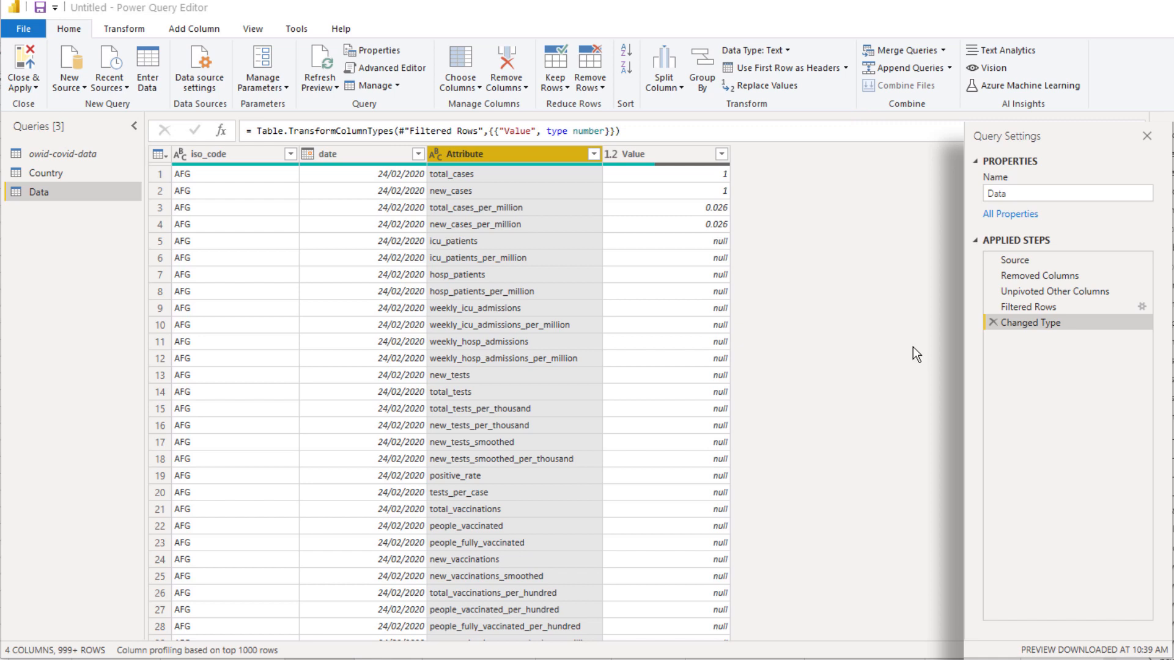
Create a blank query and replace its code with the copied Calendar M script in the Advanced Editor
{"action": "right_click", "coordinate": [93, 307]}
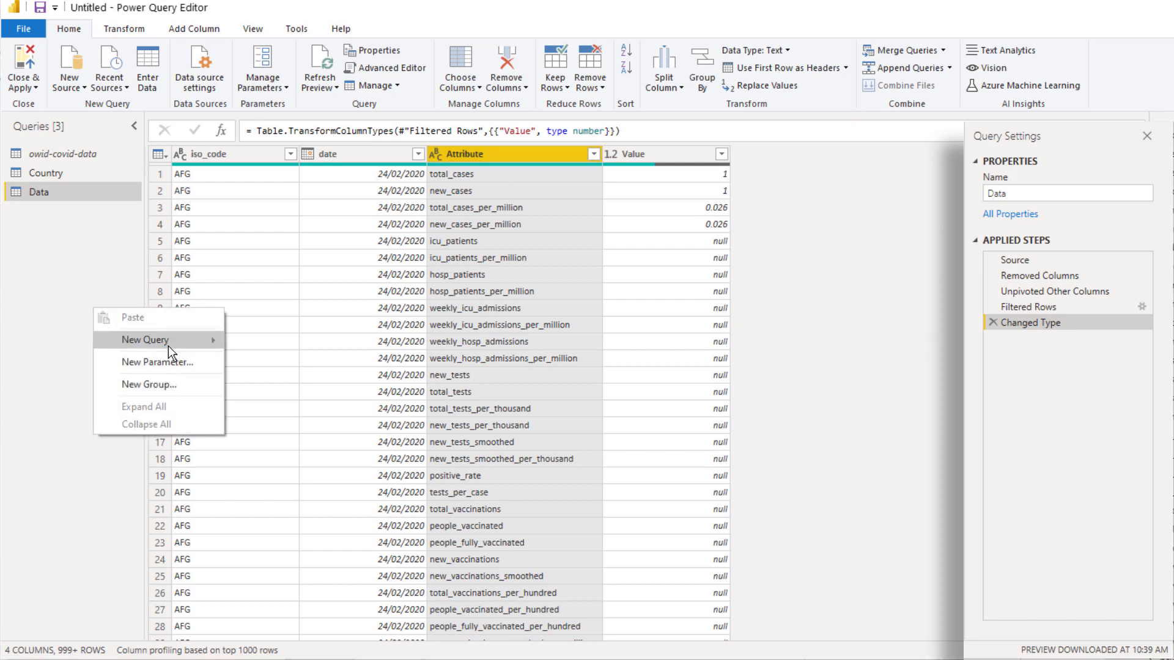
{"action": "mouse_move", "coordinate": [167, 340]}
{"action": "left_click", "coordinate": [307, 448]}
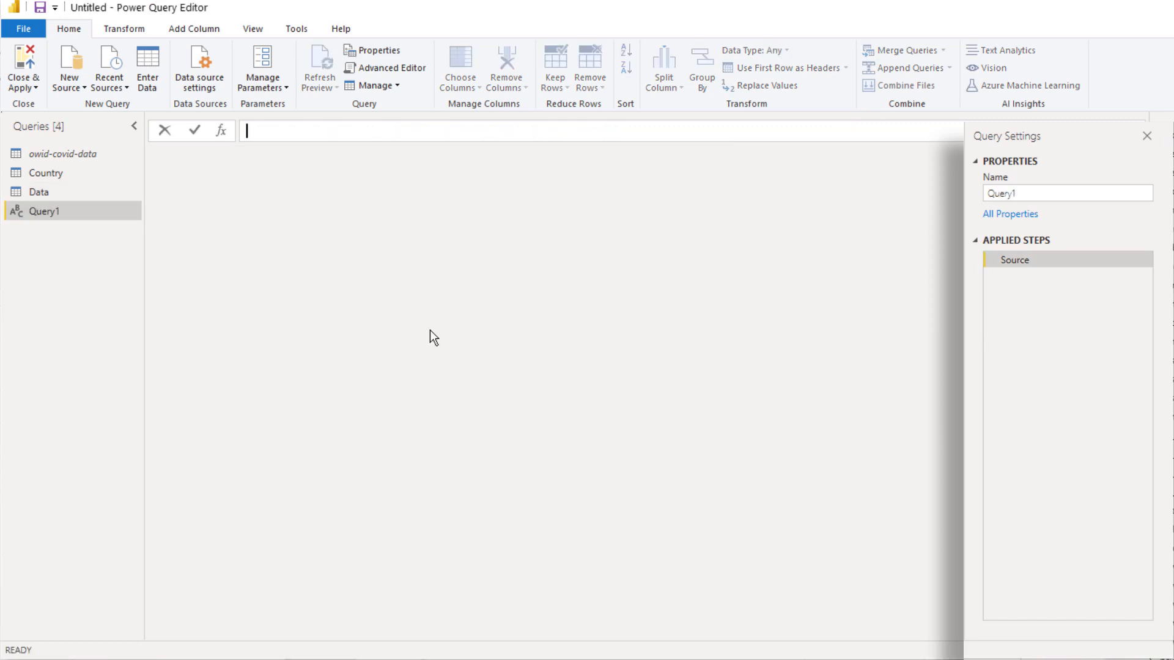
{"action": "left_click", "coordinate": [384, 68]}
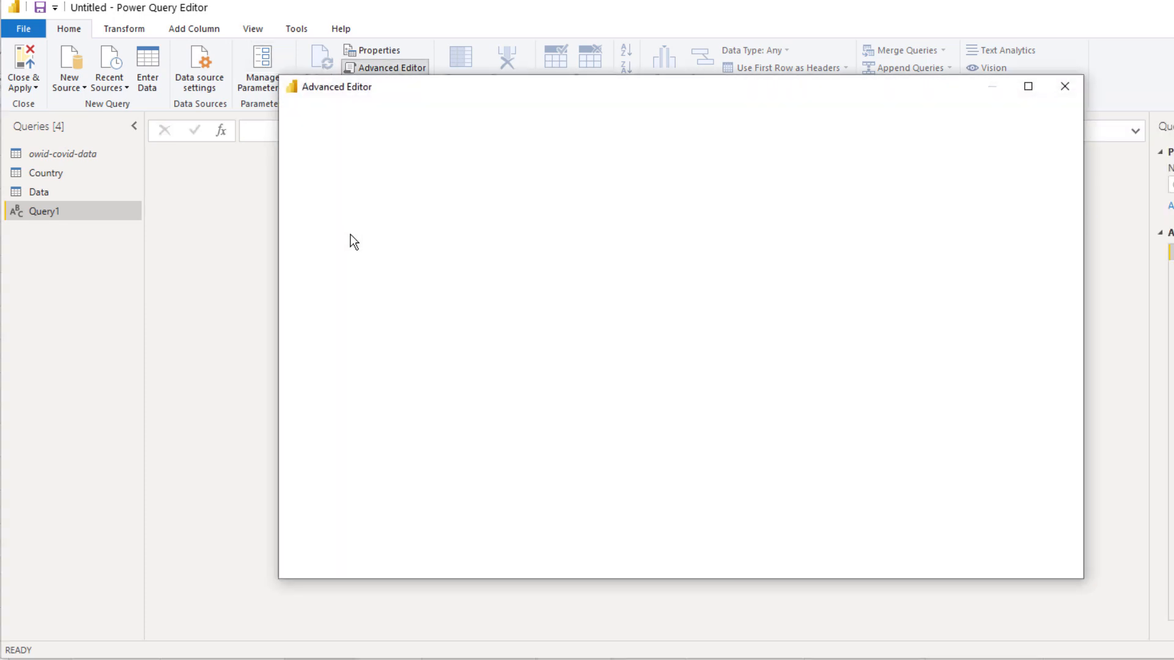
{"action": "left_click_drag", "start_coordinate": [386, 257], "coordinate": [317, 166]}
{"action": "key", "text": "ctrl+v"}
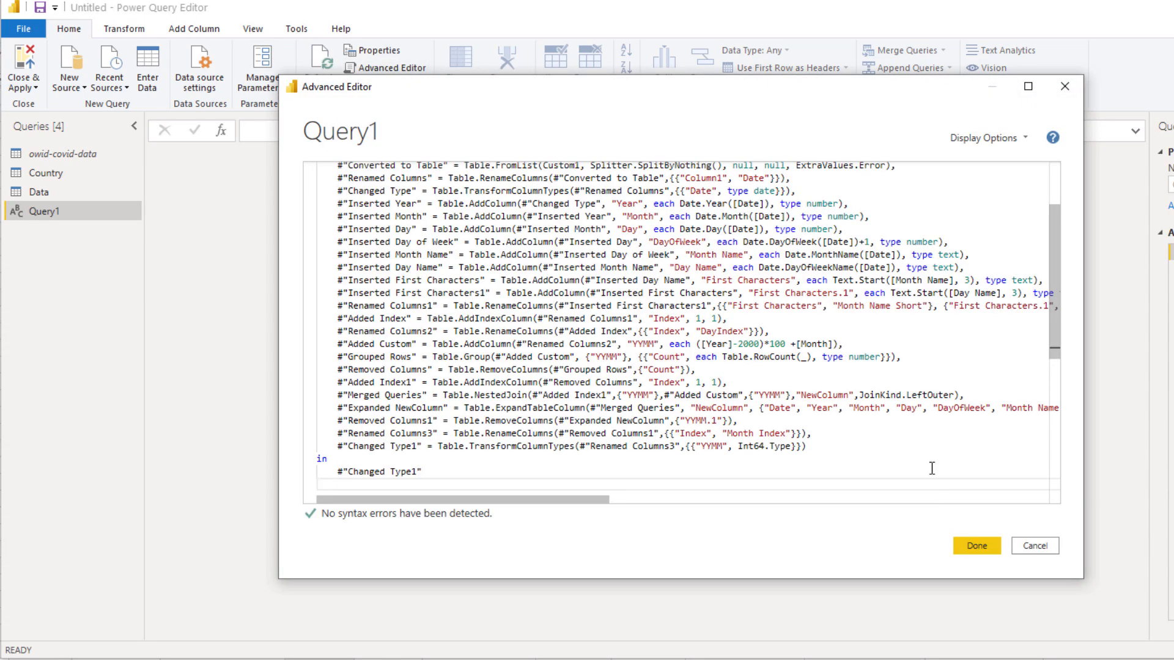
{"action": "scroll", "coordinate": [1055, 332], "scroll_direction": "up", "scroll_amount": 3}
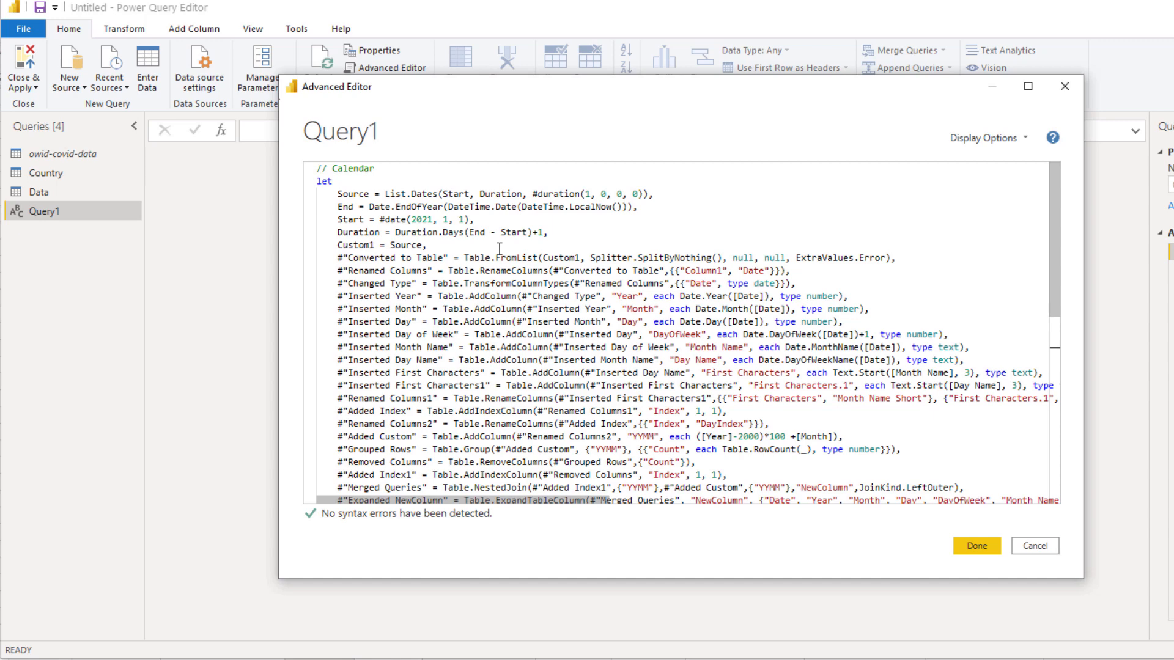
{"action": "left_click", "coordinate": [972, 547]}
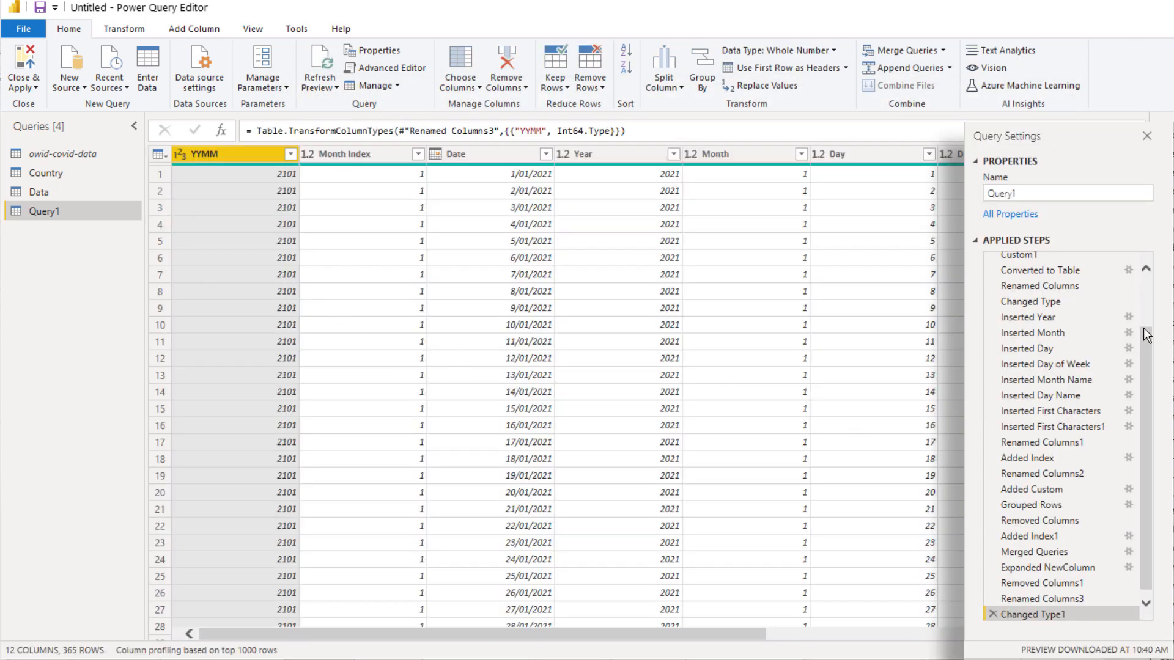
Change the date in the calendar query's Start step to 1/01/2020 and check the date given by the End step
{"action": "scroll", "coordinate": [1114, 321], "scroll_direction": "up", "scroll_amount": 2}
{"action": "left_click", "coordinate": [1033, 291]}
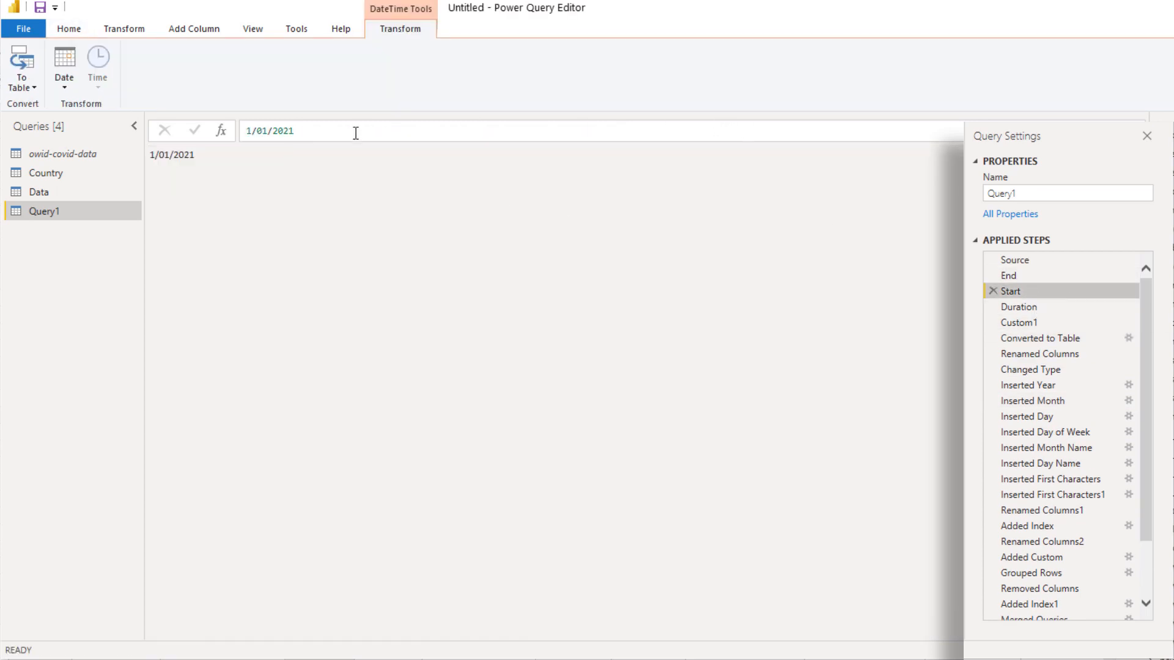
{"action": "left_click", "coordinate": [291, 131]}
{"action": "key", "text": "BackSpace"}
{"action": "type", "text": "0"}
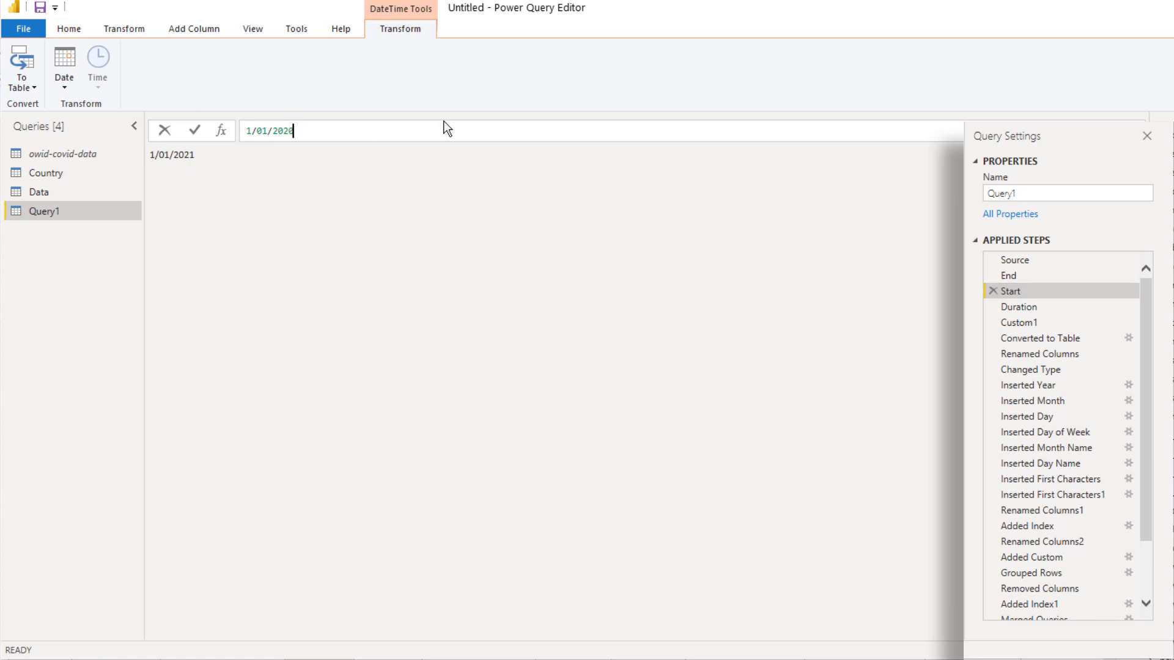
{"action": "left_click", "coordinate": [1031, 274]}
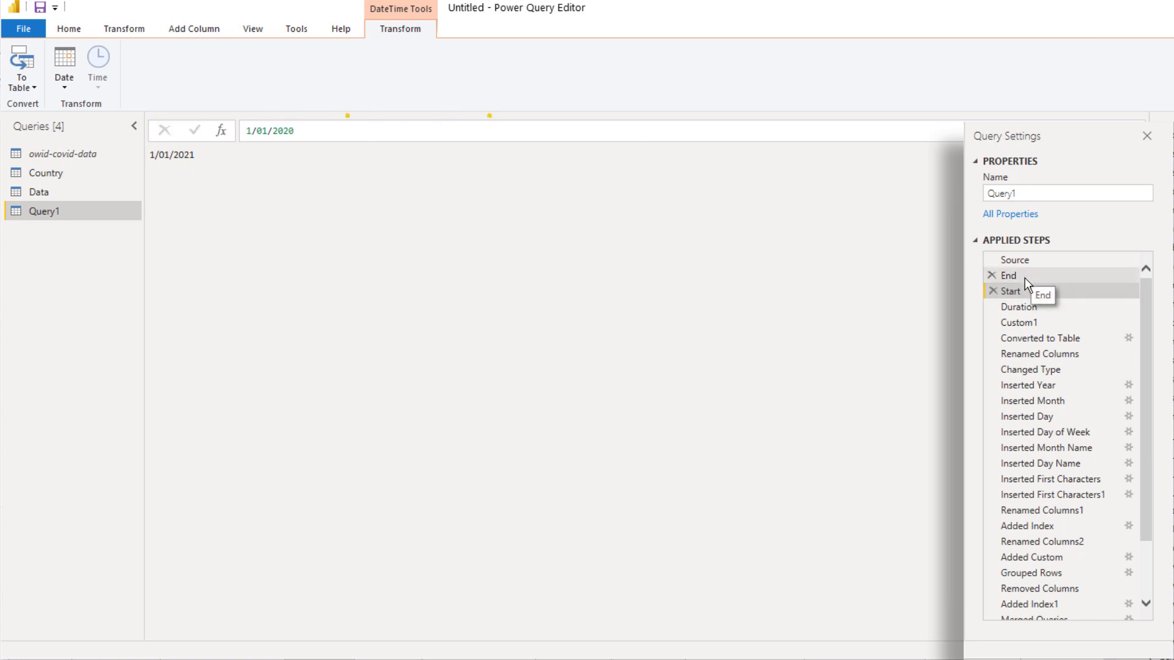
{"action": "left_click_drag", "start_coordinate": [200, 154], "coordinate": [146, 154]}
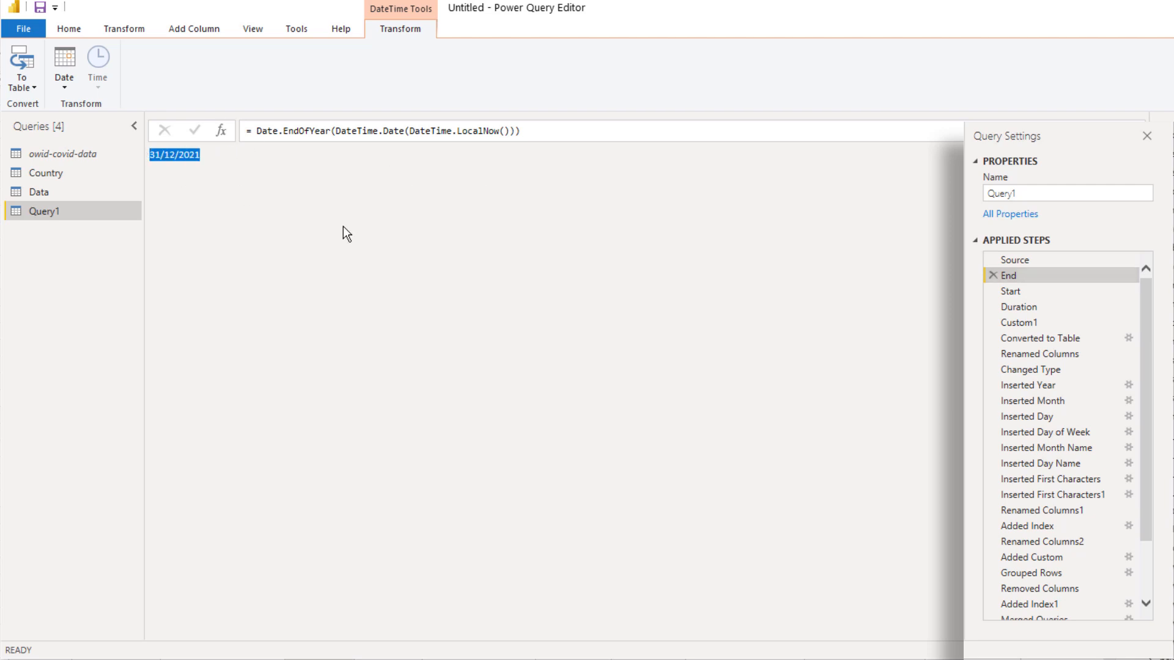
Rename the new calendar query as Calendar, and close the query editor applying the queries to the model
{"action": "left_click", "coordinate": [367, 294]}
{"action": "left_click", "coordinate": [1006, 193]}
{"action": "type", "text": "Calendar"}
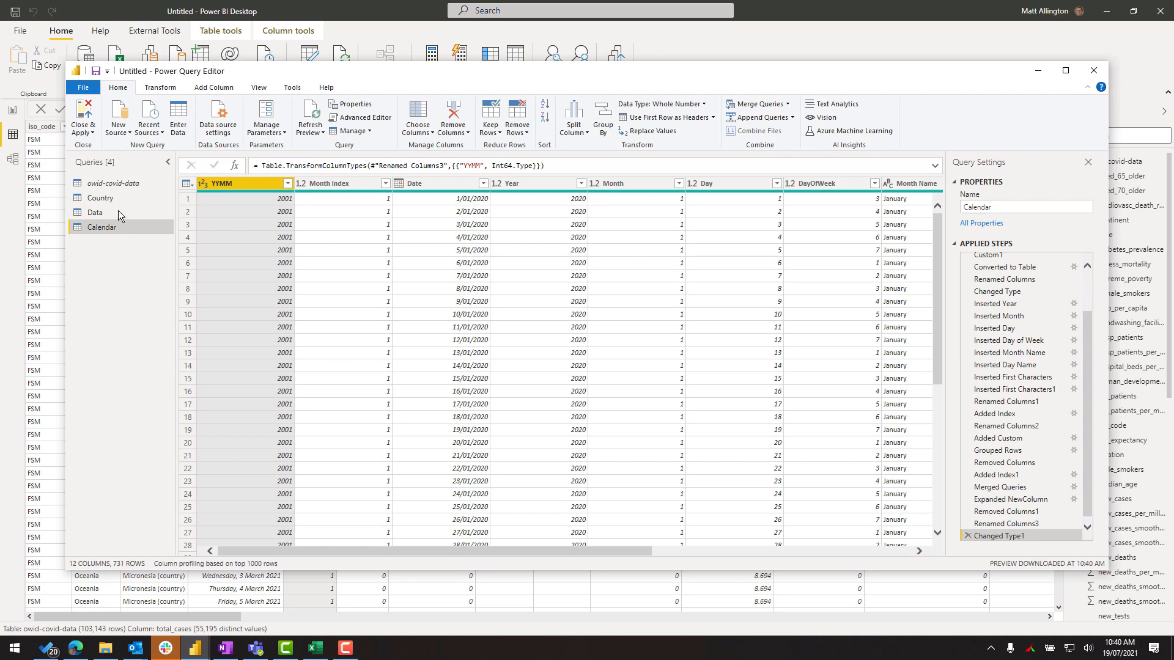
{"action": "left_click", "coordinate": [86, 130]}
{"action": "left_click", "coordinate": [78, 147]}
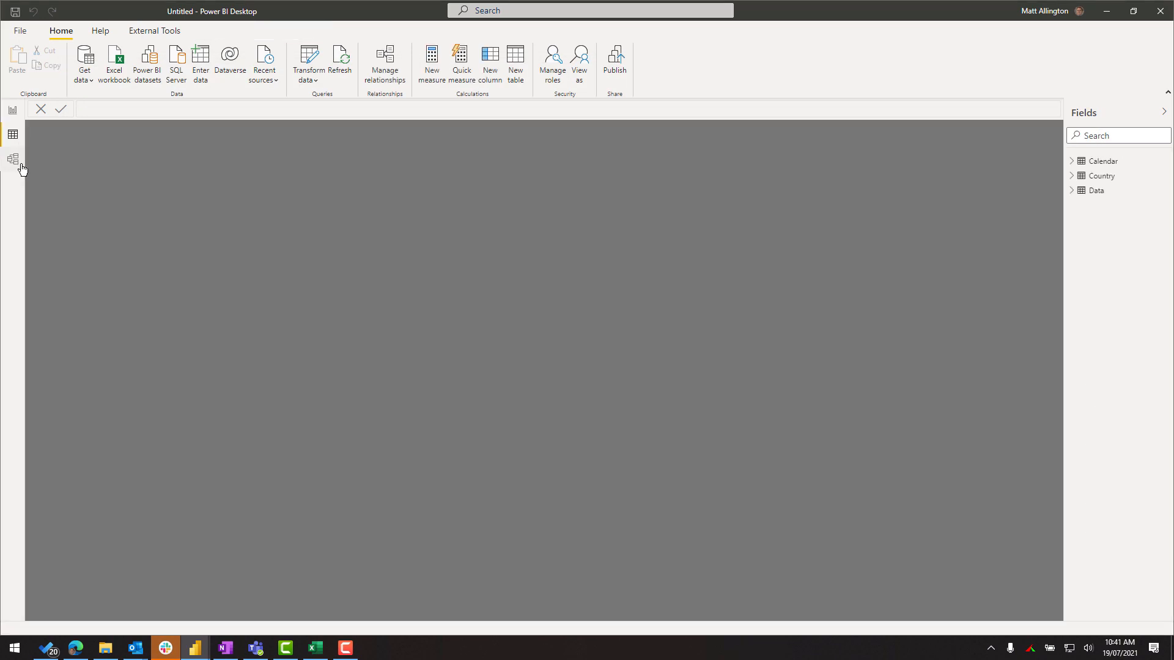
In the model diagram, relate the Data table's date to the Calendar table's Date and place the Data table below both dimension tables
{"action": "left_click", "coordinate": [13, 158]}
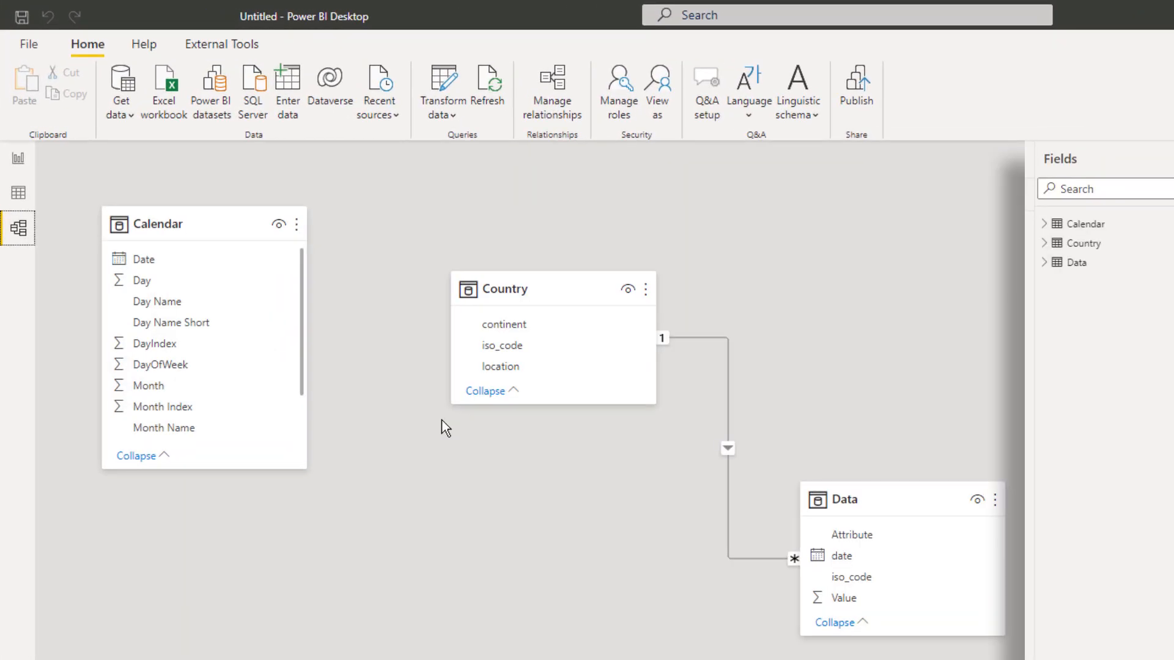
{"action": "left_click_drag", "start_coordinate": [582, 518], "coordinate": [173, 262]}
{"action": "left_click", "coordinate": [392, 609]}
{"action": "left_click_drag", "start_coordinate": [430, 557], "coordinate": [398, 551]}
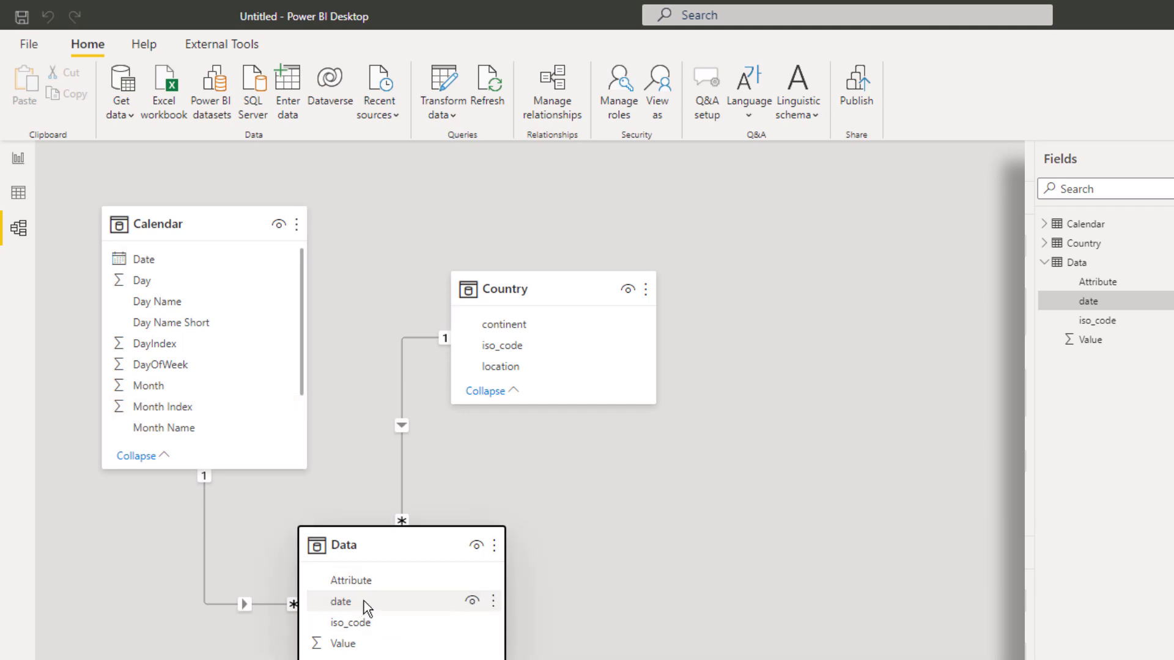
Build a matrix on the report page with the Data table's Attribute as rows and Value as values, enlarge it and move it left
{"action": "left_click", "coordinate": [19, 158]}
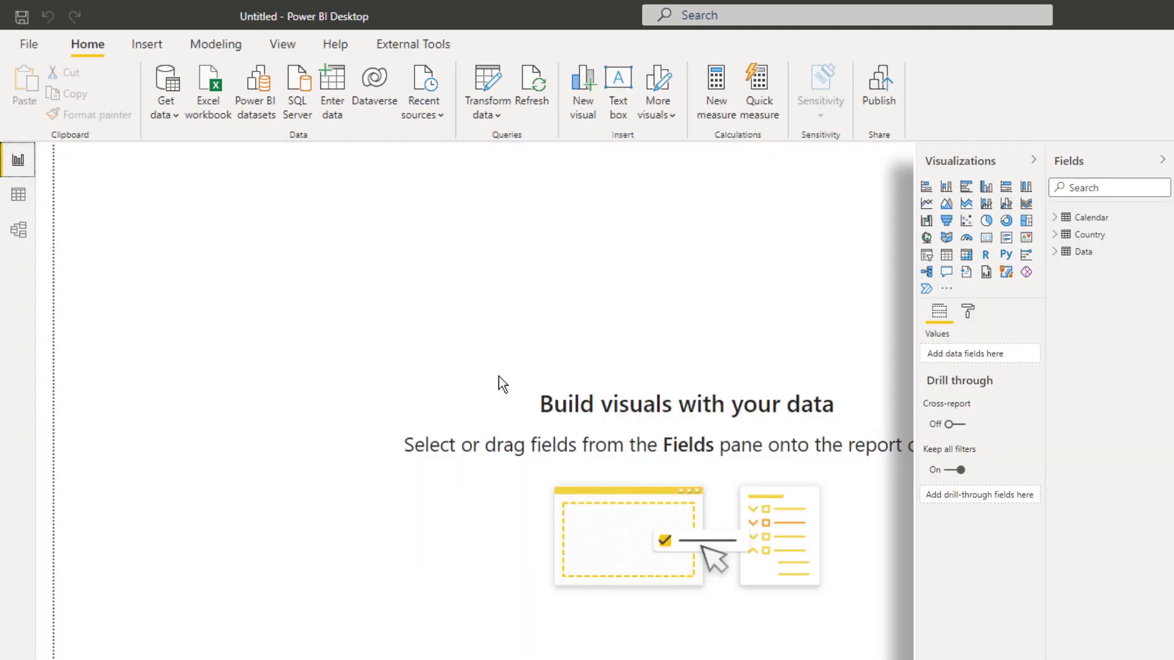
{"action": "left_click", "coordinate": [966, 255]}
{"action": "left_click", "coordinate": [1055, 251]}
{"action": "left_click_drag", "start_coordinate": [1117, 269], "coordinate": [695, 501]}
{"action": "left_click_drag", "start_coordinate": [740, 541], "coordinate": [912, 658]}
{"action": "left_click_drag", "start_coordinate": [711, 295], "coordinate": [711, 197]}
{"action": "left_click_drag", "start_coordinate": [1106, 321], "coordinate": [850, 396]}
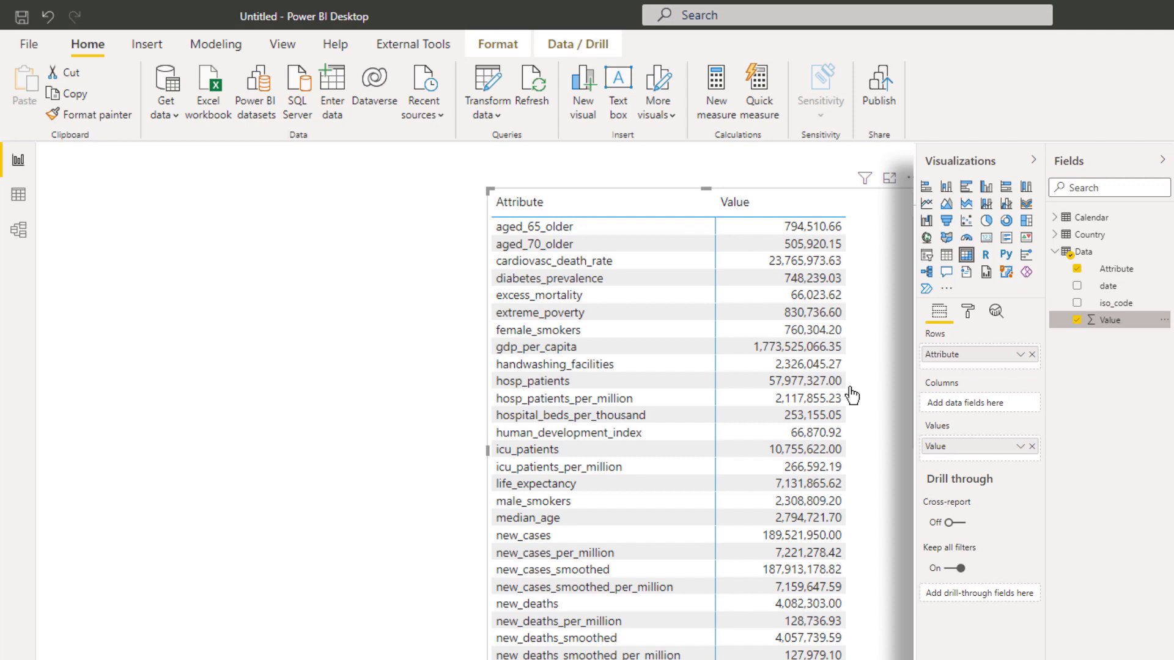
{"action": "left_click", "coordinate": [597, 540]}
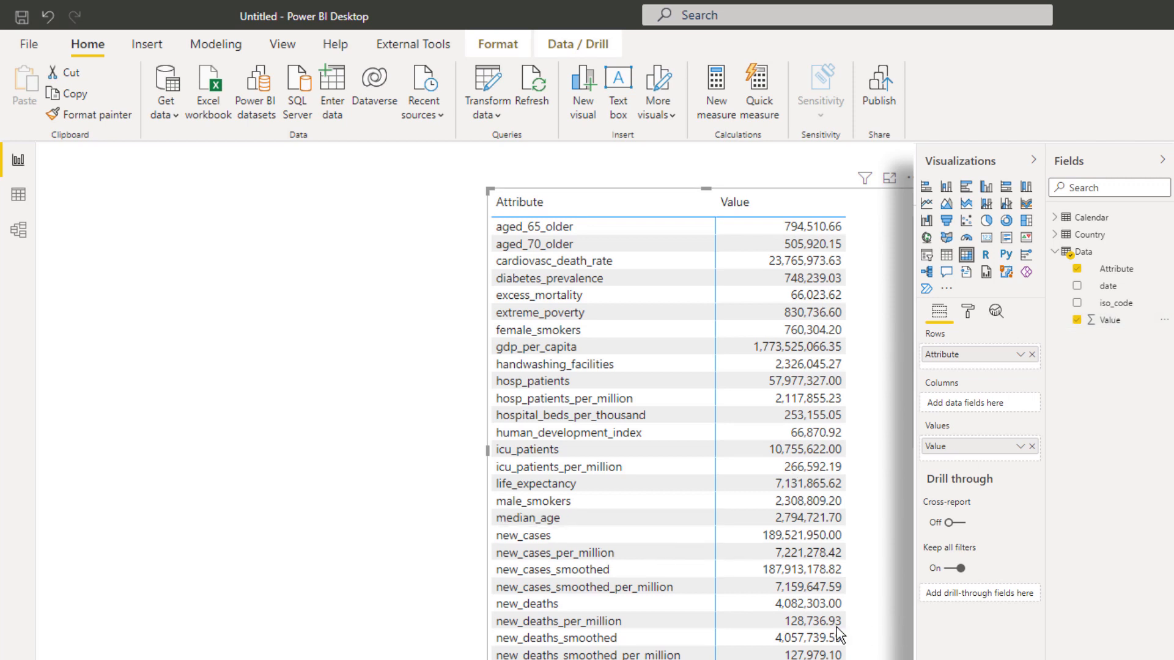
{"action": "scroll", "coordinate": [704, 621], "scroll_direction": "down", "scroll_amount": 2}
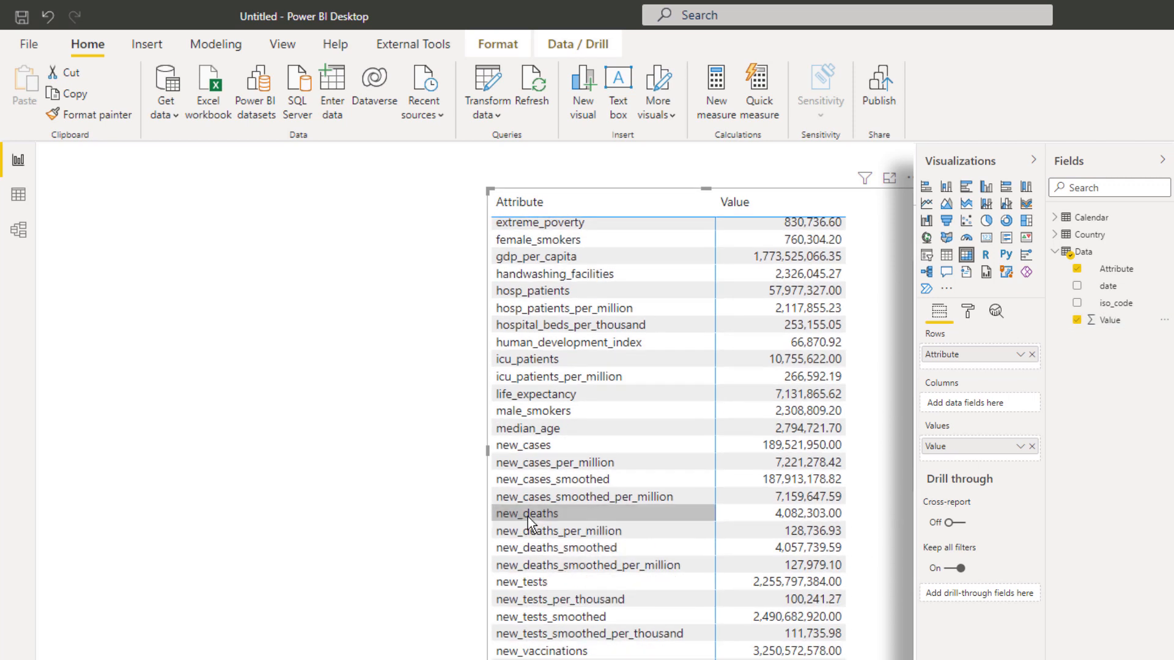
{"action": "left_click_drag", "start_coordinate": [865, 497], "coordinate": [734, 497]}
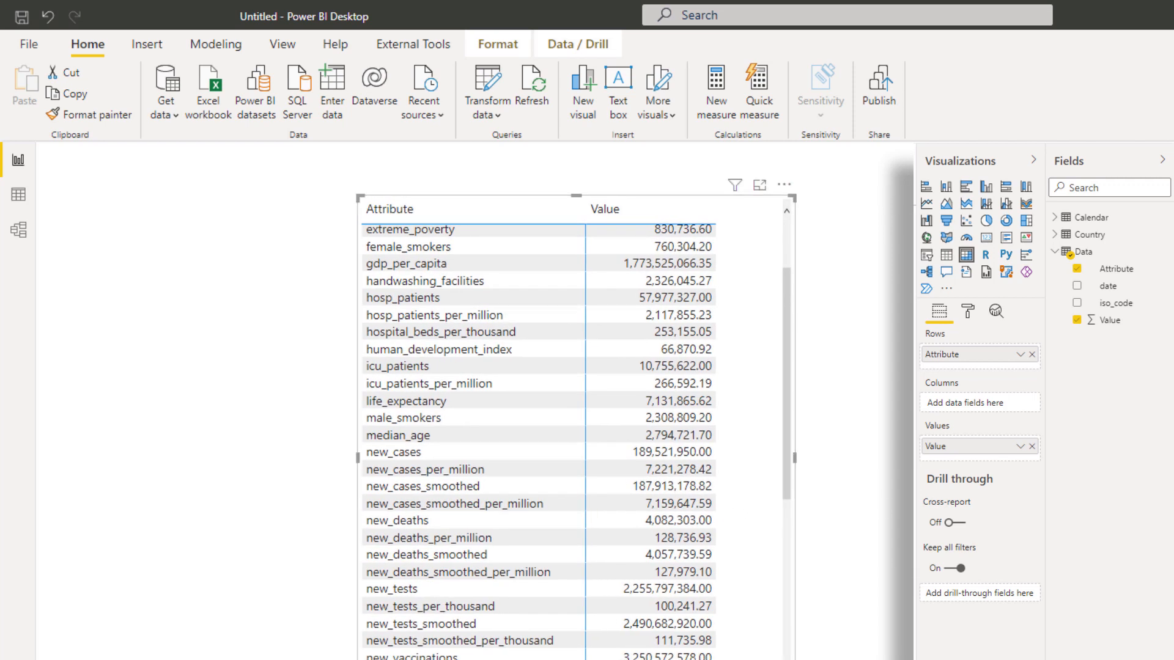
Start a New Cases measure in the Data table with the expression CALCULATE(sum(Data[Value])
{"action": "right_click", "coordinate": [1098, 256]}
{"action": "left_click", "coordinate": [1043, 268]}
{"action": "type", "text": "New Cases "}
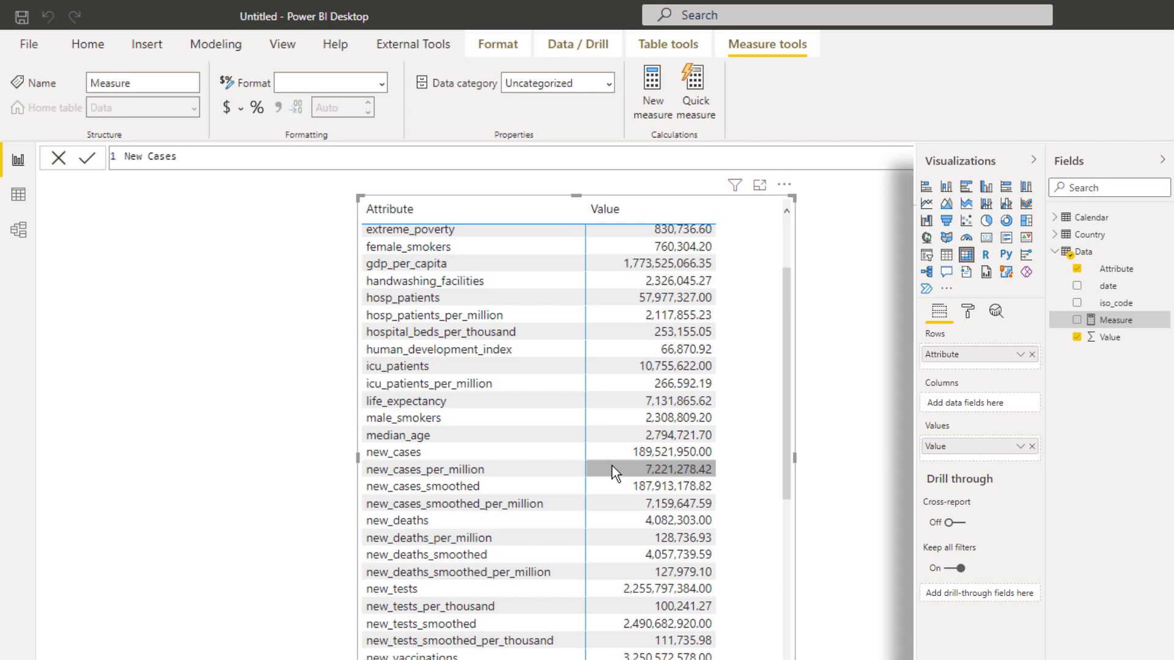
{"action": "type", "text": "= CALCULATE(sum(Data[Value])"}
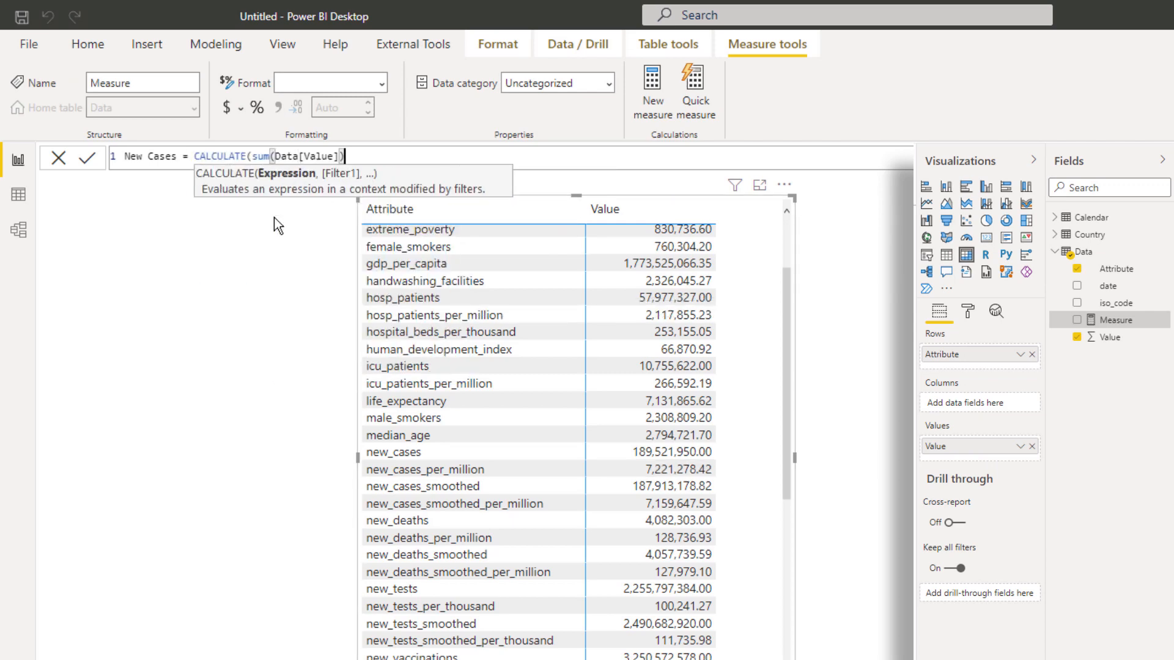
Complete the New Cases formula with the filter Data[Attribute] = "new_cases" and commit the measure
{"action": "type", "text": ",data"}
{"action": "key", "text": "Down"}
{"action": "key", "text": "Down"}
{"action": "key", "text": "Up"}
{"action": "key", "text": "Tab"}
{"action": "type", "text": "= "}
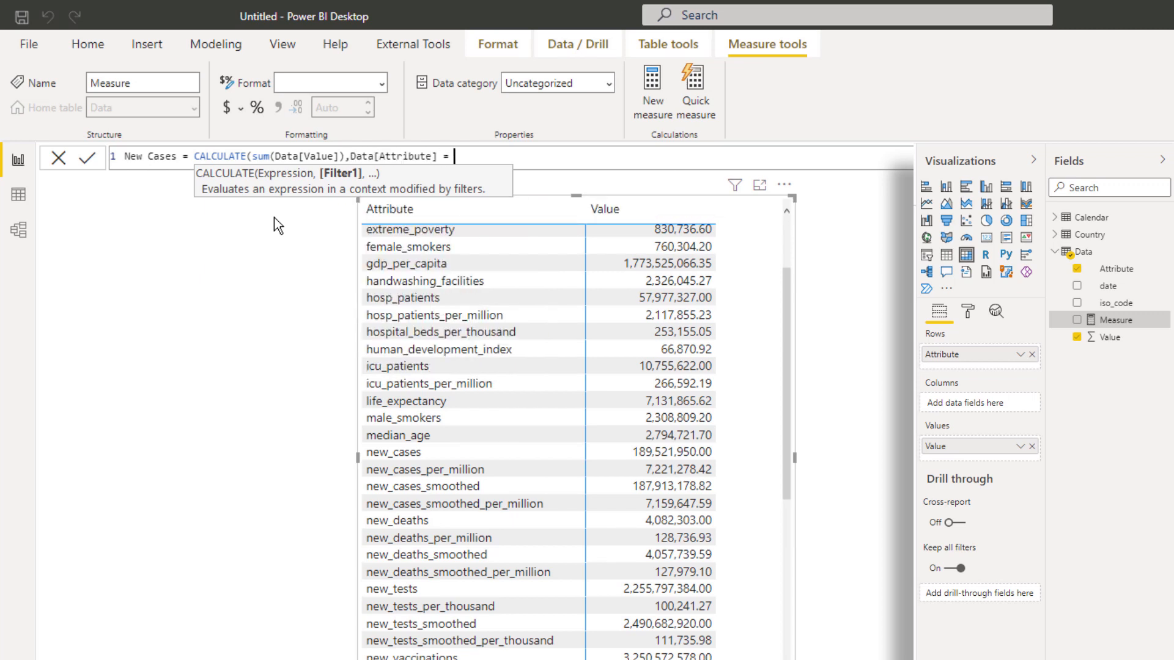
{"action": "type", "text": "\"\")"}
{"action": "key", "text": "Left"}
{"action": "key", "text": "Left"}
{"action": "type", "text": "new_case"}
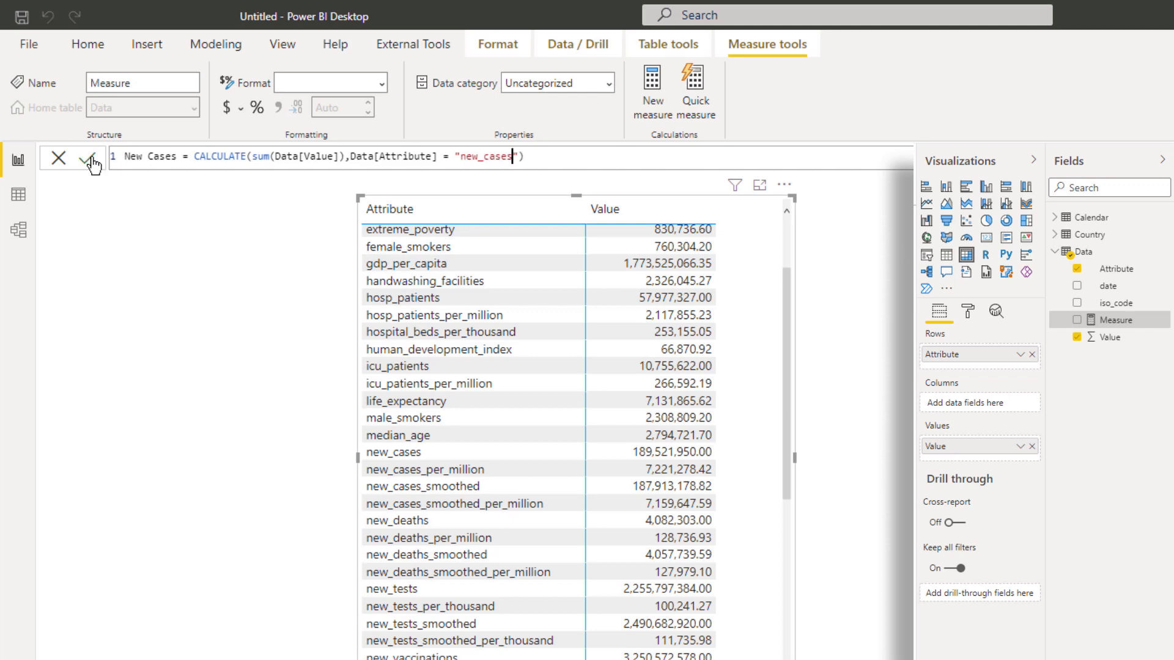
{"action": "key", "text": "Return"}
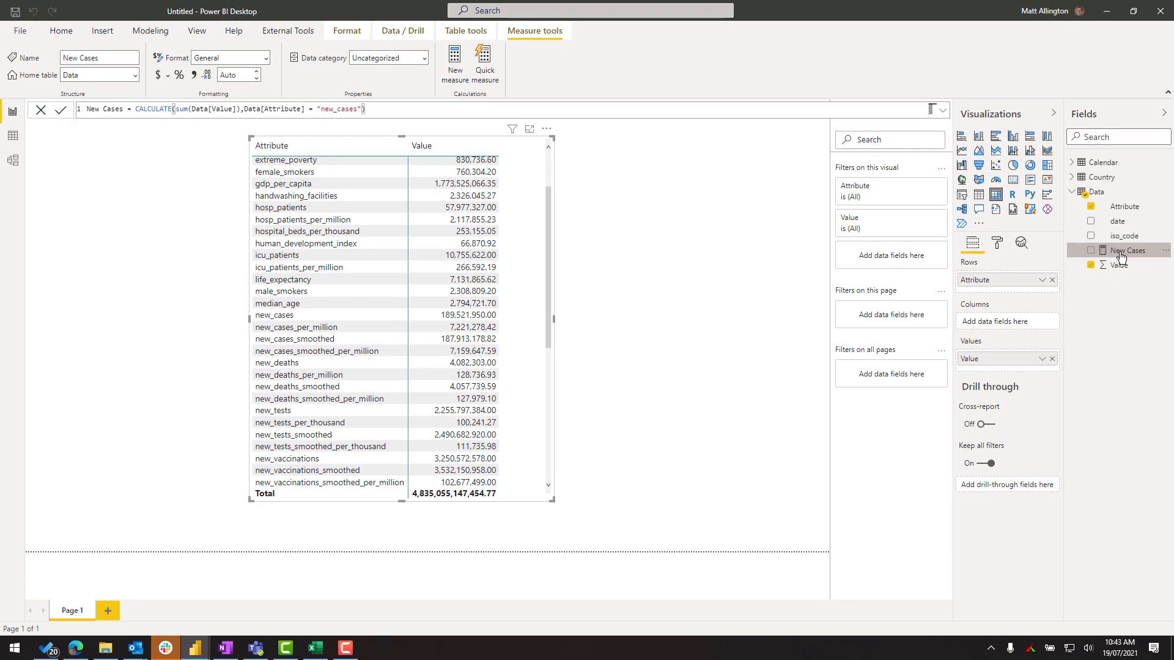
Add an enlarged table visual of New Cases by Country location beside the matrix, shifting the matrix further left to make room
{"action": "left_click", "coordinate": [649, 282]}
{"action": "left_click", "coordinate": [1091, 251]}
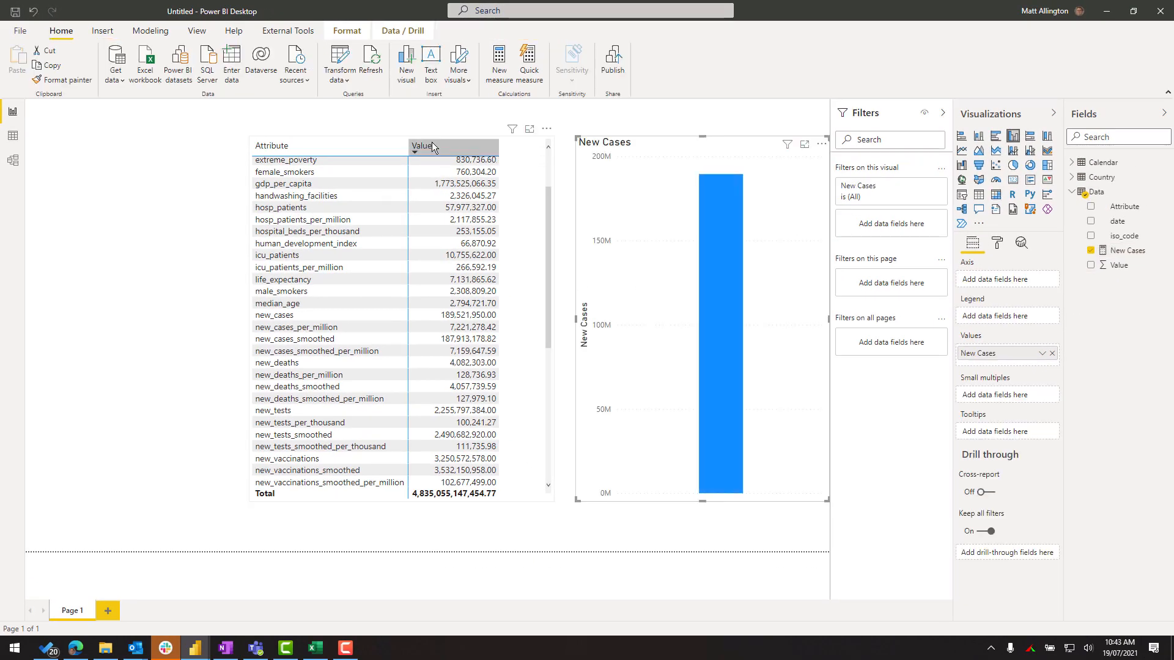
{"action": "left_click", "coordinate": [367, 144]}
{"action": "left_click_drag", "start_coordinate": [362, 142], "coordinate": [215, 130]}
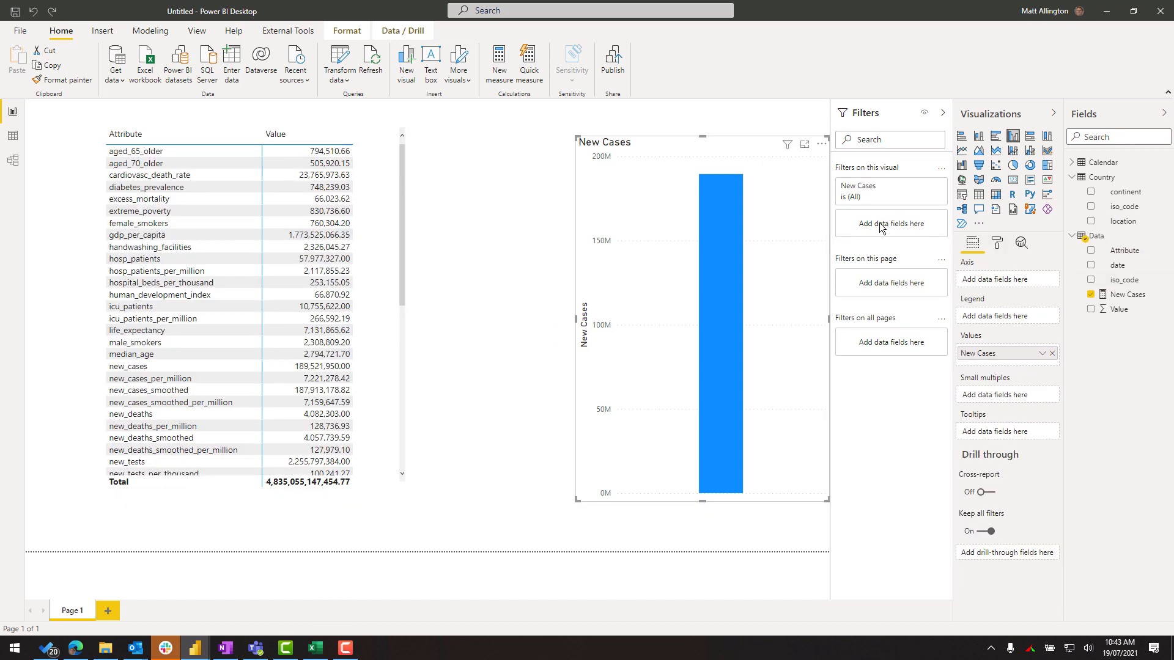
{"action": "left_click", "coordinate": [979, 195]}
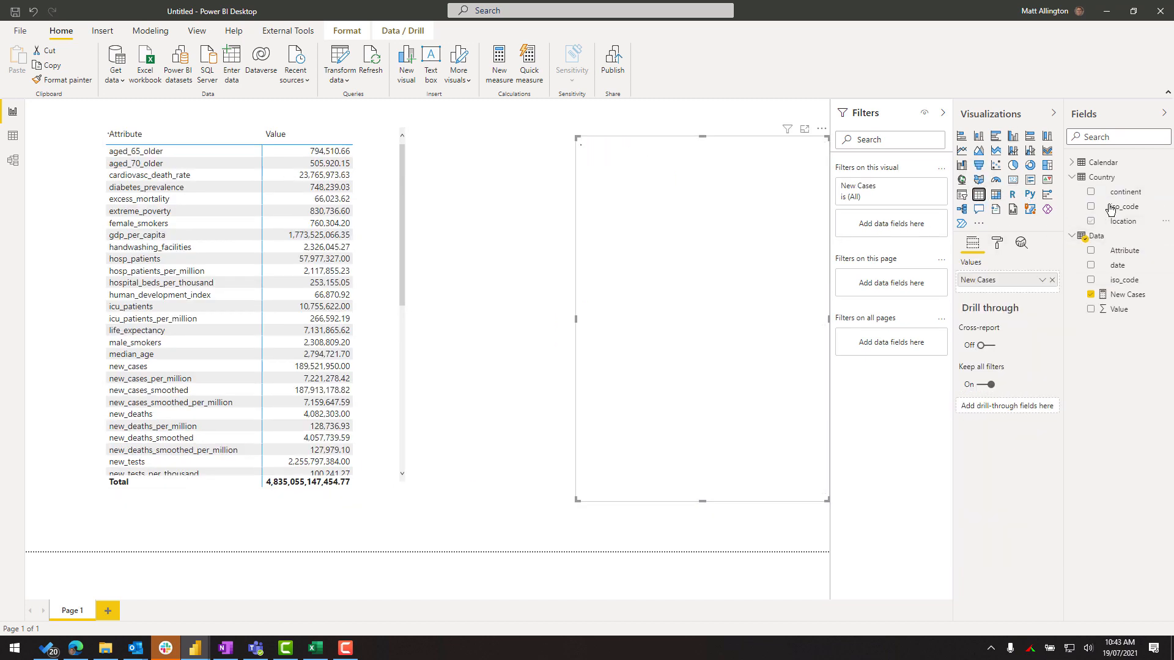
{"action": "left_click_drag", "start_coordinate": [1125, 221], "coordinate": [1013, 278]}
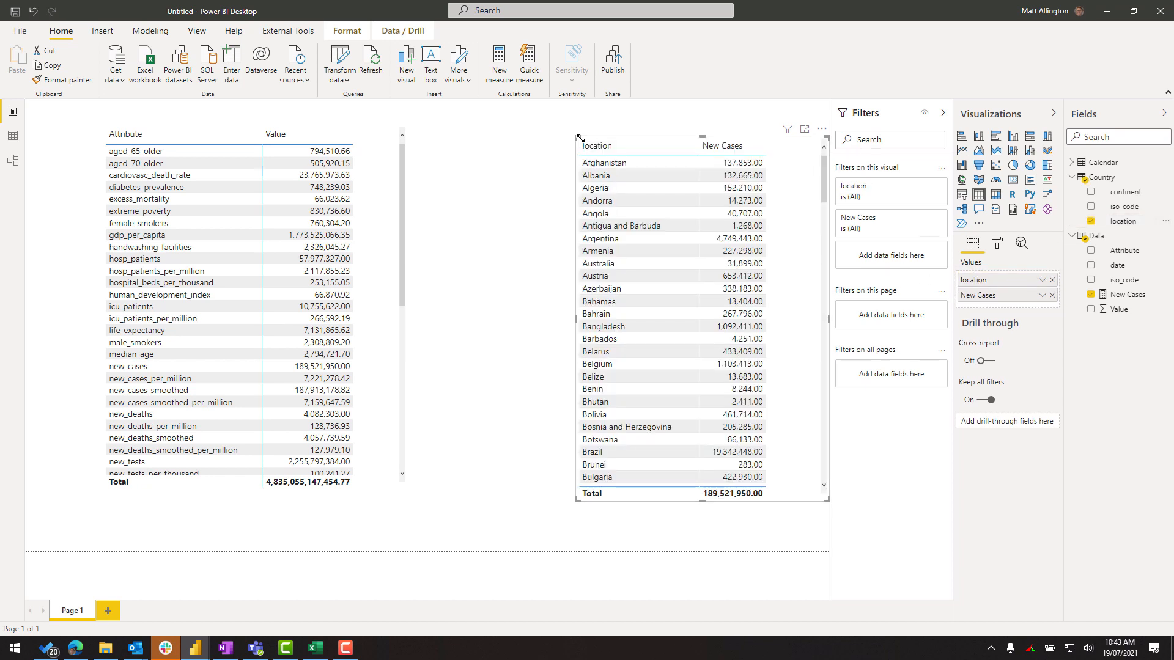
{"action": "left_click_drag", "start_coordinate": [579, 138], "coordinate": [544, 126]}
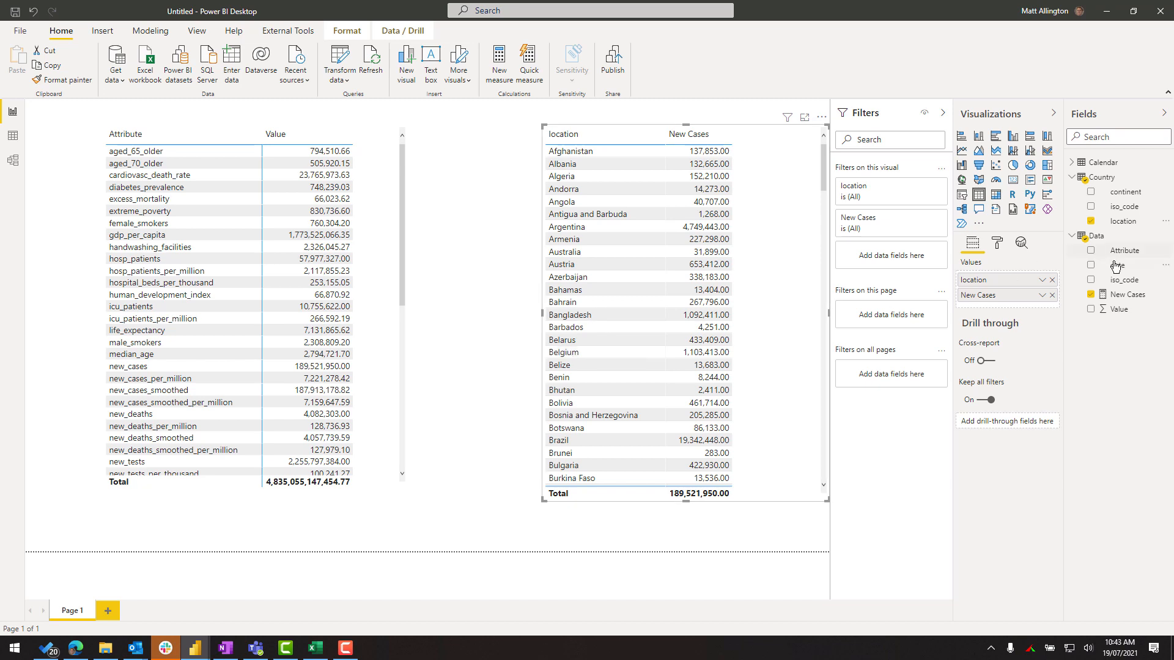
Filter all report pages by the Country location Australia
{"action": "left_click_drag", "start_coordinate": [1123, 221], "coordinate": [892, 374]}
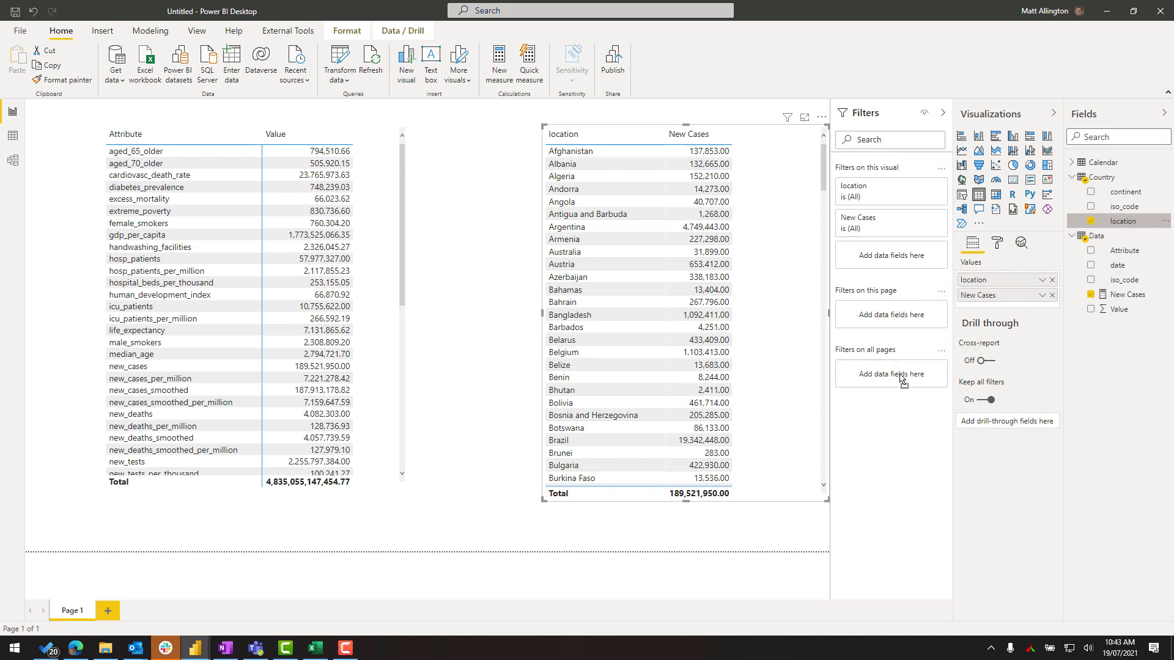
{"action": "scroll", "coordinate": [857, 501], "scroll_direction": "down", "scroll_amount": 2}
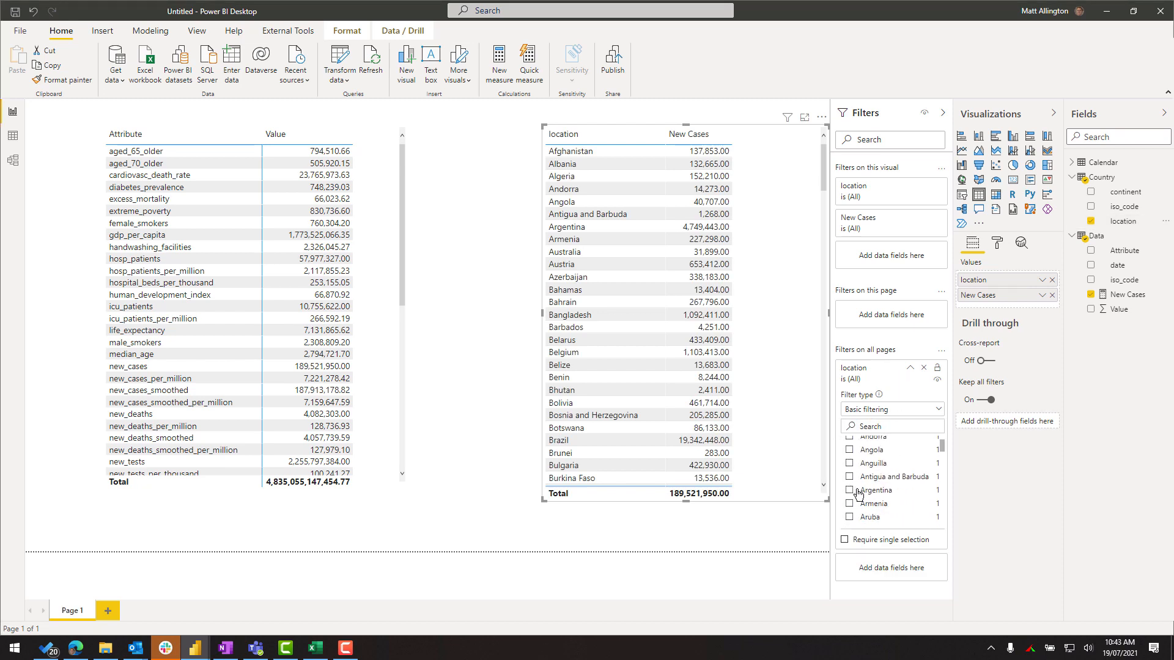
{"action": "scroll", "coordinate": [853, 483], "scroll_direction": "down", "scroll_amount": 2}
{"action": "left_click", "coordinate": [849, 469]}
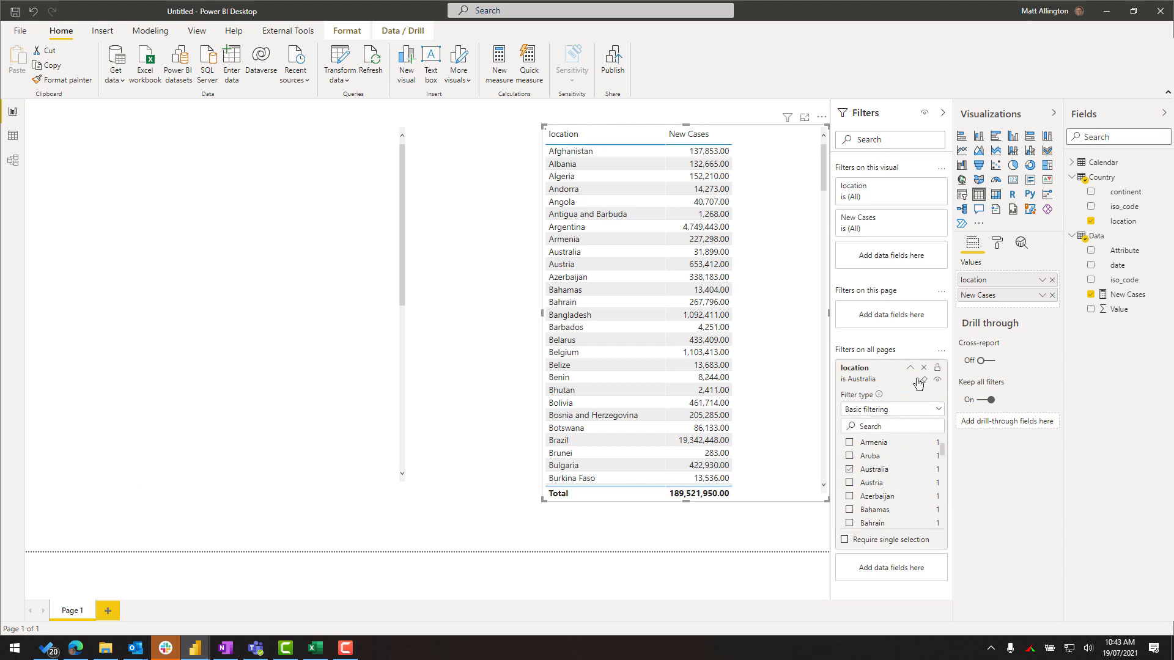
{"action": "left_click", "coordinate": [910, 368]}
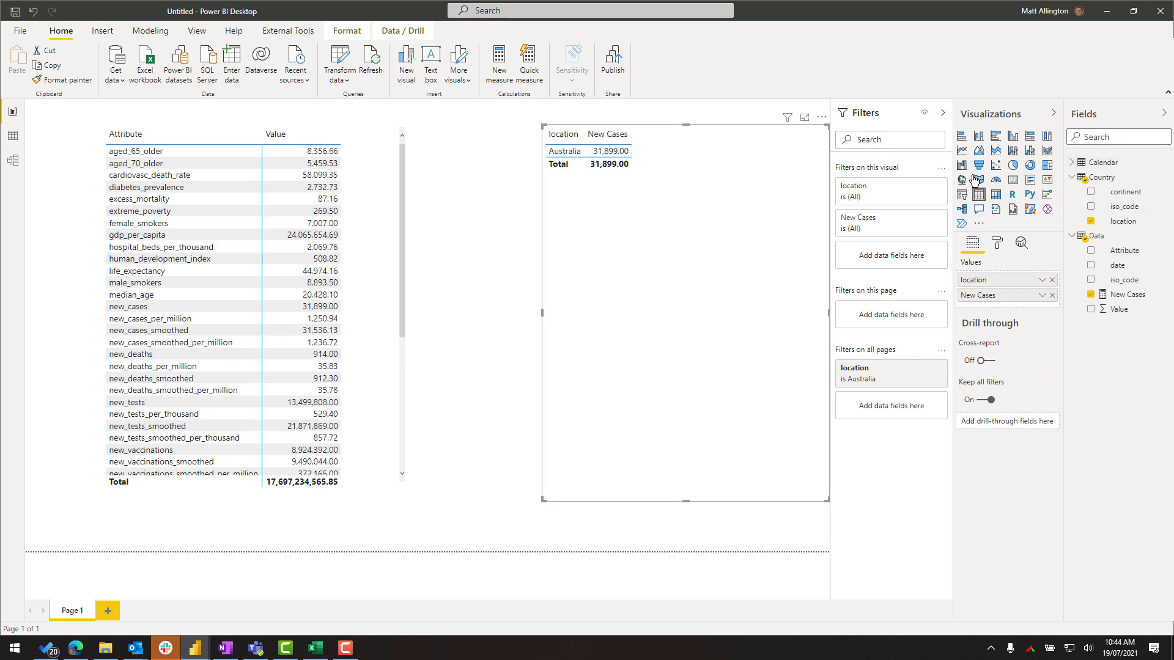
Replace location in the New Cases table with the Calendar Date field and enlarge the table visual
{"action": "left_click", "coordinate": [1073, 162]}
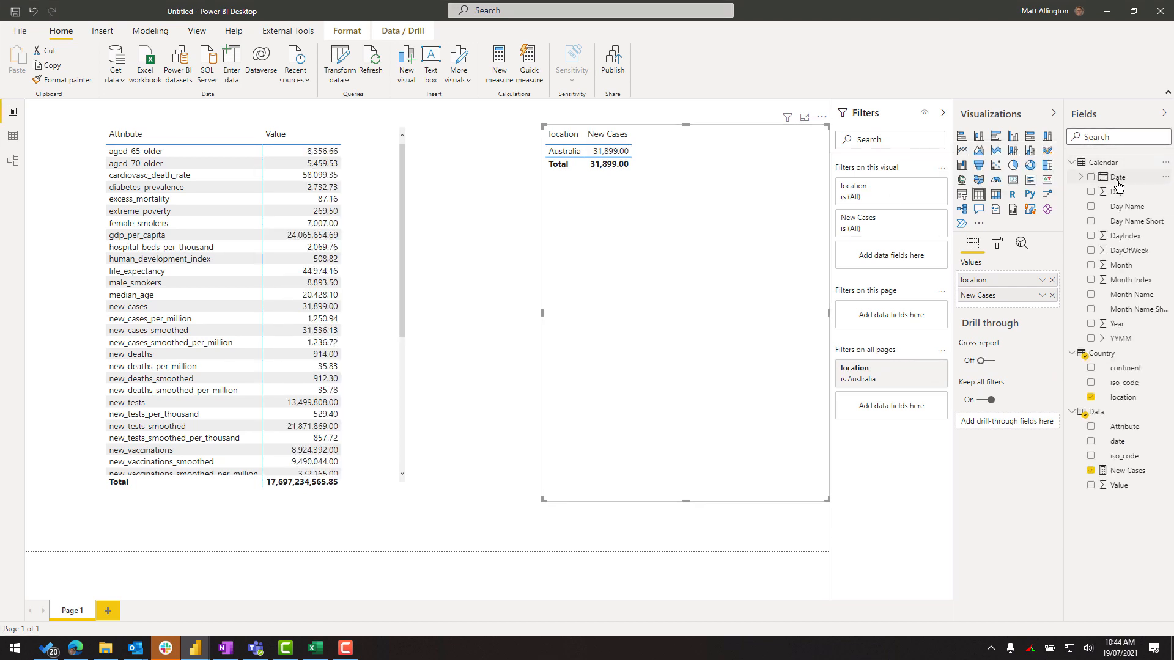
{"action": "left_click_drag", "start_coordinate": [1094, 177], "coordinate": [988, 280]}
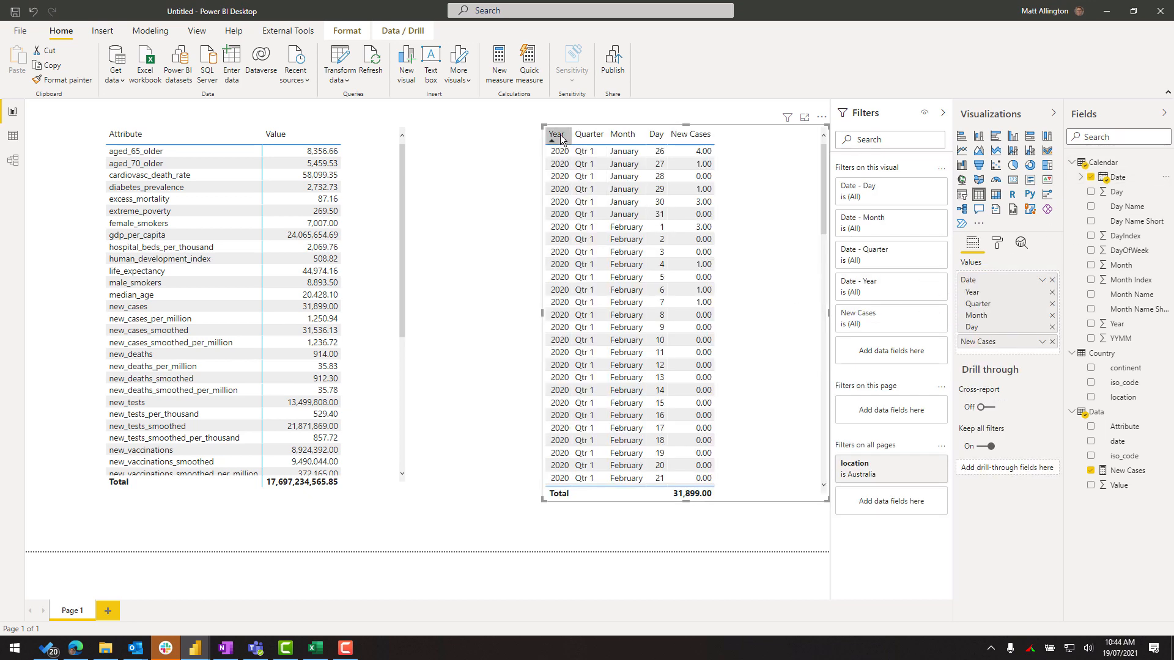
{"action": "left_click_drag", "start_coordinate": [543, 125], "coordinate": [510, 117]}
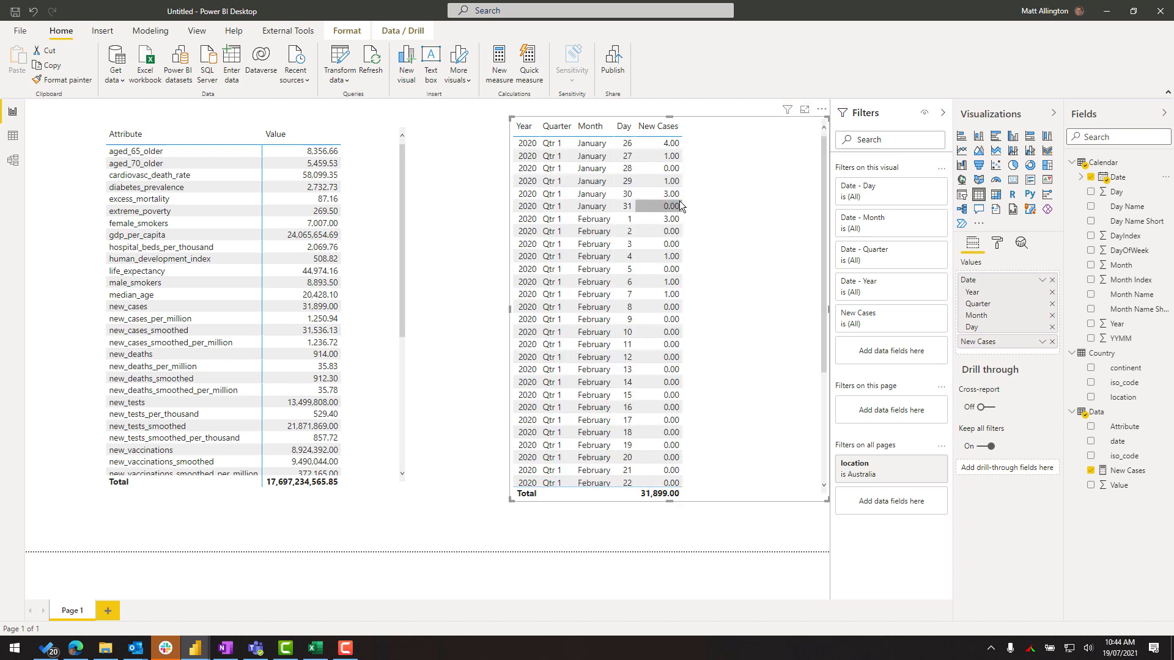
Replace the Date hierarchy in the New Cases table with the Calendar YYMM field, listed by individual month without summarizing
{"action": "left_click", "coordinate": [1052, 280]}
{"action": "left_click_drag", "start_coordinate": [1126, 338], "coordinate": [1016, 277]}
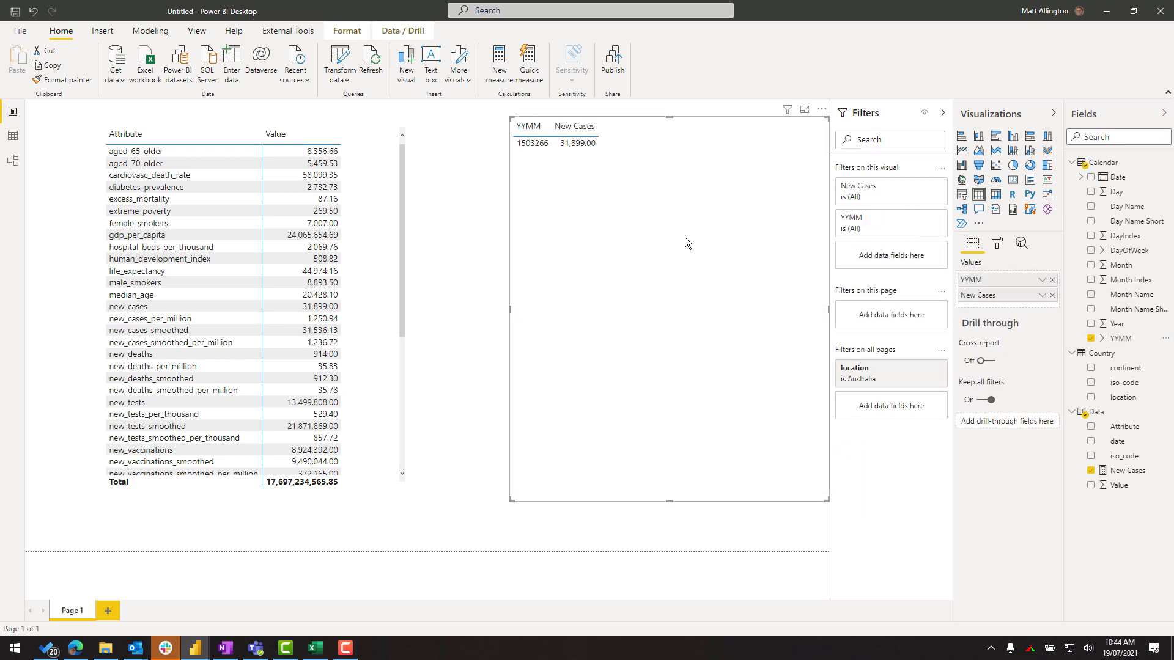
{"action": "left_click", "coordinate": [1042, 279]}
{"action": "left_click", "coordinate": [950, 370]}
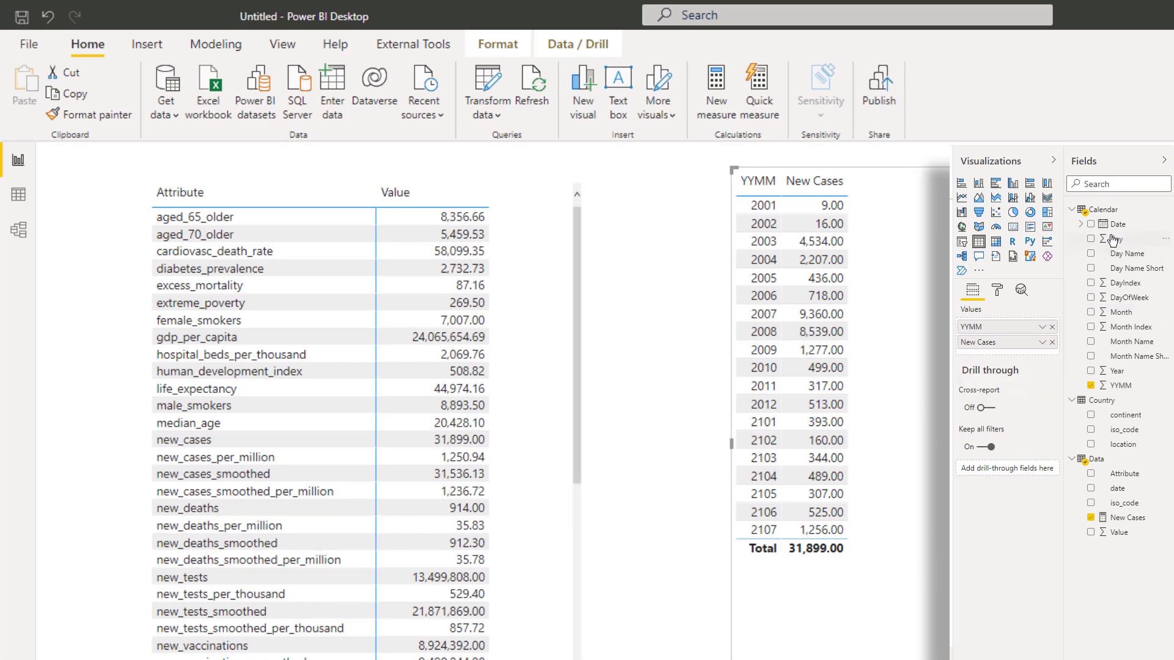
Copy the whole New Cases measure formula into a new measure in the Data table
{"action": "left_click", "coordinate": [1129, 518]}
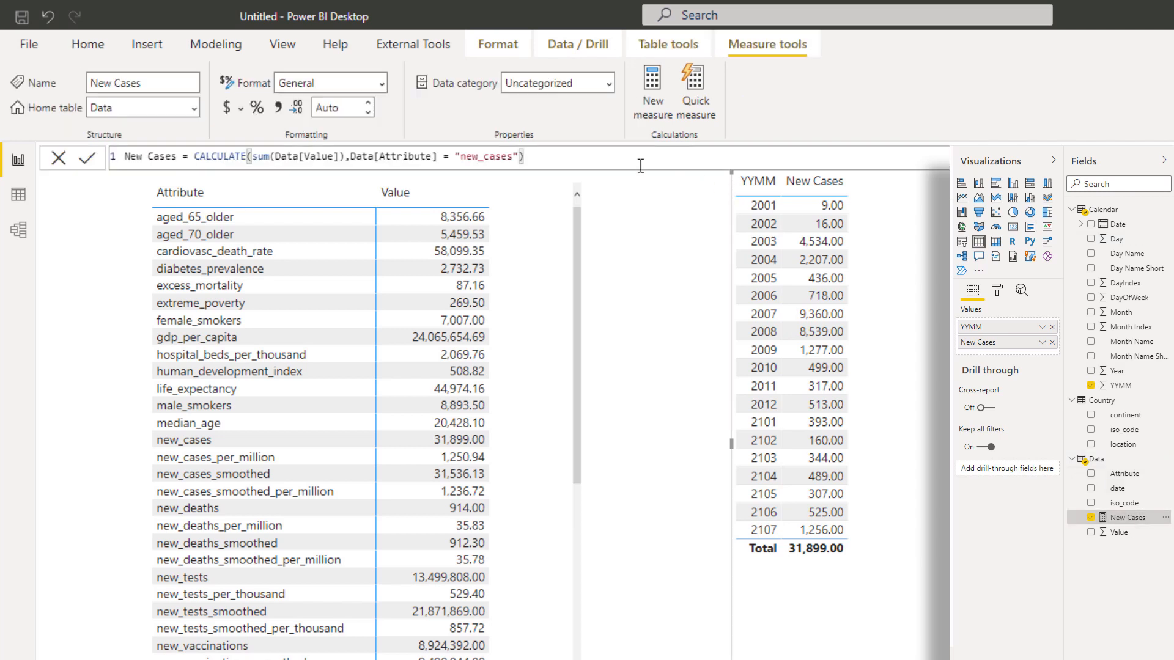
{"action": "key", "text": "ctrl+a"}
{"action": "key", "text": "ctrl+c"}
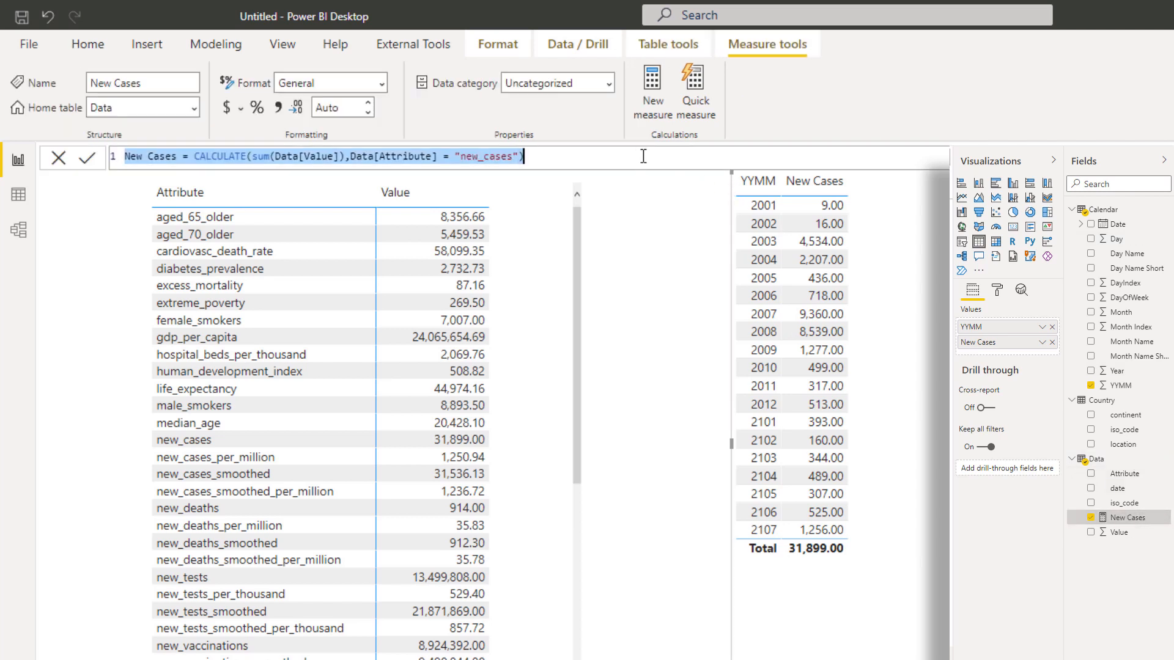
{"action": "right_click", "coordinate": [1103, 465]}
{"action": "left_click", "coordinate": [1037, 228]}
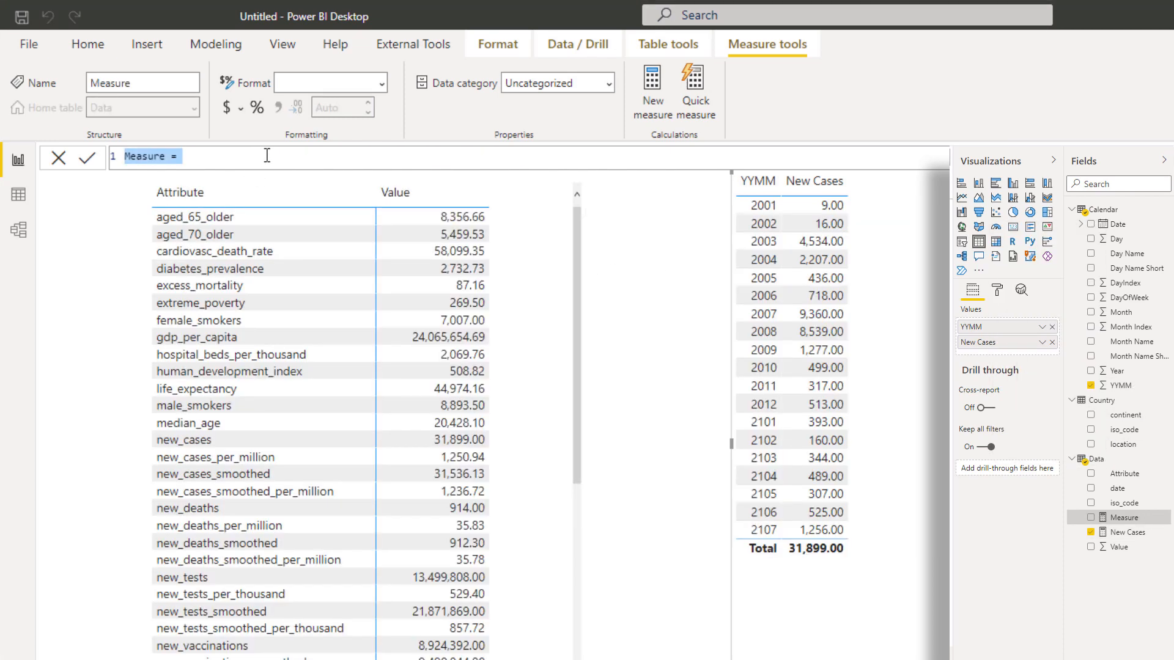
{"action": "key", "text": "ctrl+v"}
Name the copied measure New Deaths, change its attribute filter to "new_deaths" and commit it
{"action": "double_click", "coordinate": [162, 156]}
{"action": "type", "text": "De"}
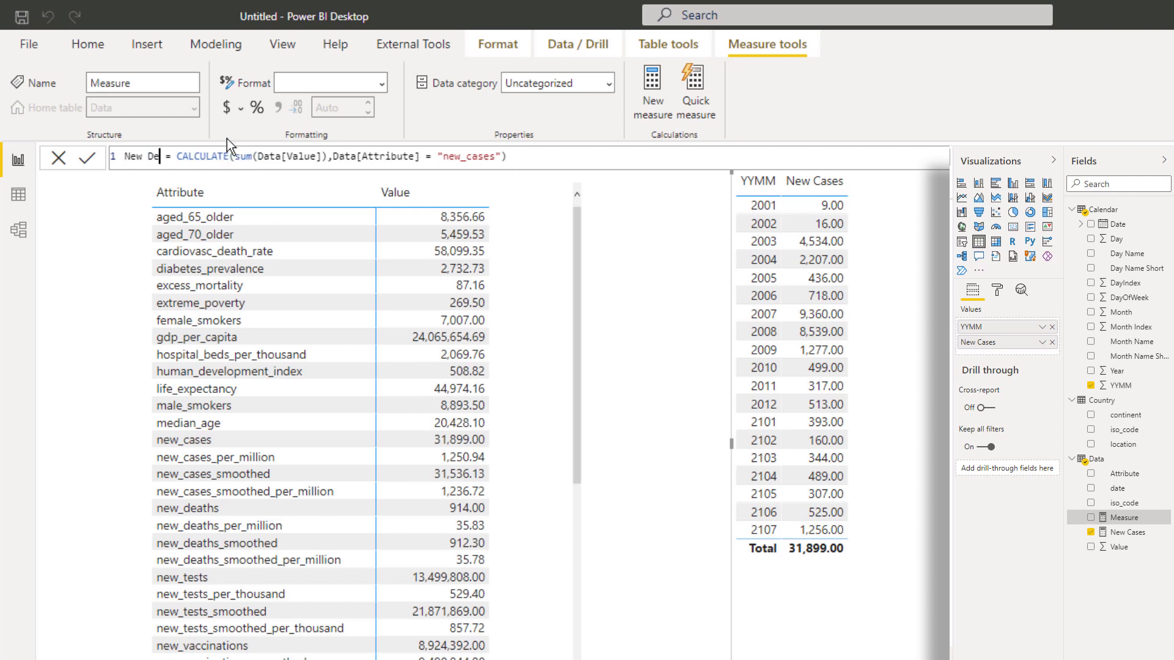
{"action": "type", "text": "aths"}
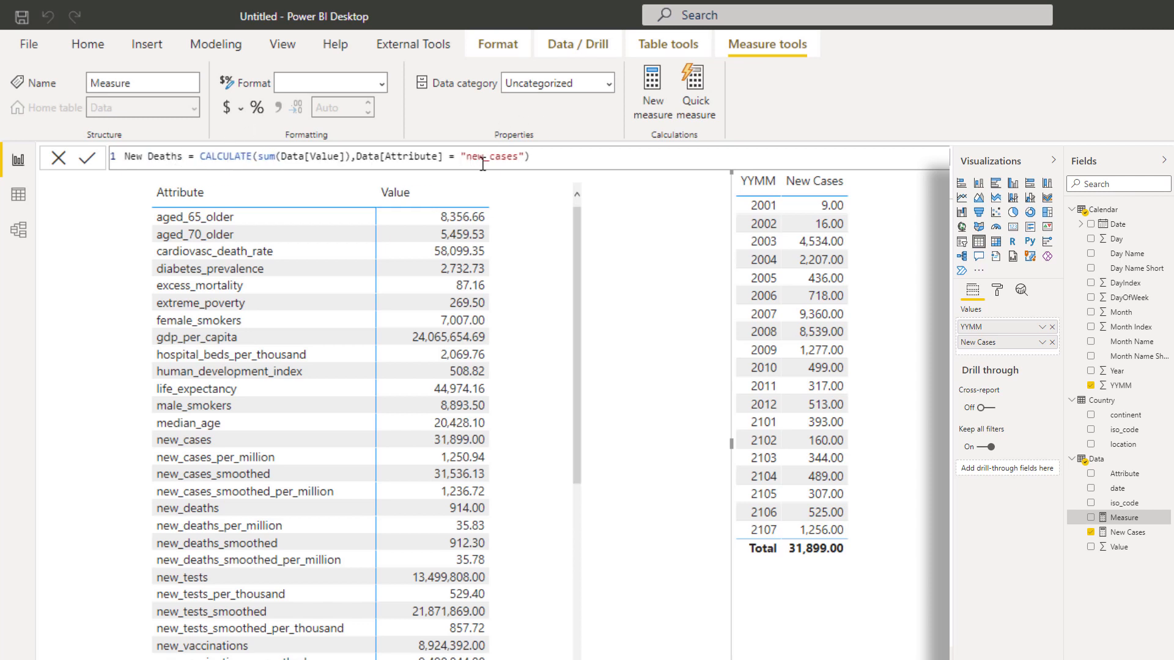
{"action": "left_click_drag", "start_coordinate": [466, 157], "coordinate": [520, 157]}
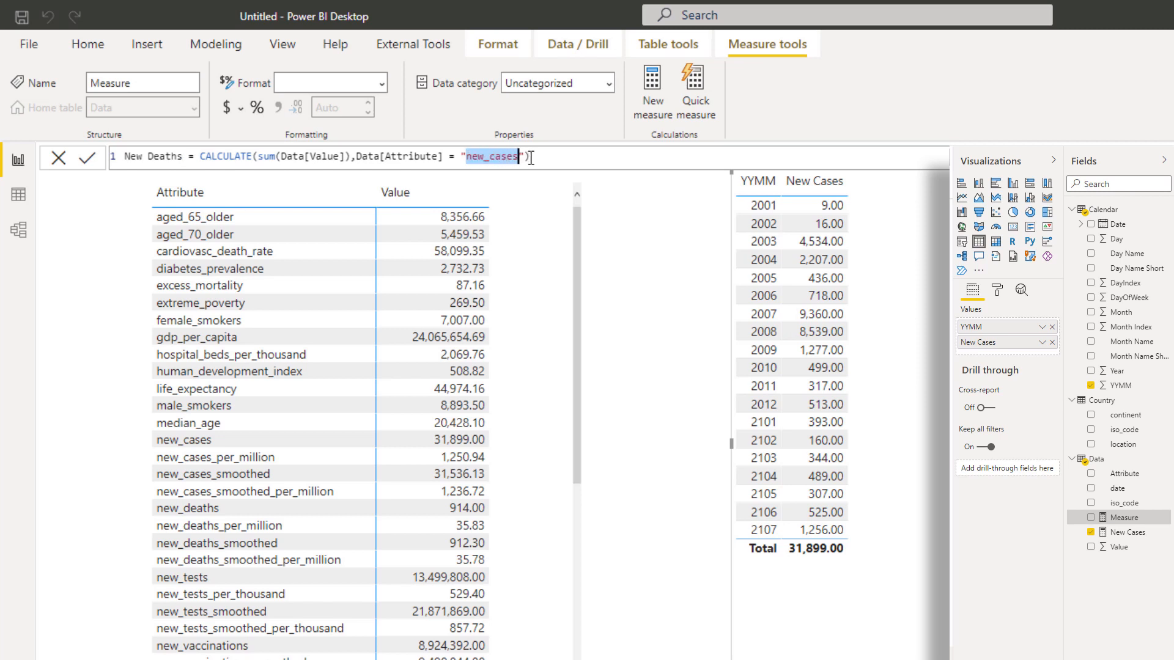
{"action": "type", "text": "new_deaths"}
{"action": "key", "text": "Return"}
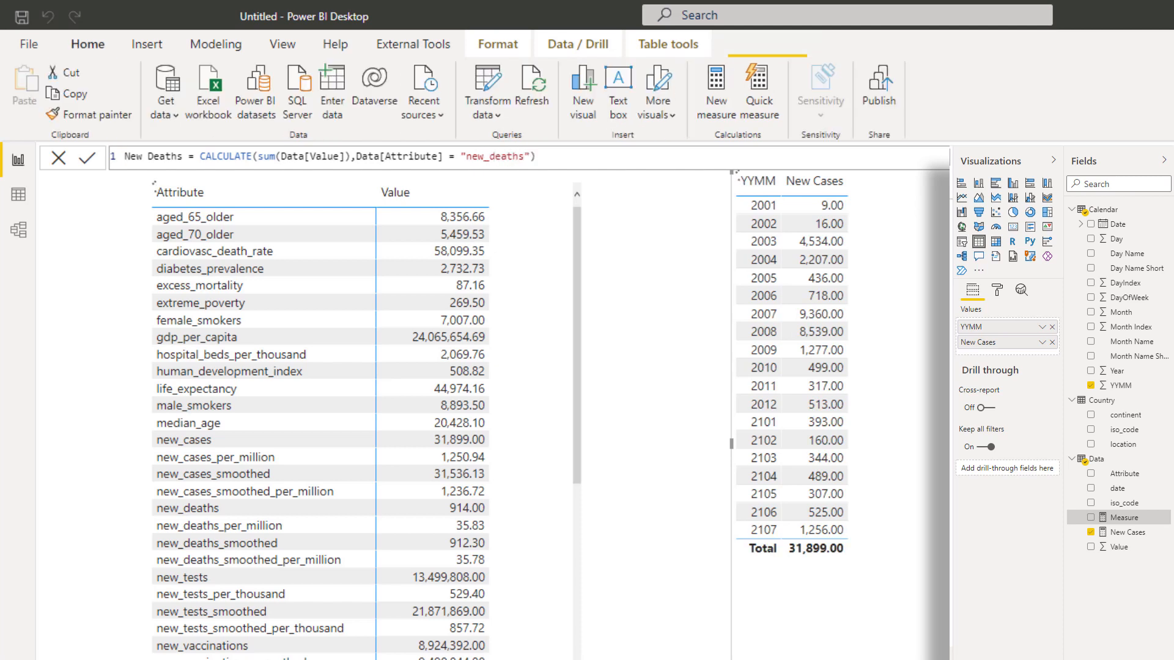
Add the New Deaths measure to the YYMM table and format it as a whole number with a thousands separator
{"action": "left_click_drag", "start_coordinate": [1121, 534], "coordinate": [881, 446]}
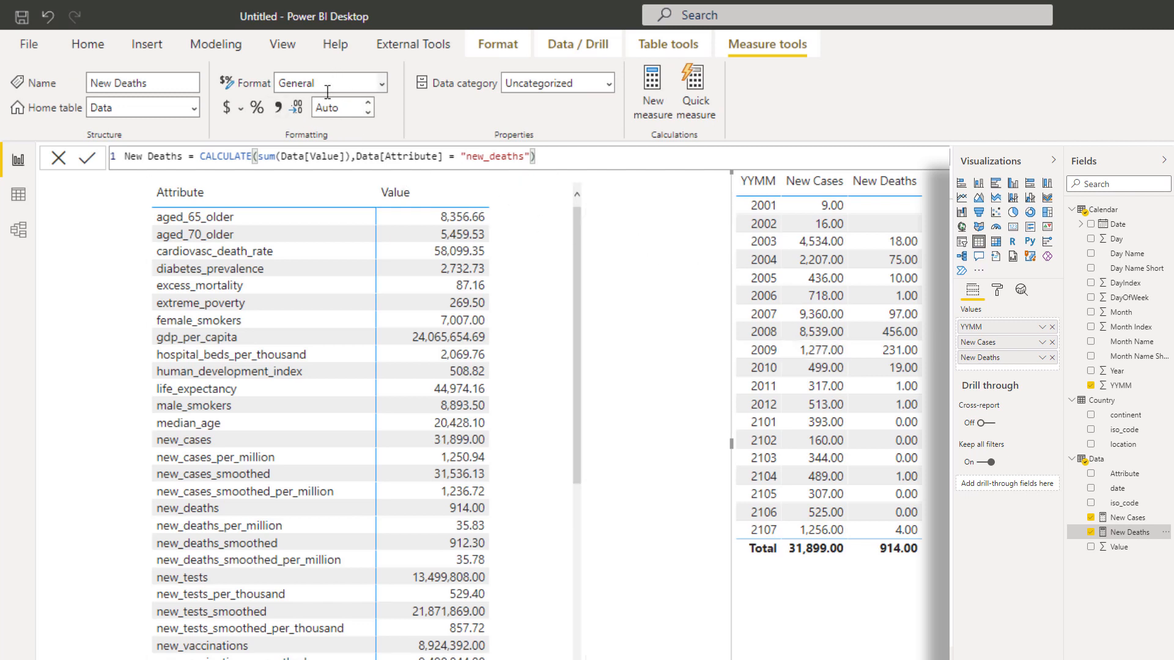
{"action": "left_click", "coordinate": [381, 86]}
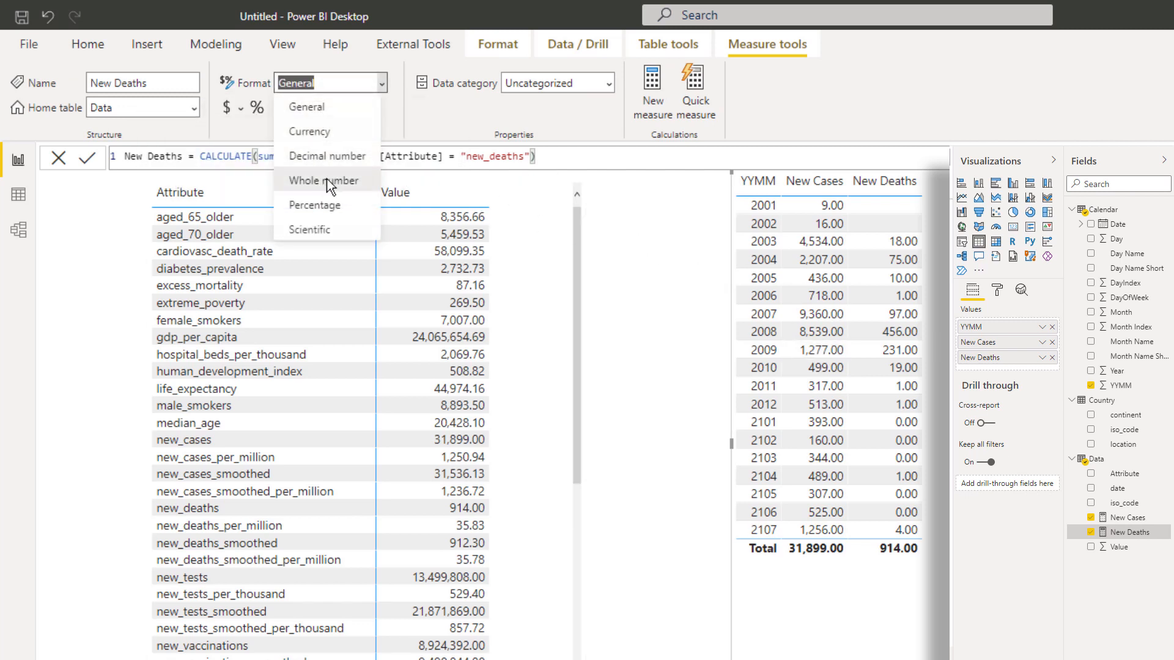
{"action": "left_click", "coordinate": [303, 108]}
{"action": "left_click", "coordinate": [279, 108]}
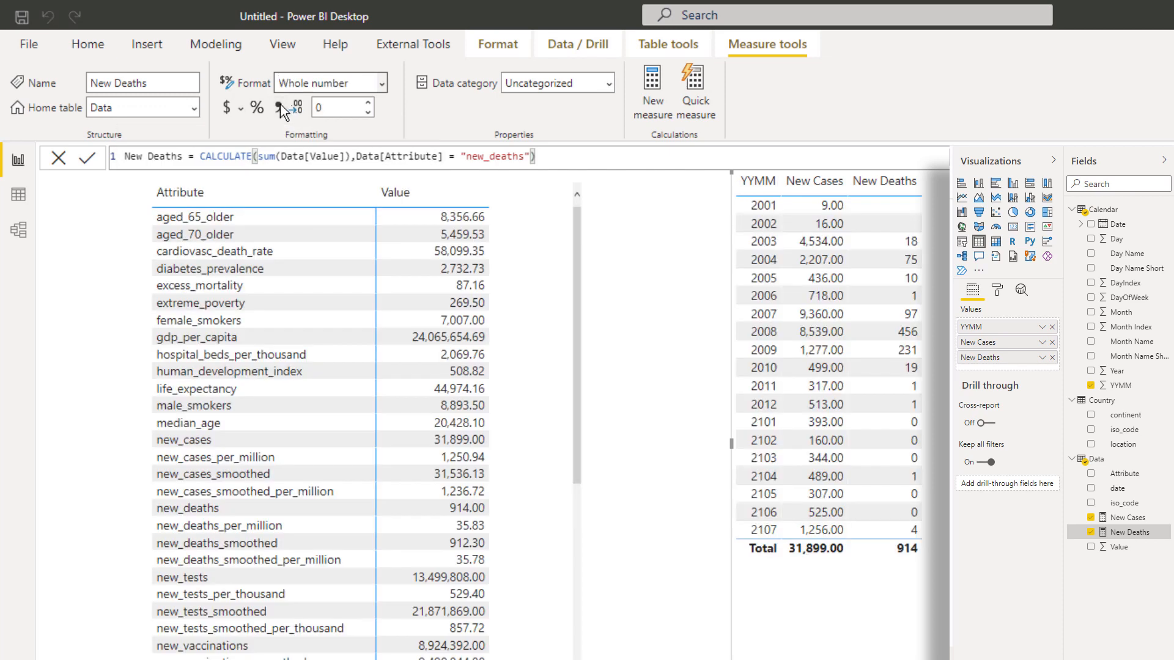
{"action": "left_click", "coordinate": [278, 108]}
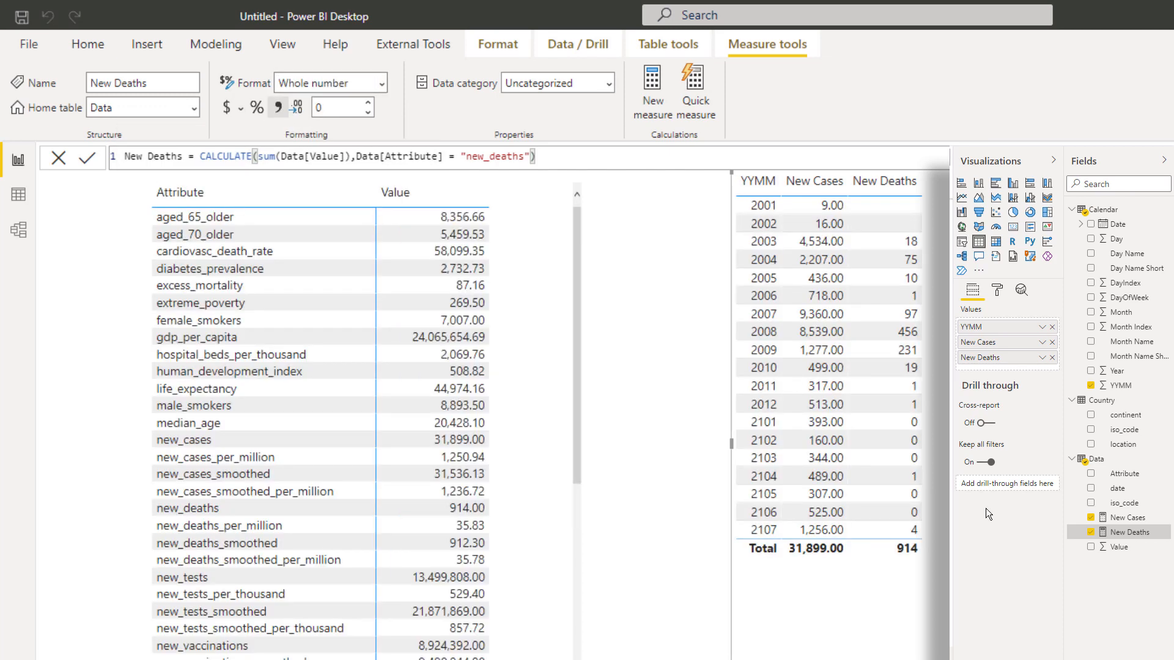
Format the New Cases measure as a whole number with a thousands separator and shift the YYMM table slightly down the page
{"action": "left_click", "coordinate": [1127, 519]}
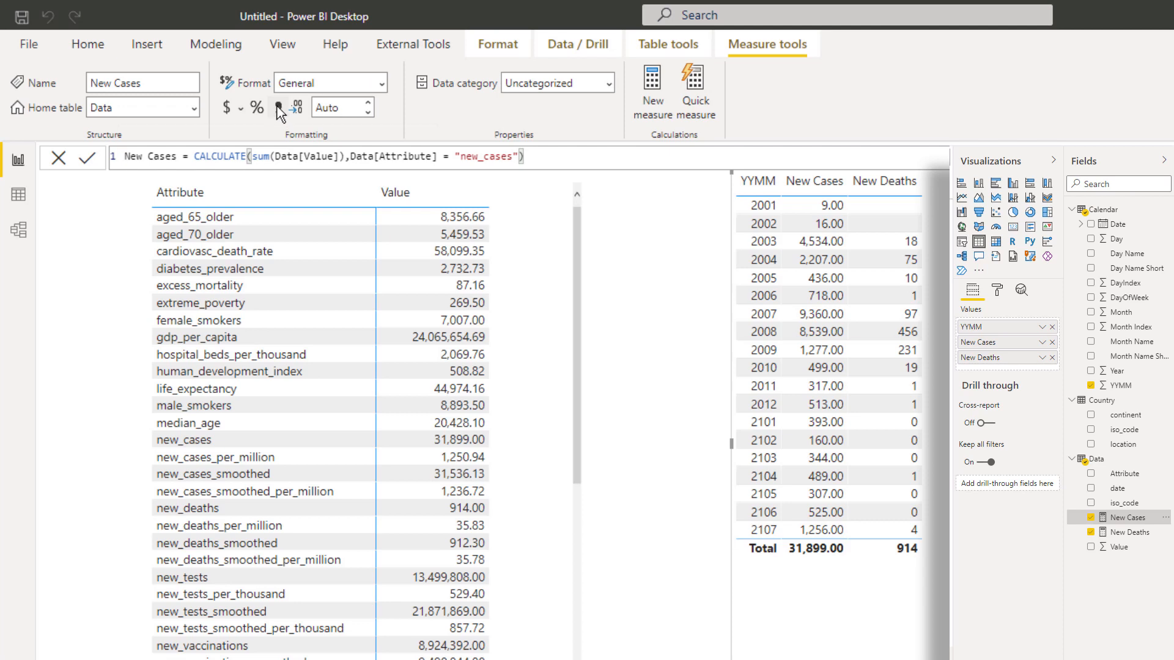
{"action": "left_click", "coordinate": [347, 86]}
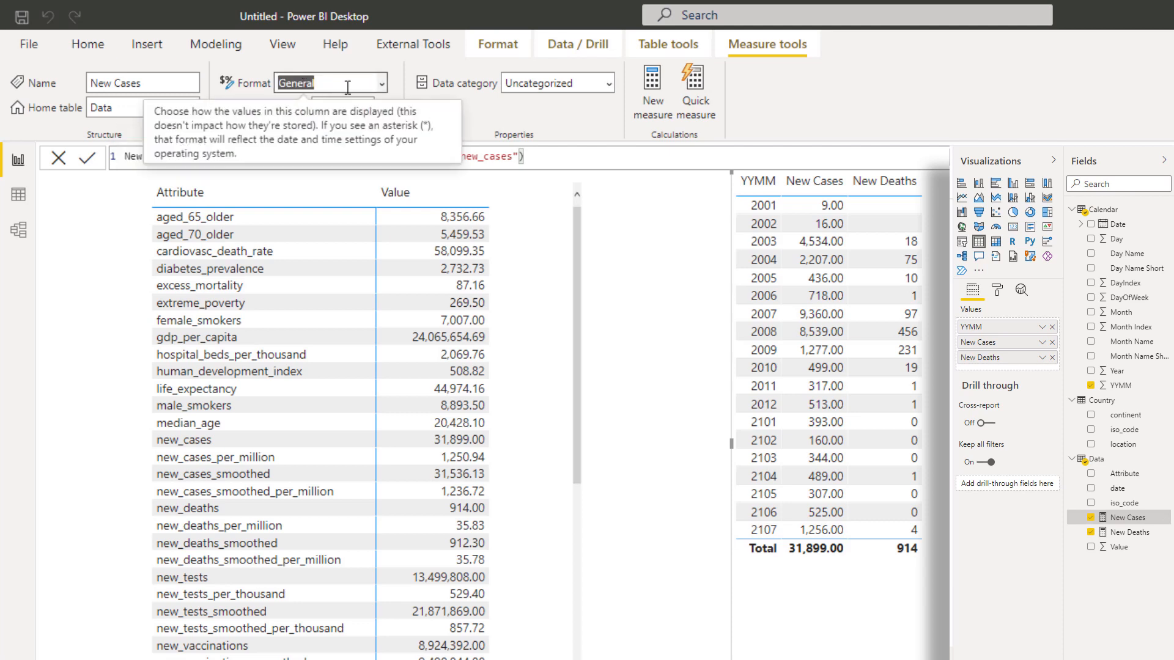
{"action": "left_click", "coordinate": [382, 85]}
{"action": "left_click", "coordinate": [315, 181]}
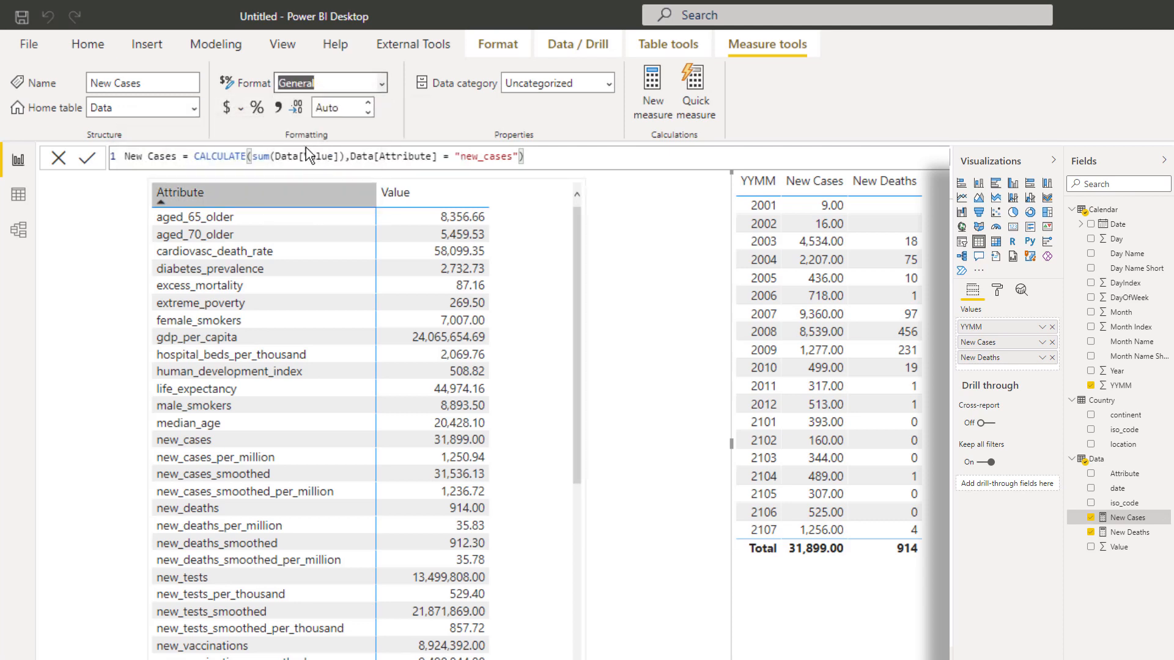
{"action": "left_click", "coordinate": [281, 106]}
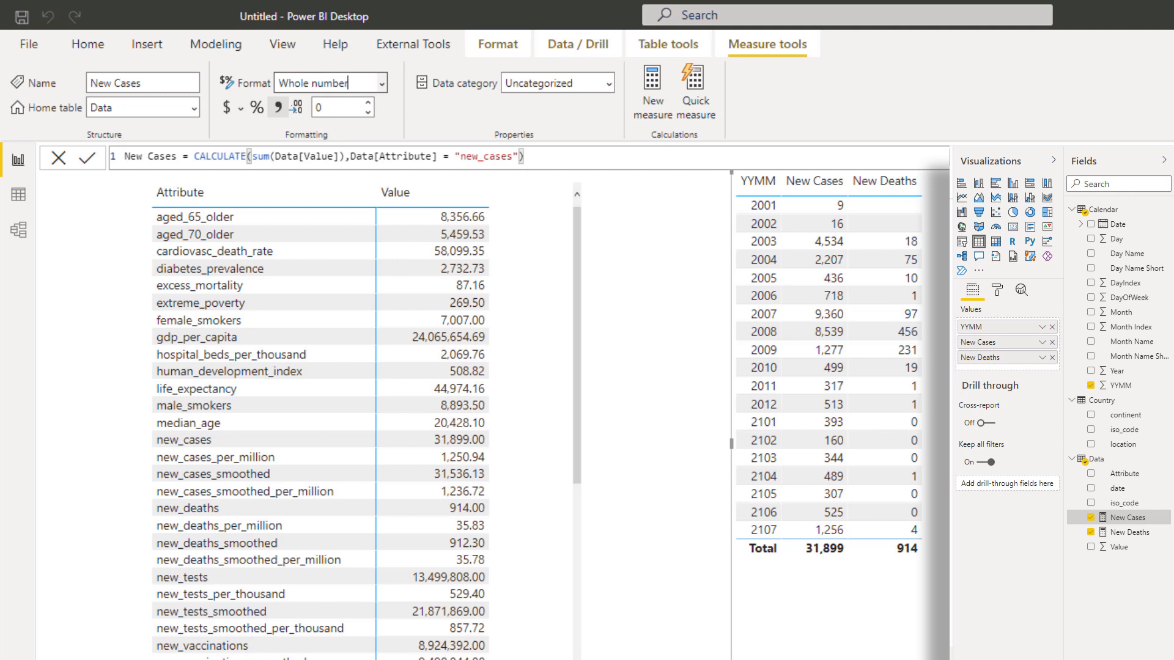
{"action": "left_click_drag", "start_coordinate": [815, 174], "coordinate": [815, 217]}
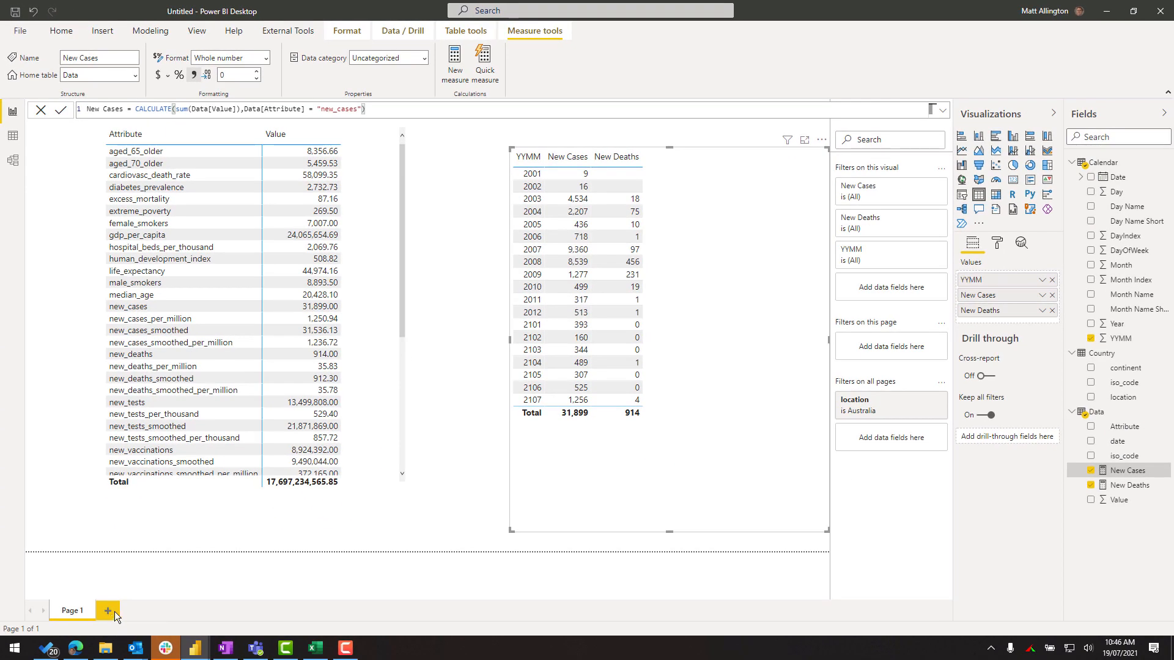
Add a new report page and place a line and clustered column chart near its centre
{"action": "left_click", "coordinate": [113, 634]}
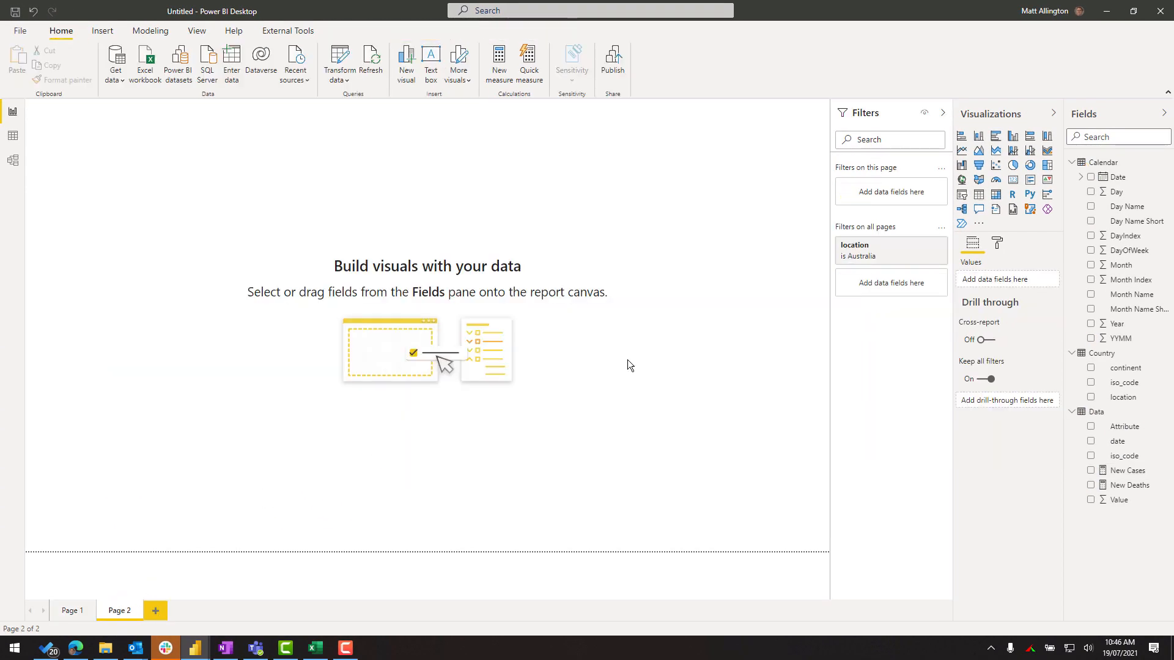
{"action": "left_click", "coordinate": [1032, 152]}
{"action": "left_click_drag", "start_coordinate": [193, 240], "coordinate": [523, 341]}
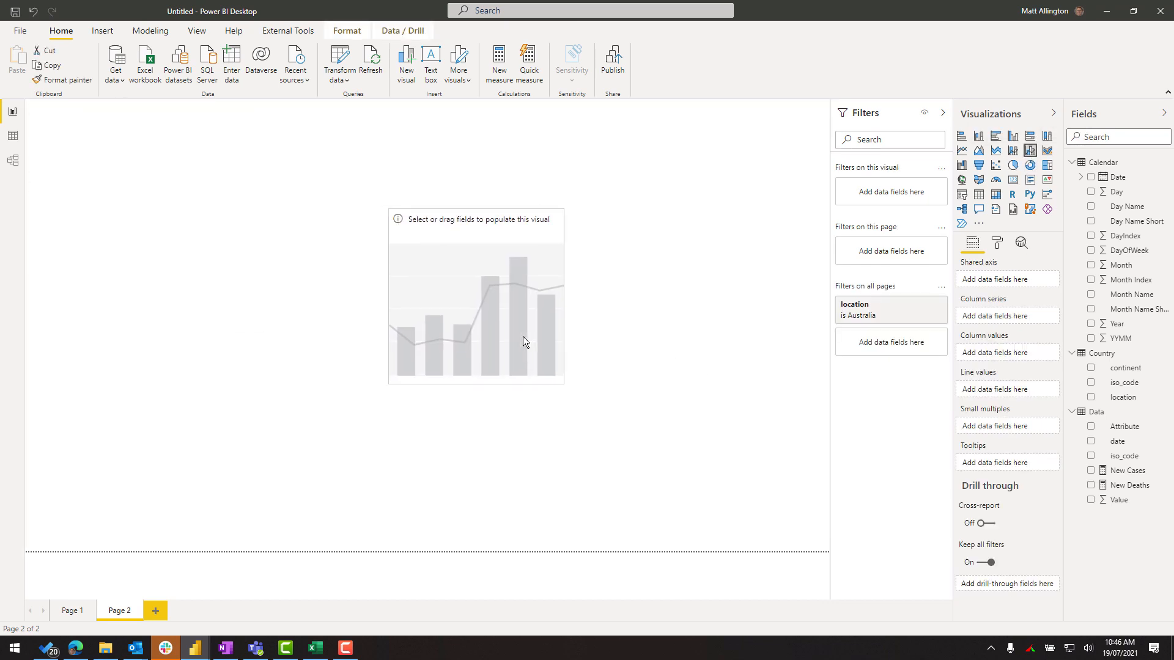
Plot New Deaths as the chart's column values and New Cases as its line values, and enlarge the chart
{"action": "left_click_drag", "start_coordinate": [1128, 471], "coordinate": [475, 318]}
{"action": "left_click_drag", "start_coordinate": [1130, 484], "coordinate": [507, 348]}
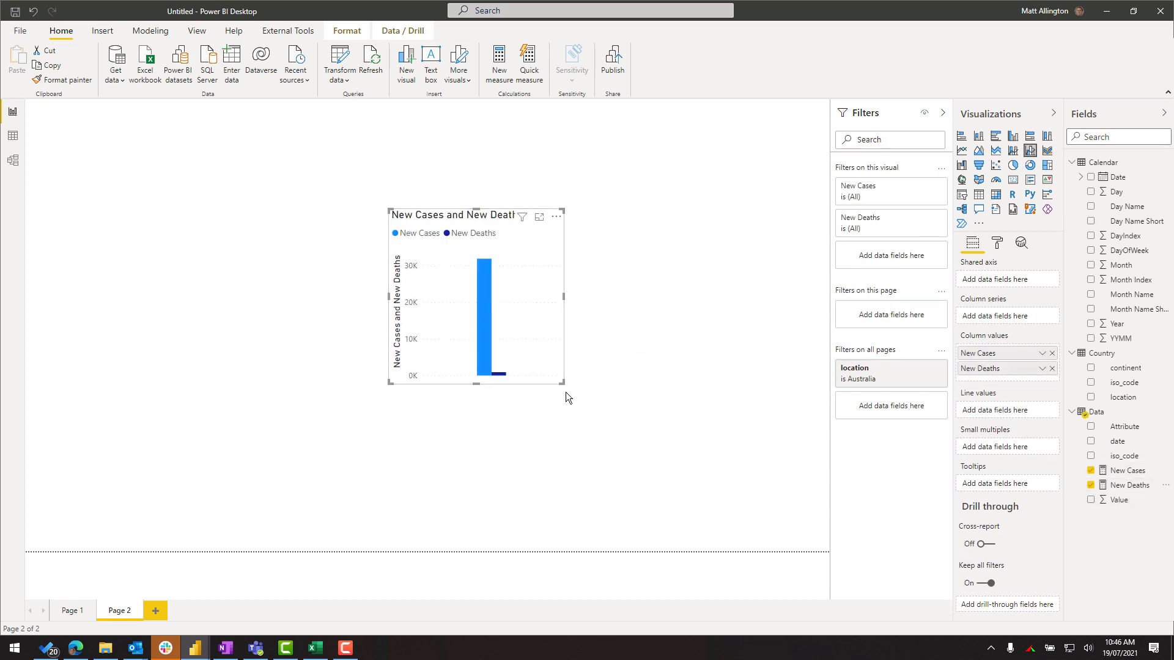
{"action": "left_click_drag", "start_coordinate": [562, 382], "coordinate": [690, 466]}
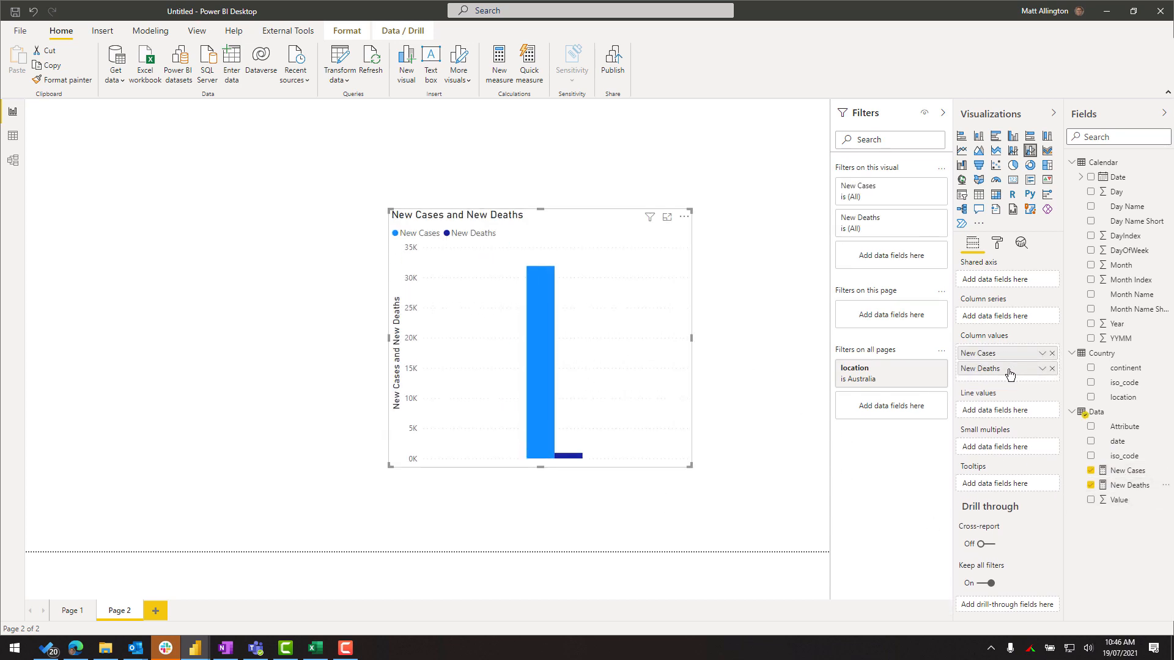
{"action": "left_click_drag", "start_coordinate": [990, 353], "coordinate": [1001, 411]}
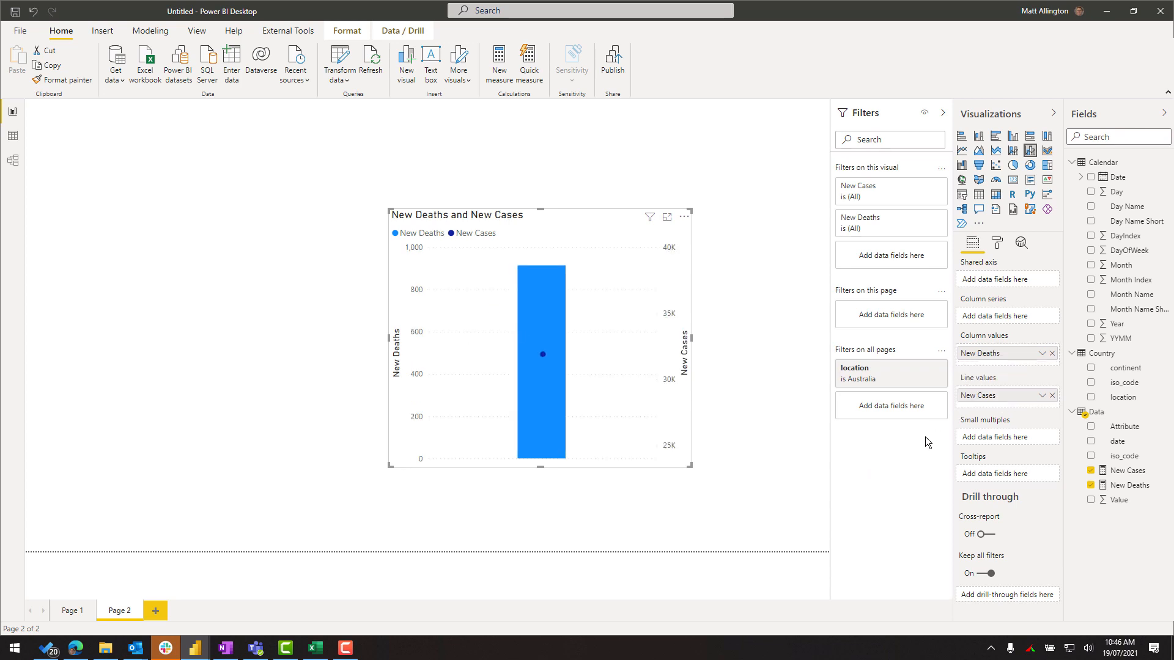
Use the Calendar Date as the chart's shared axis without the date hierarchy, then enlarge and reposition the chart
{"action": "left_click_drag", "start_coordinate": [1118, 178], "coordinate": [1003, 282]}
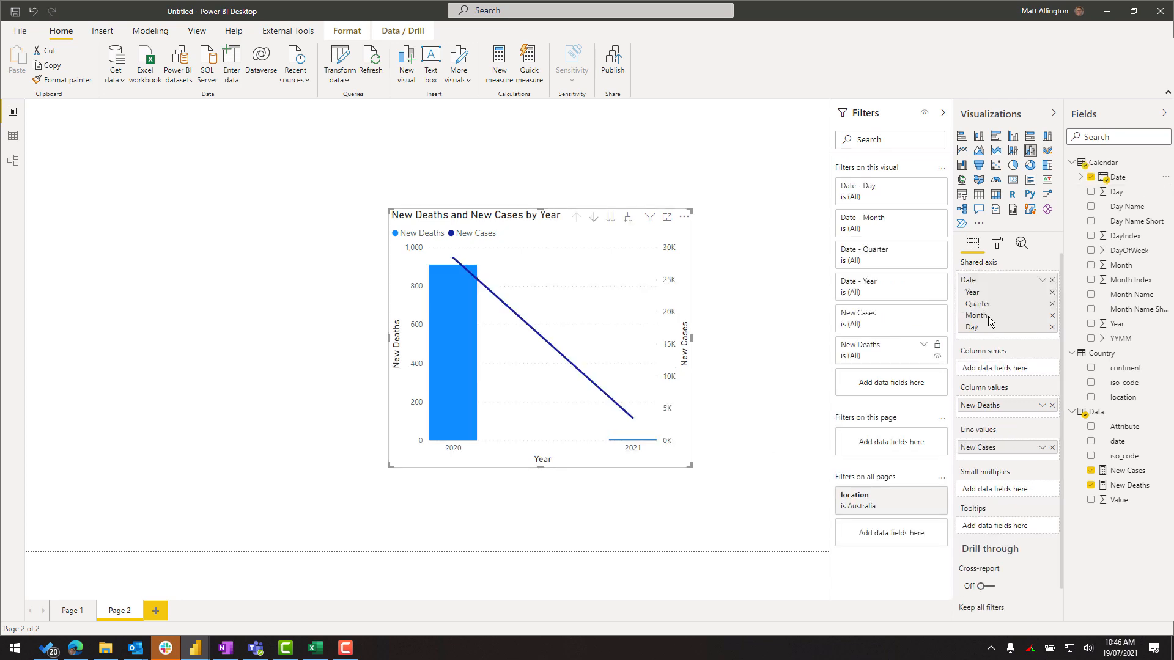
{"action": "left_click", "coordinate": [1043, 280]}
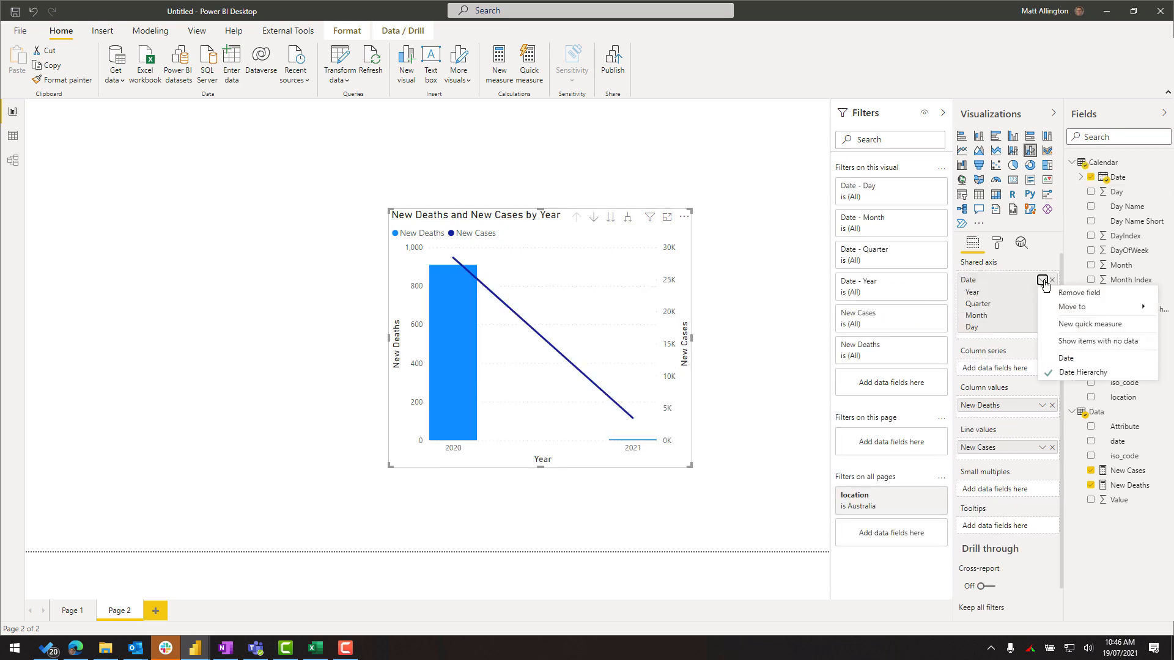
{"action": "left_click", "coordinate": [1066, 359]}
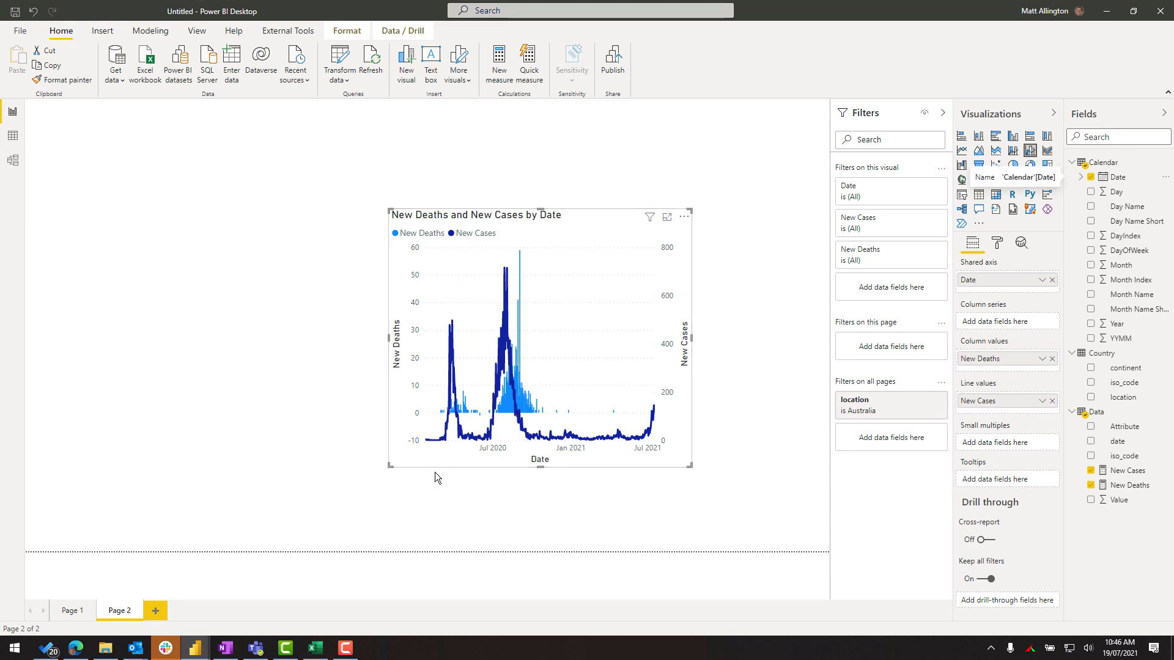
{"action": "left_click_drag", "start_coordinate": [390, 467], "coordinate": [158, 507]}
{"action": "left_click_drag", "start_coordinate": [545, 211], "coordinate": [670, 131]}
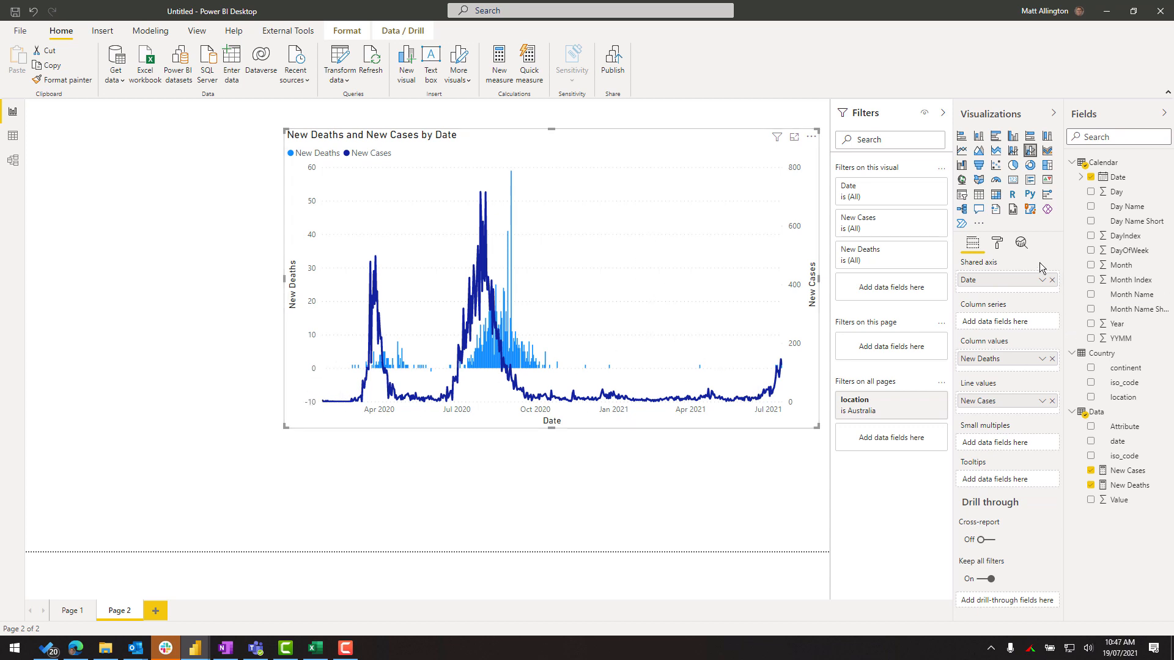
Start the chart's column Y axis at 0 and enlarge the chart into the page's upper right corner
{"action": "left_click", "coordinate": [997, 243]}
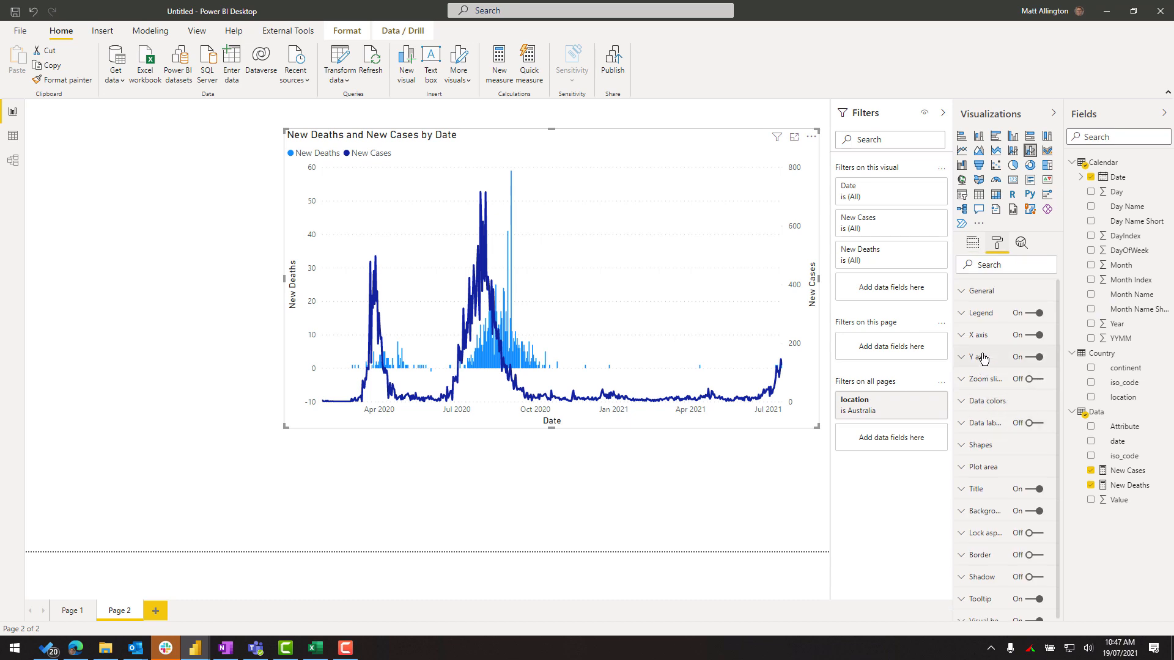
{"action": "left_click", "coordinate": [976, 360]}
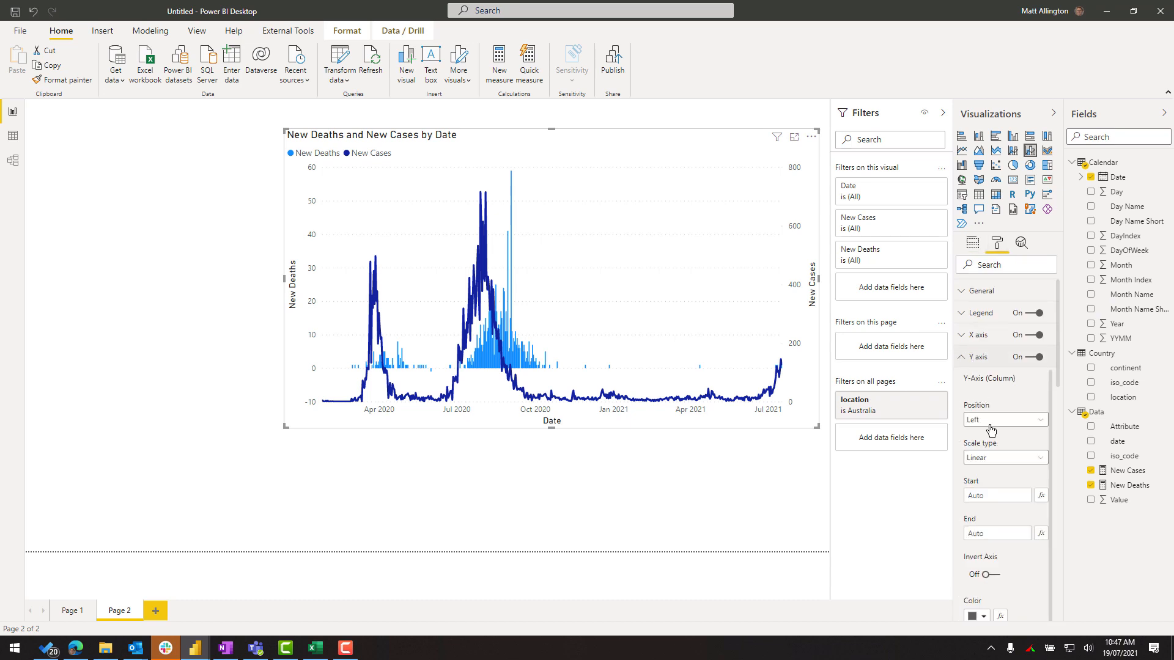
{"action": "left_click", "coordinate": [991, 435]}
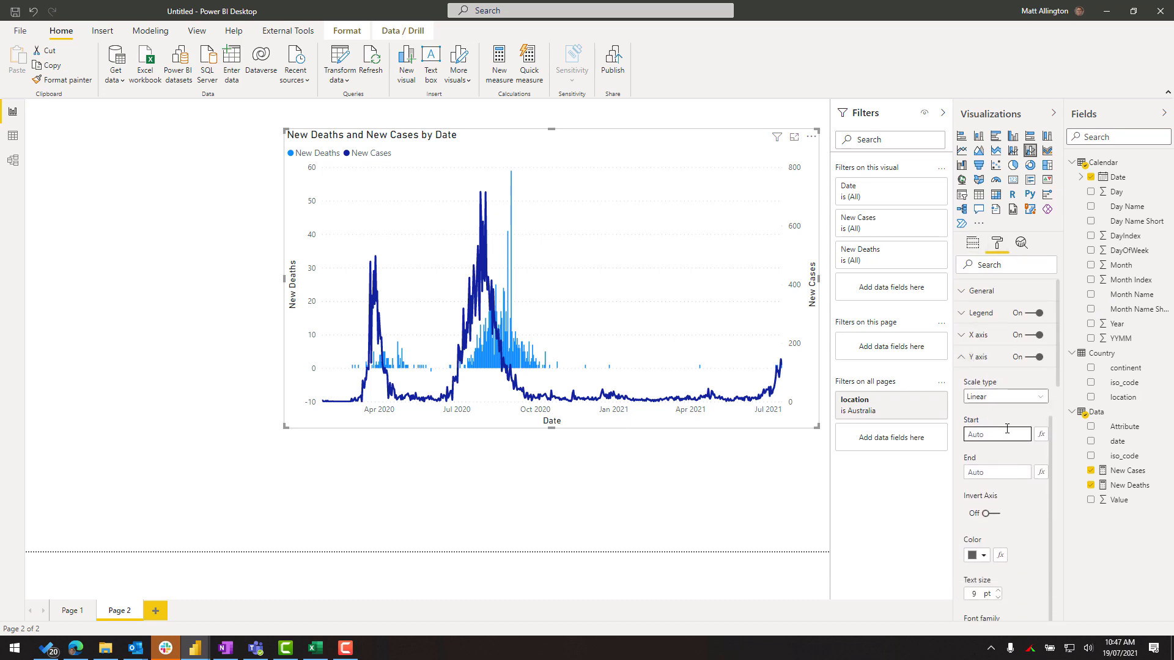
{"action": "type", "text": "0"}
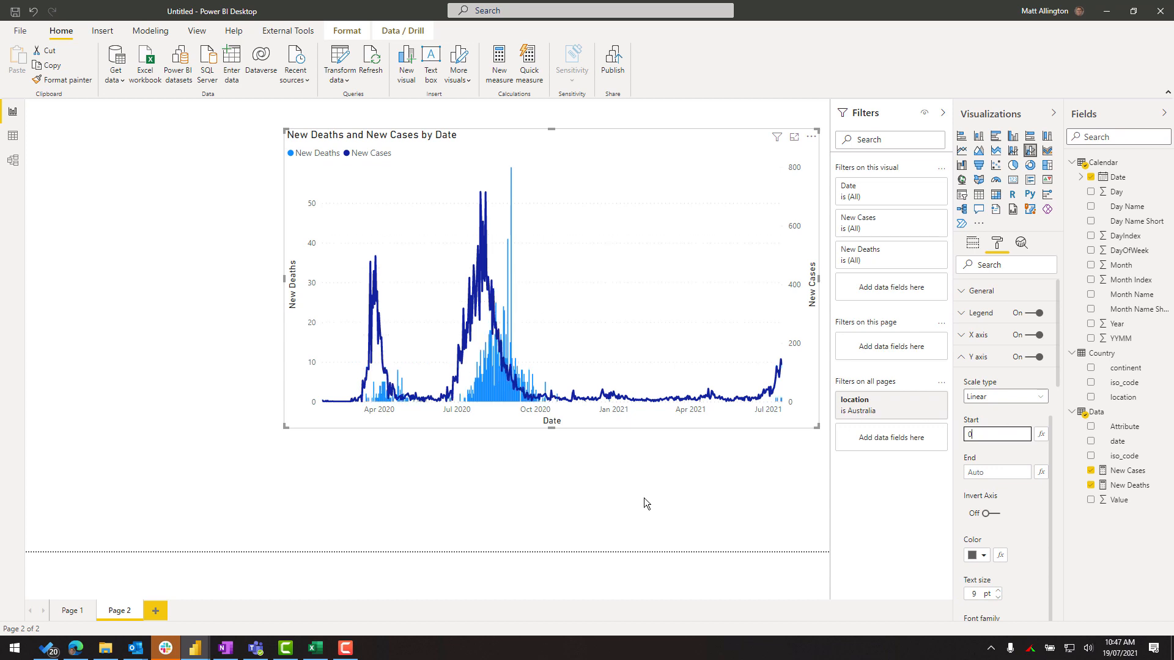
{"action": "left_click_drag", "start_coordinate": [285, 428], "coordinate": [177, 480]}
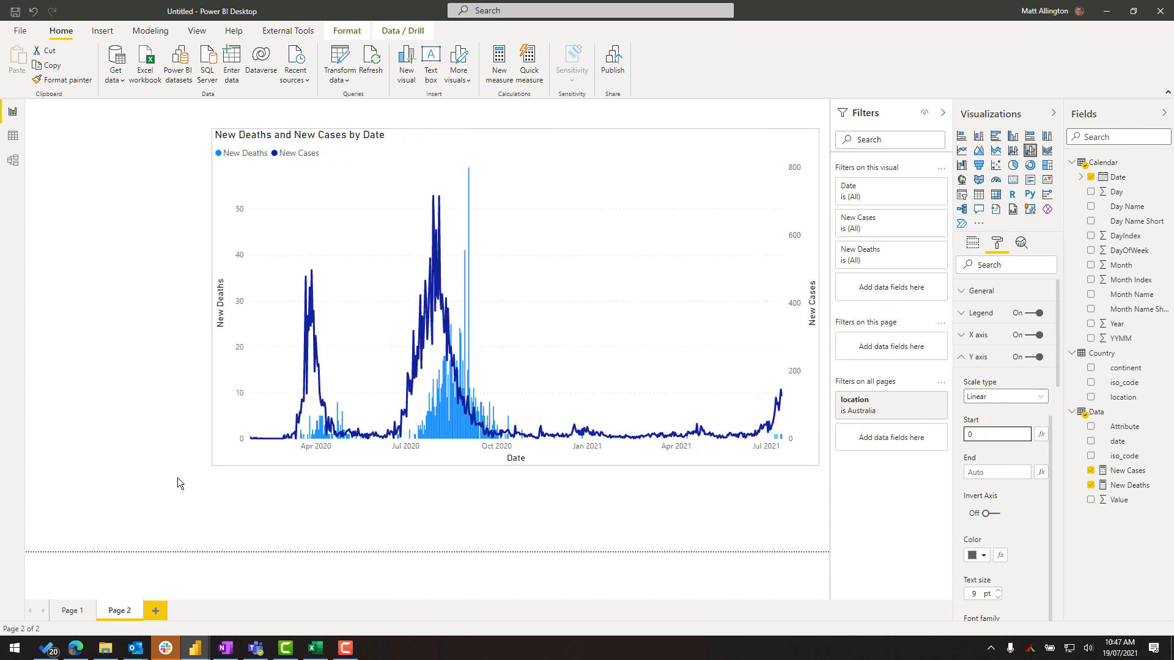
{"action": "left_click_drag", "start_coordinate": [533, 157], "coordinate": [544, 138]}
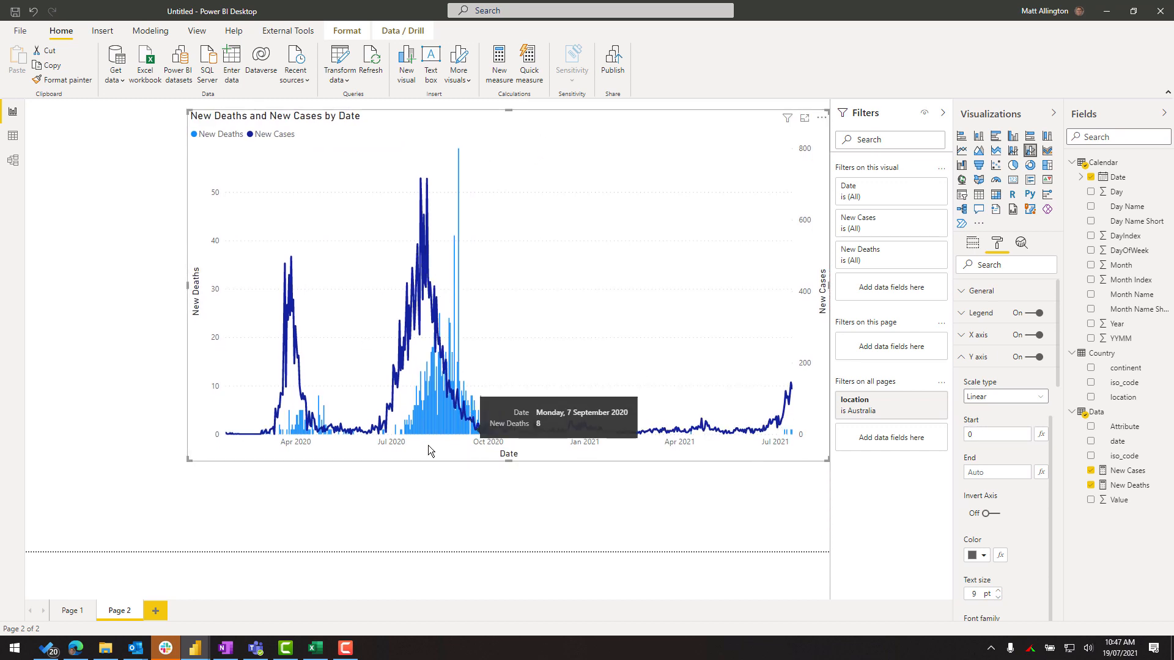
{"action": "left_click", "coordinate": [966, 363]}
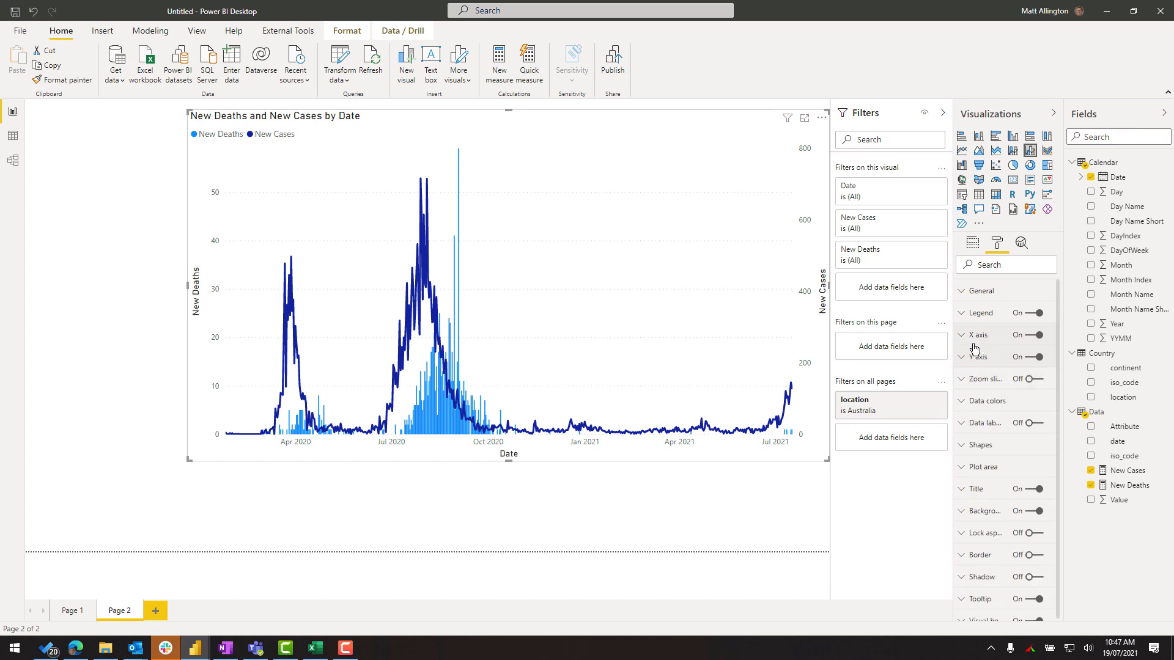
Color the New Cases line light blue and set the default color of the New Deaths columns to dark blue
{"action": "left_click", "coordinate": [972, 402]}
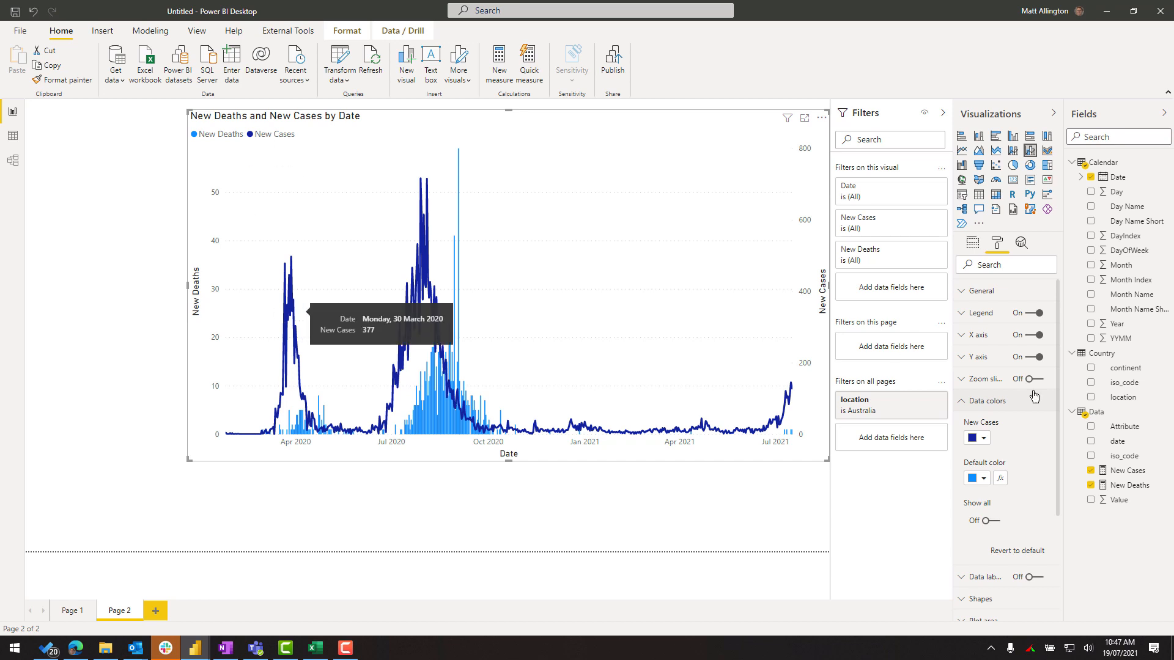
{"action": "left_click", "coordinate": [984, 438]}
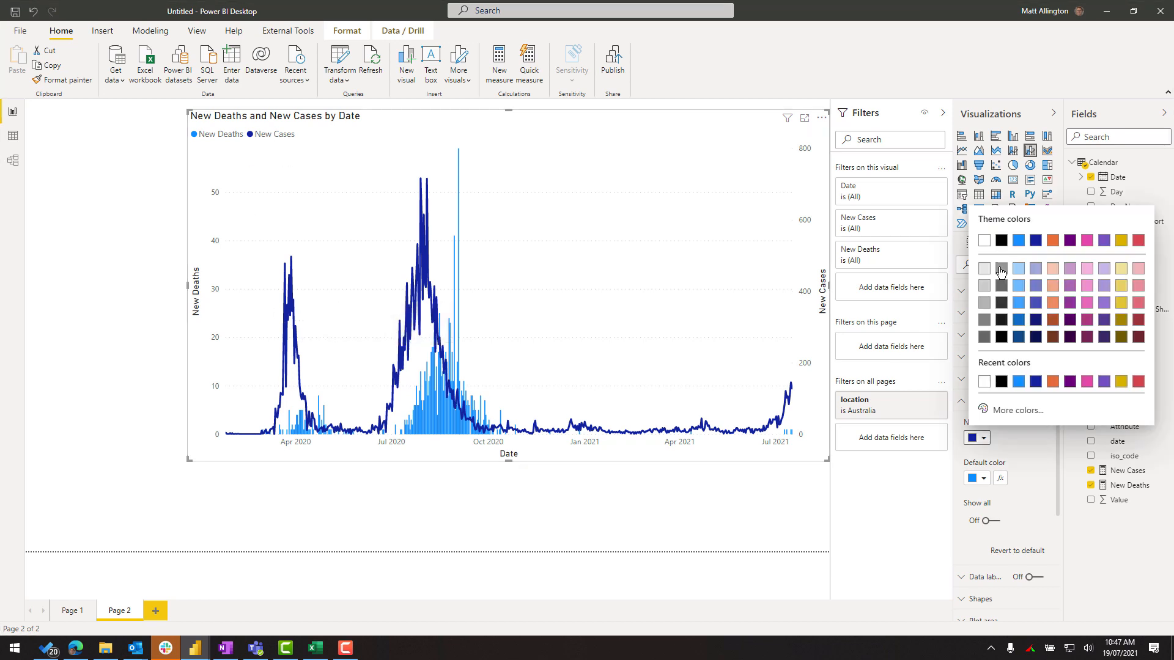
{"action": "left_click", "coordinate": [1018, 269]}
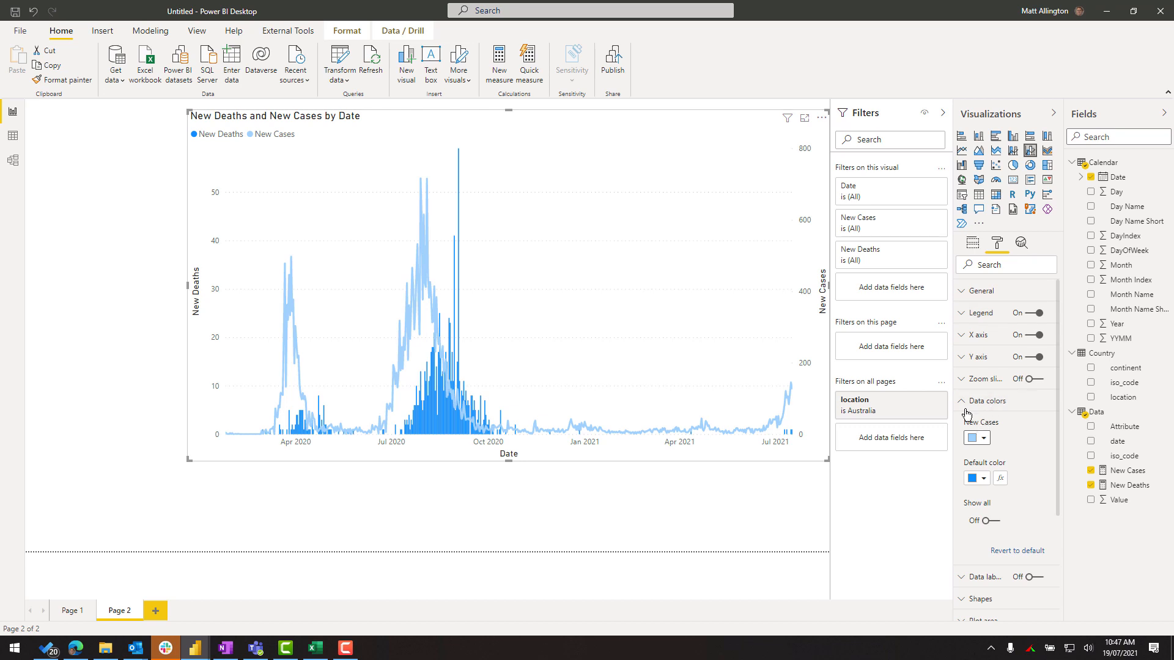
{"action": "left_click", "coordinate": [984, 478]}
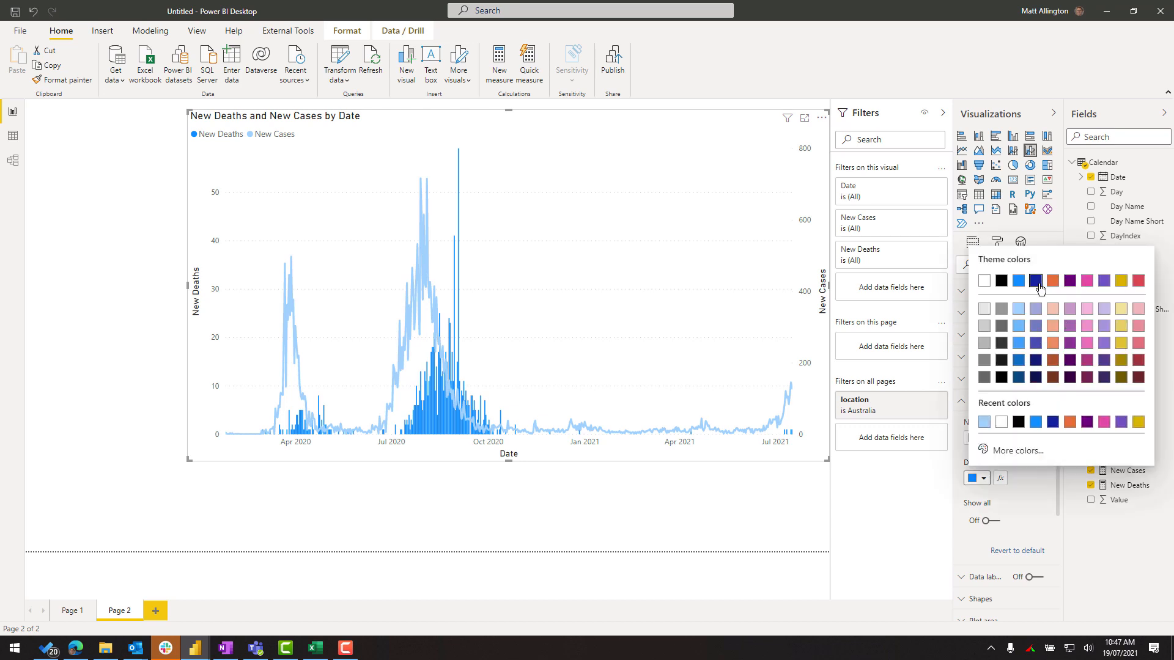
{"action": "left_click", "coordinate": [1040, 285]}
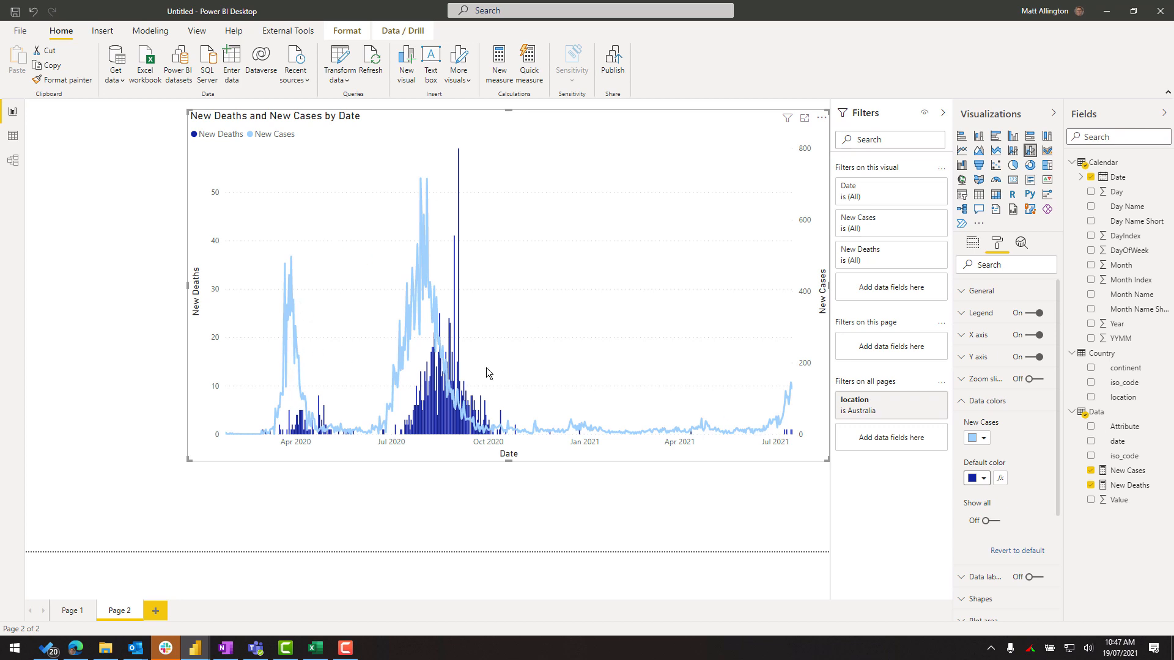
{"action": "left_click", "coordinate": [977, 408]}
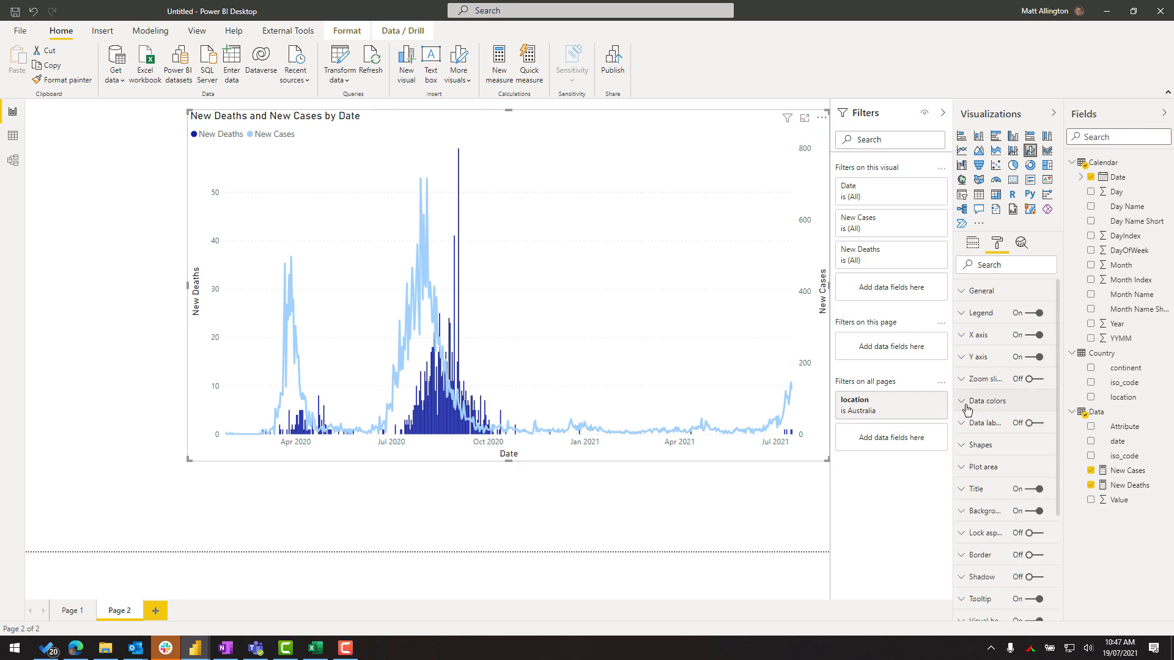
Set the line's stroke width to 1 and make the chart taller and slightly narrower
{"action": "left_click", "coordinate": [967, 454]}
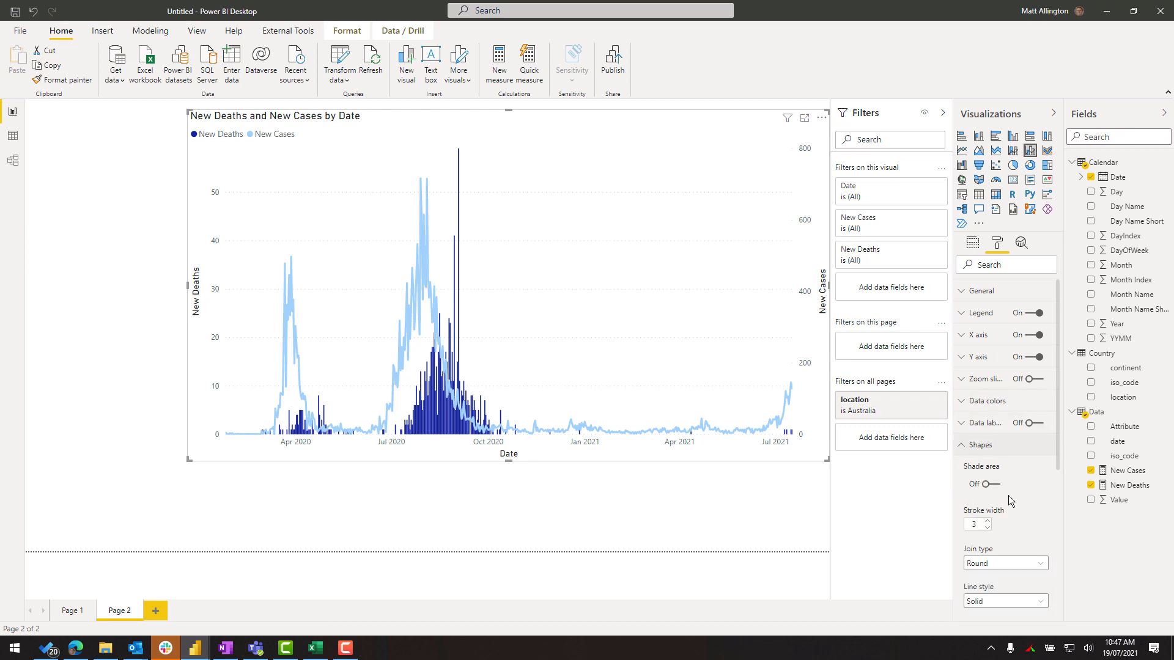
{"action": "left_click", "coordinate": [989, 528]}
{"action": "left_click", "coordinate": [988, 528]}
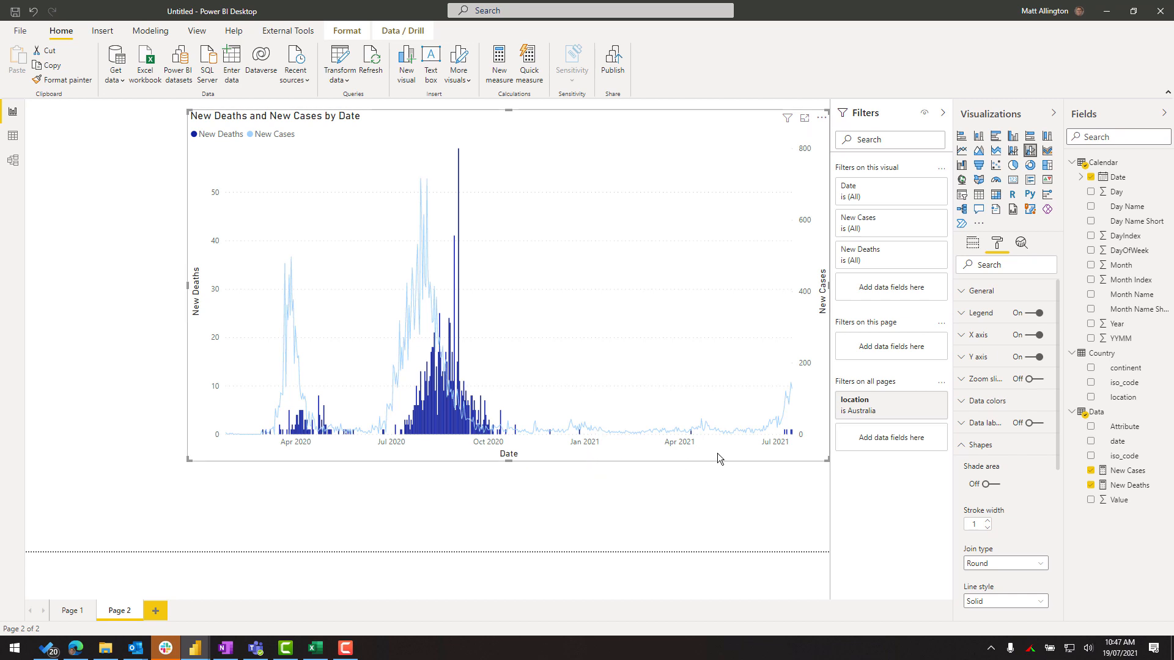
{"action": "left_click_drag", "start_coordinate": [187, 460], "coordinate": [230, 517]}
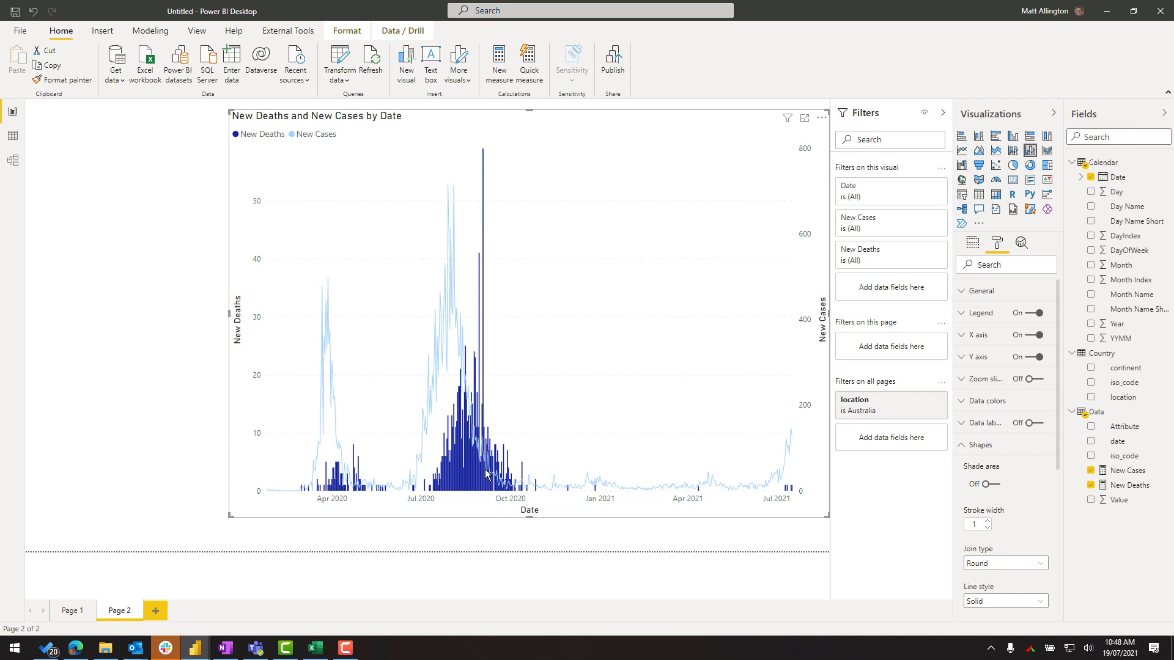
{"action": "mouse_move", "coordinate": [471, 477]}
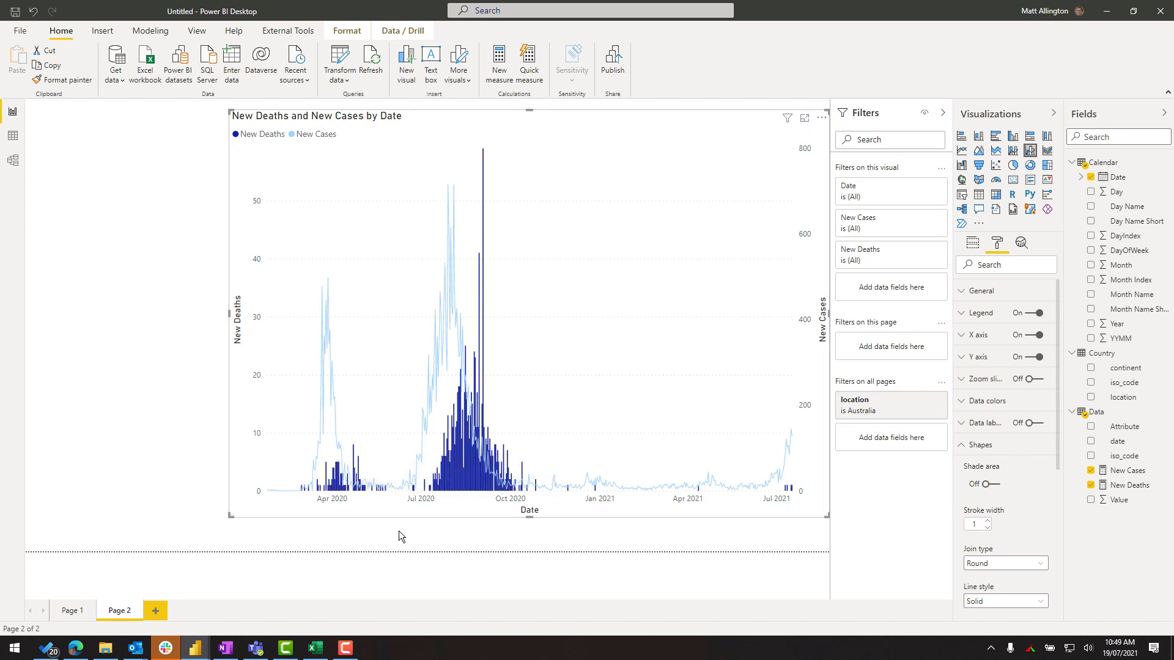
Switch to Excel, open the recent workbook Phases.xlsx, and review the start and end dates of Phase 1
{"action": "left_click", "coordinate": [318, 652]}
{"action": "left_click", "coordinate": [138, 100]}
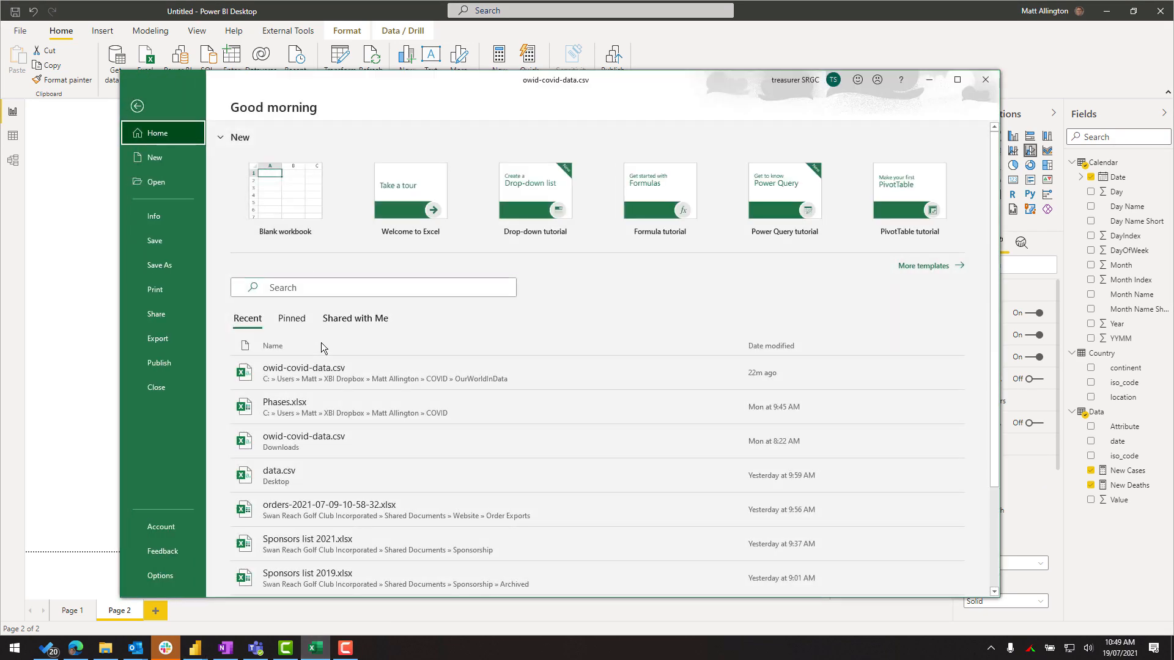
{"action": "left_click", "coordinate": [285, 404]}
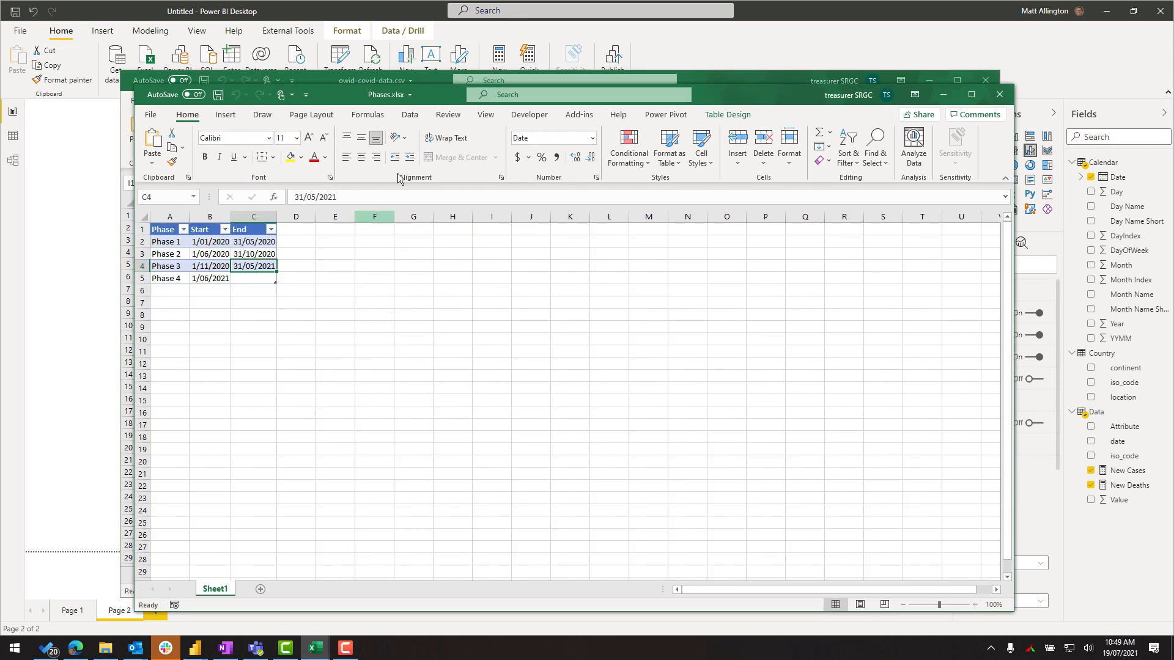
{"action": "left_click_drag", "start_coordinate": [448, 95], "coordinate": [472, 99]}
{"action": "left_click_drag", "start_coordinate": [571, 96], "coordinate": [595, 95]}
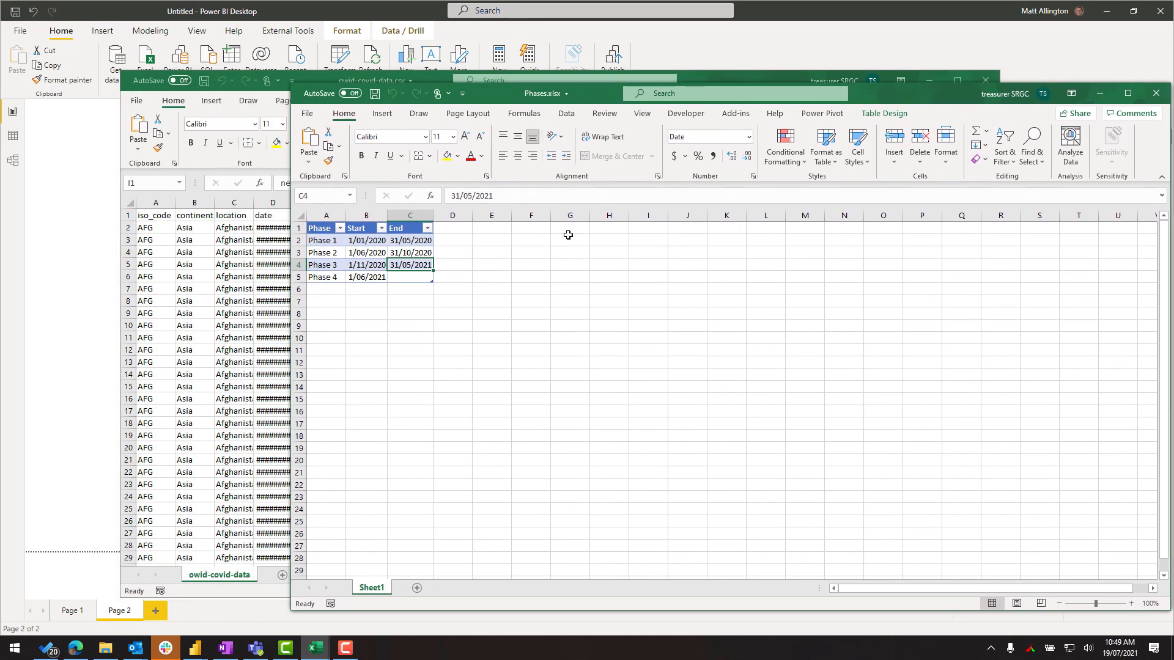
{"action": "left_click", "coordinate": [361, 241]}
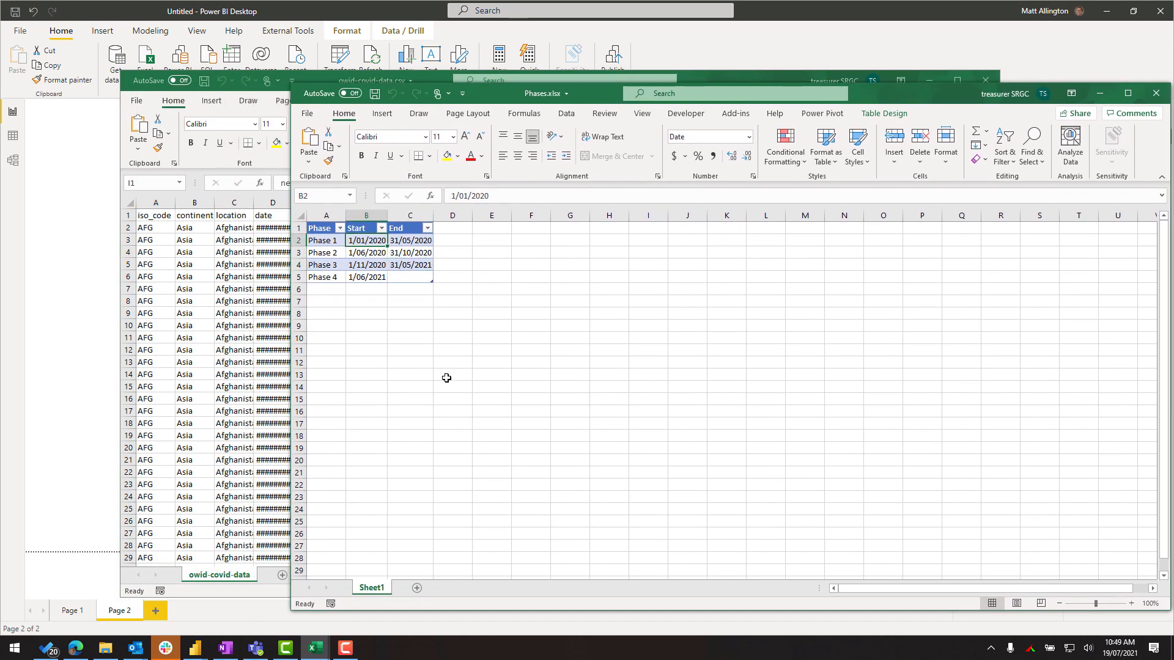
{"action": "left_click", "coordinate": [416, 240]}
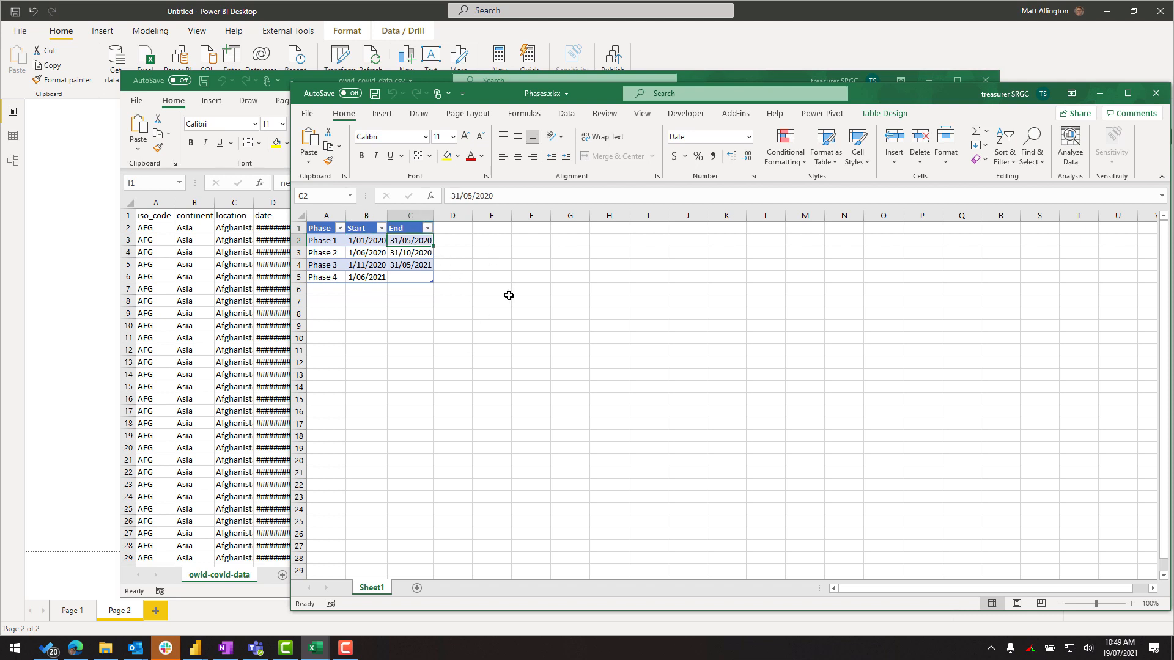
Return to Power BI, duplicate the combo chart, and convert the copy into a matrix at the page's left edge
{"action": "left_click", "coordinate": [84, 253]}
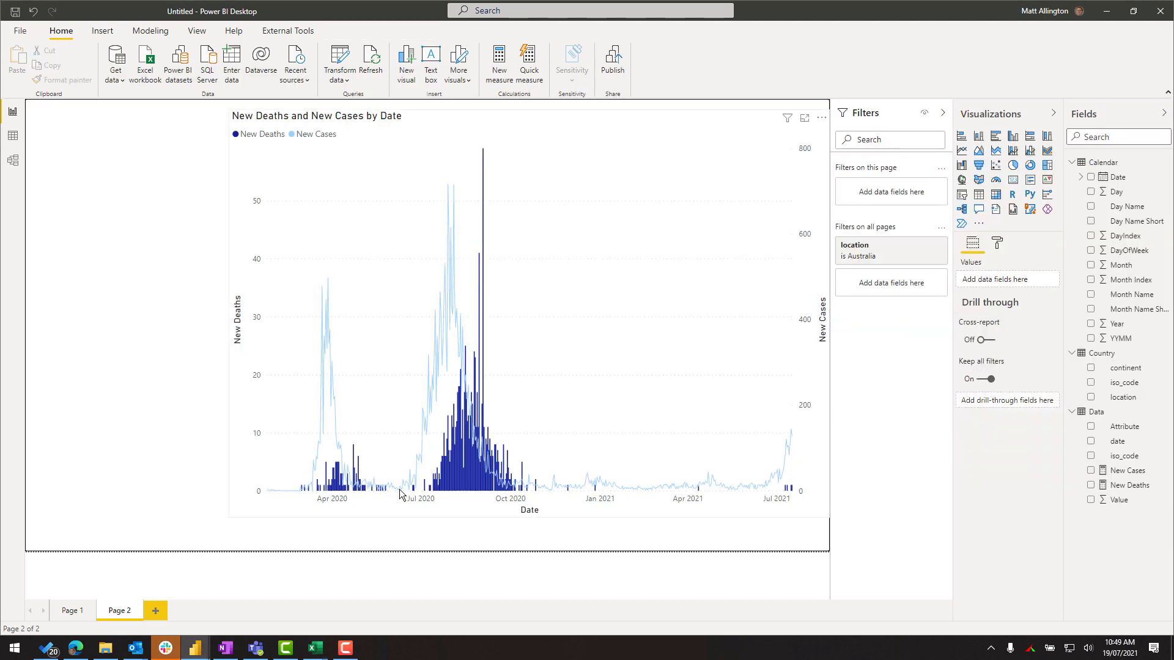
{"action": "mouse_move", "coordinate": [398, 495]}
{"action": "left_click", "coordinate": [607, 157]}
{"action": "key", "text": "ctrl+c"}
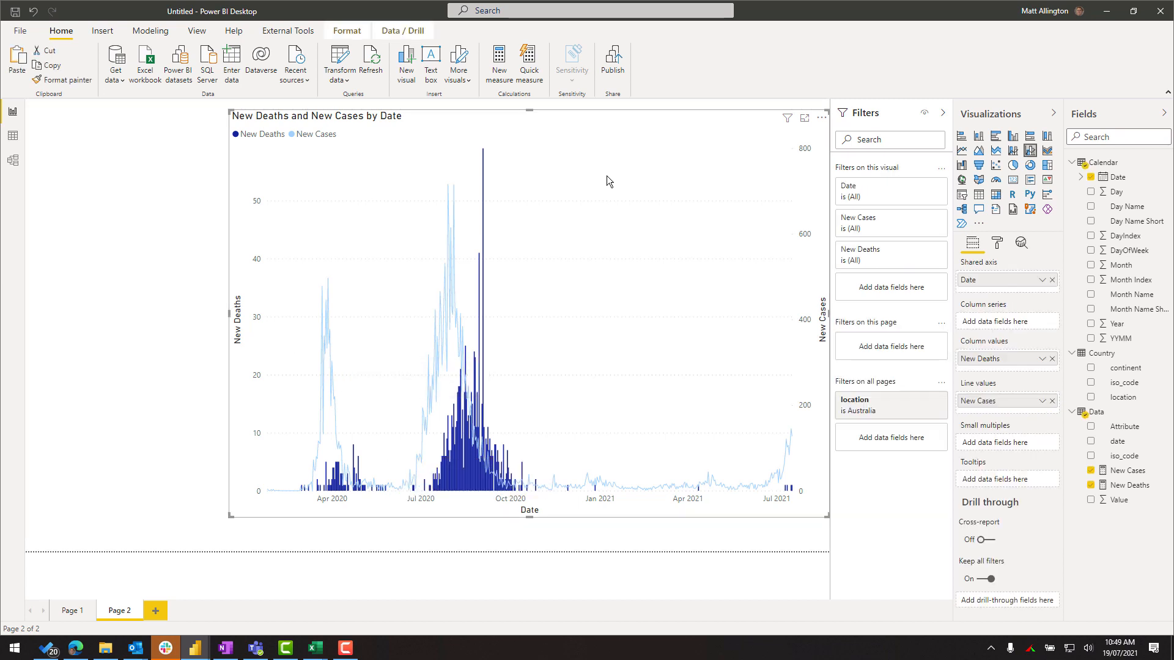
{"action": "key", "text": "ctrl+v"}
{"action": "left_click_drag", "start_coordinate": [558, 126], "coordinate": [368, 132]}
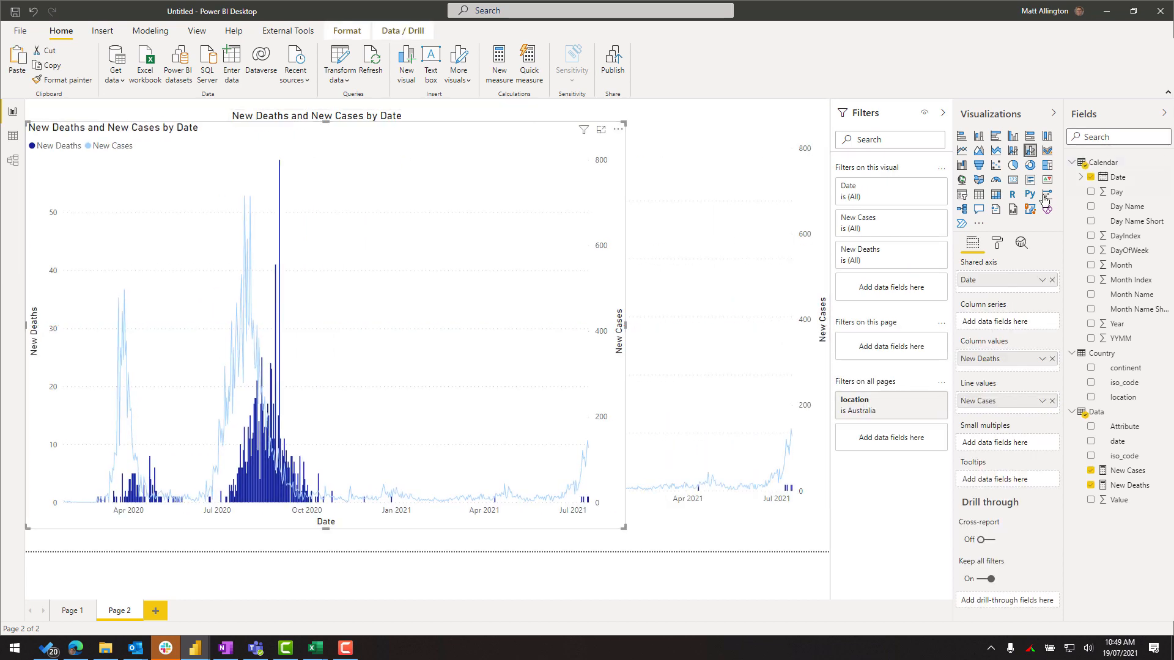
{"action": "left_click", "coordinate": [996, 194]}
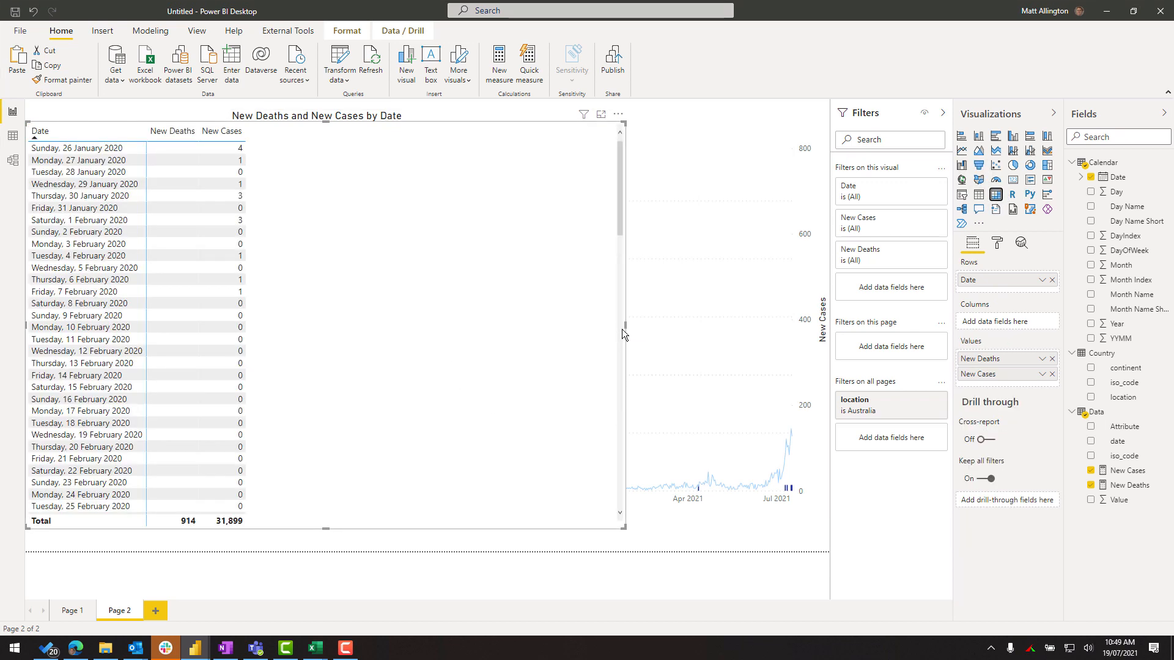
Narrow the combo chart from its left side and size the matrix beside it to fit the Date, New Deaths and New Cases columns
{"action": "left_click_drag", "start_coordinate": [625, 326], "coordinate": [208, 298]}
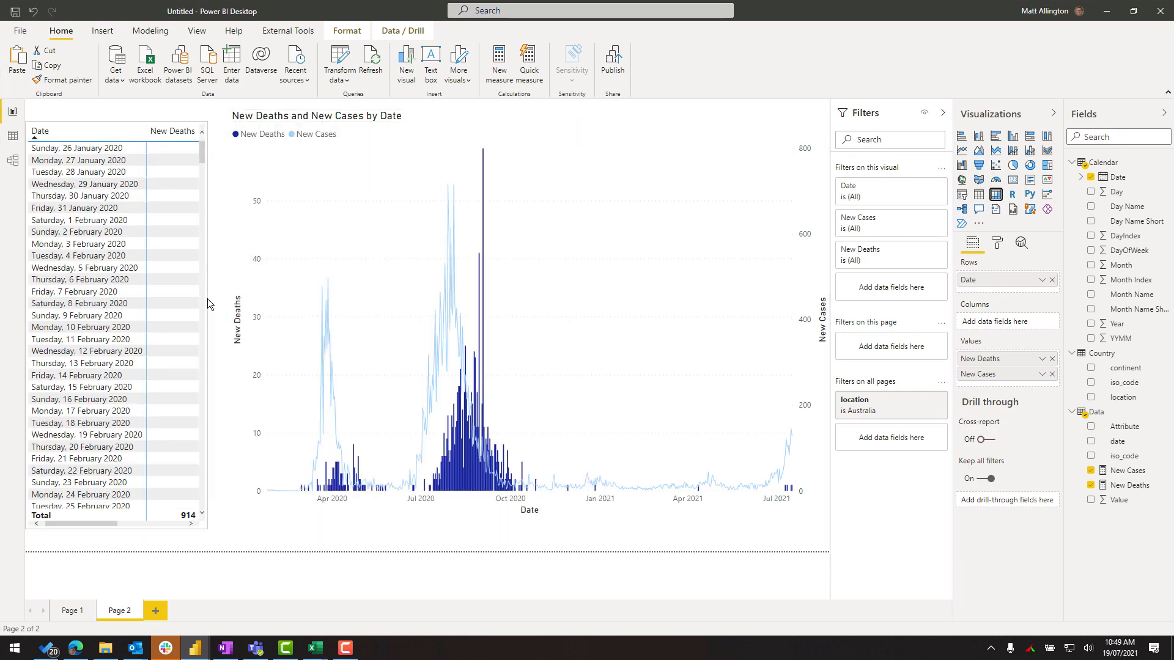
{"action": "left_click", "coordinate": [590, 302]}
{"action": "left_click_drag", "start_coordinate": [231, 114], "coordinate": [344, 126]}
{"action": "left_click", "coordinate": [150, 160]}
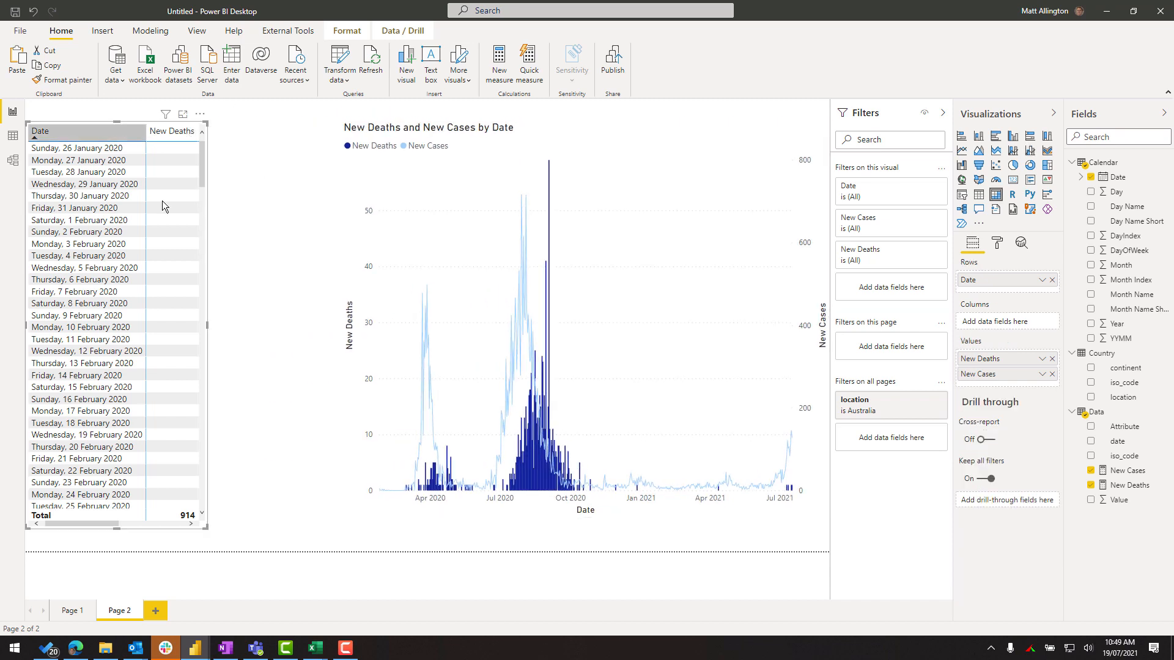
{"action": "left_click_drag", "start_coordinate": [208, 325], "coordinate": [287, 324]}
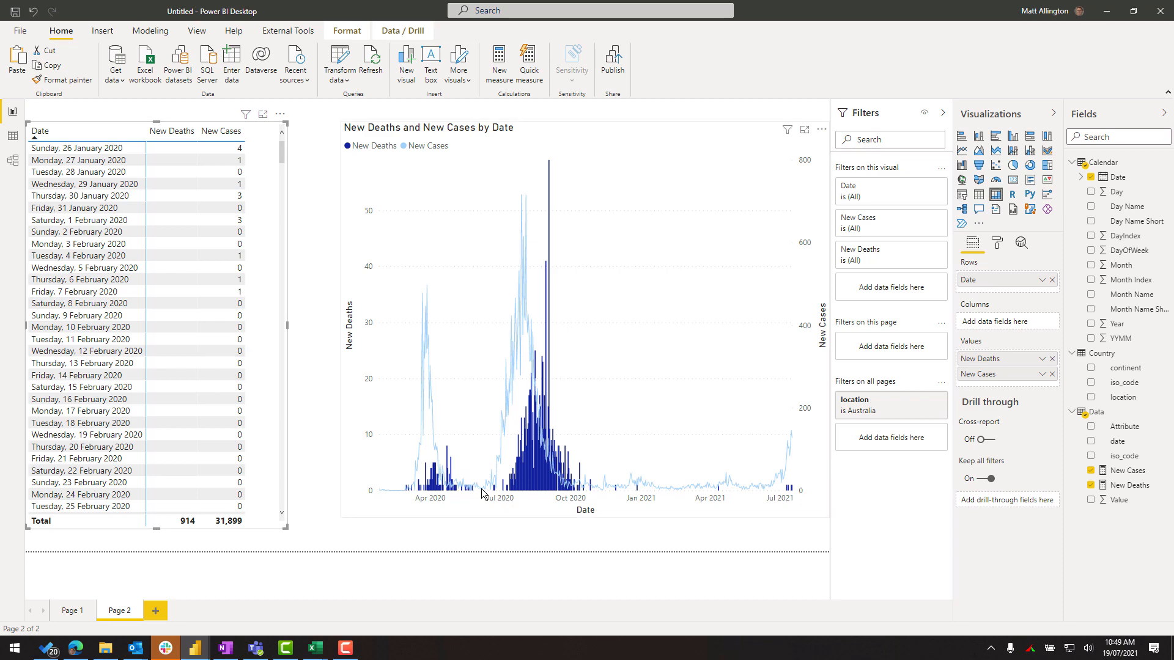
Filter null and 0 out of the Value column in the Data query, and apply the query changes to the report
{"action": "mouse_move", "coordinate": [483, 493]}
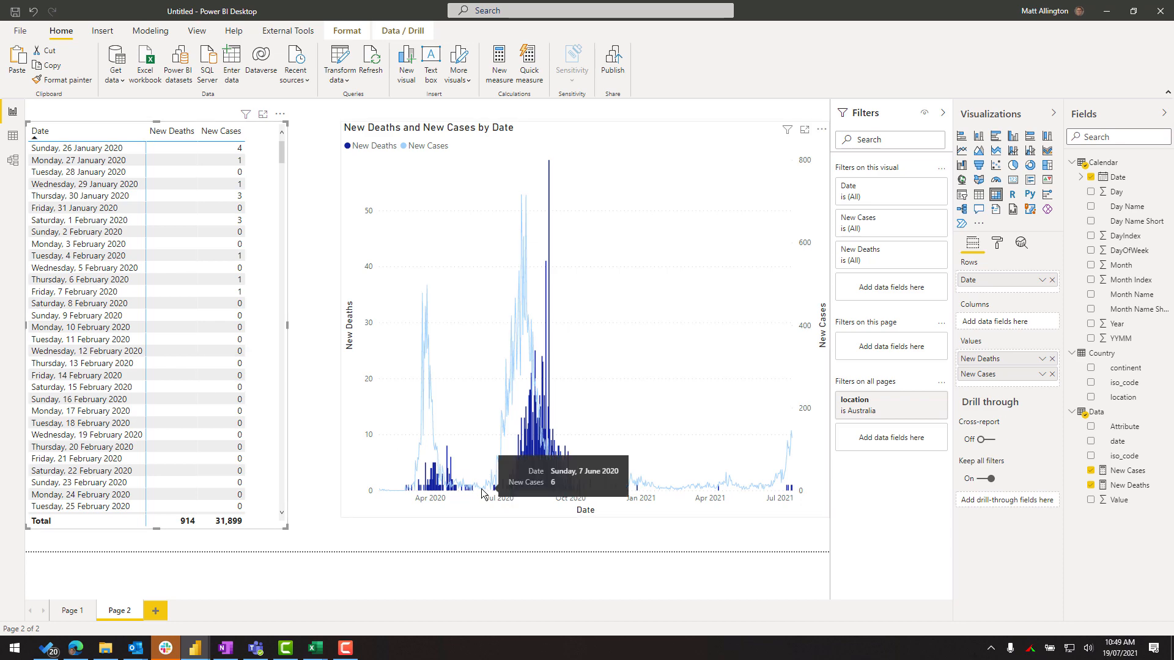
{"action": "scroll", "coordinate": [206, 391], "scroll_direction": "down", "scroll_amount": 10}
{"action": "scroll", "coordinate": [207, 398], "scroll_direction": "up", "scroll_amount": 10}
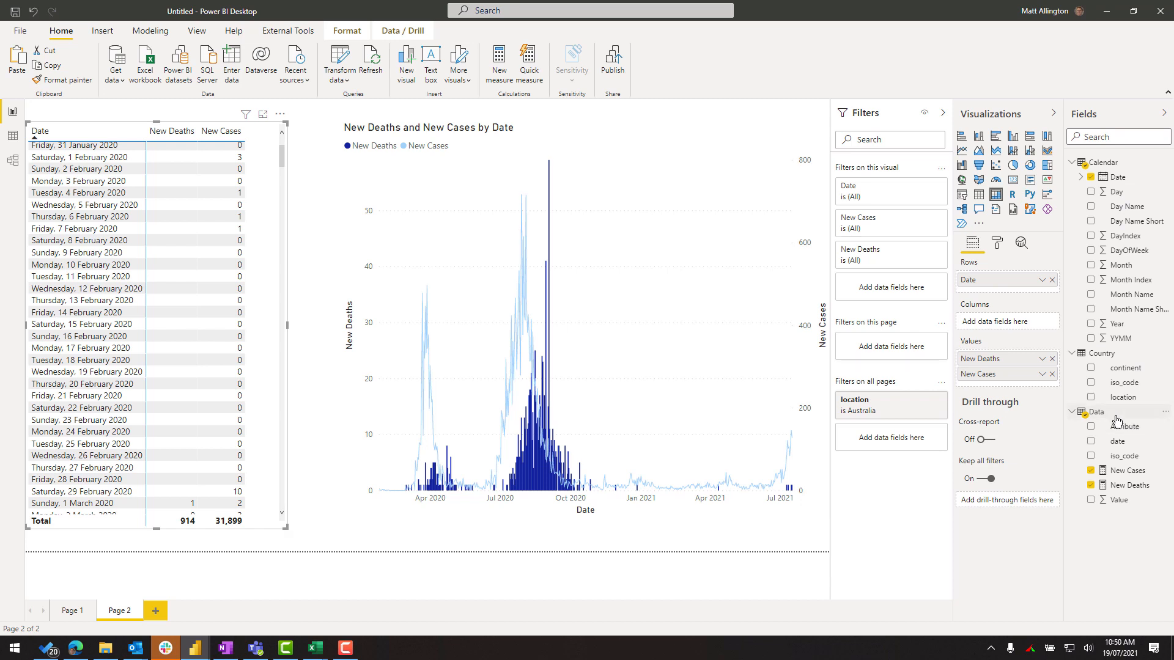
{"action": "right_click", "coordinate": [1095, 412]}
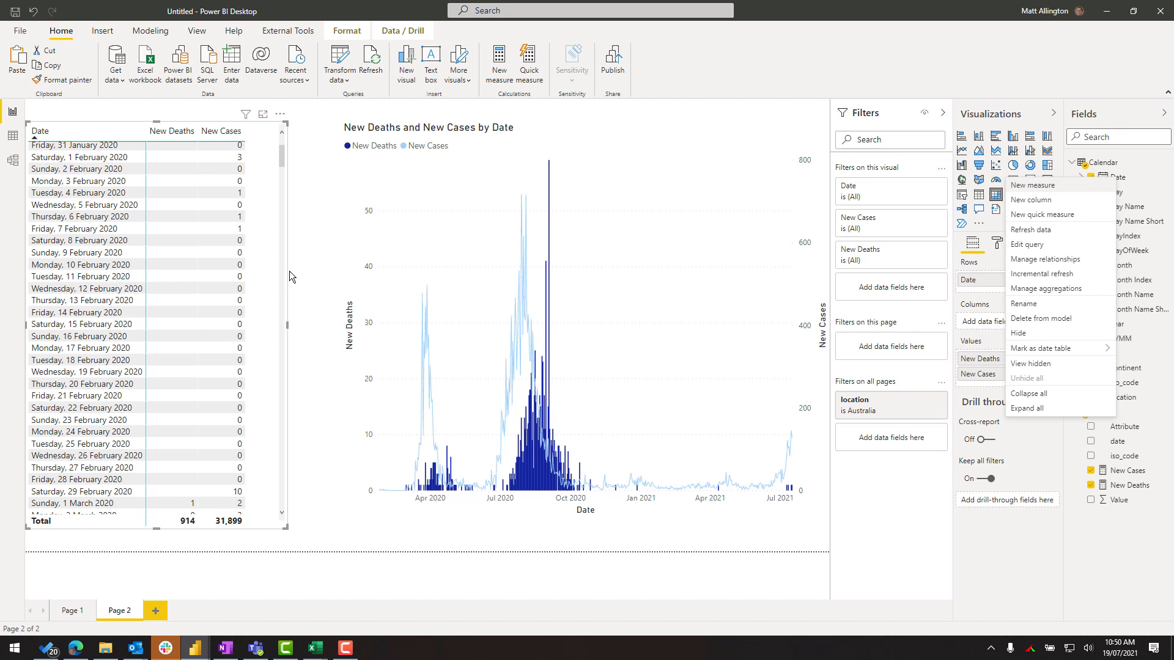
{"action": "left_click", "coordinate": [1041, 251]}
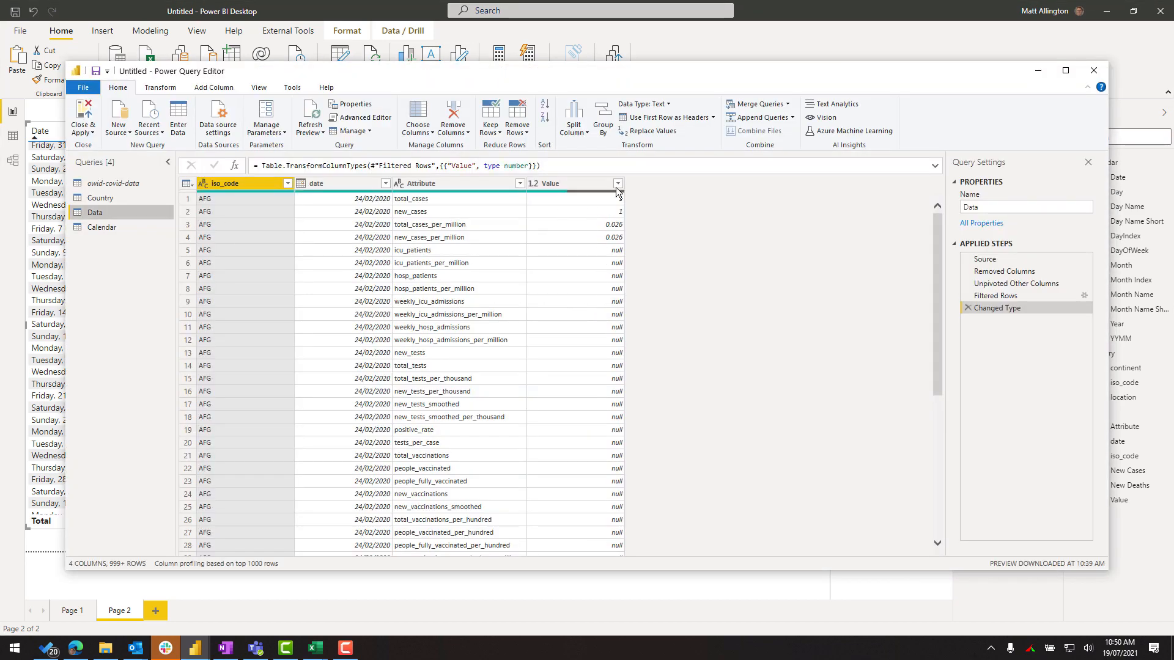
{"action": "left_click", "coordinate": [618, 182]}
{"action": "left_click", "coordinate": [445, 324]}
{"action": "left_click", "coordinate": [446, 337]}
{"action": "left_click", "coordinate": [550, 547]}
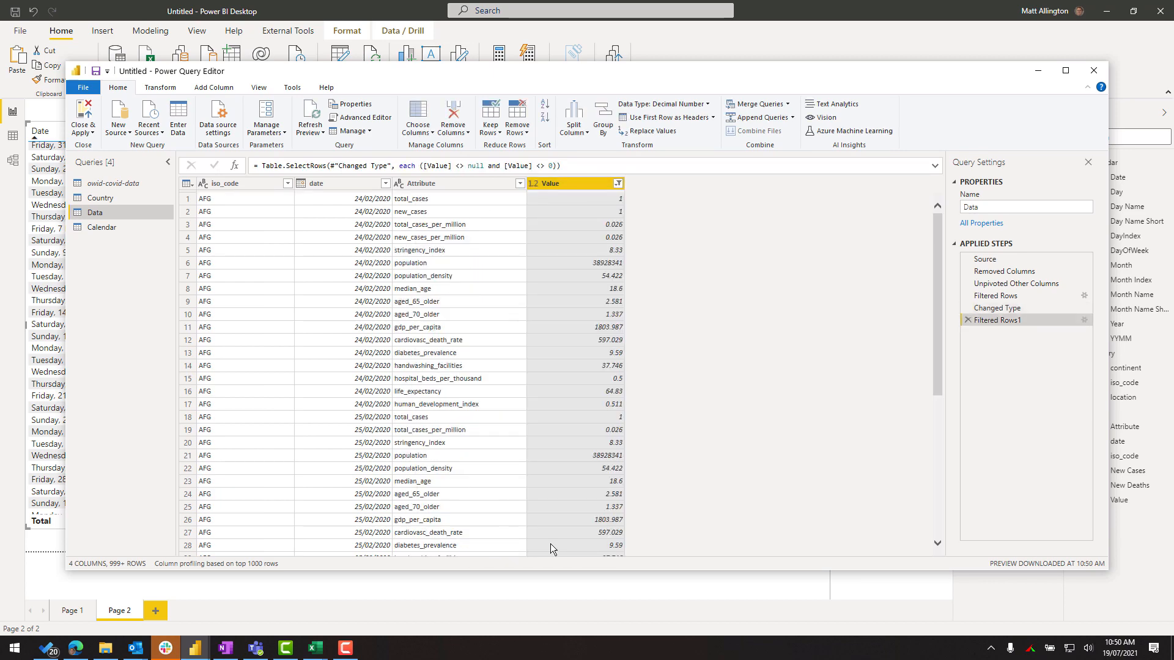
{"action": "left_click", "coordinate": [83, 113]}
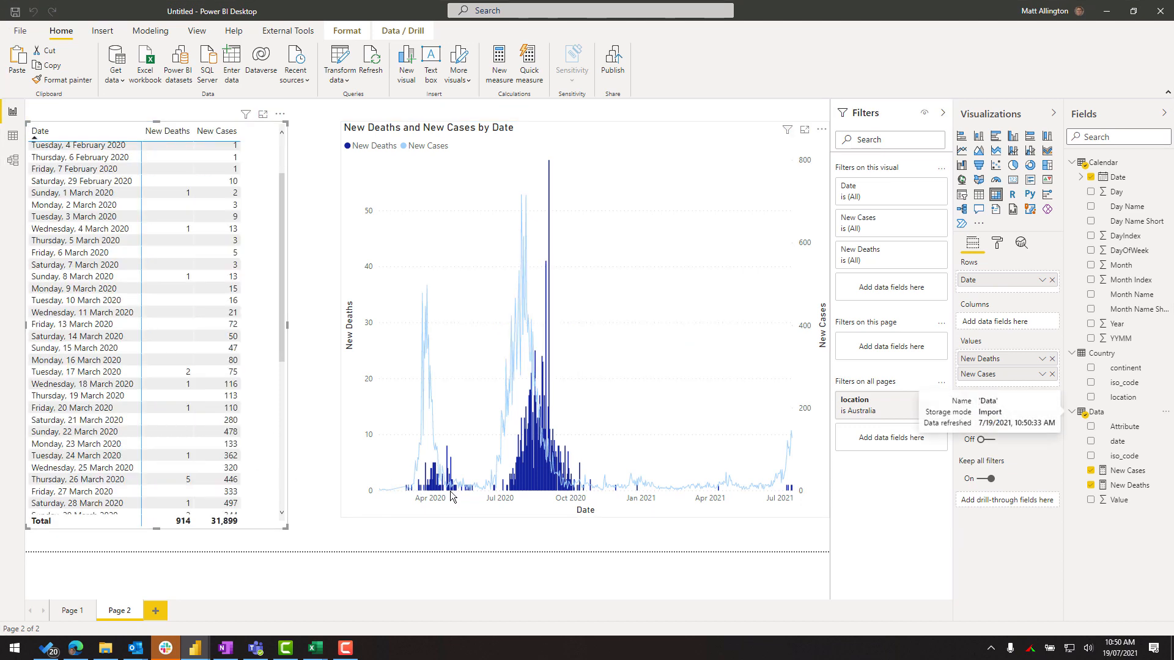
Examine the matrix's daily deaths and cases from March to June 2020 for where the first phase ends
{"action": "mouse_move", "coordinate": [406, 492]}
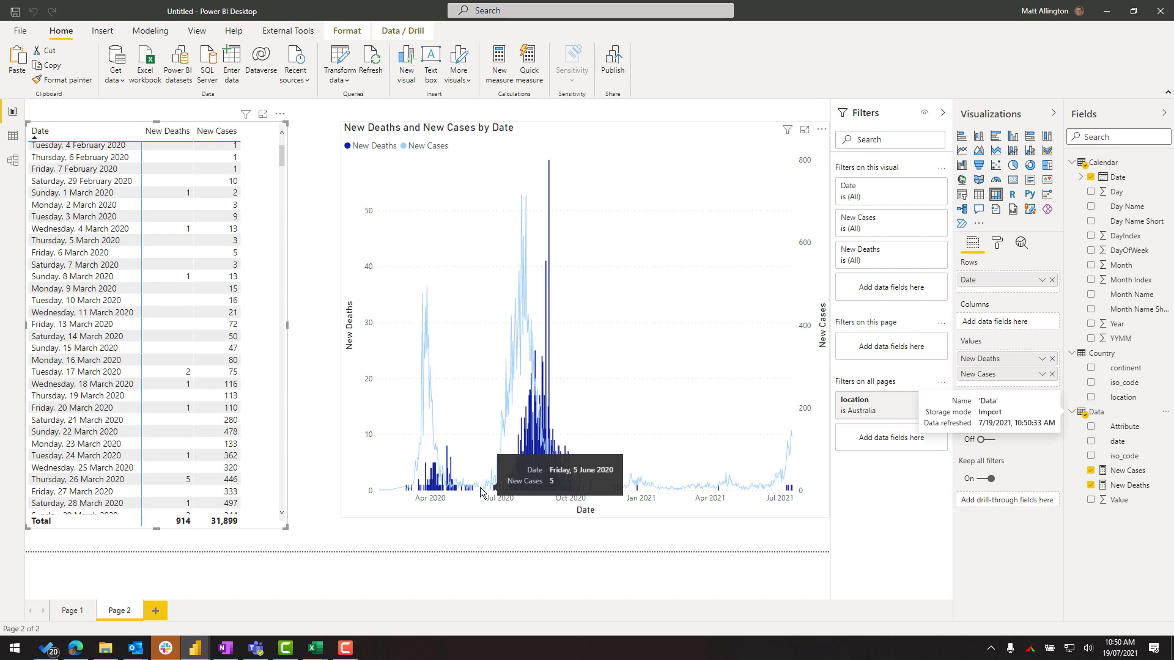
{"action": "scroll", "coordinate": [173, 367], "scroll_direction": "down", "scroll_amount": 14}
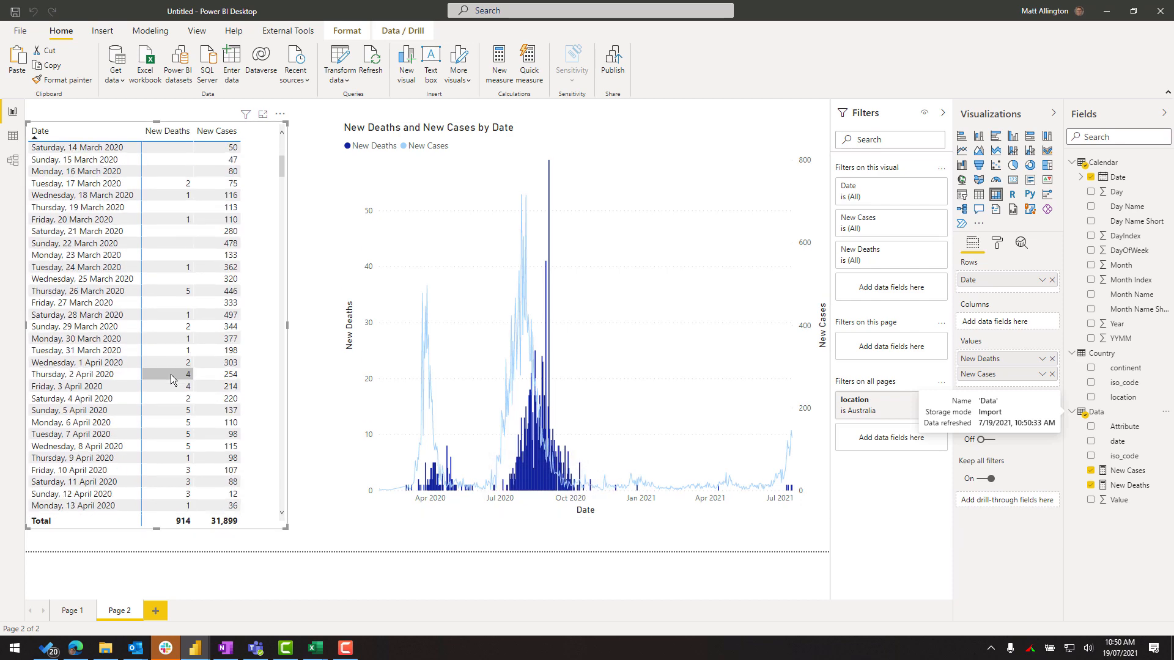
{"action": "scroll", "coordinate": [216, 386], "scroll_direction": "down", "scroll_amount": 4}
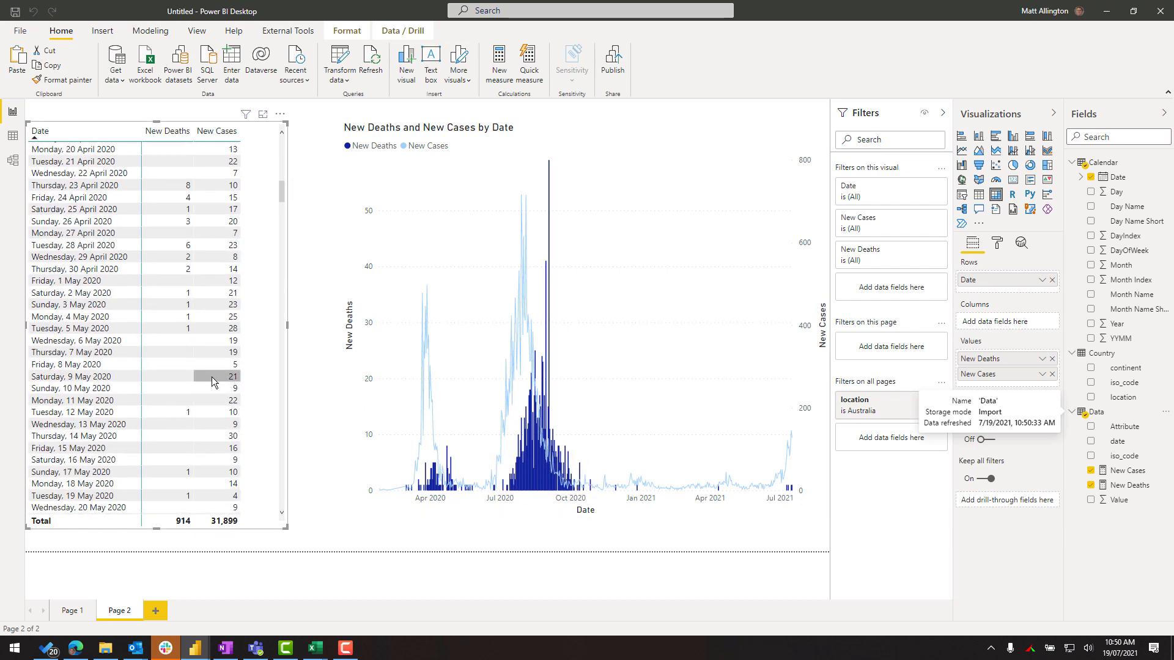
{"action": "scroll", "coordinate": [123, 344], "scroll_direction": "down", "scroll_amount": 5}
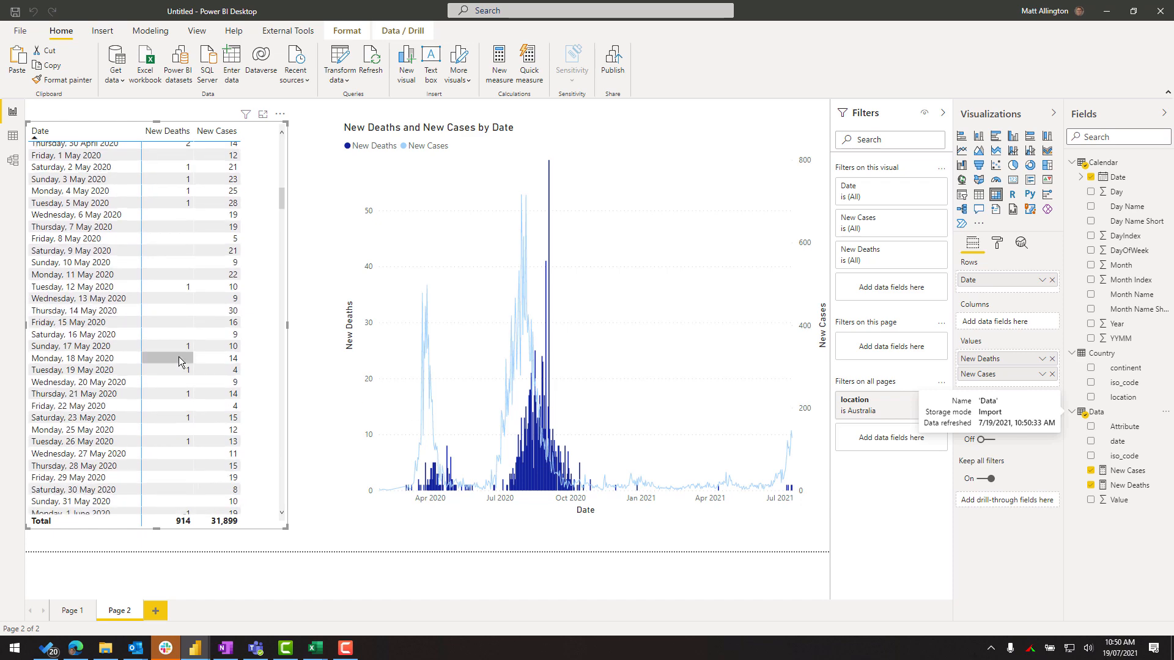
{"action": "scroll", "coordinate": [116, 366], "scroll_direction": "down", "scroll_amount": 4}
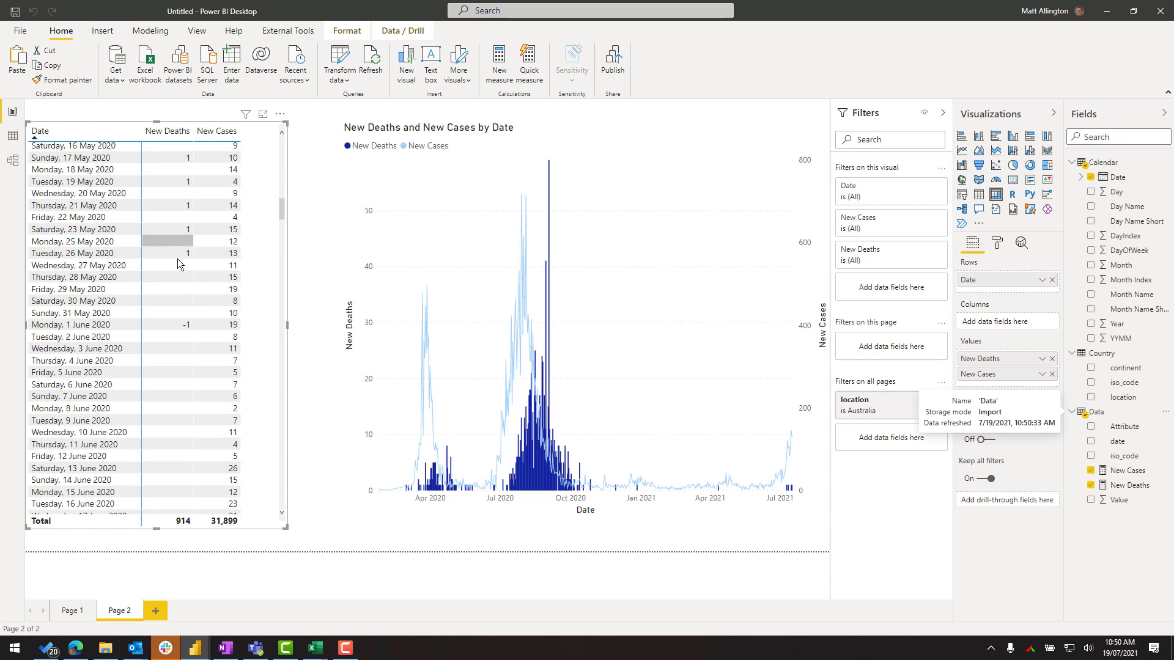
{"action": "scroll", "coordinate": [178, 232], "scroll_direction": "up", "scroll_amount": 4}
{"action": "scroll", "coordinate": [182, 288], "scroll_direction": "down", "scroll_amount": 4}
{"action": "scroll", "coordinate": [189, 385], "scroll_direction": "down", "scroll_amount": 8}
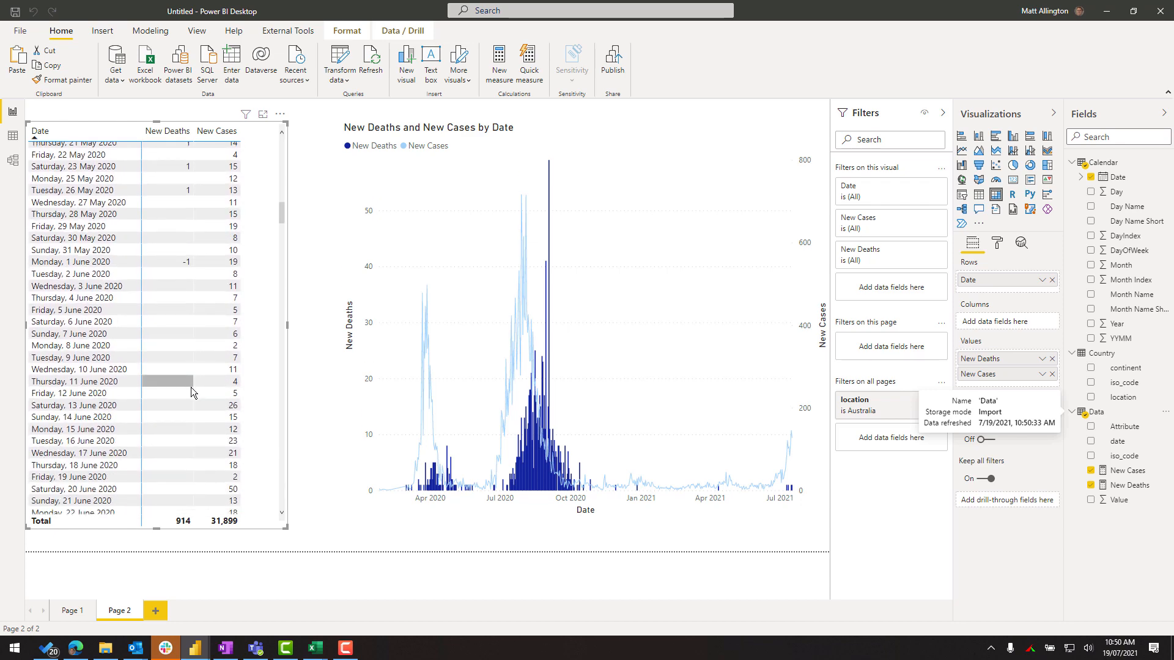
{"action": "scroll", "coordinate": [190, 376], "scroll_direction": "up", "scroll_amount": 3}
{"action": "scroll", "coordinate": [182, 334], "scroll_direction": "up", "scroll_amount": 3}
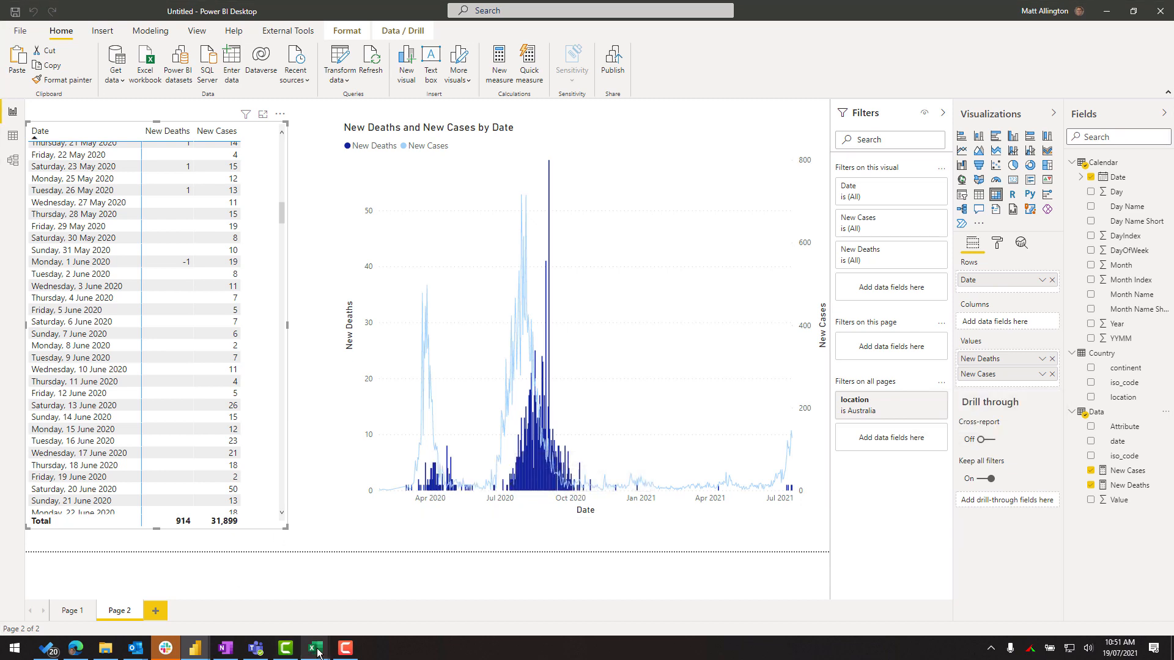
Switch to the Phases.xlsx workbook in Excel and review the dates of Phase 2, Phase 3 and Phase 4
{"action": "mouse_move", "coordinate": [317, 652]}
{"action": "left_click", "coordinate": [365, 595]}
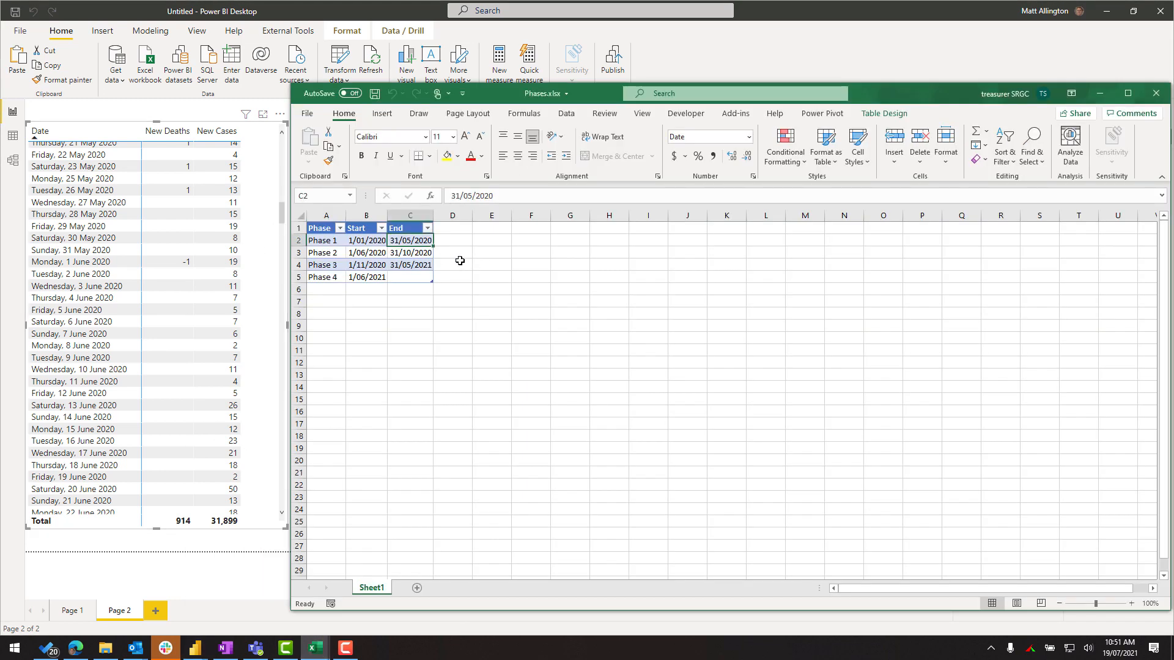
{"action": "left_click_drag", "start_coordinate": [367, 253], "coordinate": [410, 253]}
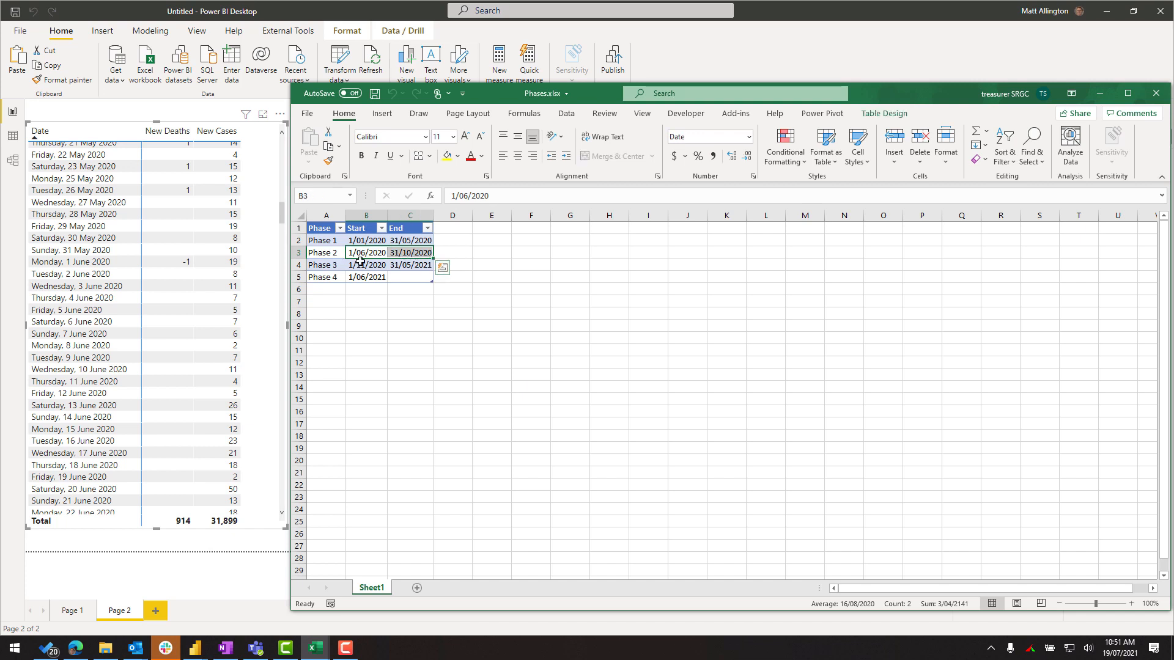
{"action": "left_click_drag", "start_coordinate": [362, 265], "coordinate": [406, 264]}
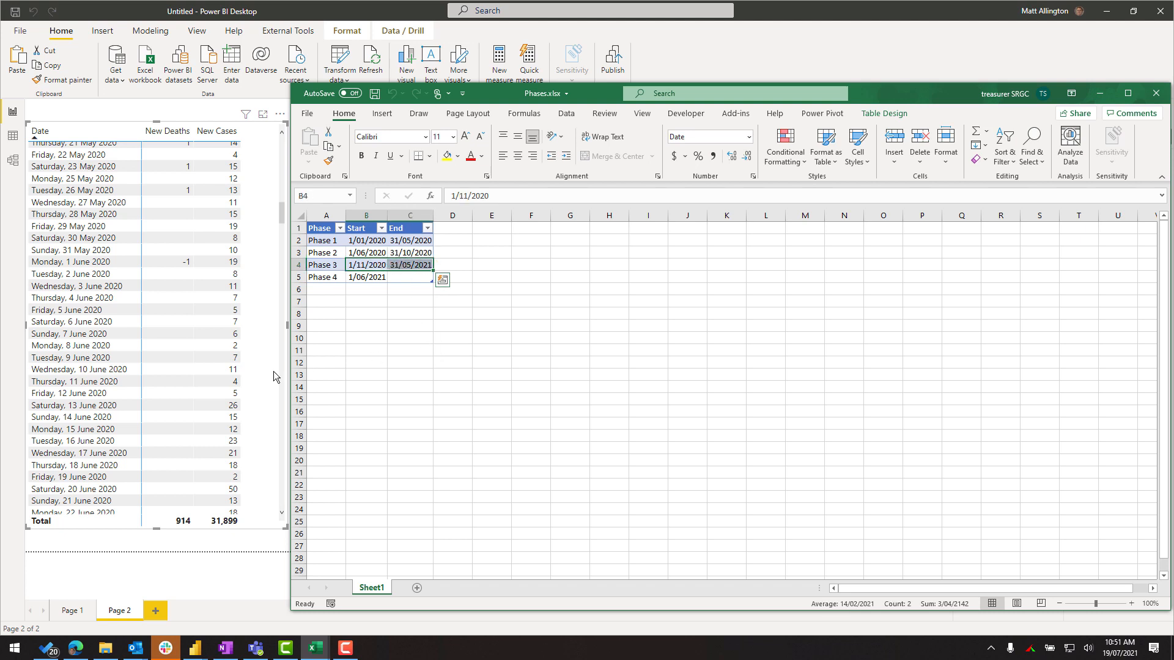
{"action": "left_click", "coordinate": [371, 279]}
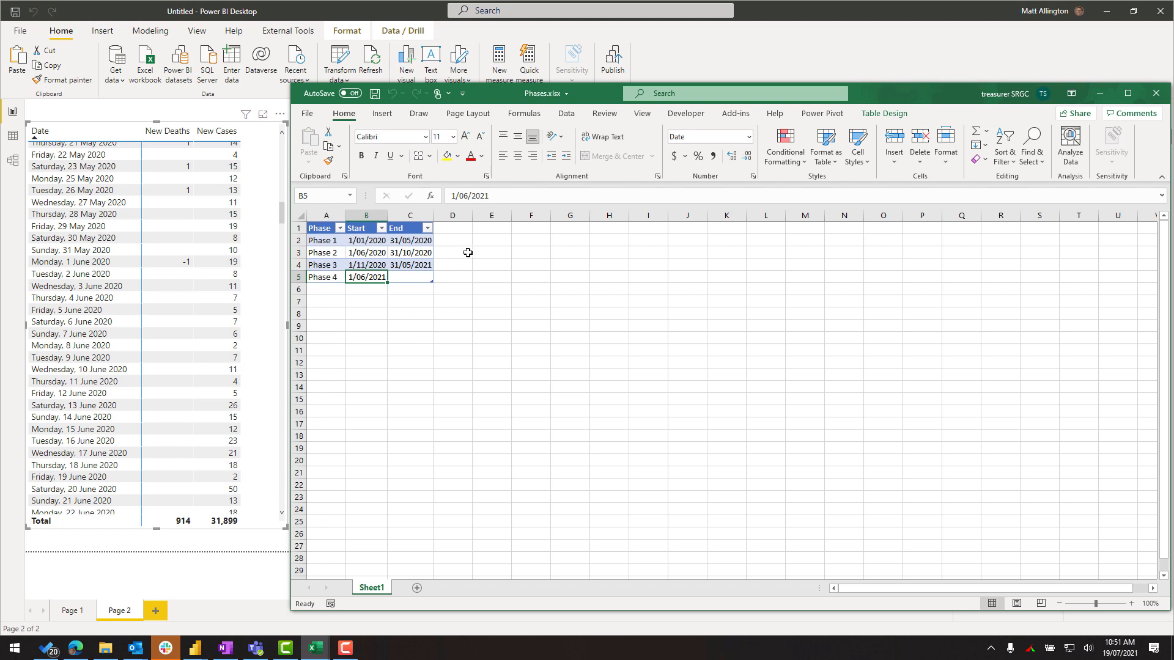
Close the Phases.xlsx and owid-covid-data.csv workbooks in Excel and return to the Power BI report
{"action": "left_click_drag", "start_coordinate": [960, 96], "coordinate": [851, 98]}
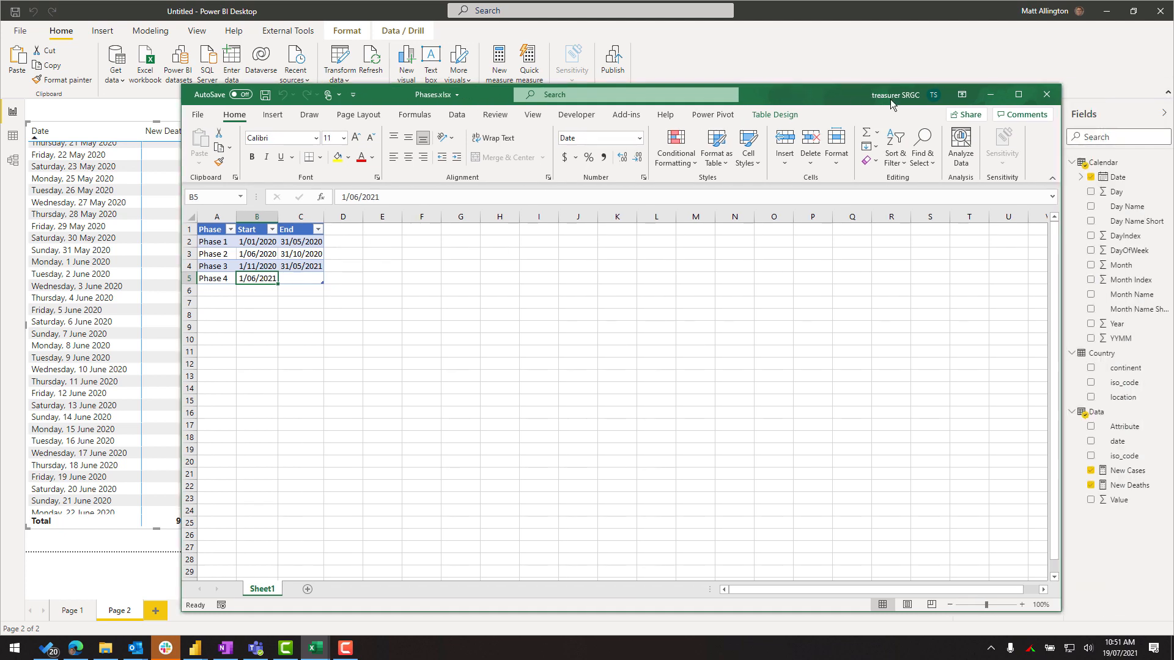
{"action": "left_click", "coordinate": [1056, 95]}
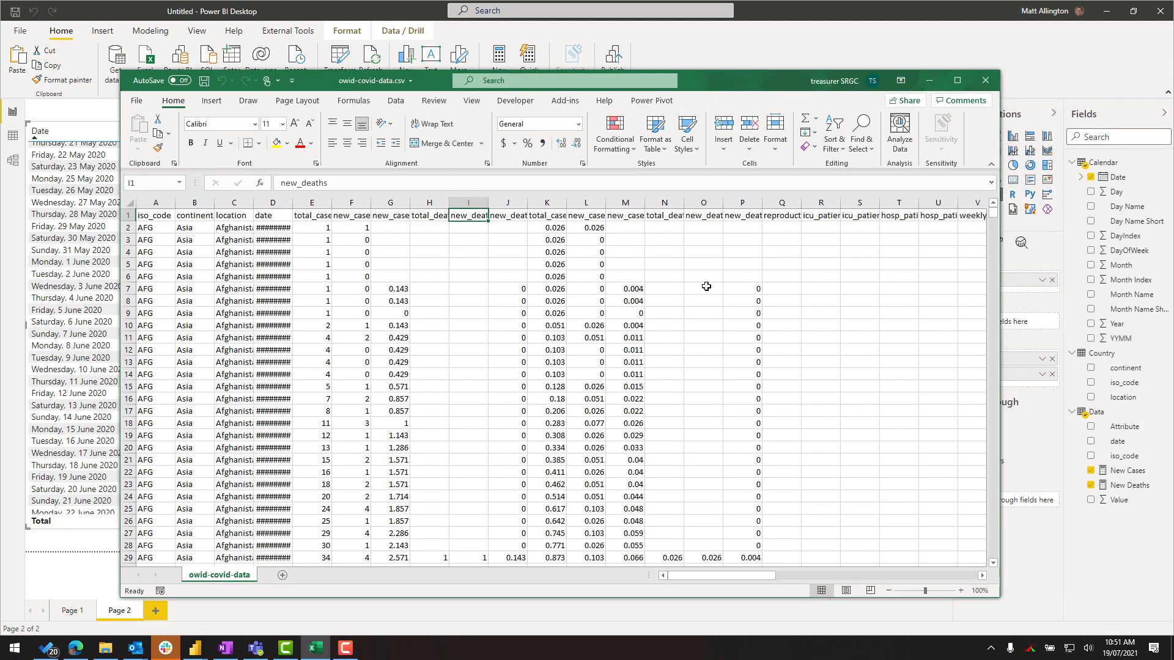
{"action": "left_click", "coordinate": [993, 85]}
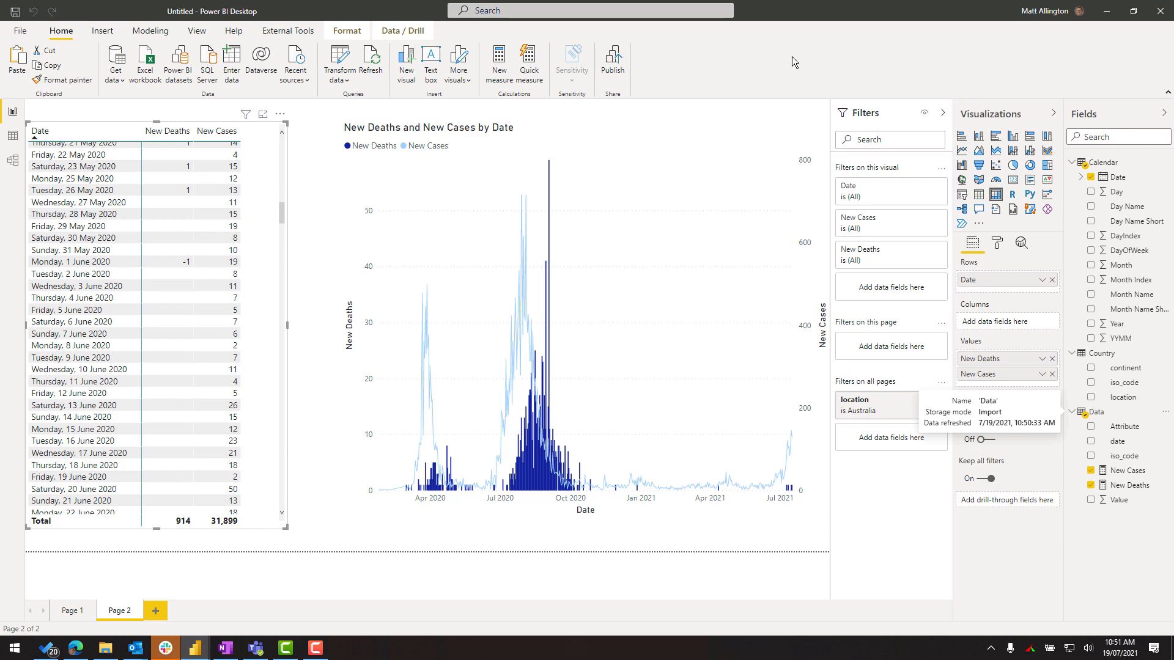
Open the query editor and import the Phases table from the Phases.xlsx workbook in the COVID folder as a new query
{"action": "right_click", "coordinate": [1122, 167]}
{"action": "left_click", "coordinate": [1055, 231]}
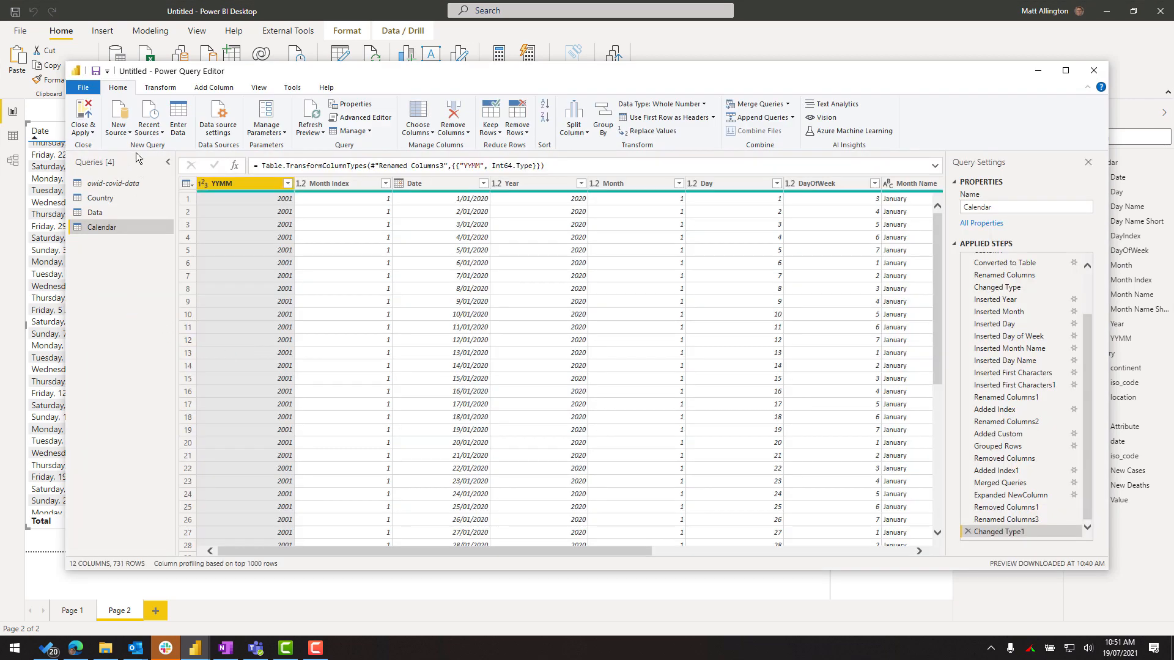
{"action": "left_click", "coordinate": [123, 132]}
{"action": "left_click", "coordinate": [132, 167]}
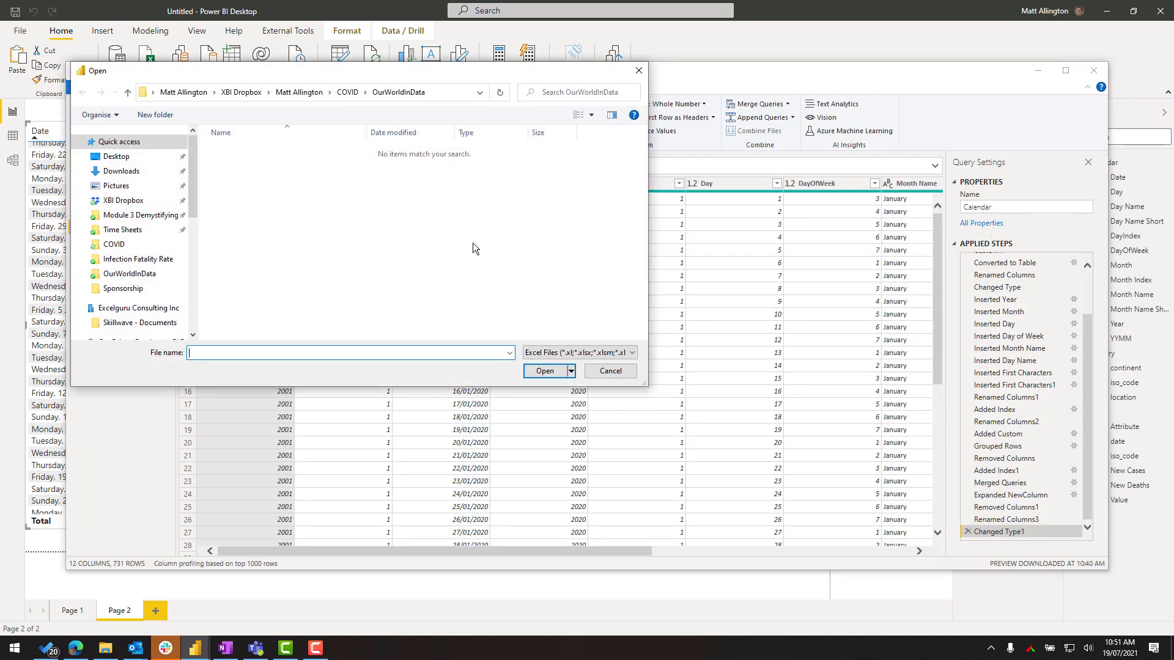
{"action": "left_click", "coordinate": [348, 91]}
{"action": "left_click", "coordinate": [256, 176]}
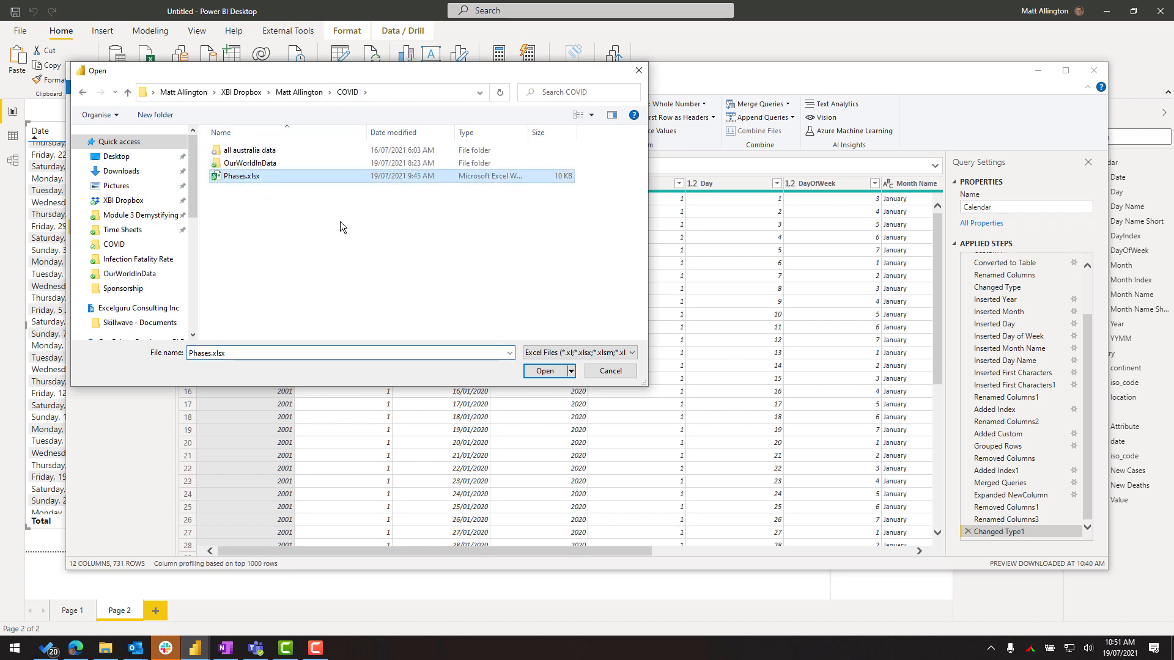
{"action": "left_click", "coordinate": [550, 371]}
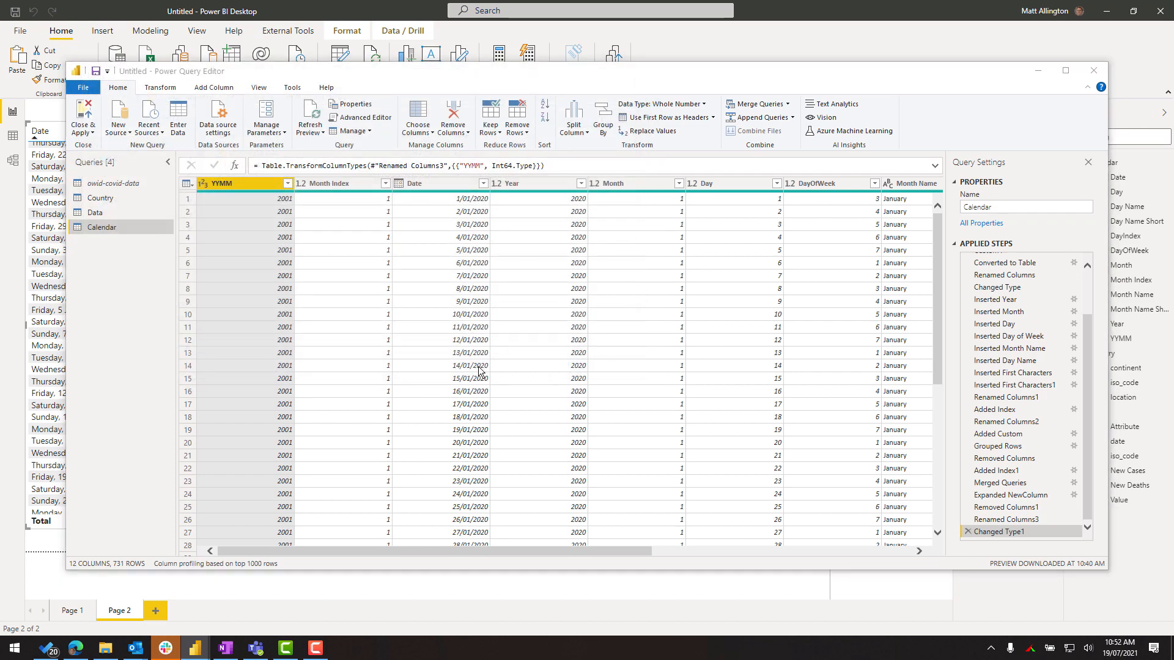
{"action": "left_click", "coordinate": [356, 205]}
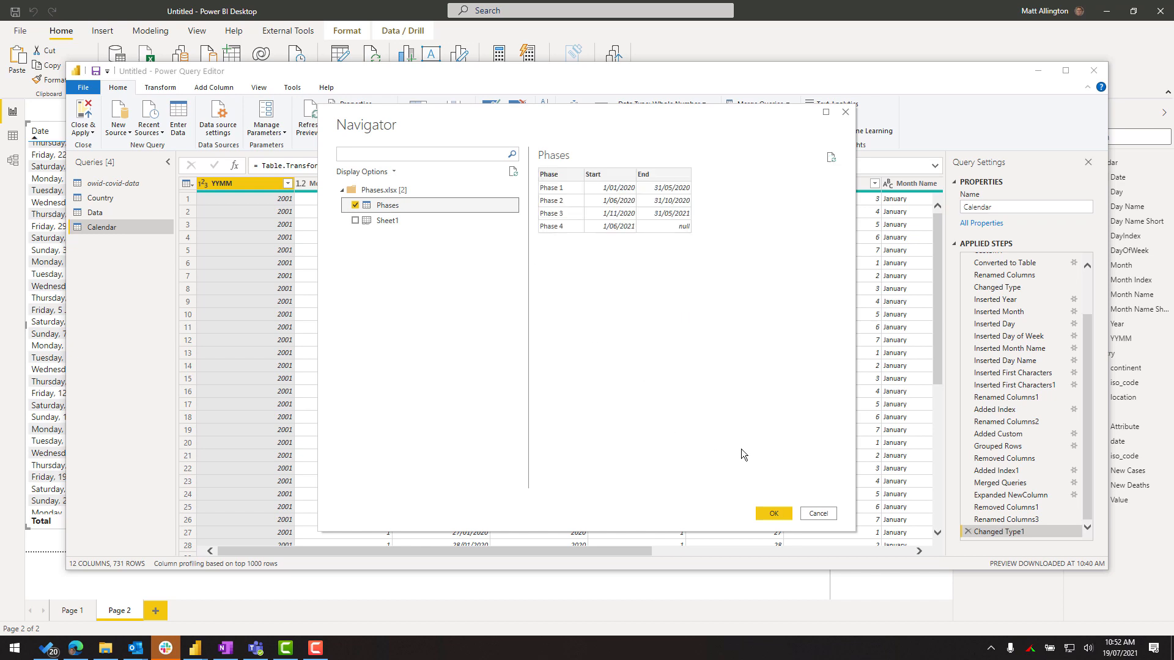
{"action": "left_click", "coordinate": [785, 514]}
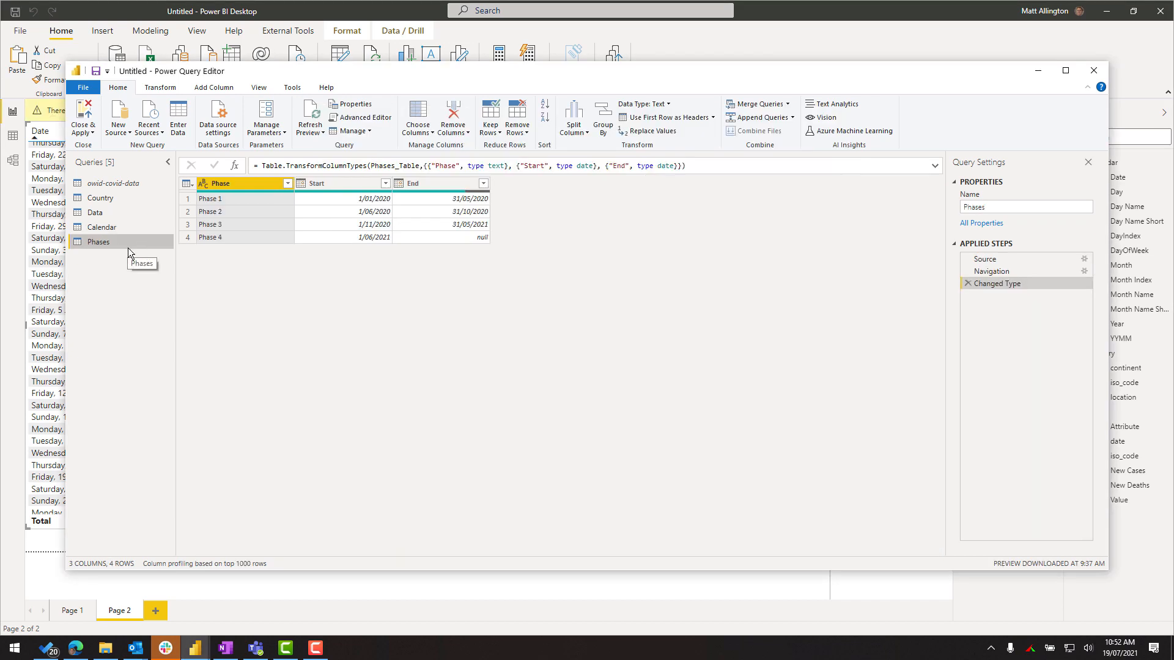
Disable loading of the Phases query into the model and bring up the Calendar query for review
{"action": "right_click", "coordinate": [102, 246]}
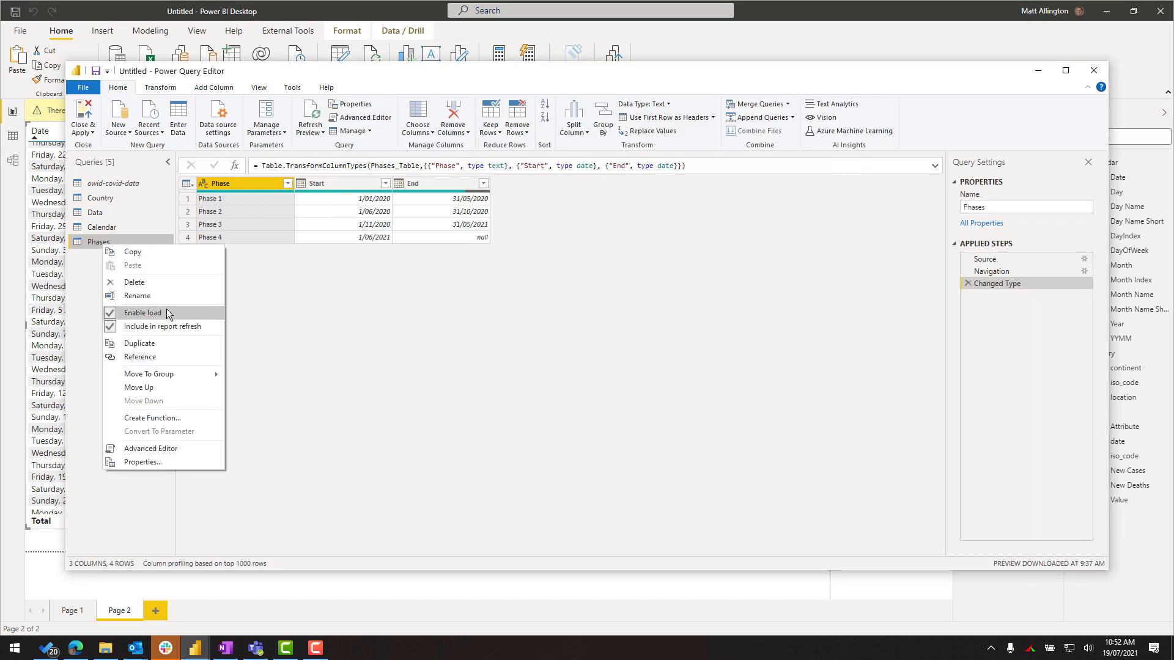
{"action": "left_click", "coordinate": [168, 310]}
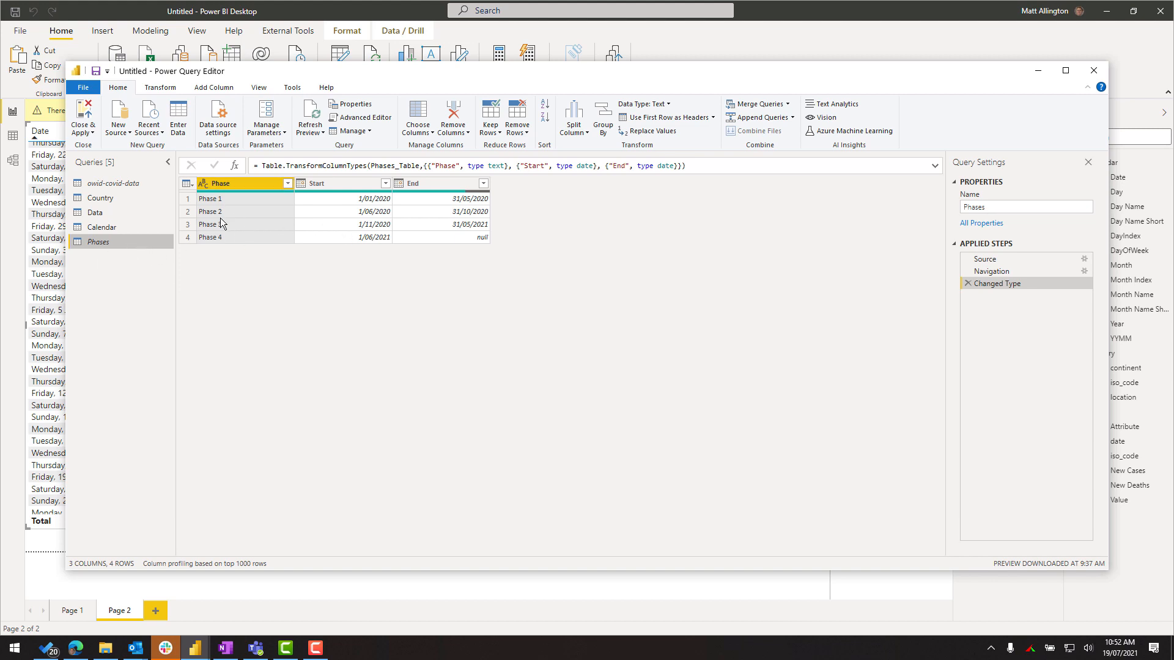
{"action": "left_click", "coordinate": [118, 234]}
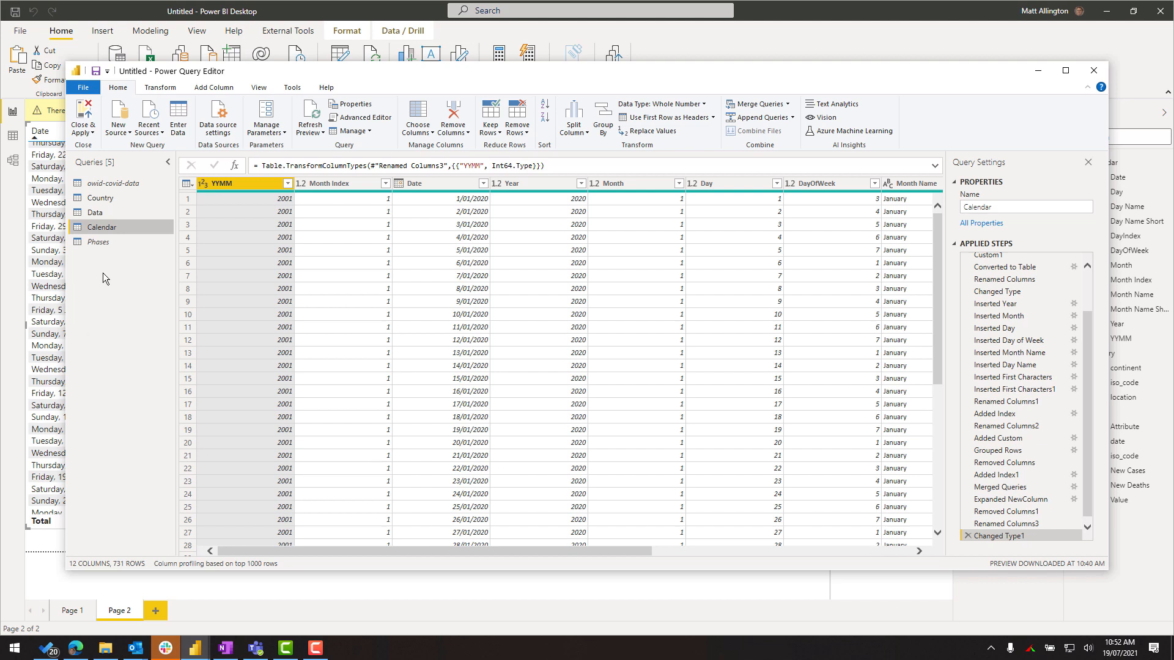
In the Phases query, replace null in the End column with the placeholder date 1/1/2020
{"action": "left_click", "coordinate": [111, 242]}
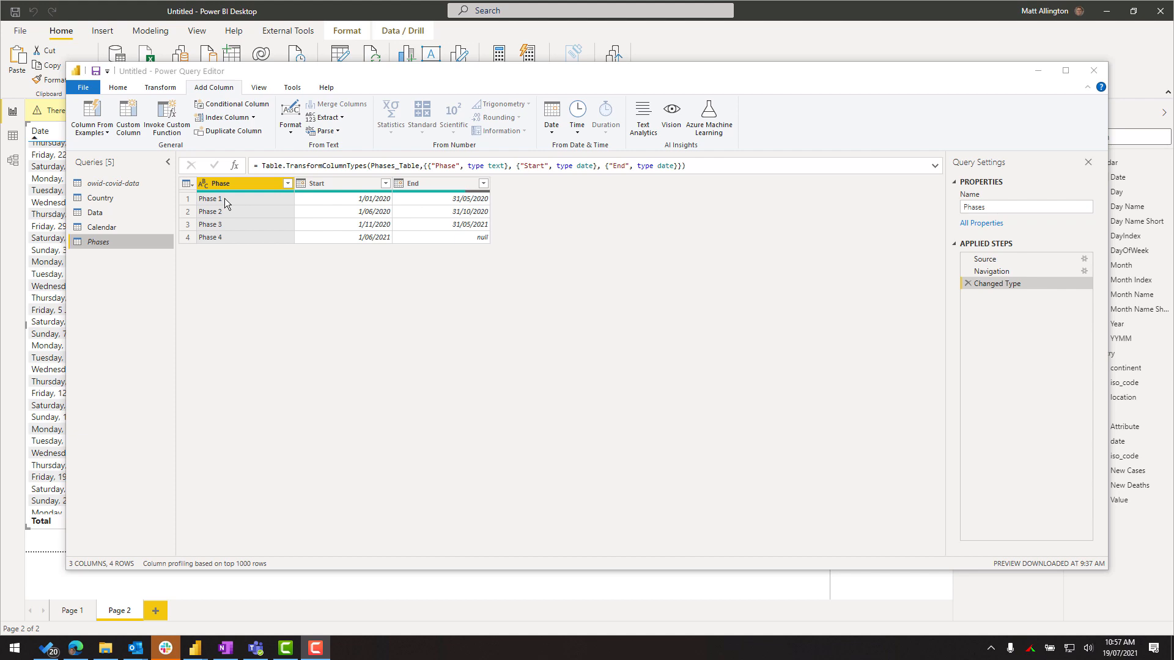
{"action": "left_click", "coordinate": [459, 239]}
{"action": "left_click", "coordinate": [454, 189]}
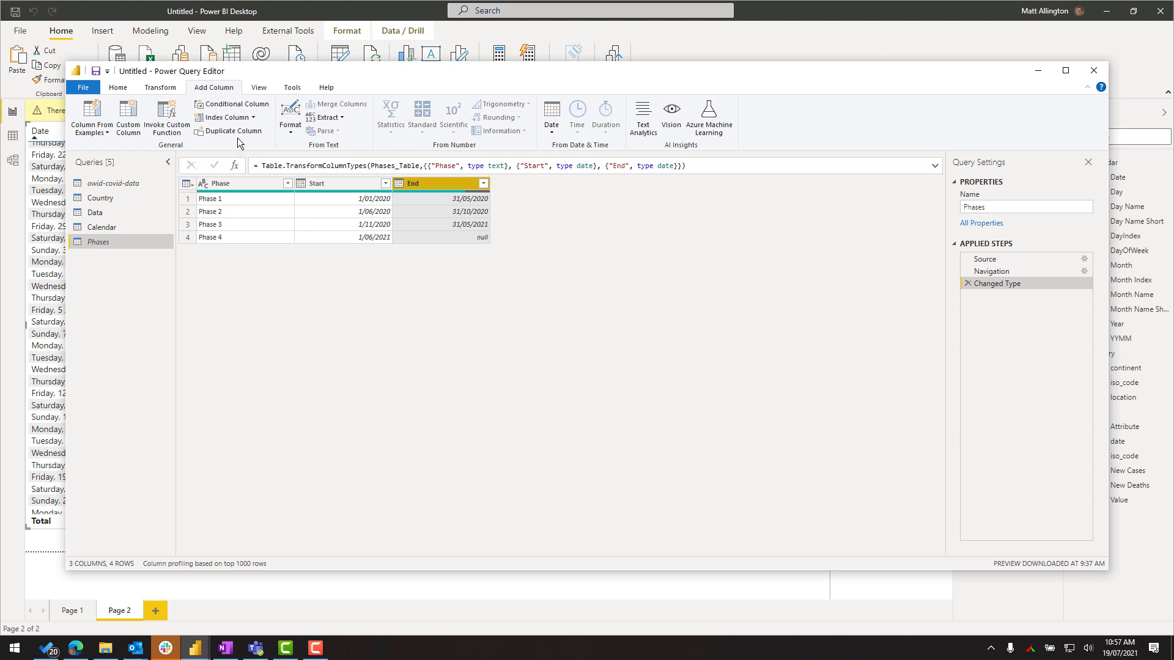
{"action": "left_click", "coordinate": [162, 90]}
{"action": "left_click", "coordinate": [340, 104]}
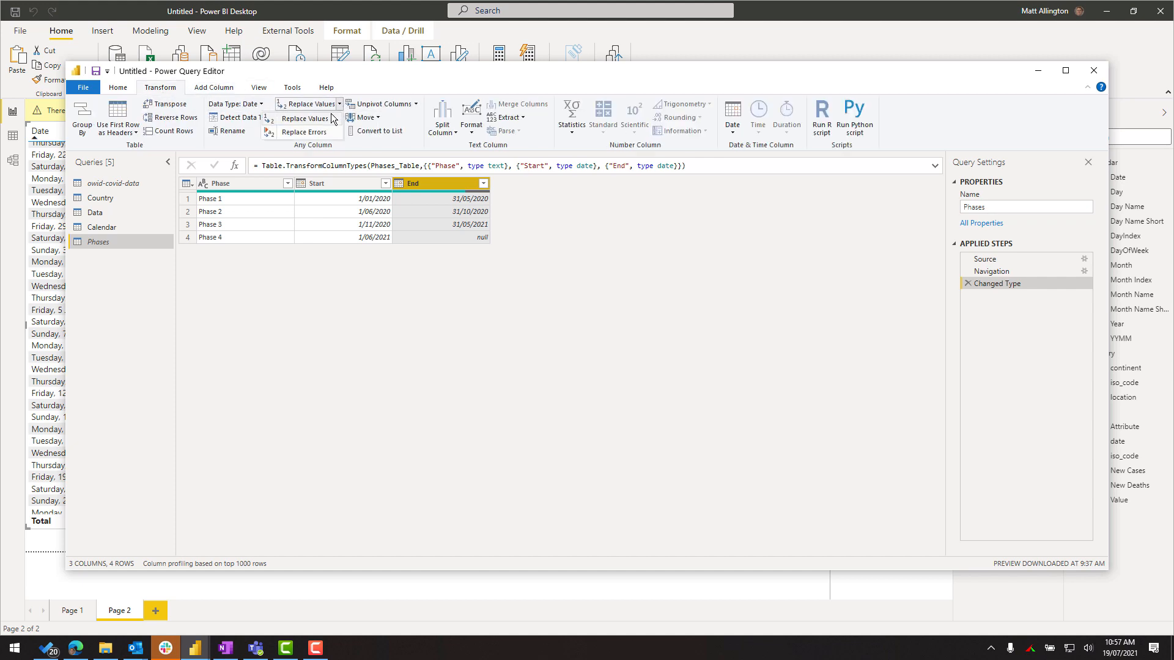
{"action": "left_click", "coordinate": [328, 116]}
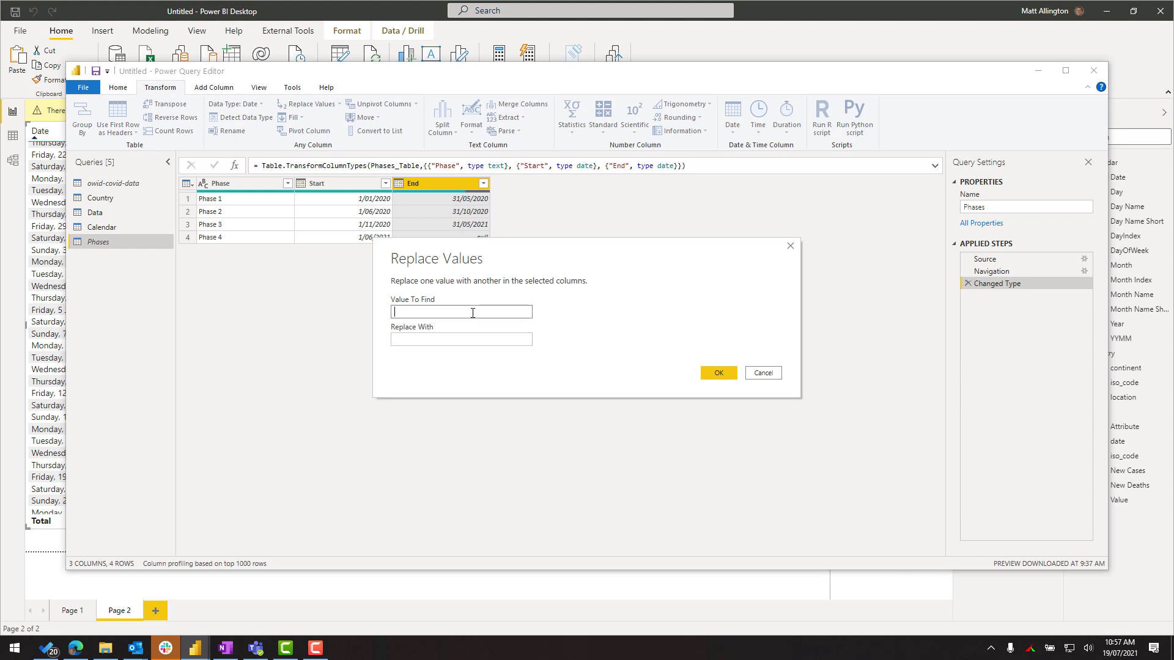
{"action": "type", "text": "null"}
{"action": "key", "text": "Tab"}
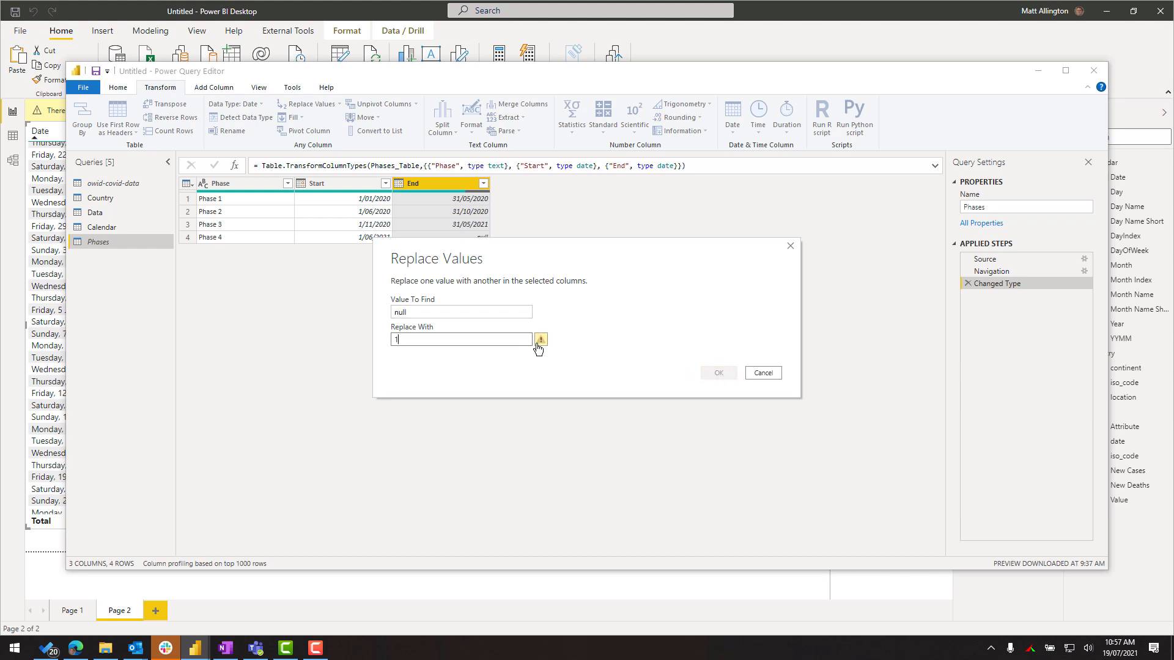
{"action": "key", "text": "ctrl+a"}
{"action": "type", "text": "1/1/2020"}
{"action": "key", "text": "Return"}
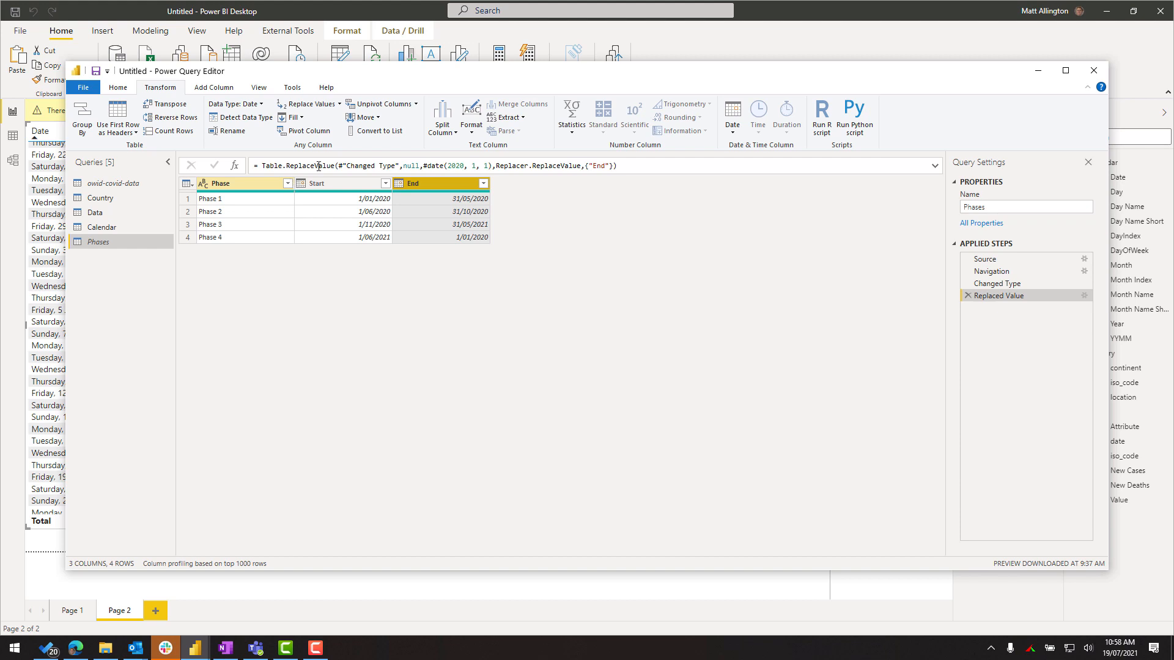
Edit the Replaced Value formula so null End dates are replaced with DateTime.LocalNow() instead of the fixed date
{"action": "left_click_drag", "start_coordinate": [423, 165], "coordinate": [492, 165]}
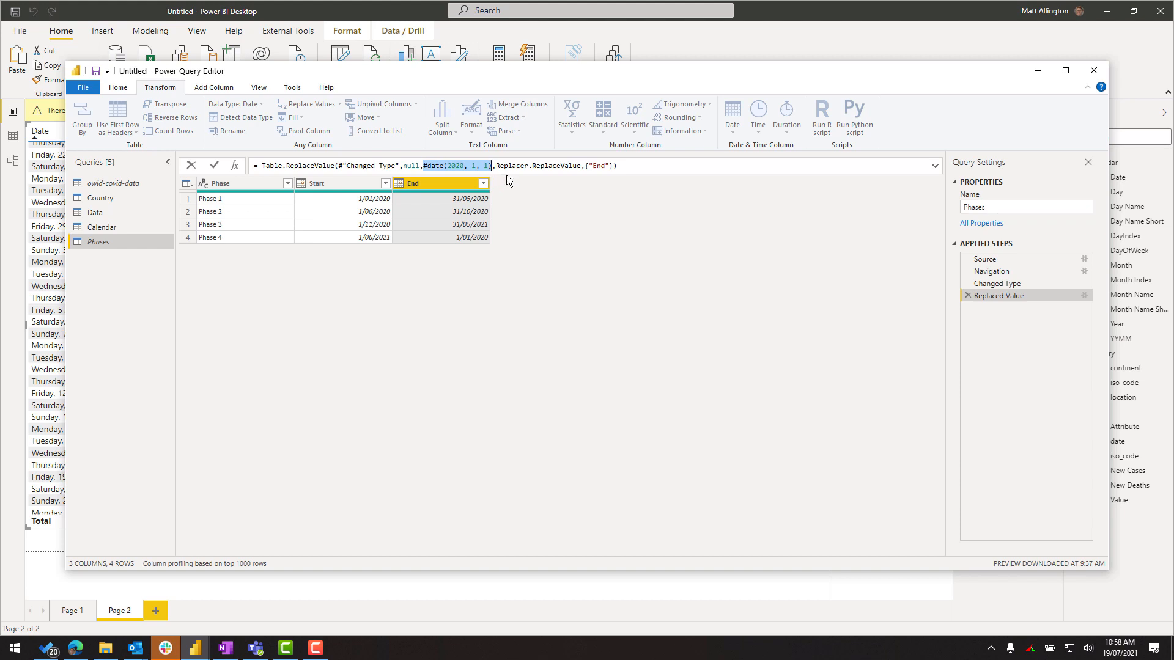
{"action": "key", "text": "BackSpace"}
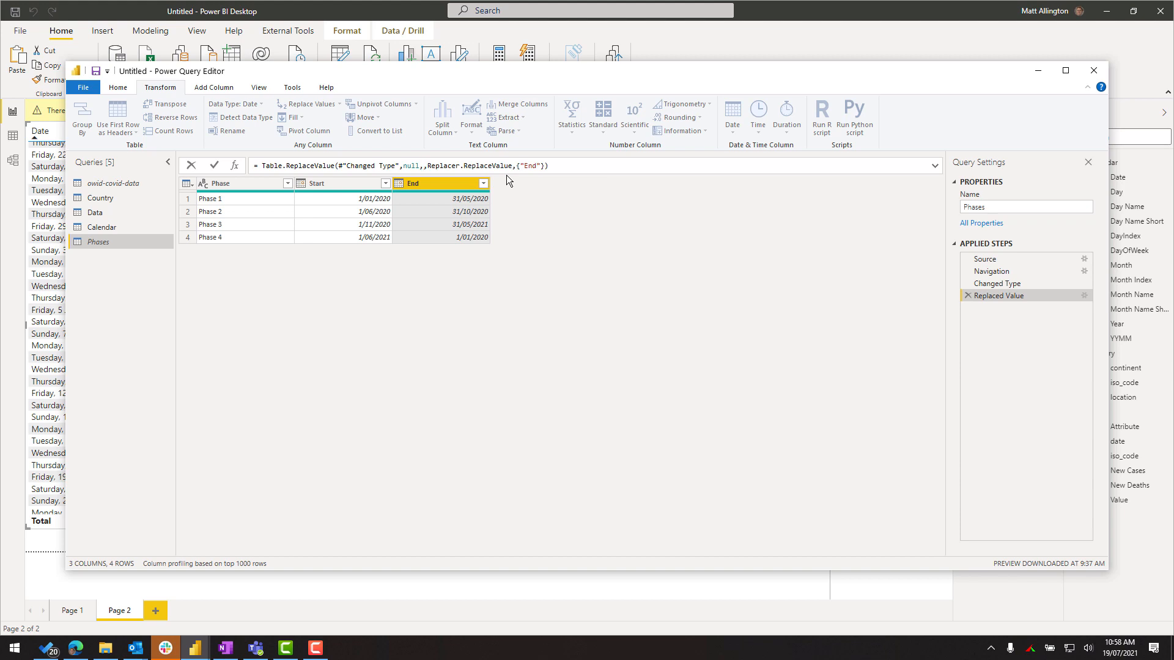
{"action": "type", "text": "Local"}
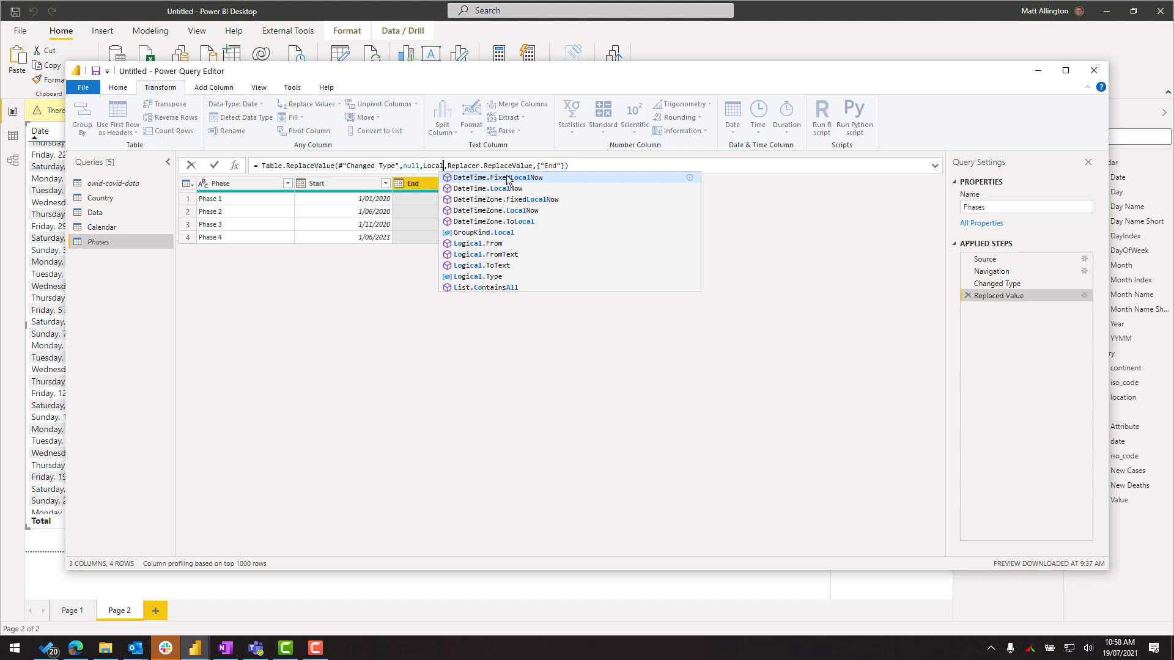
{"action": "double_click", "coordinate": [509, 187]}
{"action": "key", "text": "Return"}
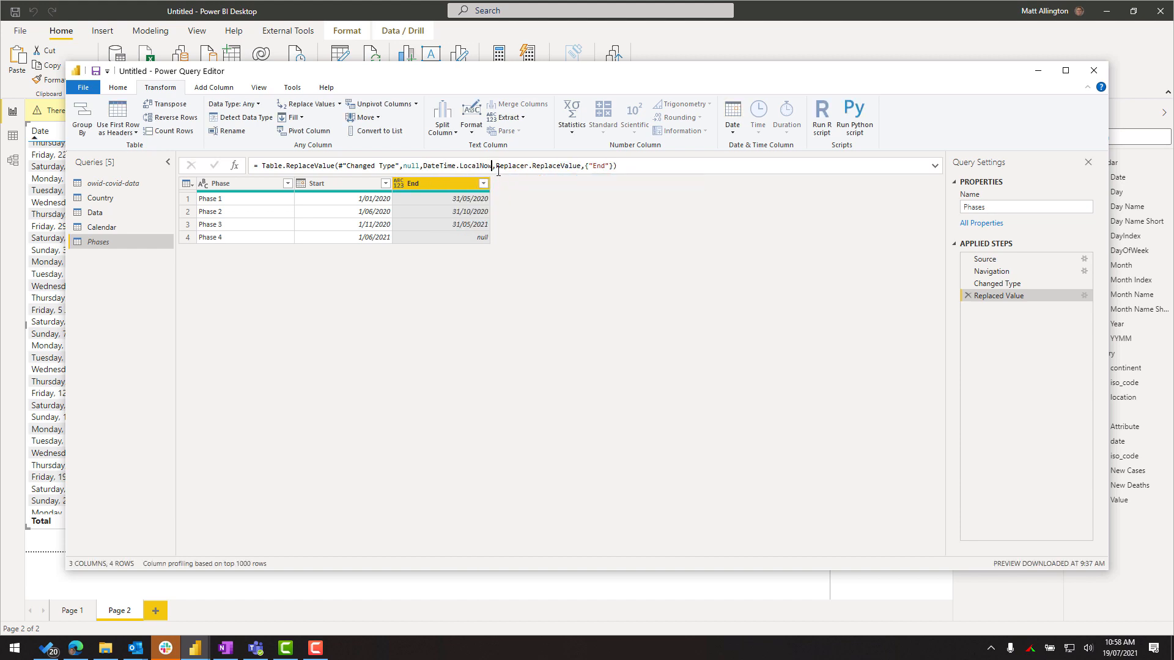
{"action": "left_click", "coordinate": [496, 172]}
{"action": "type", "text": "()"}
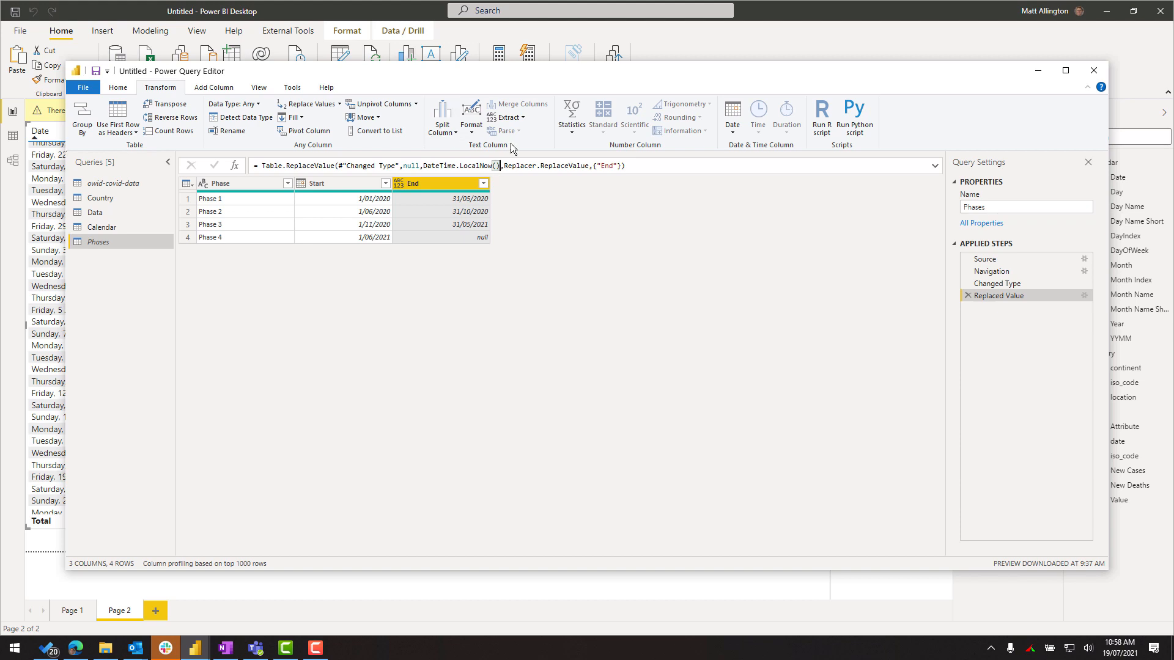
{"action": "left_click", "coordinate": [675, 168]}
{"action": "key", "text": "Return"}
Wrap the replacement value in DateTime.Date so the formula uses DateTime.Date(DateTime.LocalNow()) for the End column
{"action": "left_click", "coordinate": [432, 167]}
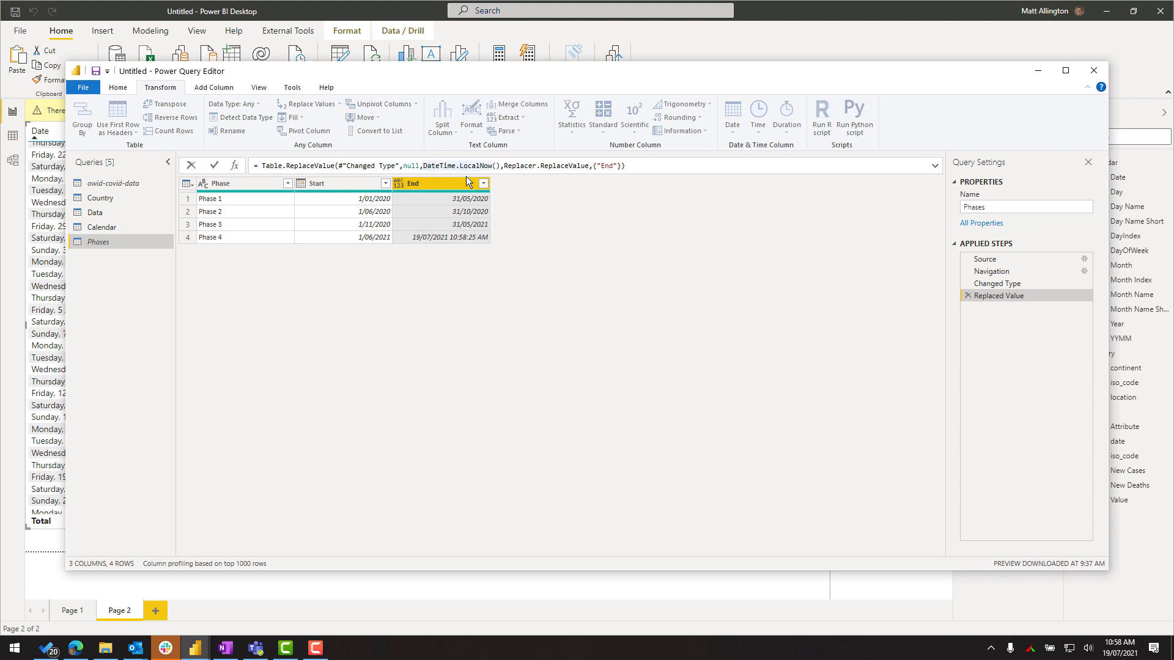
{"action": "type", "text": "("}
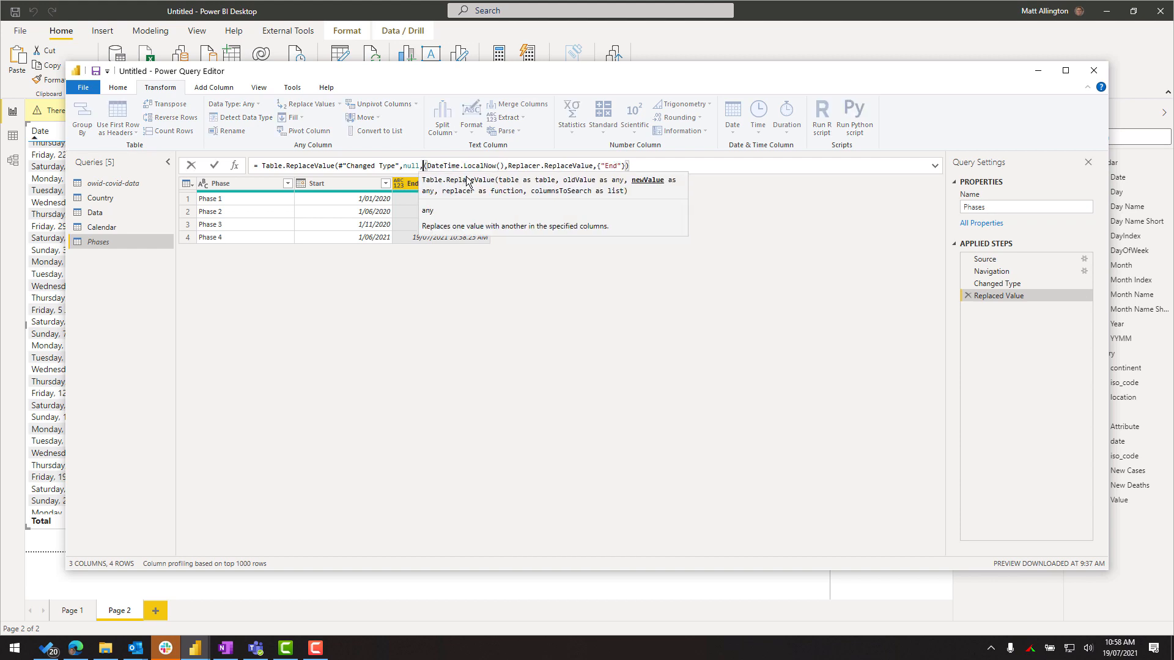
{"action": "type", "text": "Datet"}
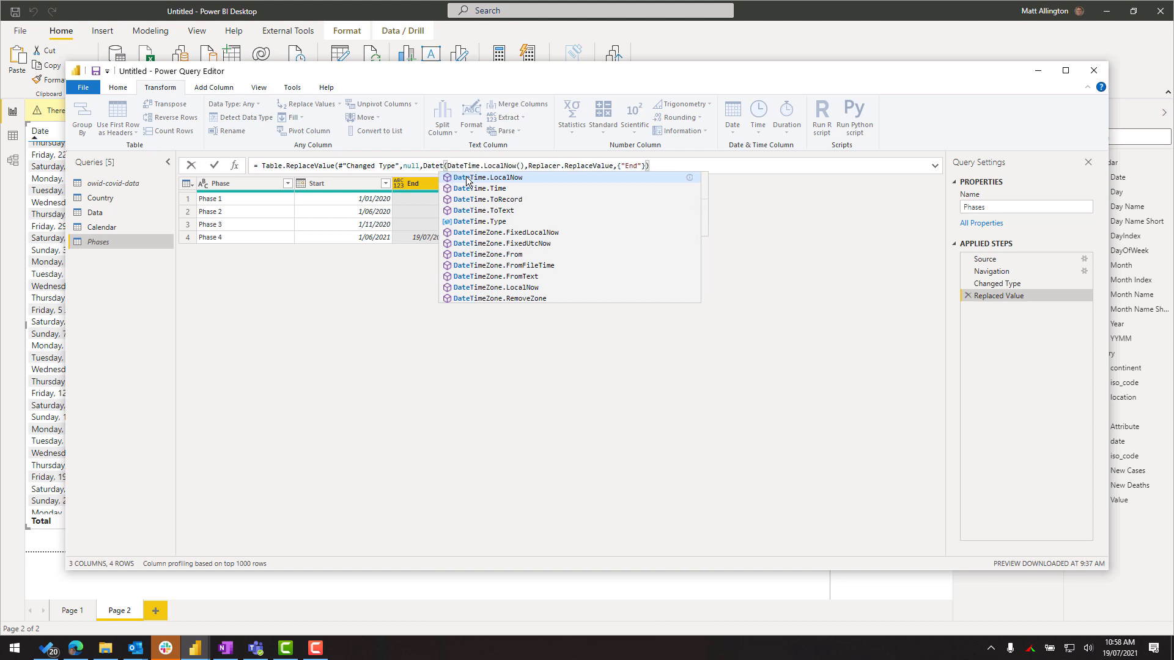
{"action": "type", "text": "ime.d"}
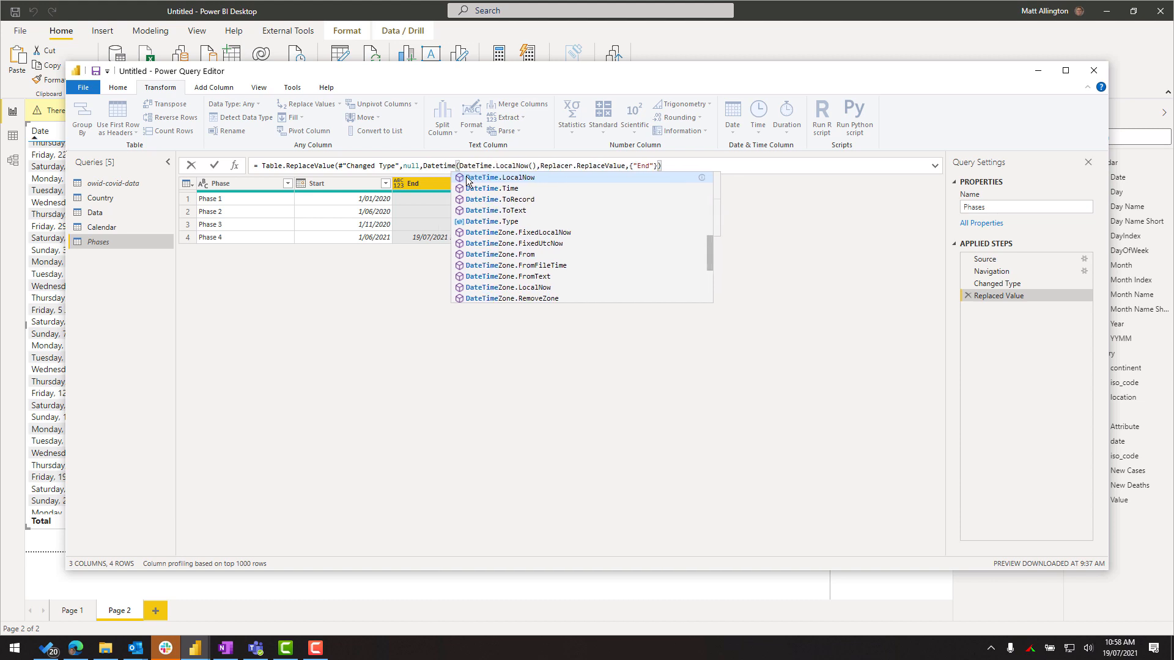
{"action": "left_click", "coordinate": [467, 177]}
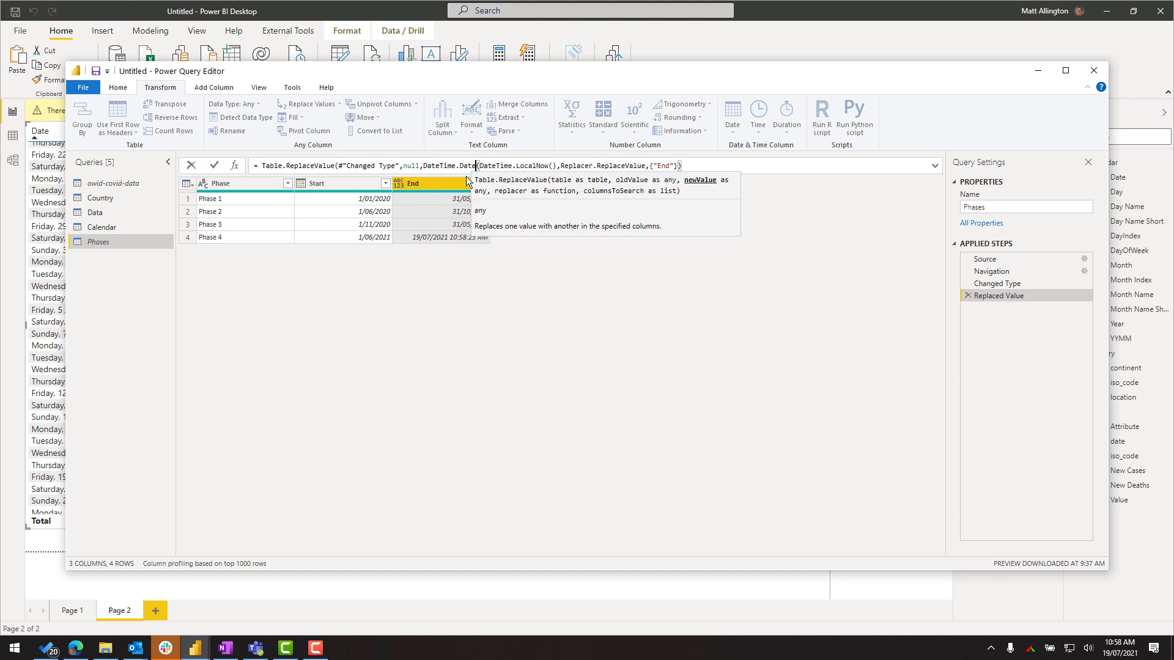
{"action": "key", "text": "Right"}
{"action": "key", "text": "Right"}
{"action": "key", "text": "Right"}
{"action": "key", "text": "Right"}
{"action": "key", "text": "Right"}
{"action": "key", "text": "Right"}
{"action": "key", "text": "Right"}
{"action": "key", "text": "Right"}
{"action": "key", "text": "Right"}
{"action": "key", "text": "Right"}
{"action": "key", "text": "Right"}
{"action": "key", "text": "Right"}
{"action": "key", "text": "Right"}
{"action": "key", "text": "Right"}
{"action": "key", "text": "Right"}
{"action": "key", "text": "Right"}
{"action": "key", "text": "Right"}
{"action": "key", "text": "Right"}
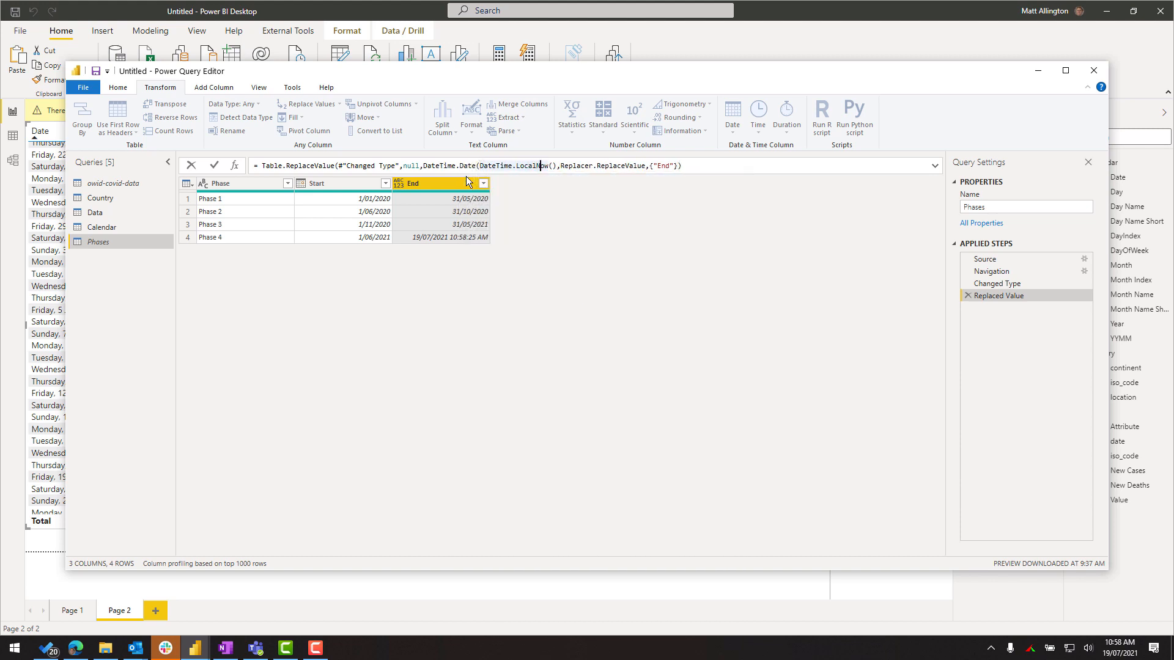
{"action": "type", "text": ")"}
{"action": "key", "text": "Return"}
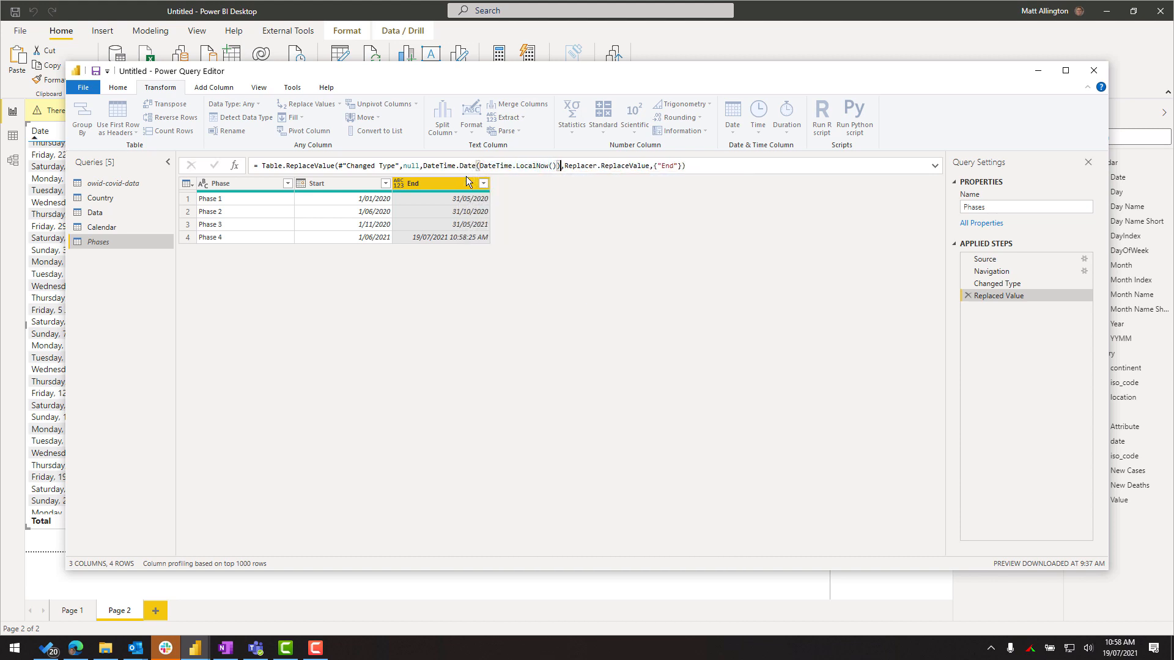
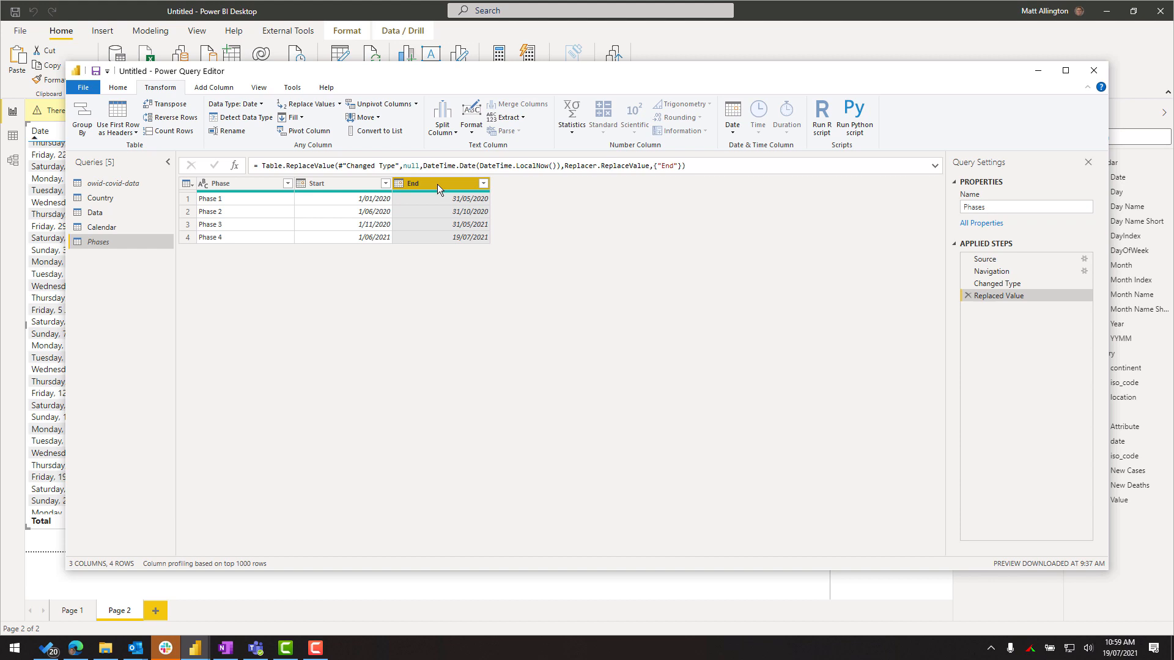
Add a custom column to Phases and begin its formula with List.Dates, using [Start] as the start date
{"action": "left_click", "coordinate": [214, 87]}
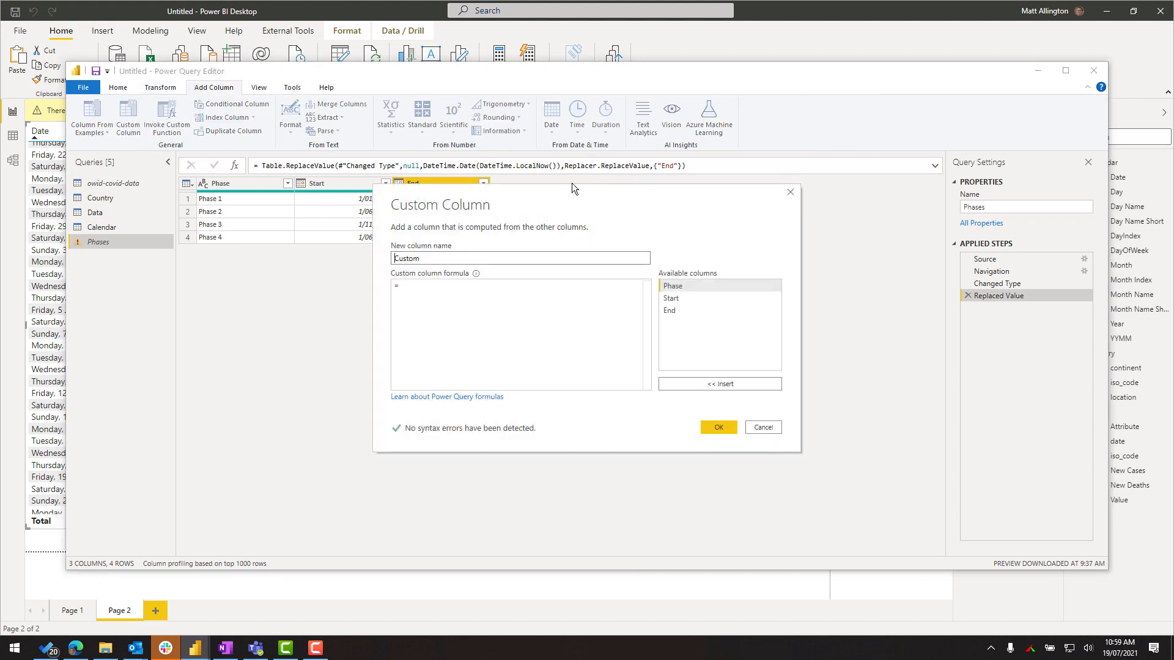
{"action": "left_click_drag", "start_coordinate": [556, 193], "coordinate": [703, 212]}
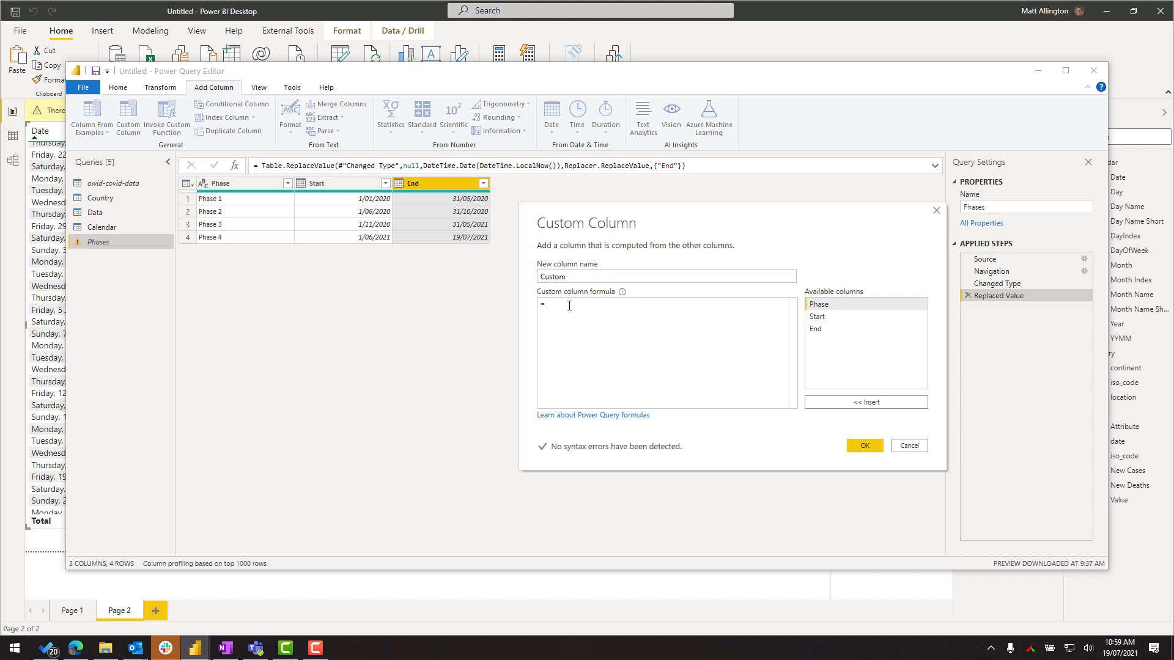
{"action": "type", "text": "List"}
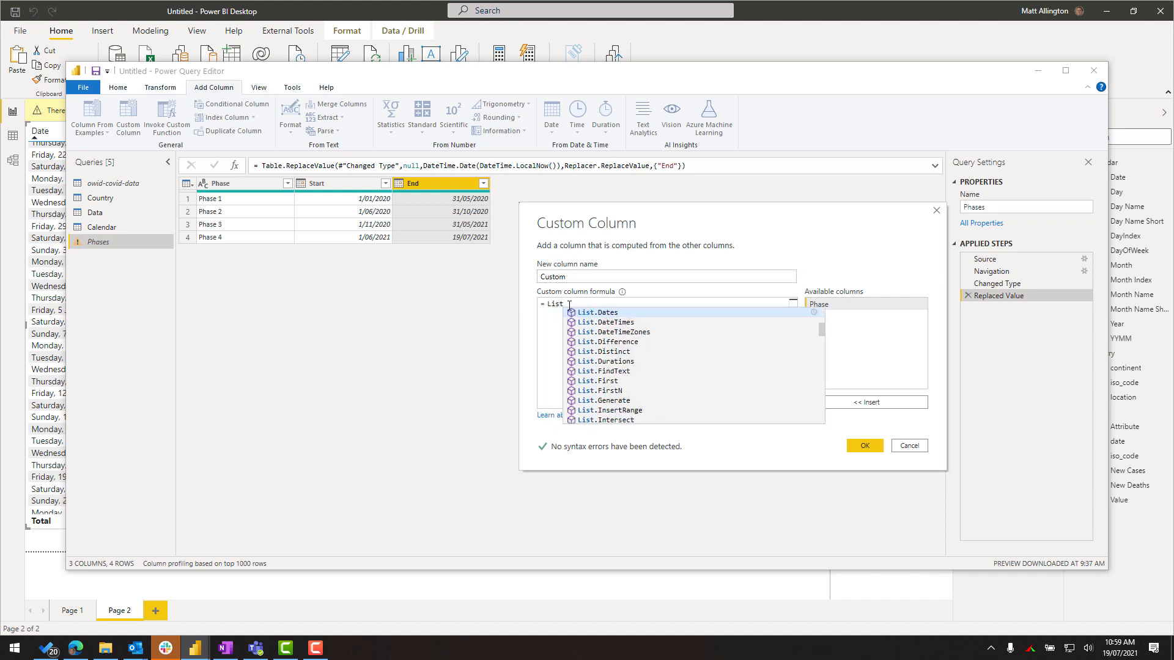
{"action": "type", "text": ".Dates("}
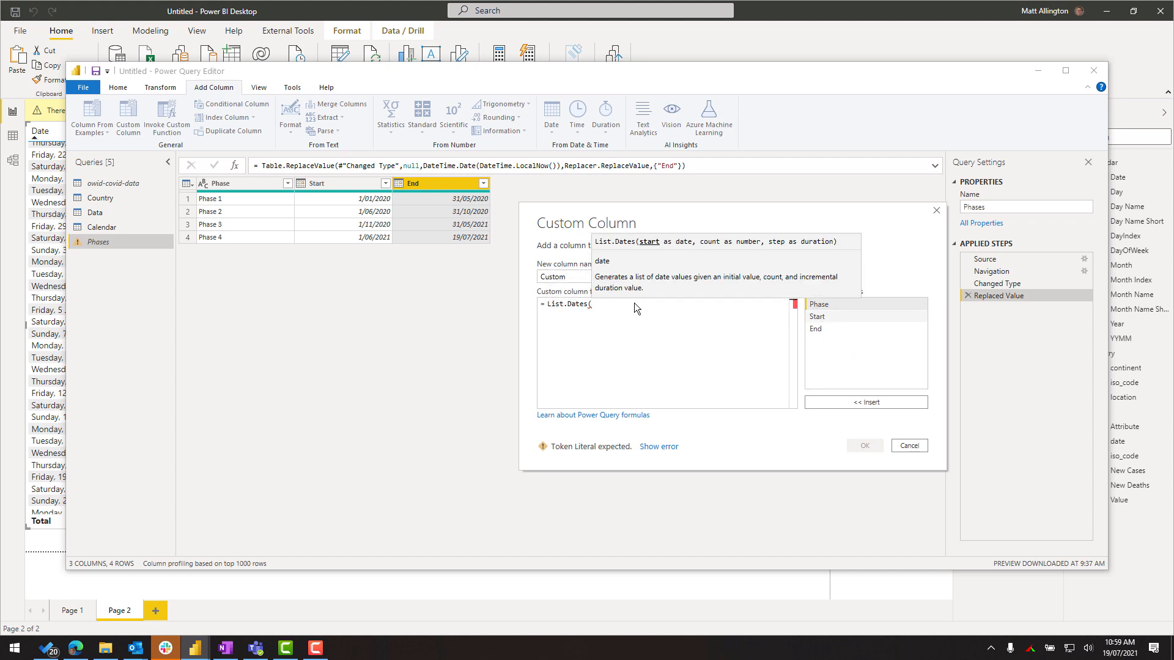
{"action": "double_click", "coordinate": [825, 316]}
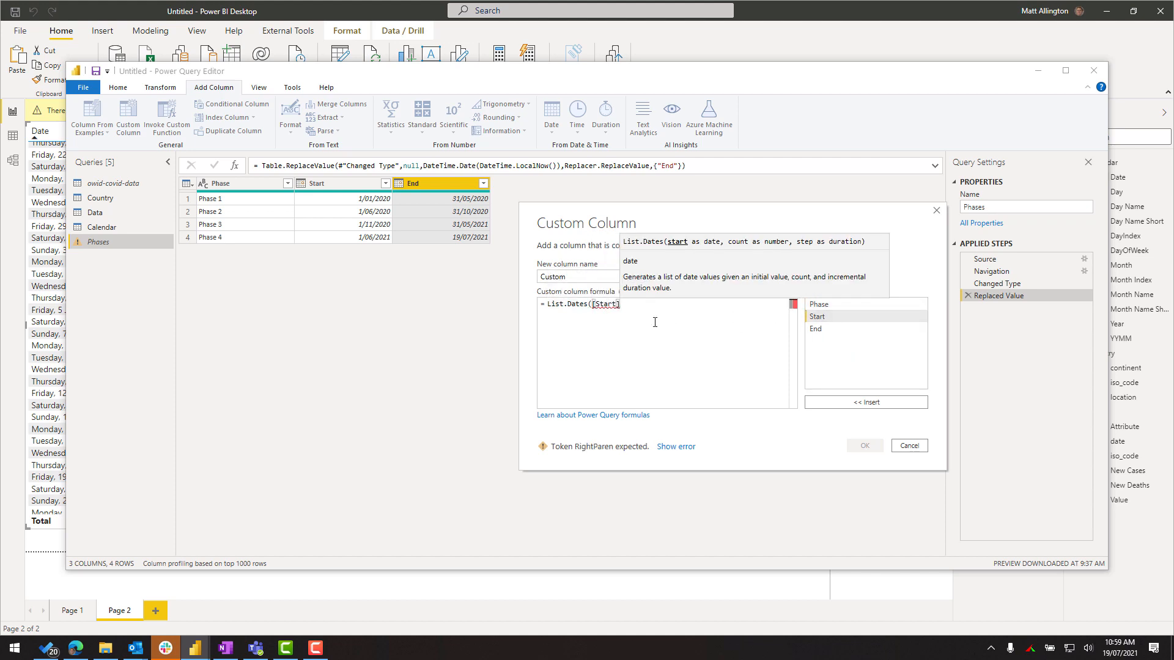
{"action": "type", "text": ","}
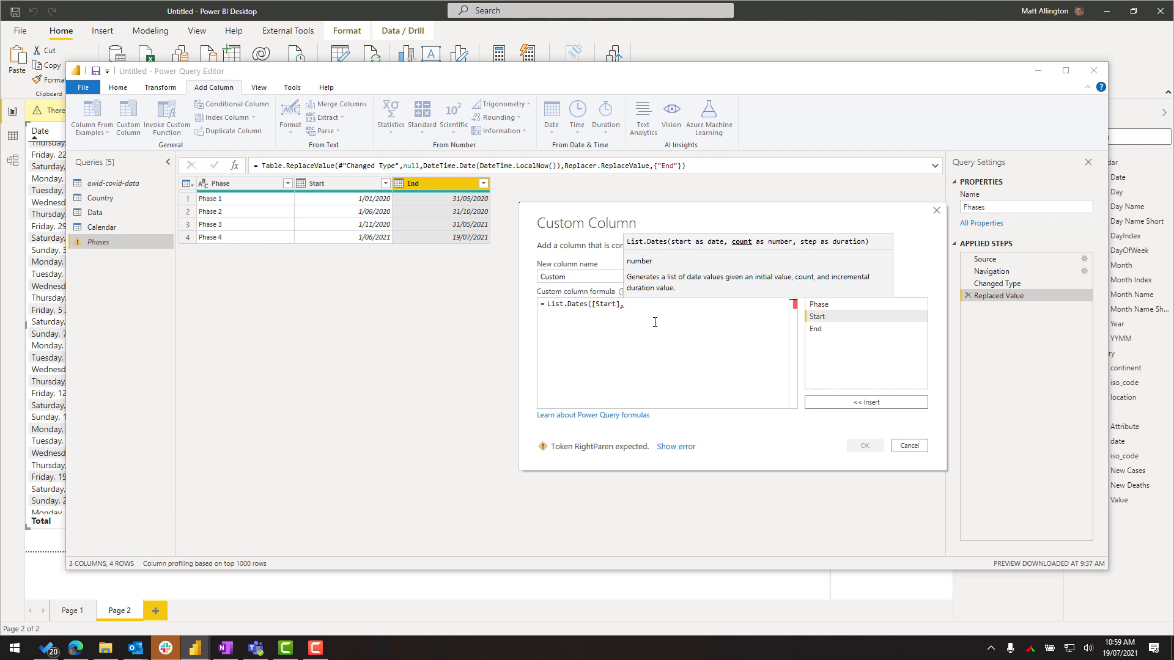
Enter [End] - [Start] as the count argument of the List.Dates formula
{"action": "double_click", "coordinate": [830, 329]}
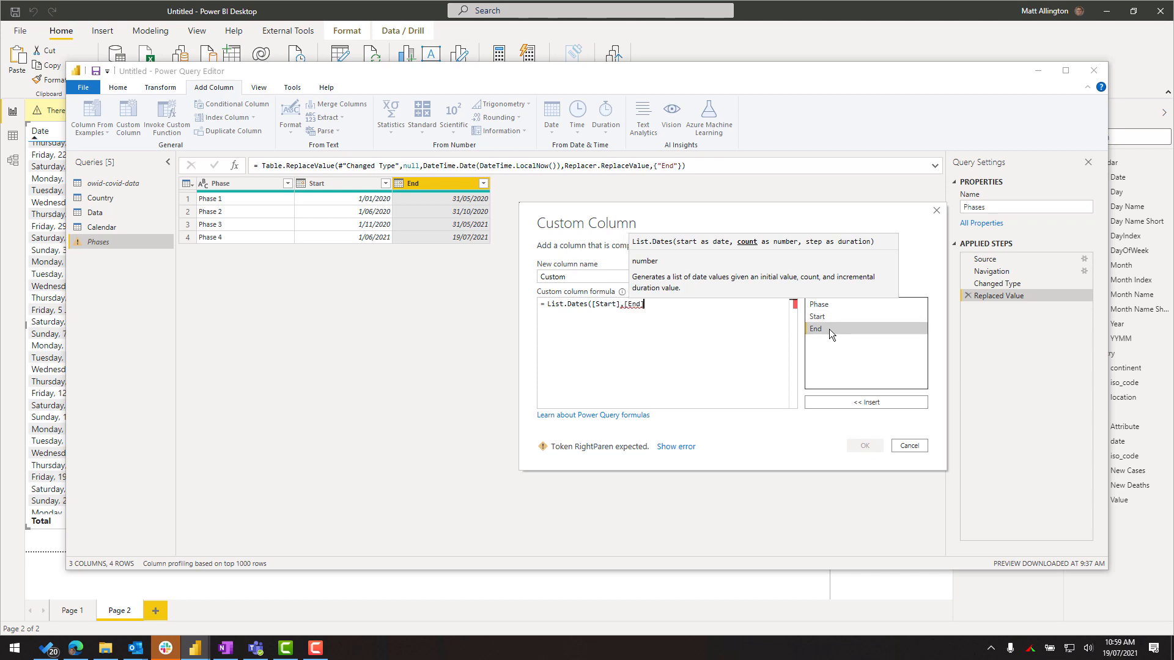
{"action": "type", "text": ","}
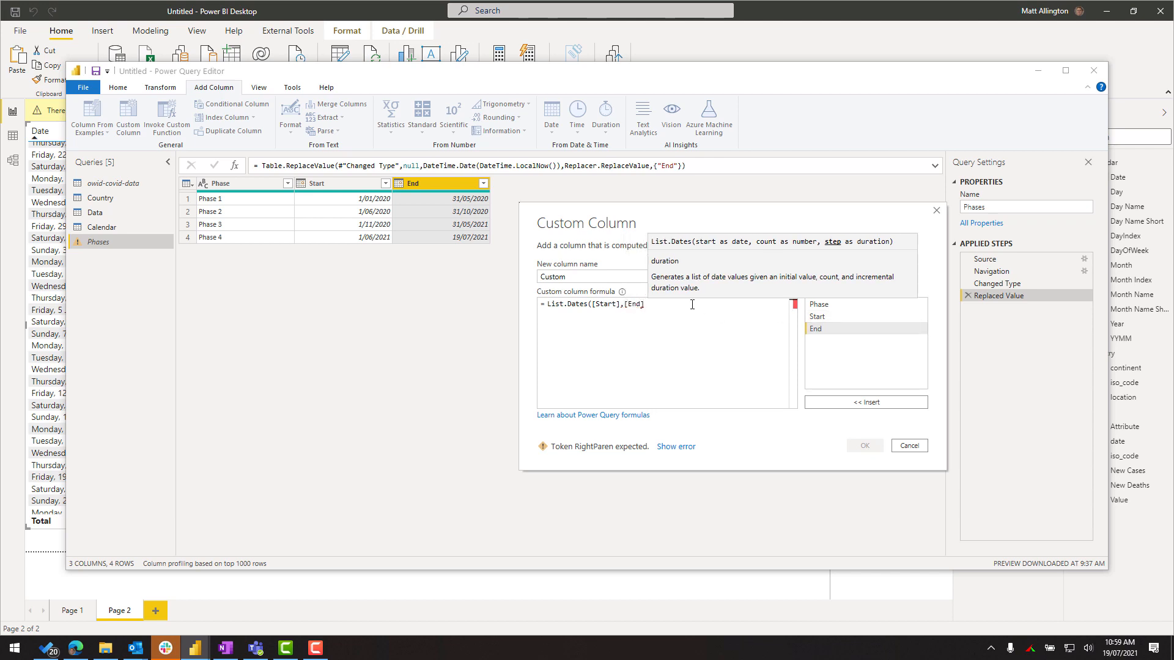
{"action": "key", "text": "BackSpace"}
{"action": "type", "text": "-"}
{"action": "double_click", "coordinate": [817, 317]}
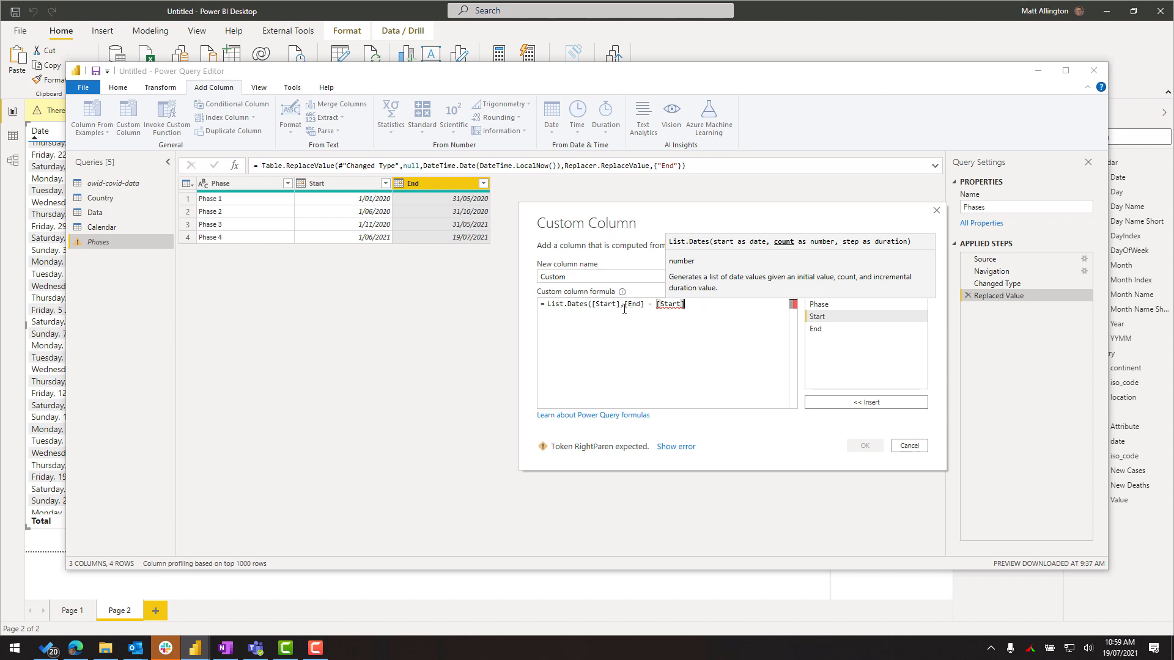
Wrap the [End] - [Start] expression in Duration.Days so the count is a number of days
{"action": "left_click", "coordinate": [623, 304]}
{"action": "left_click_drag", "start_coordinate": [638, 304], "coordinate": [689, 305]}
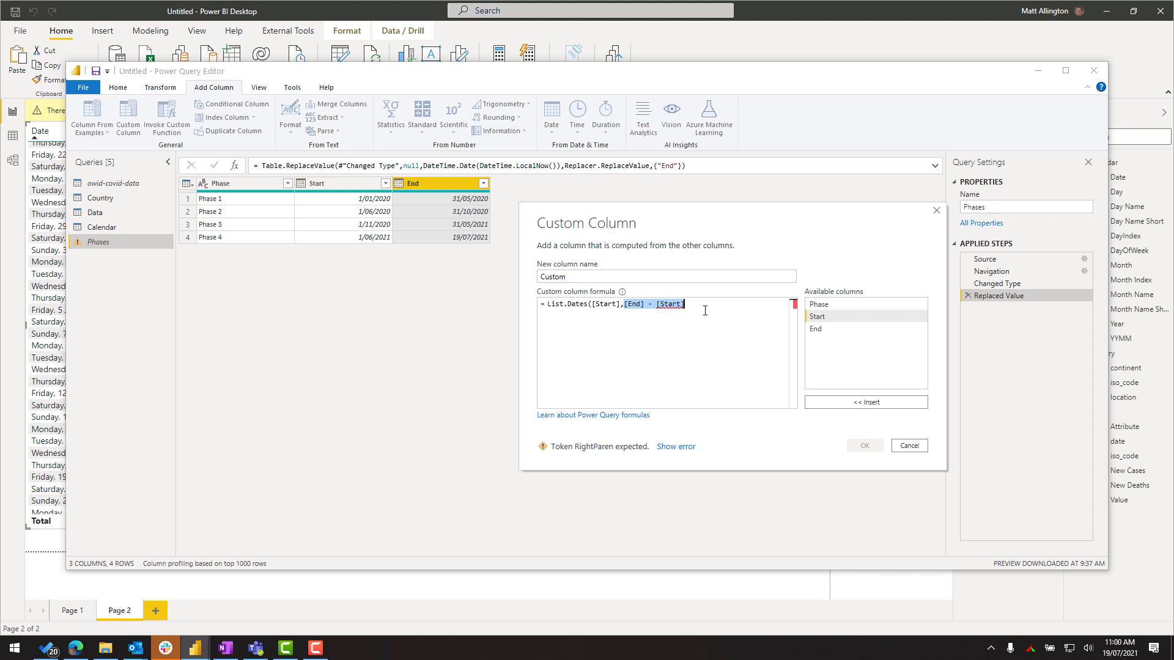
{"action": "key", "text": "Left"}
{"action": "type", "text": "("}
{"action": "key", "text": "Left"}
{"action": "type", "text": "duration"}
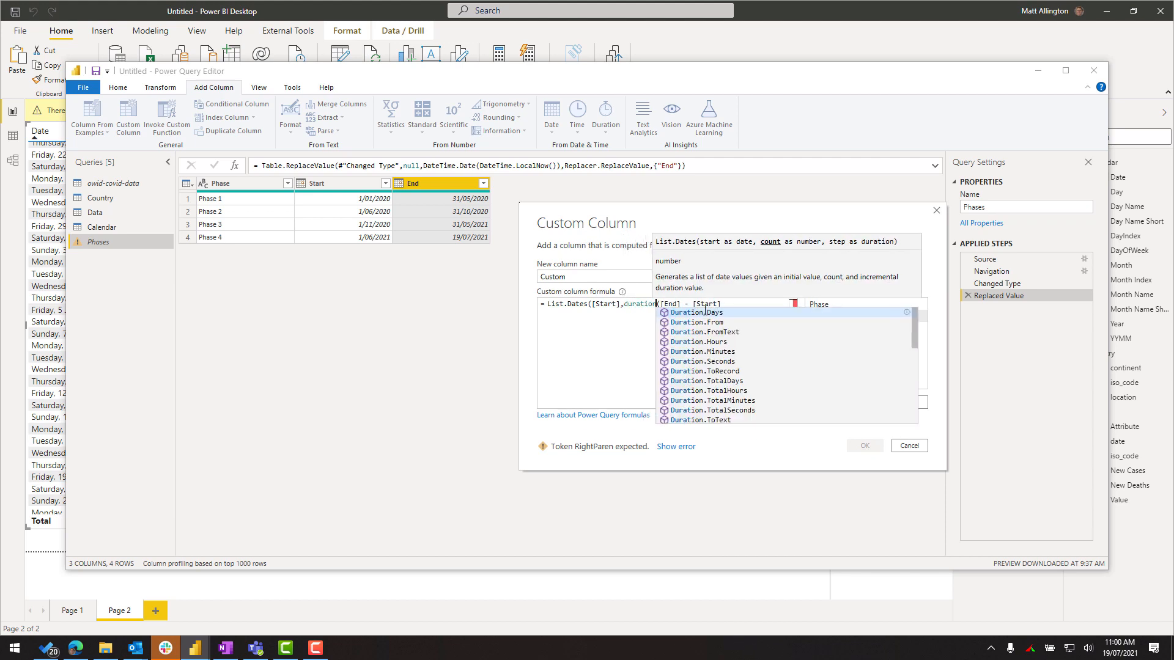
{"action": "key", "text": "Tab"}
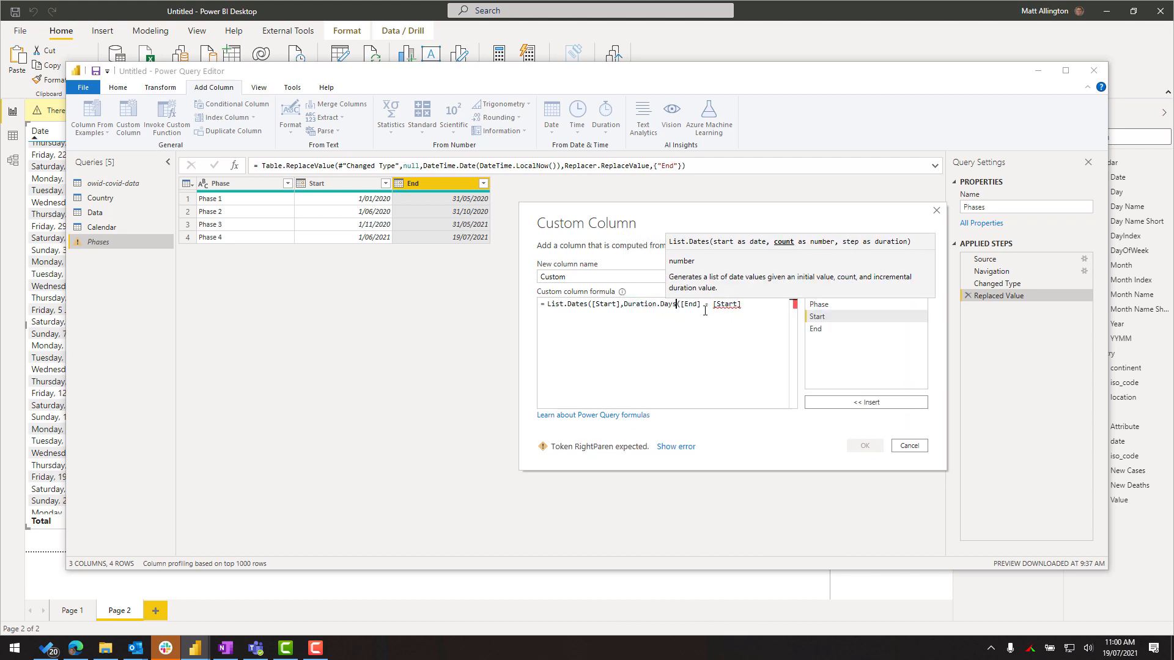
{"action": "left_click", "coordinate": [742, 303]}
{"action": "type", "text": ")"}
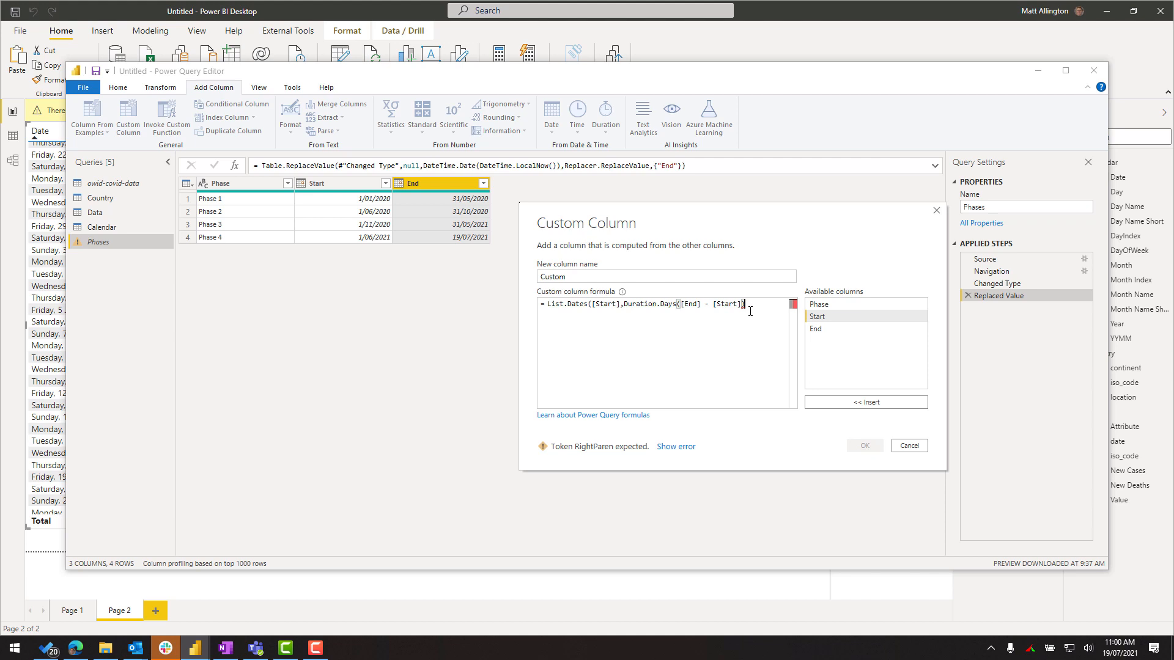
Add +1 to the day count, set the step argument to #duration(1,0,0,0), and create the custom column
{"action": "type", "text": ","}
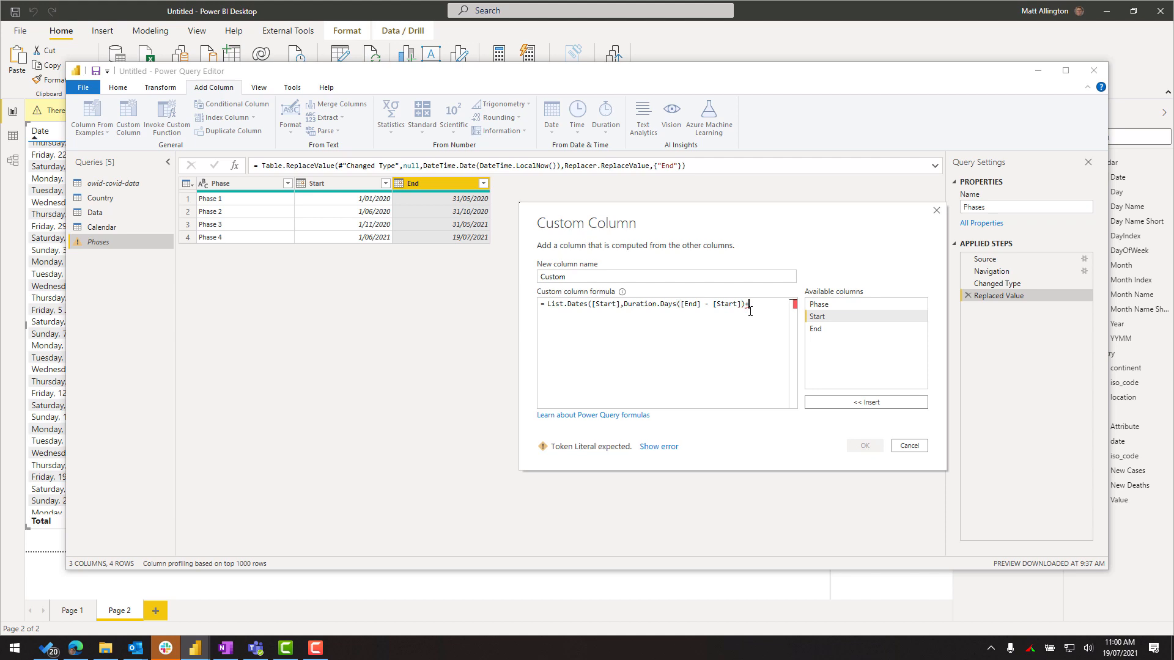
{"action": "type", "text": "1,"}
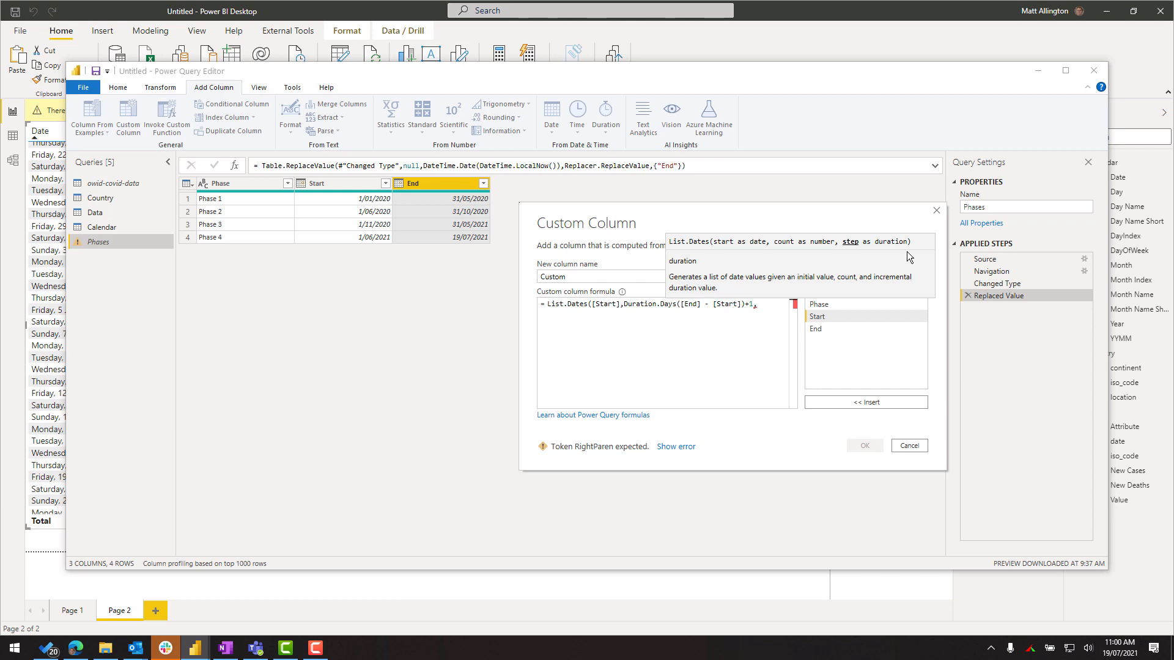
{"action": "type", "text": "#dur"}
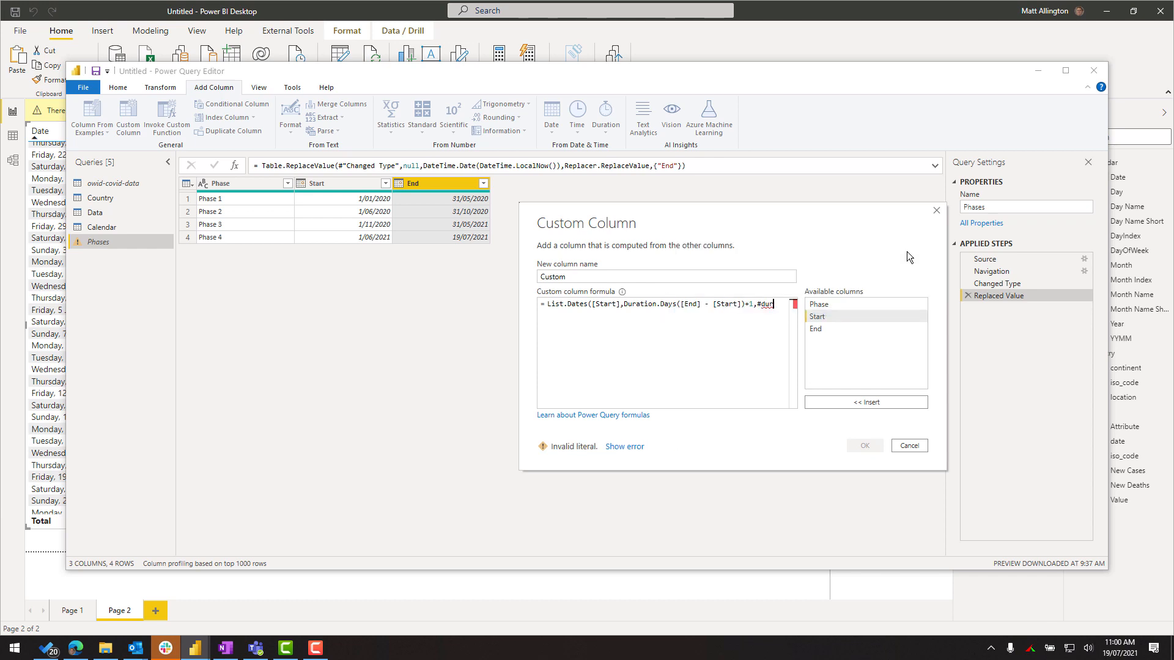
{"action": "type", "text": "ation("}
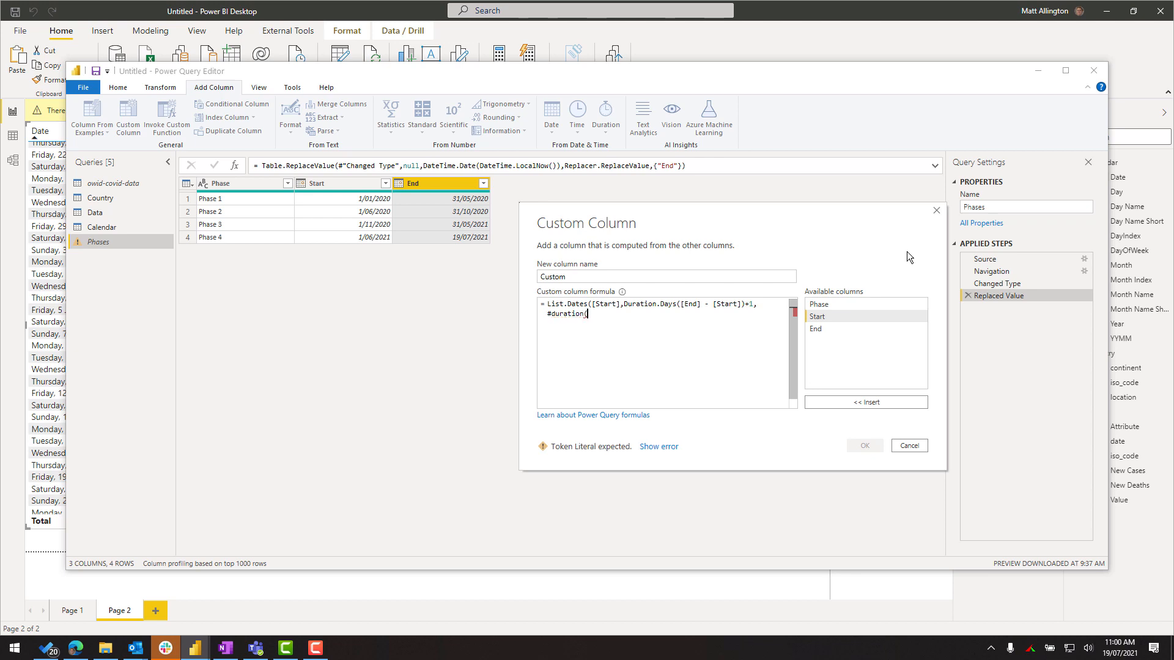
{"action": "type", "text": "1,0,"}
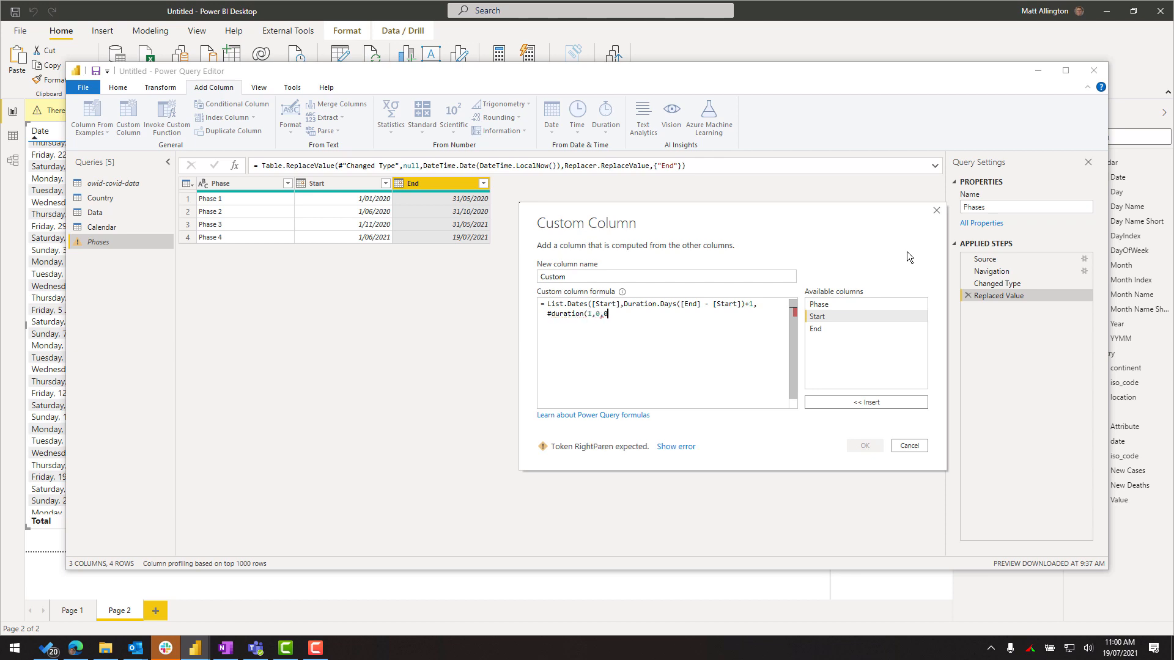
{"action": "type", "text": "0))"}
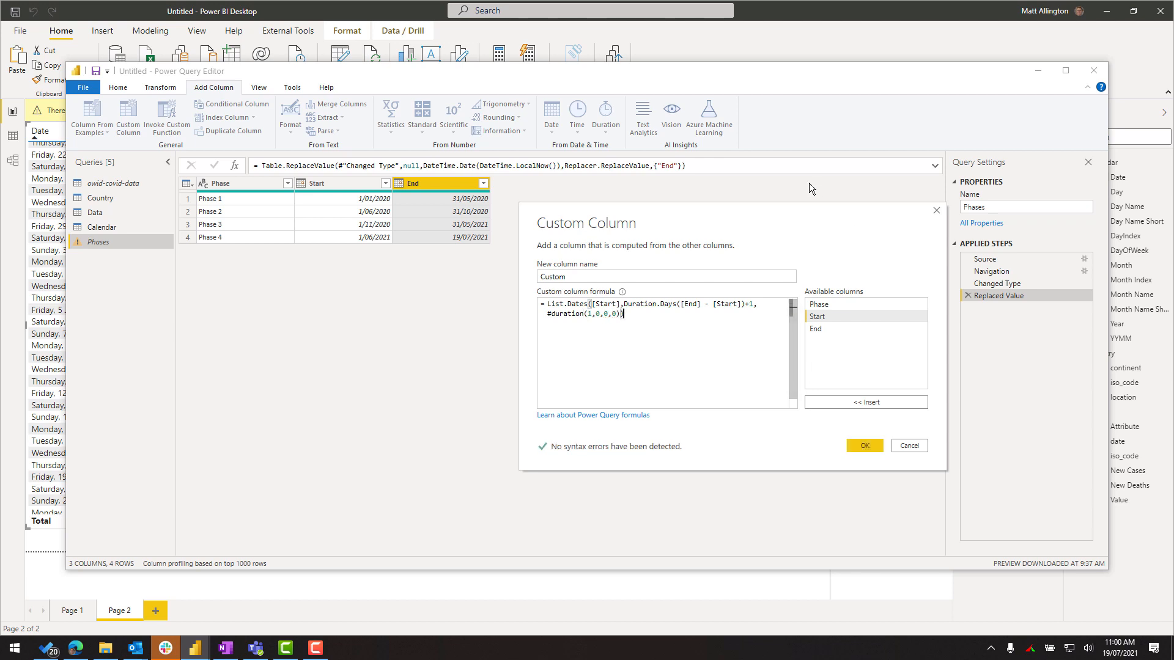
{"action": "left_click", "coordinate": [867, 445]}
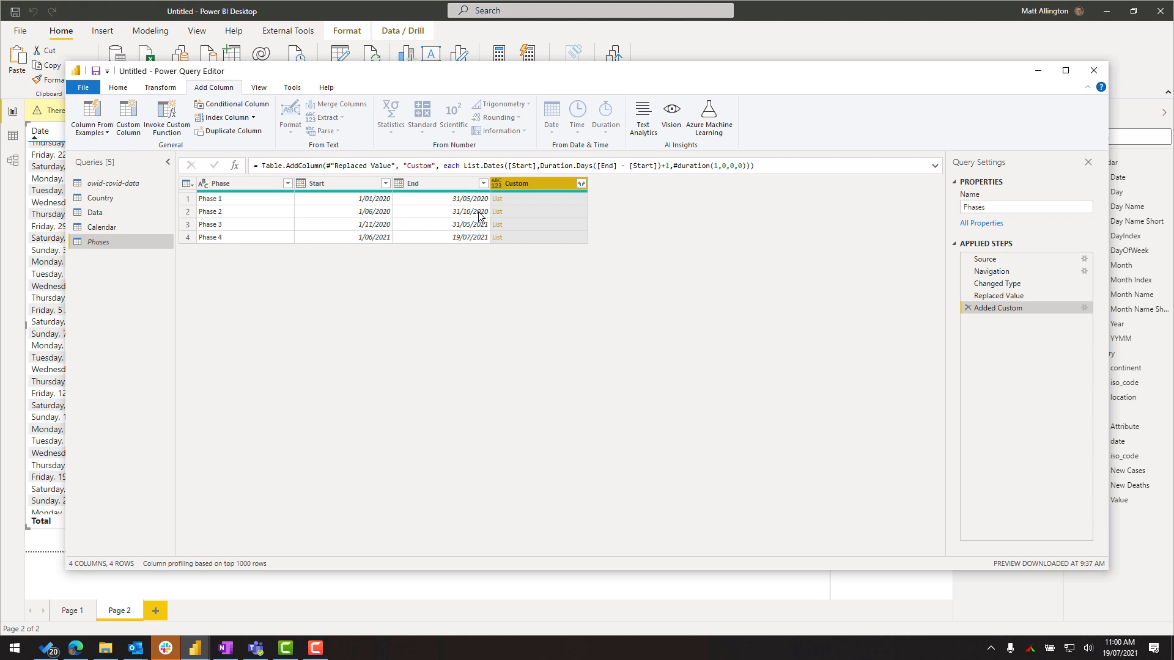
Preview the date lists in the Custom column, expand them to new rows, and check the rows through the start of Phase 2
{"action": "left_click", "coordinate": [523, 200]}
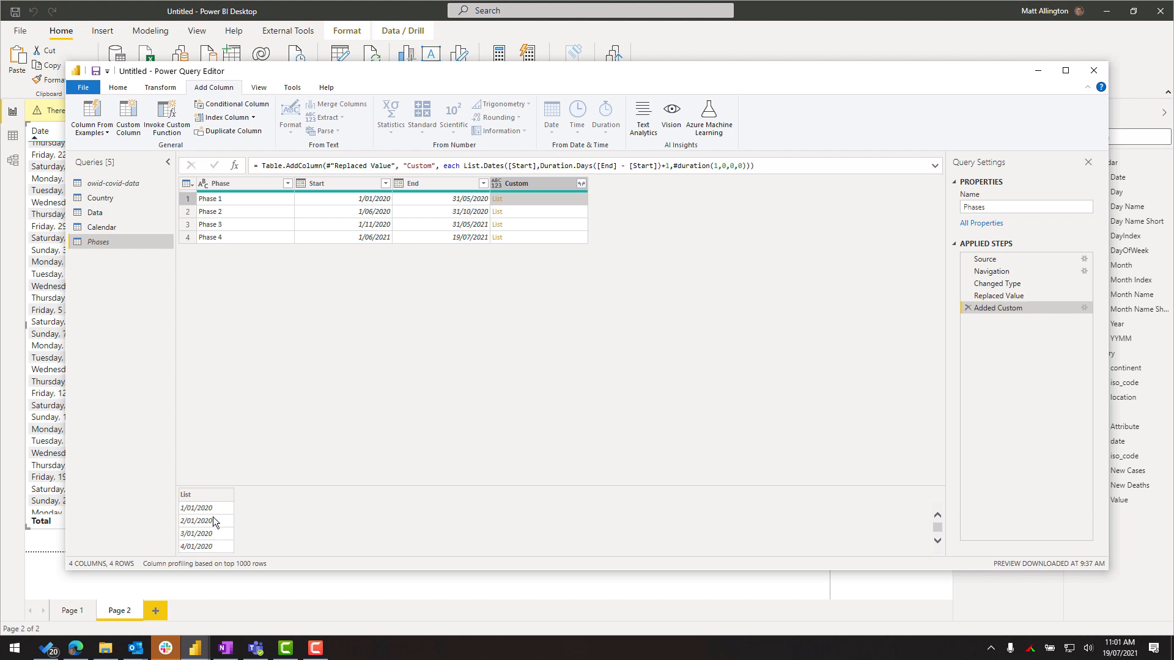
{"action": "left_click", "coordinate": [544, 186]}
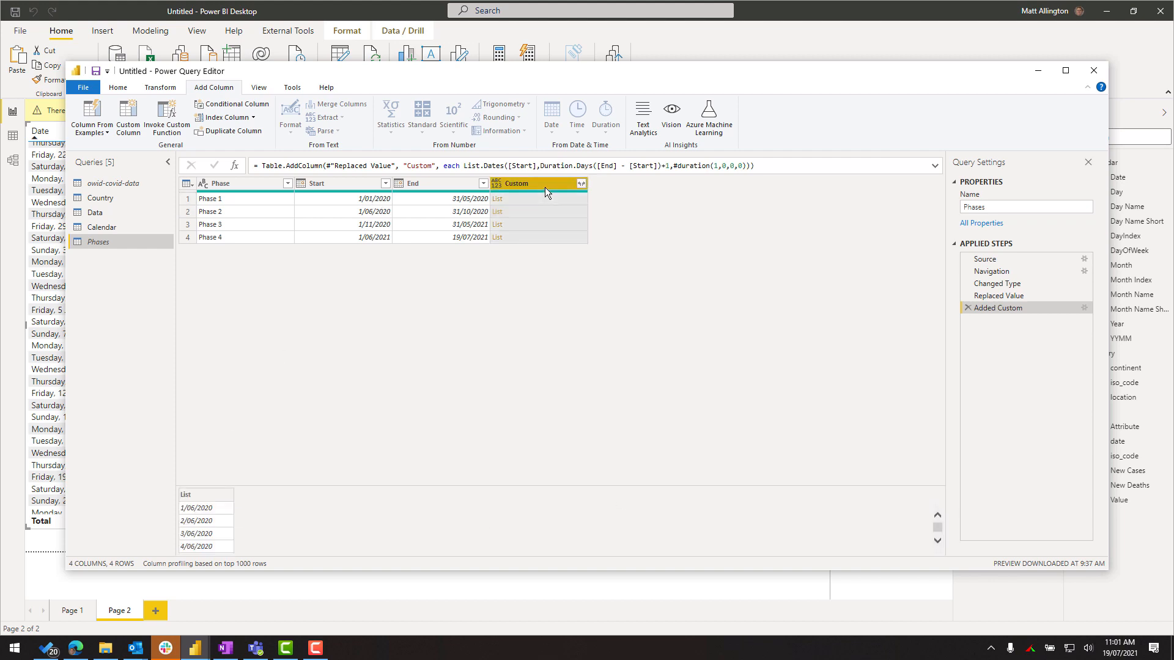
{"action": "left_click", "coordinate": [582, 184]}
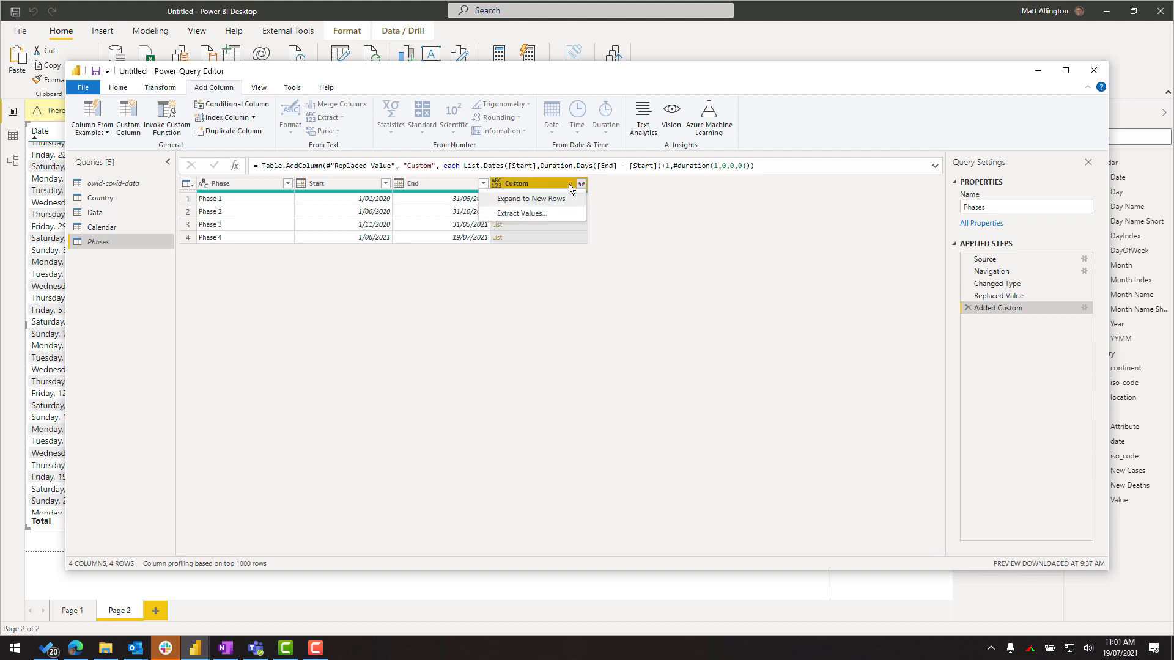
{"action": "left_click", "coordinate": [534, 199]}
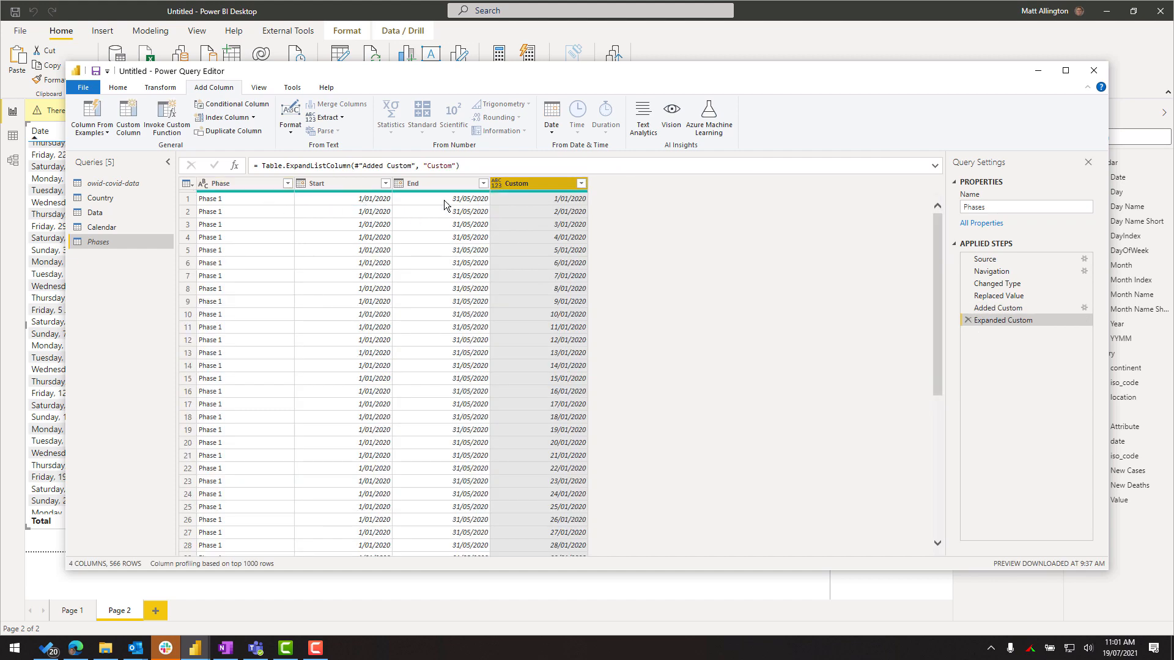
{"action": "scroll", "coordinate": [572, 342], "scroll_direction": "down", "scroll_amount": 20}
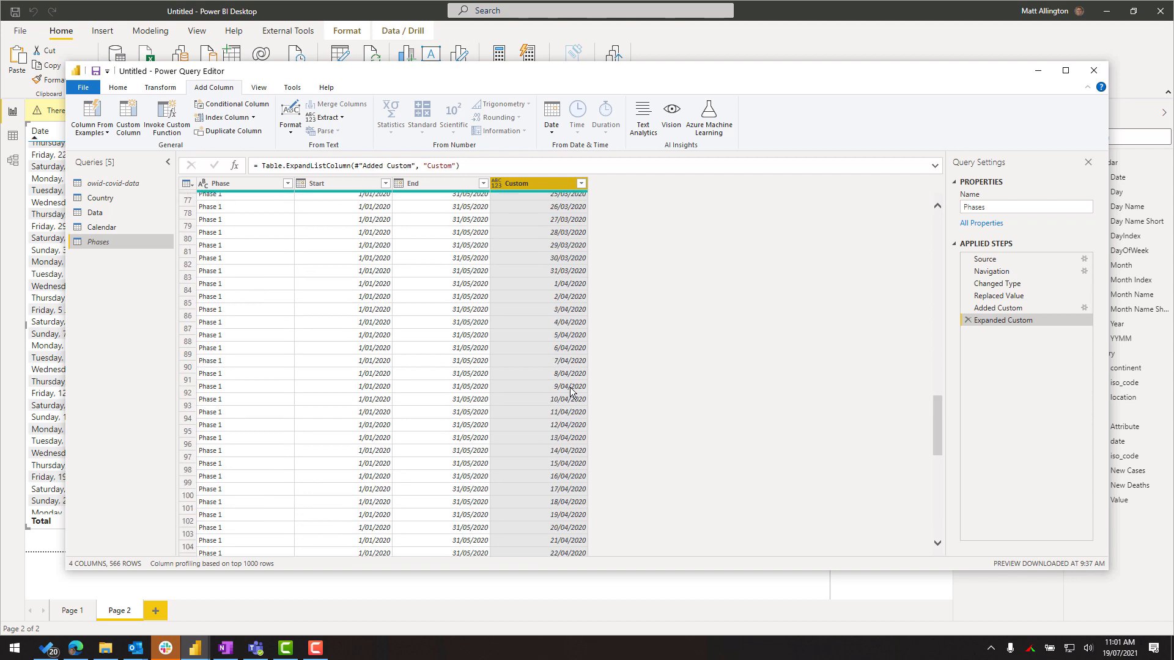
{"action": "scroll", "coordinate": [571, 392], "scroll_direction": "down", "scroll_amount": 10}
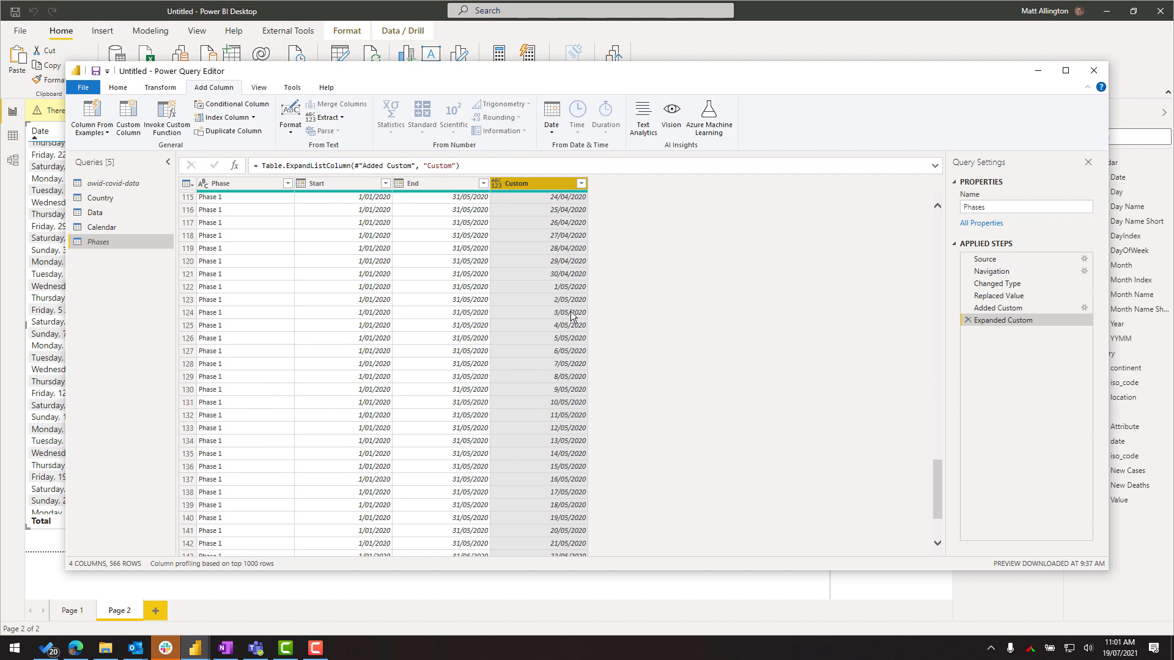
{"action": "scroll", "coordinate": [563, 330], "scroll_direction": "down", "scroll_amount": 7}
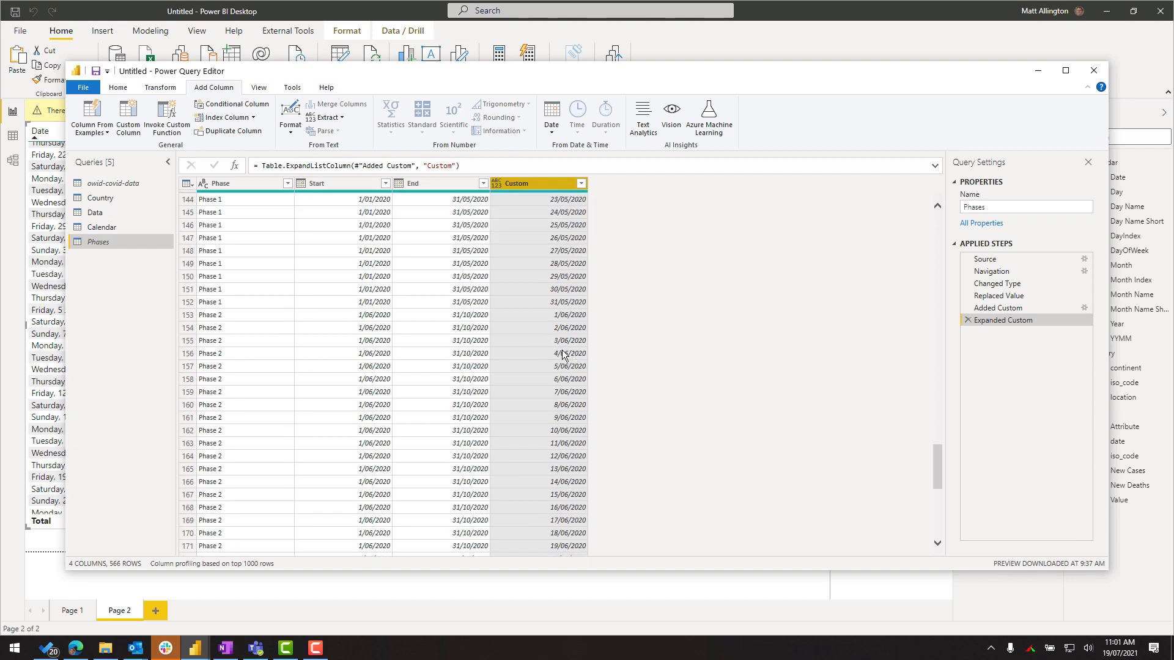
Remove the Start and End columns from Phases and change the Custom column's data type to Date
{"action": "left_click", "coordinate": [444, 185]}
{"action": "left_click", "coordinate": [323, 183], "text": "ctrl"}
{"action": "right_click", "coordinate": [323, 182]}
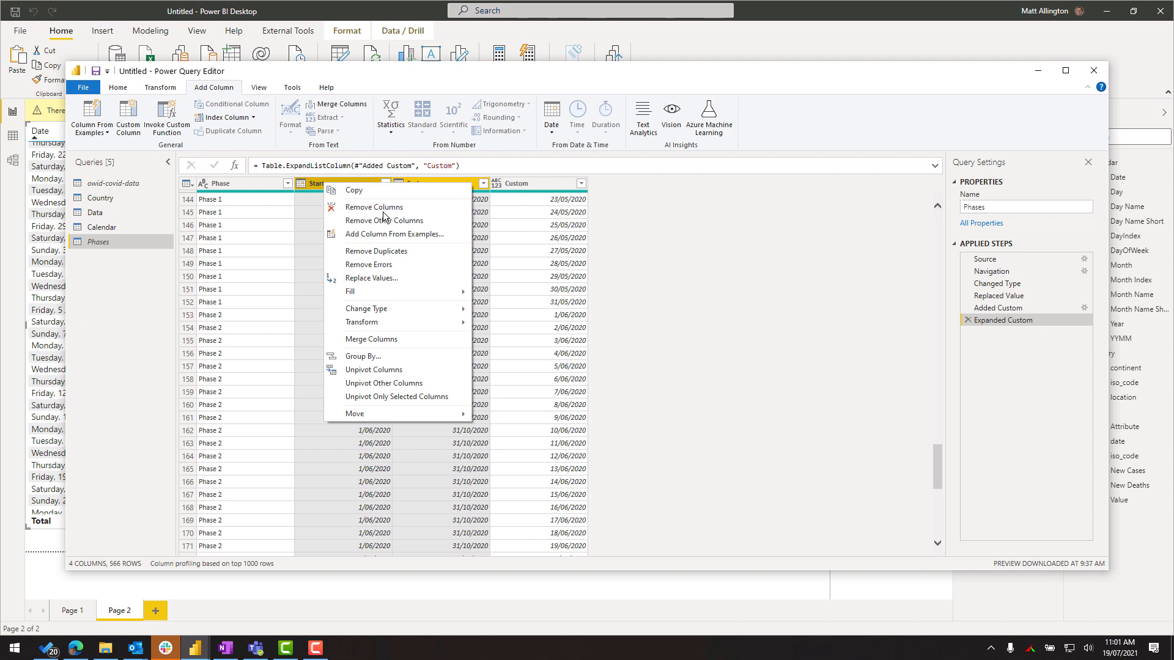
{"action": "left_click", "coordinate": [374, 207]}
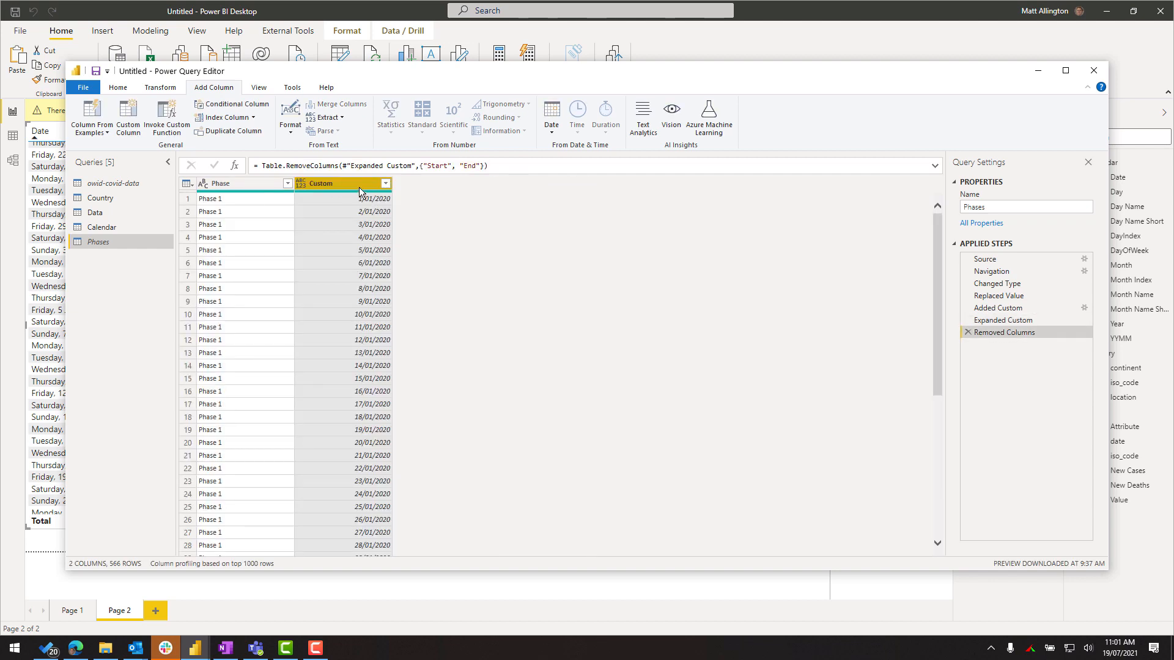
{"action": "left_click", "coordinate": [303, 185]}
{"action": "left_click", "coordinate": [350, 264]}
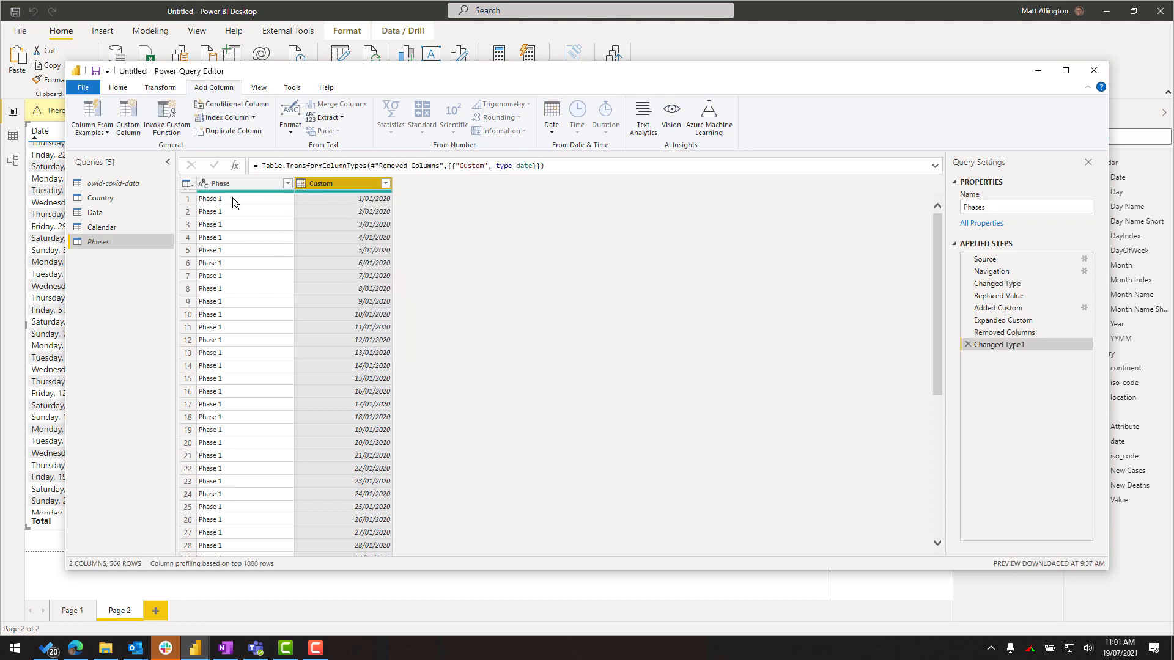
Merge the Calendar query with Phases by matching Date to Custom, using a left outer join
{"action": "left_click", "coordinate": [115, 227]}
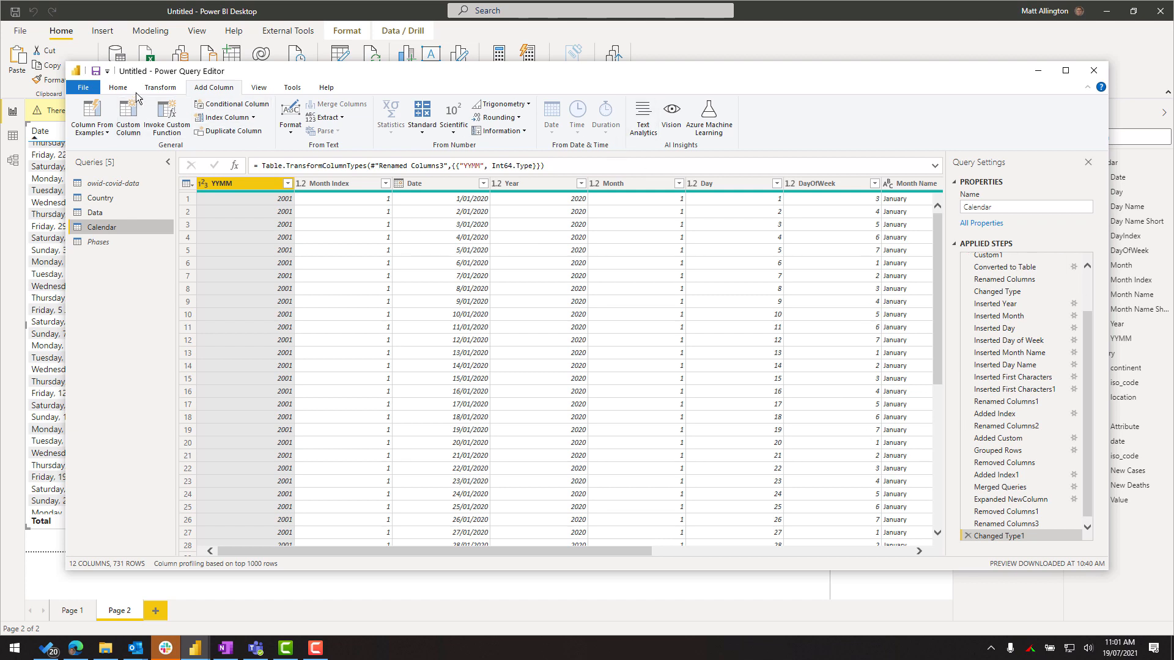
{"action": "left_click", "coordinate": [118, 88]}
{"action": "left_click", "coordinate": [788, 104]}
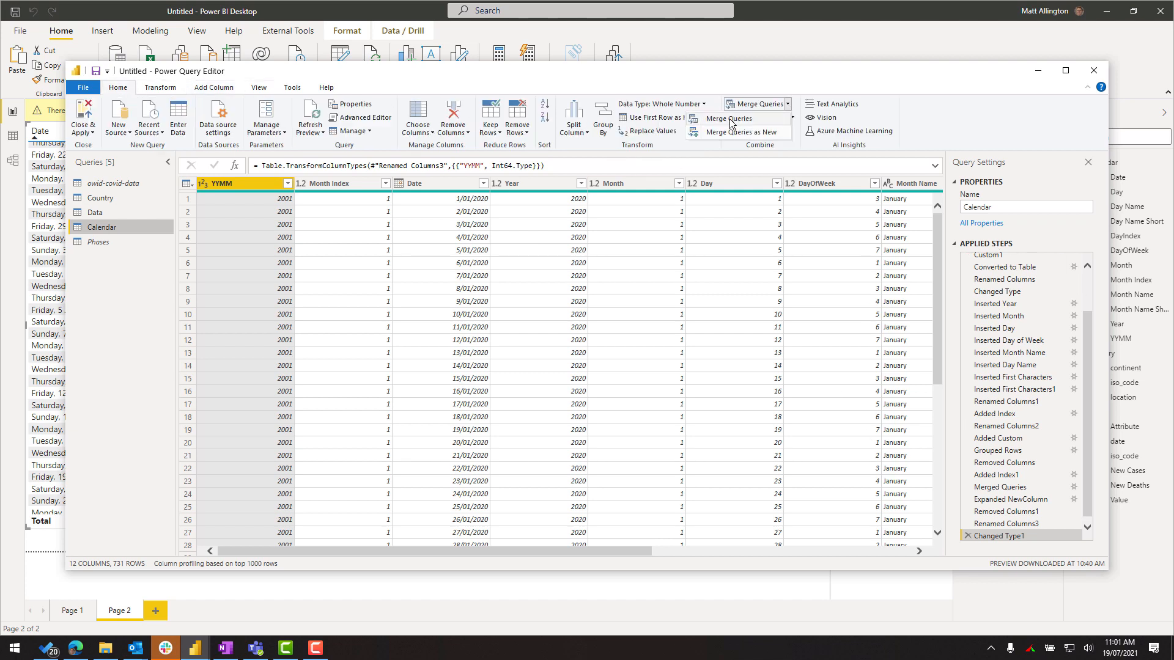
{"action": "left_click", "coordinate": [729, 119]}
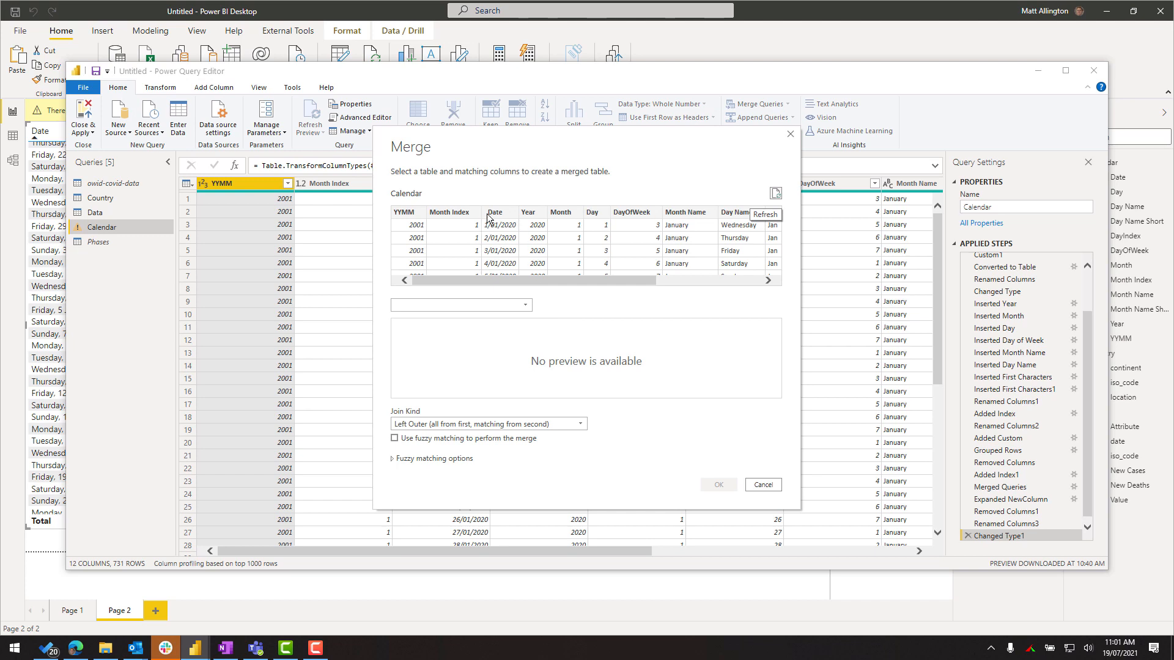
{"action": "left_click", "coordinate": [500, 304]}
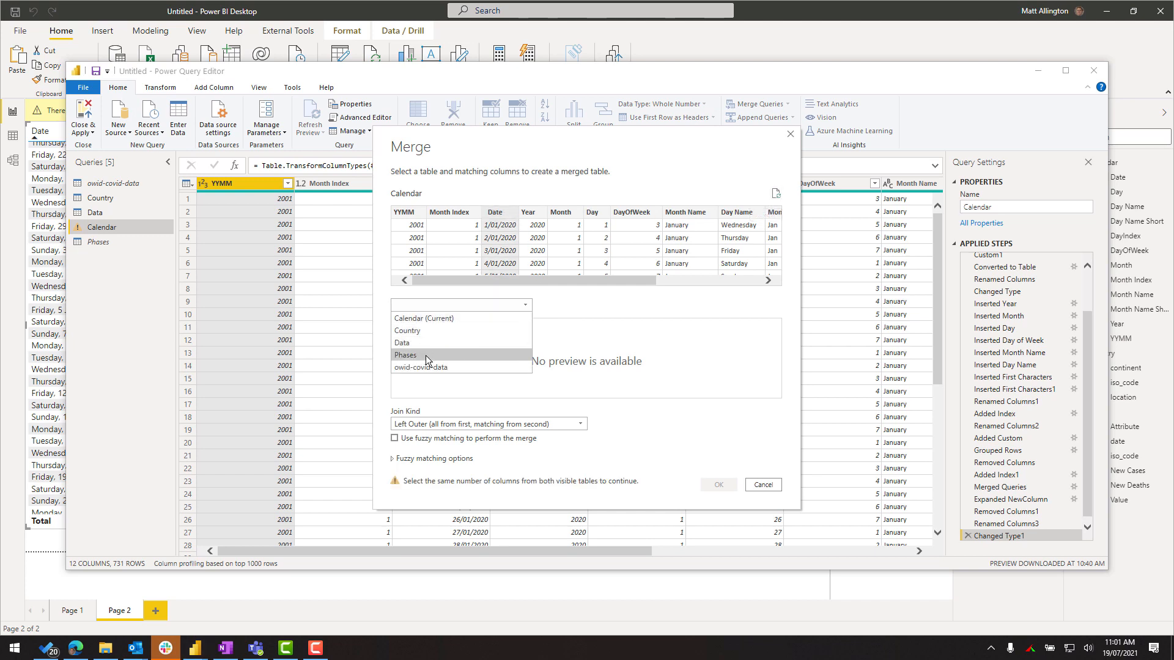
{"action": "left_click", "coordinate": [404, 356]}
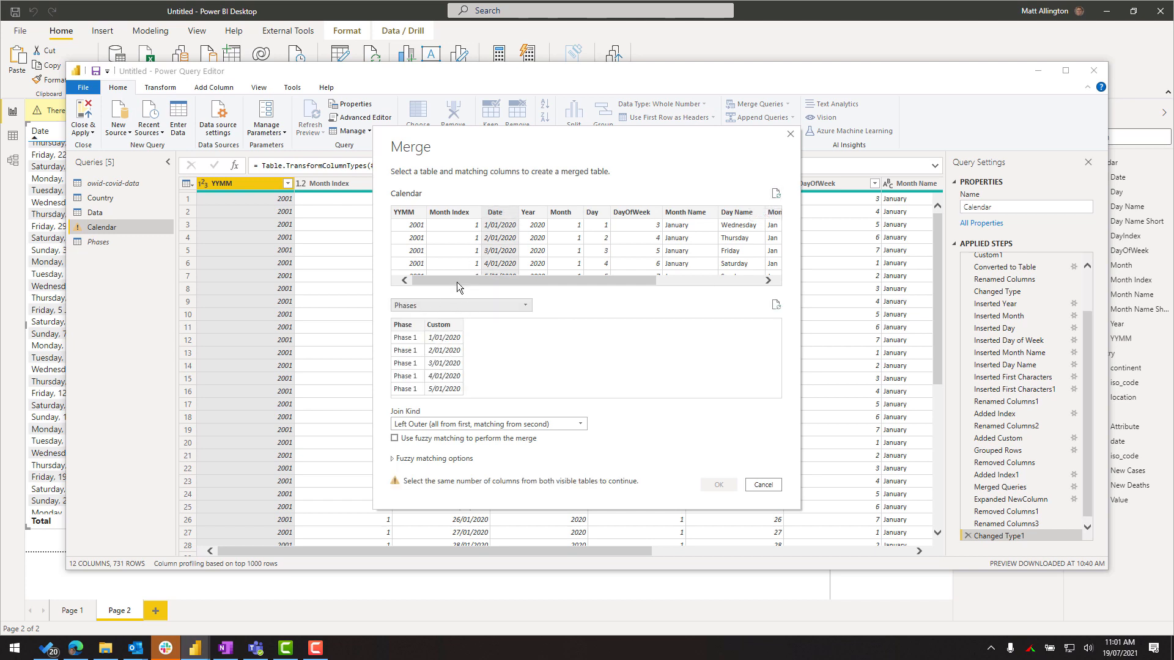
{"action": "left_click", "coordinate": [409, 331]}
{"action": "left_click", "coordinate": [437, 325]}
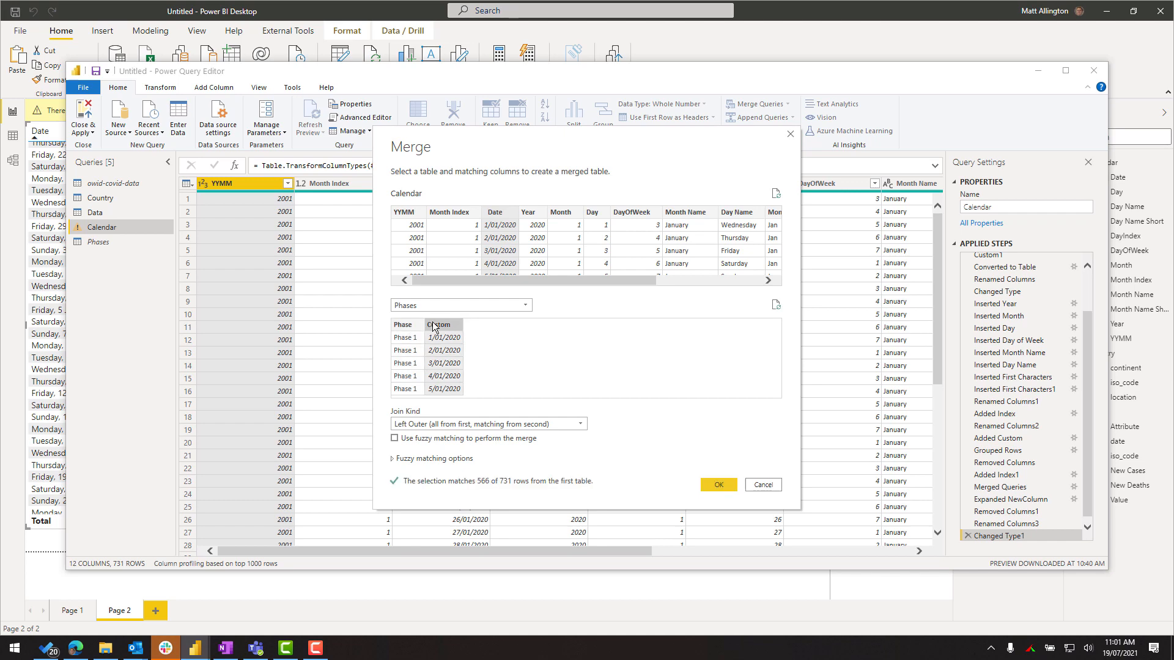
{"action": "left_click", "coordinate": [718, 484]}
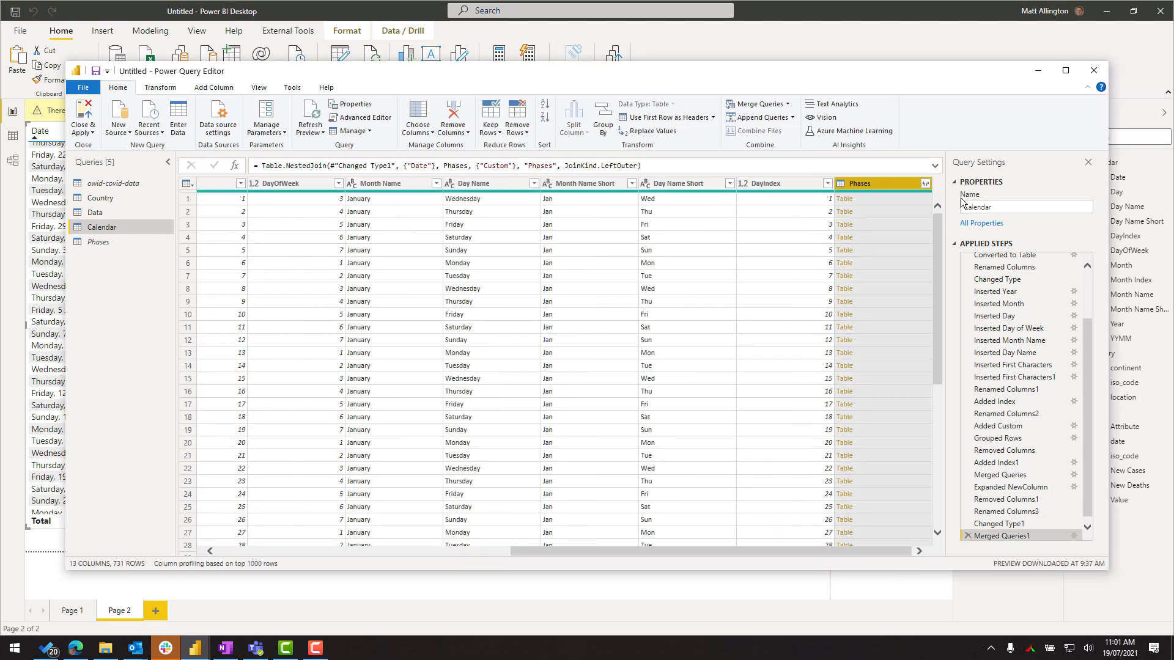
Expand only the Phase column from the merged Phases tables without the original name prefix, and apply the query changes to the report
{"action": "left_click", "coordinate": [925, 183]}
{"action": "left_click", "coordinate": [765, 270]}
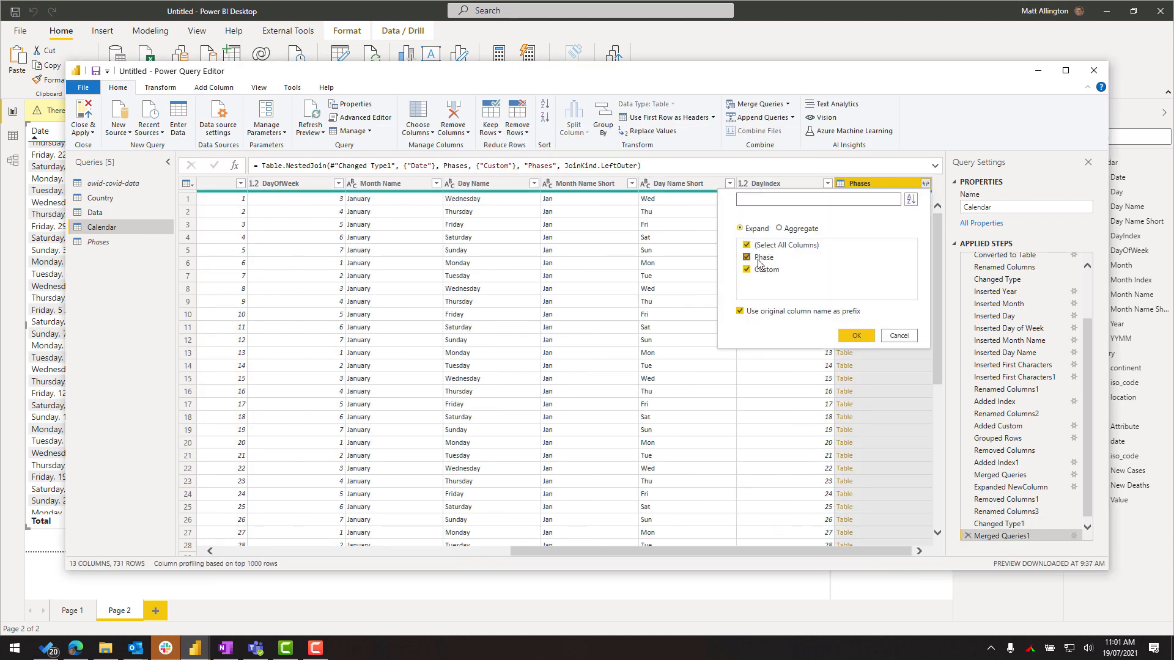
{"action": "left_click", "coordinate": [741, 311]}
{"action": "left_click", "coordinate": [867, 339]}
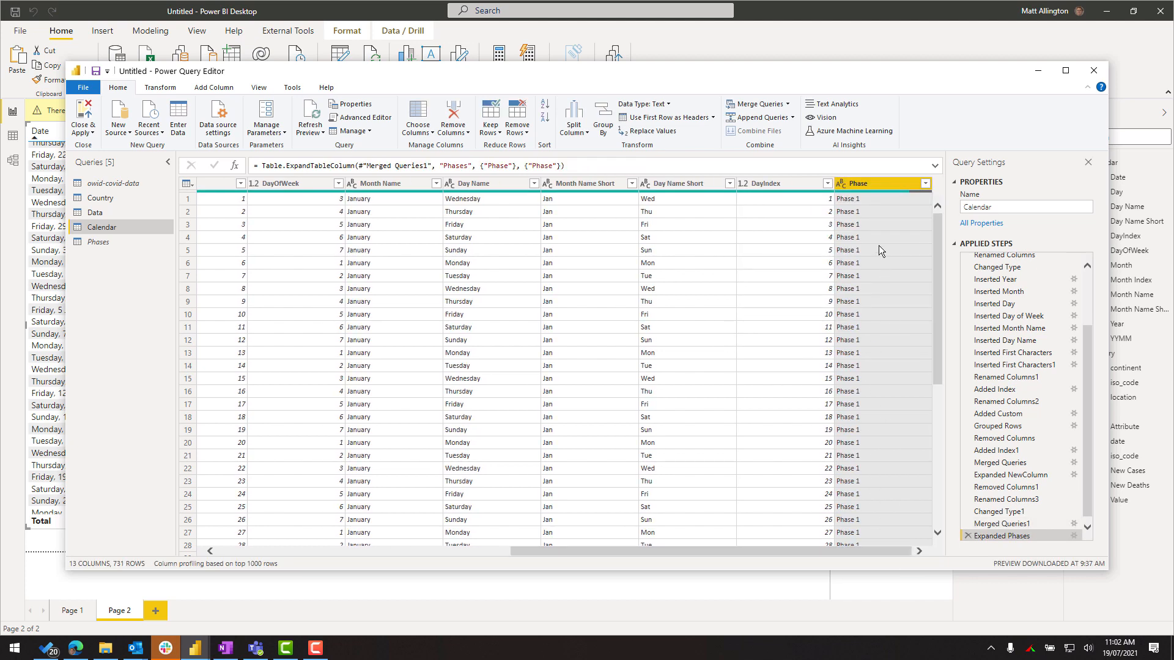
{"action": "left_click", "coordinate": [925, 184]}
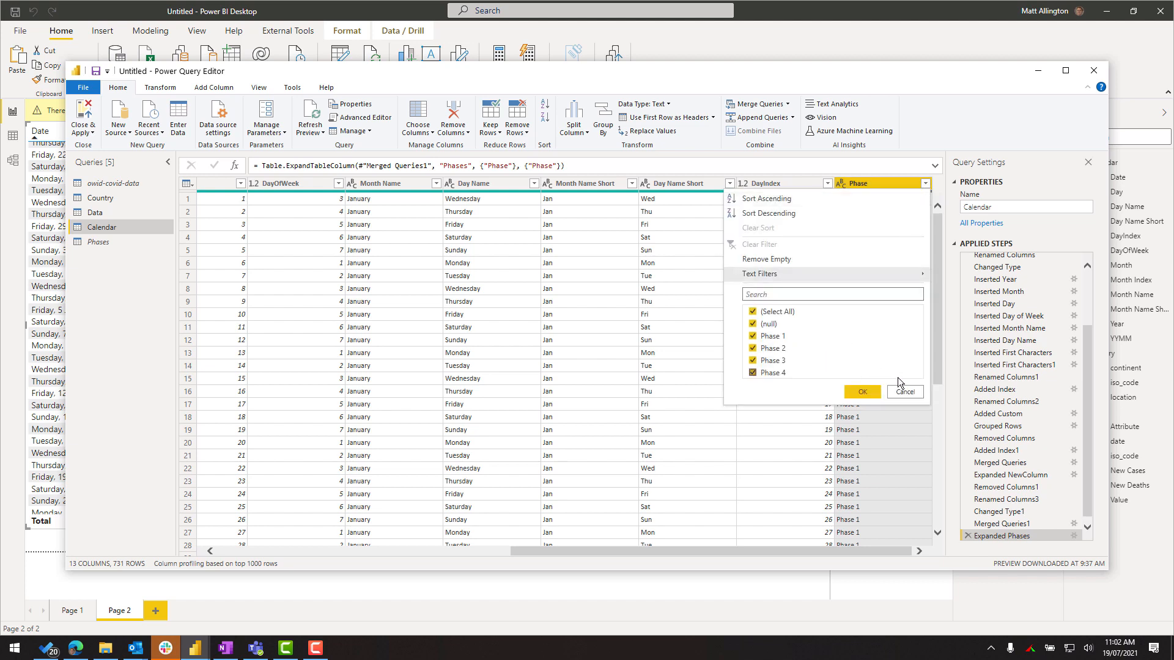
{"action": "left_click", "coordinate": [905, 392]}
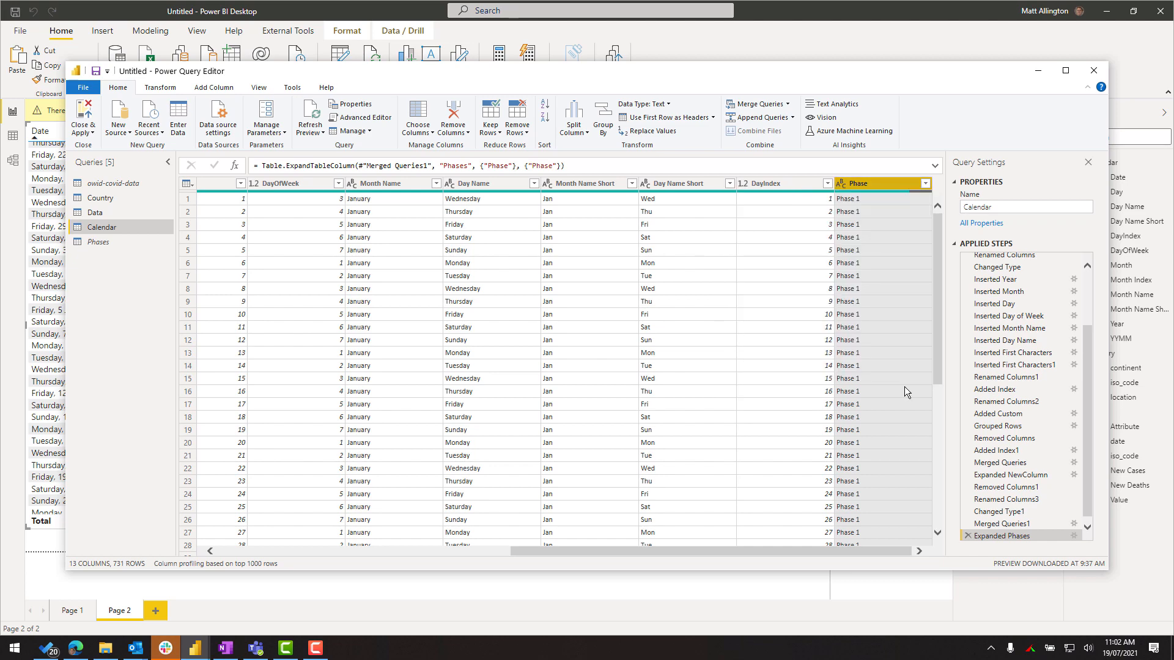
{"action": "left_click", "coordinate": [83, 113]}
Shorten the New Deaths and New Cases chart from its upper edge and add a table of Calendar Phase in the space above it
{"action": "left_click", "coordinate": [591, 124]}
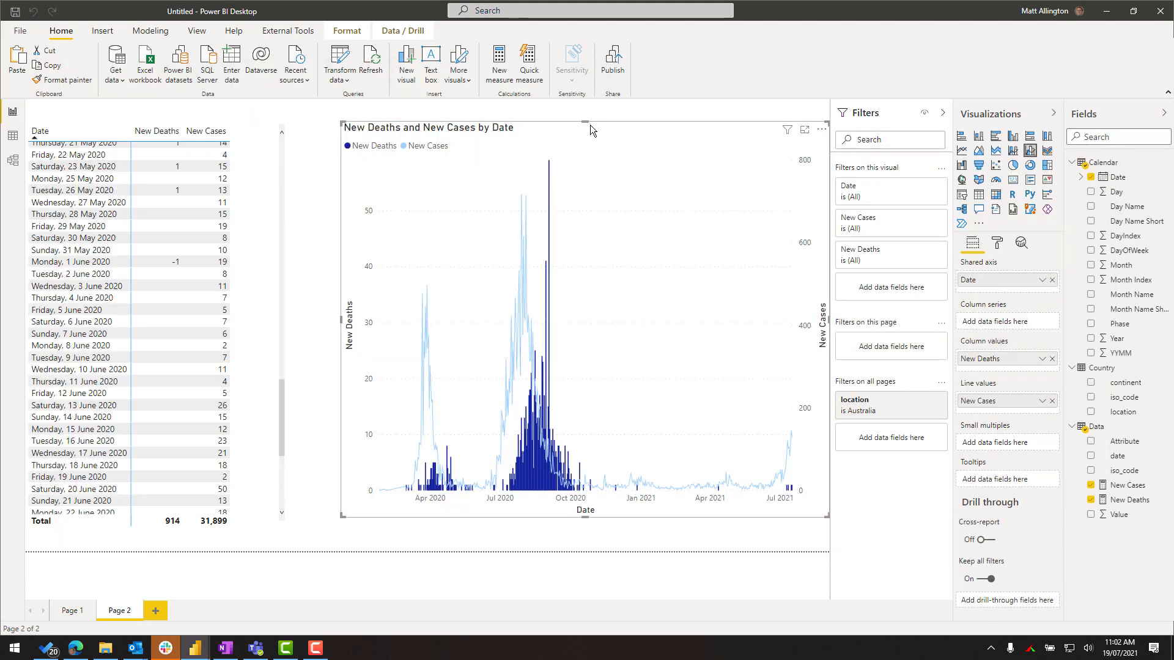
{"action": "left_click_drag", "start_coordinate": [589, 124], "coordinate": [581, 239]}
{"action": "left_click", "coordinate": [618, 157]}
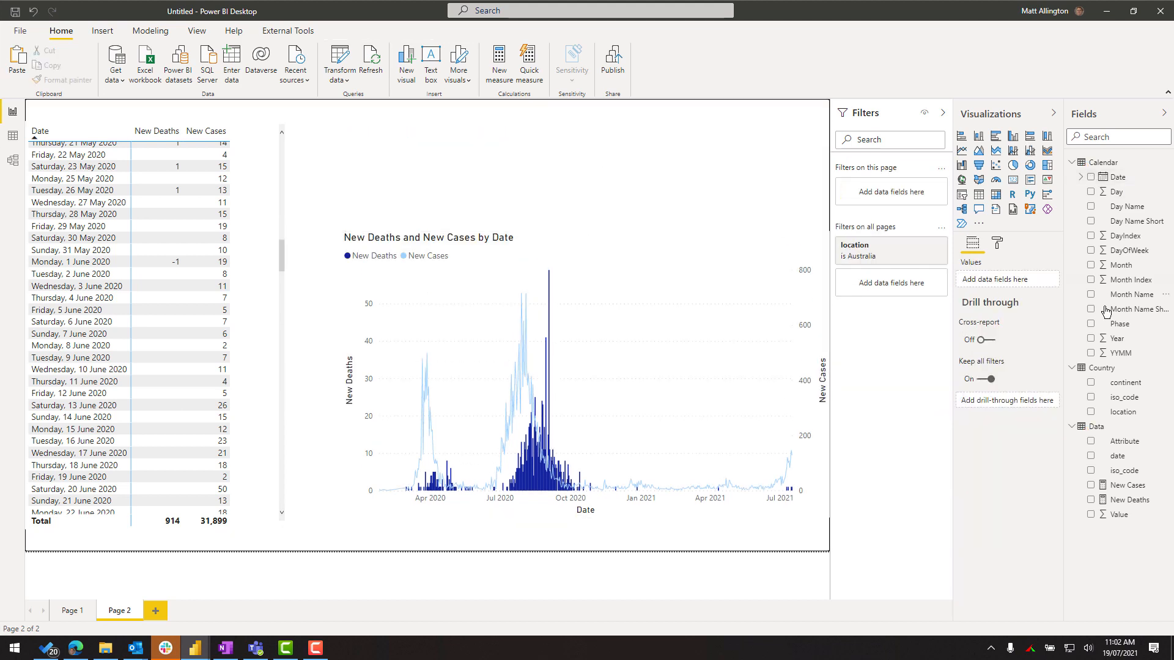
{"action": "left_click_drag", "start_coordinate": [1120, 323], "coordinate": [596, 158]}
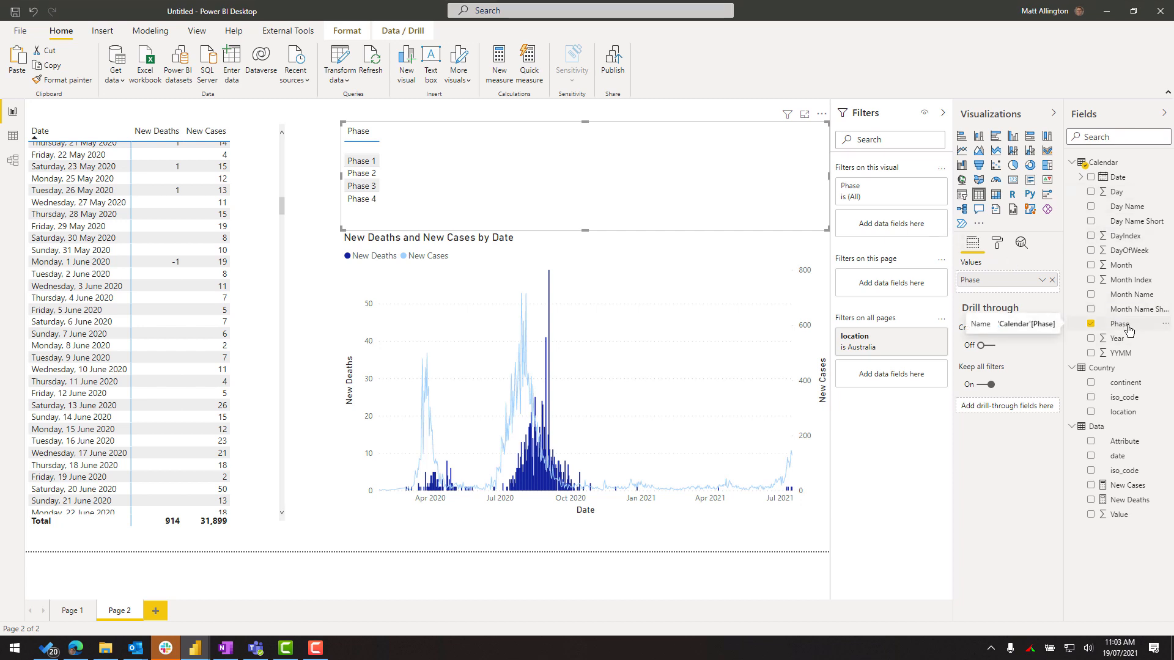
Add Phase as a filter on all pages and apply advanced filtering that shows items when the value is not blank
{"action": "left_click_drag", "start_coordinate": [1127, 326], "coordinate": [887, 374]}
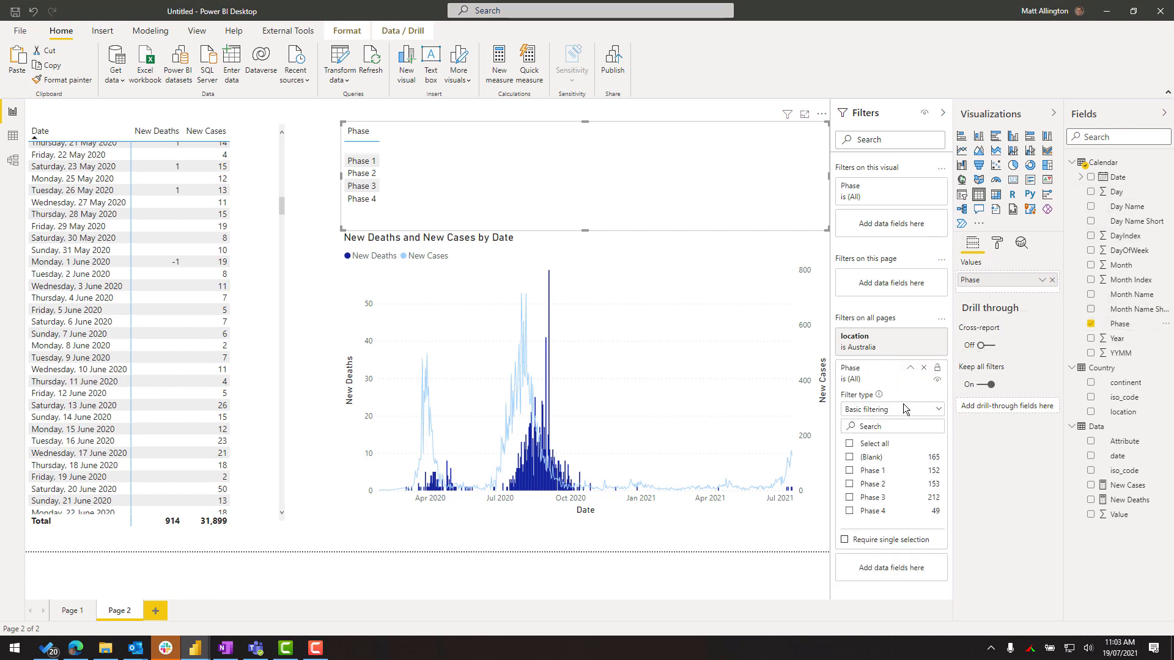
{"action": "left_click", "coordinate": [937, 413]}
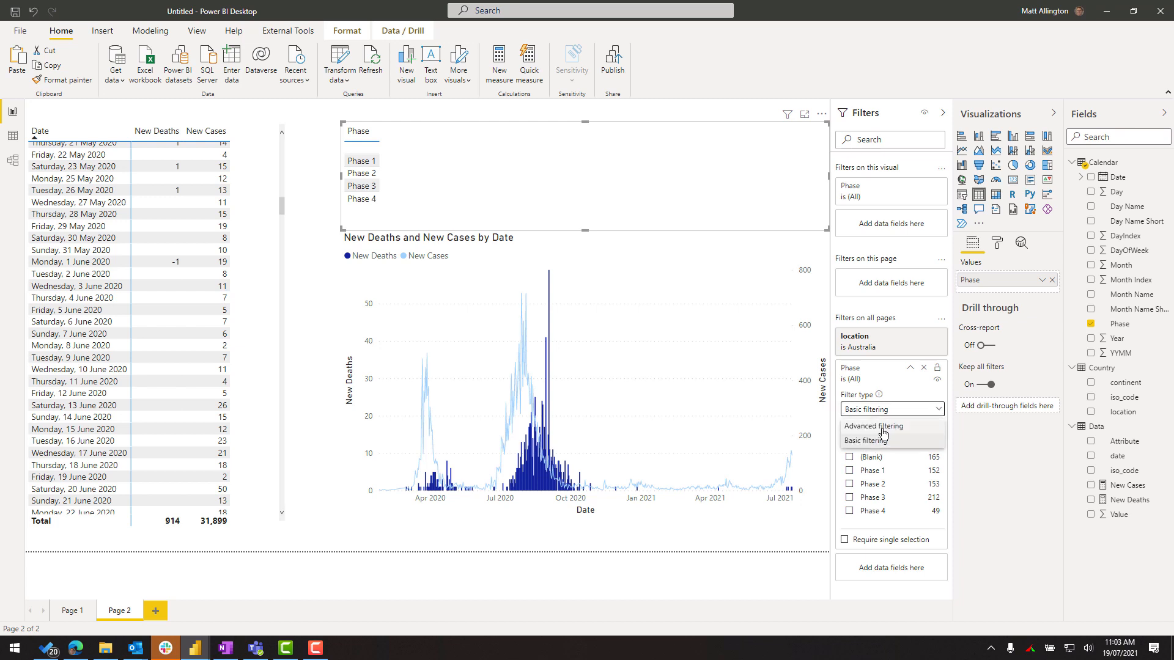
{"action": "left_click", "coordinate": [874, 435]}
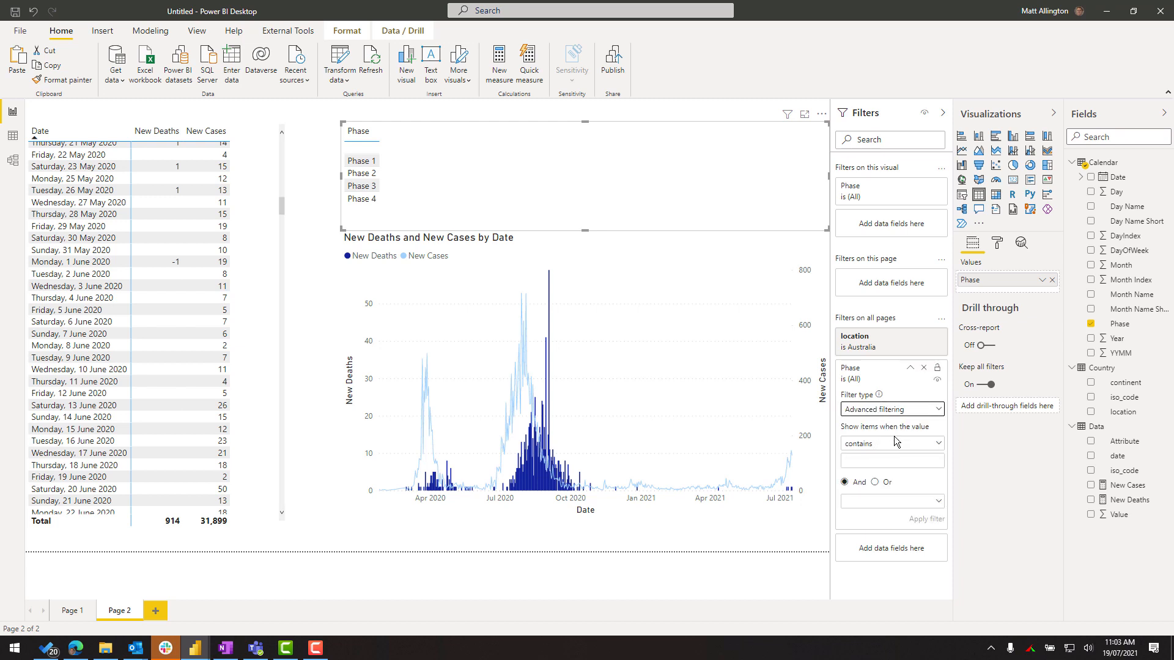
{"action": "left_click", "coordinate": [928, 411]}
{"action": "left_click", "coordinate": [875, 442]}
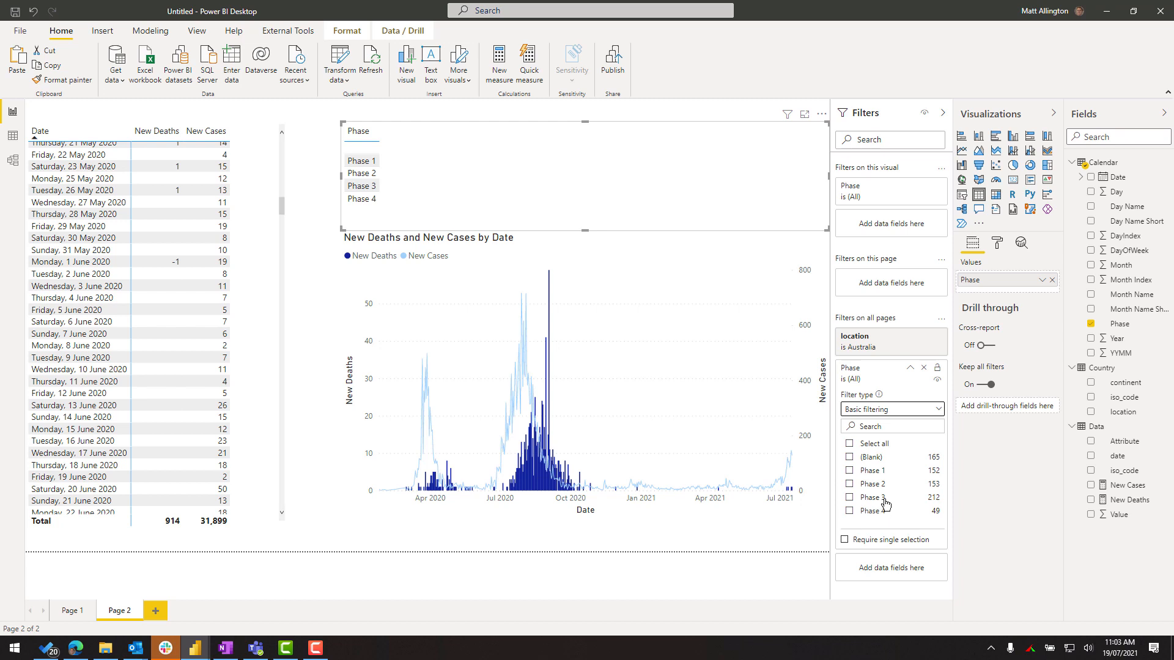
{"action": "left_click", "coordinate": [917, 413]}
{"action": "left_click", "coordinate": [875, 438]}
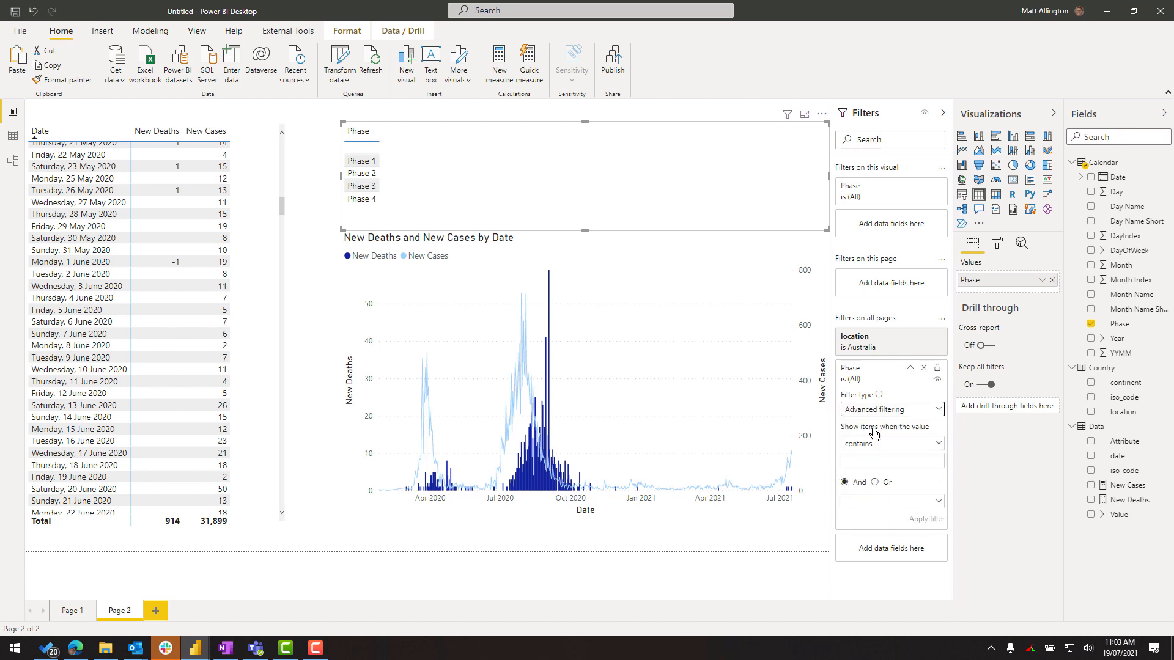
{"action": "left_click", "coordinate": [874, 446]}
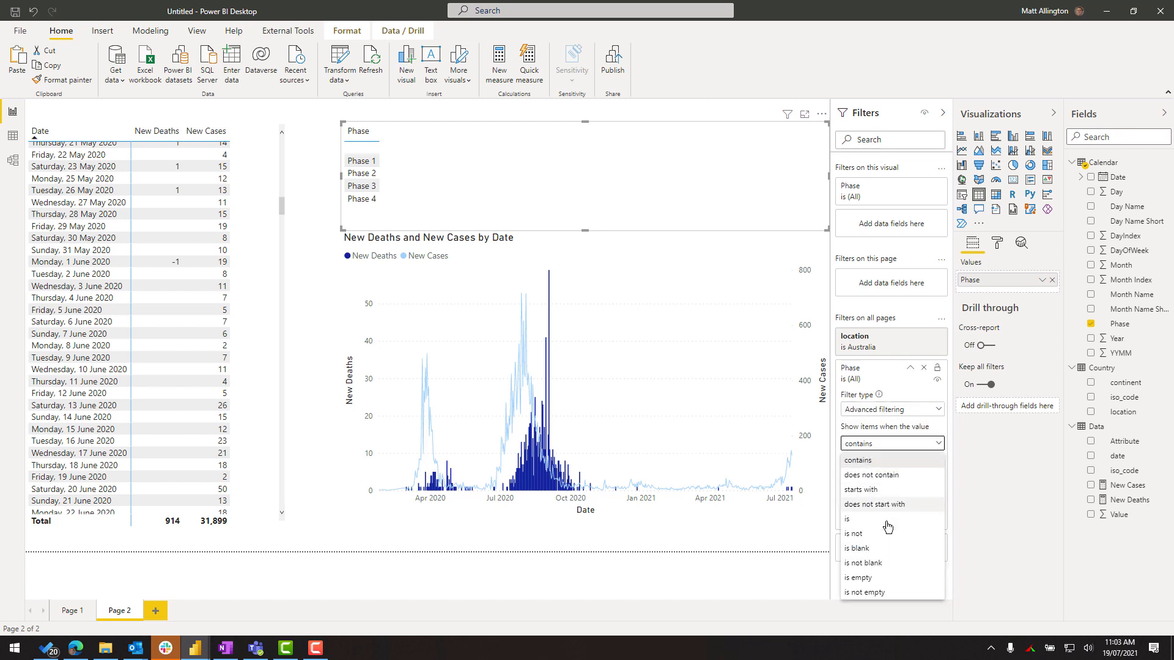
{"action": "left_click", "coordinate": [882, 564]}
{"action": "left_click", "coordinate": [926, 502]}
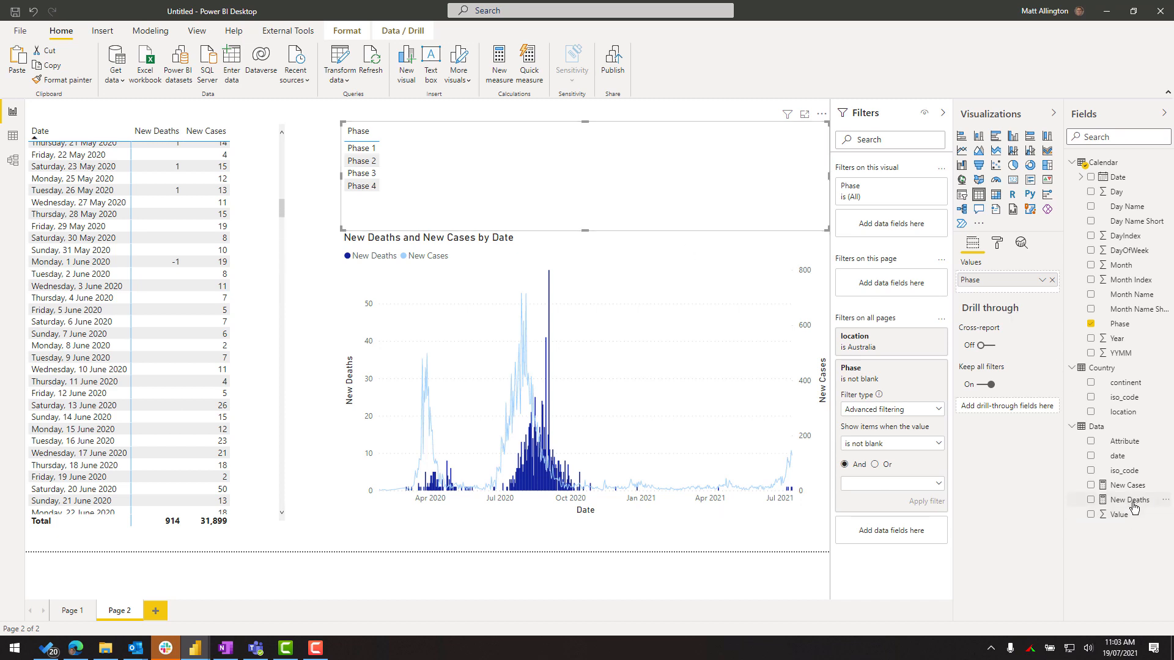
Add the New Cases and New Deaths measures to the Phase table
{"action": "left_click_drag", "start_coordinate": [1131, 487], "coordinate": [428, 162]}
{"action": "left_click_drag", "start_coordinate": [1130, 500], "coordinate": [612, 176]}
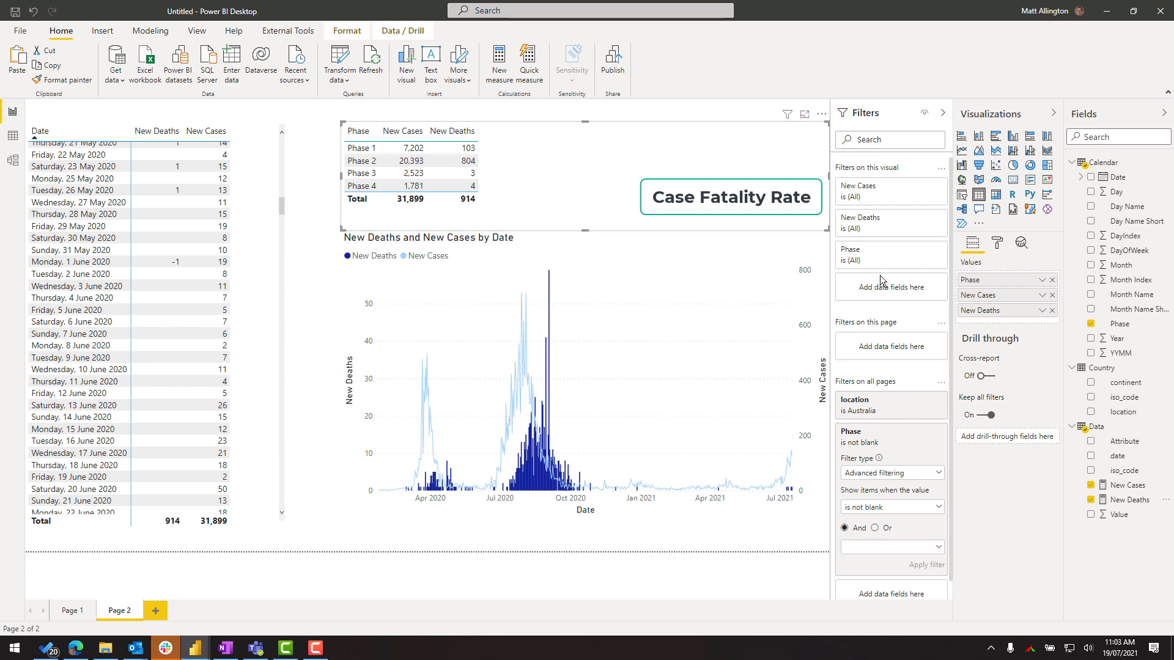
Create a measure in the Data table: IFR = DIVIDE([New Deaths],[New Cases])
{"action": "right_click", "coordinate": [1099, 433]}
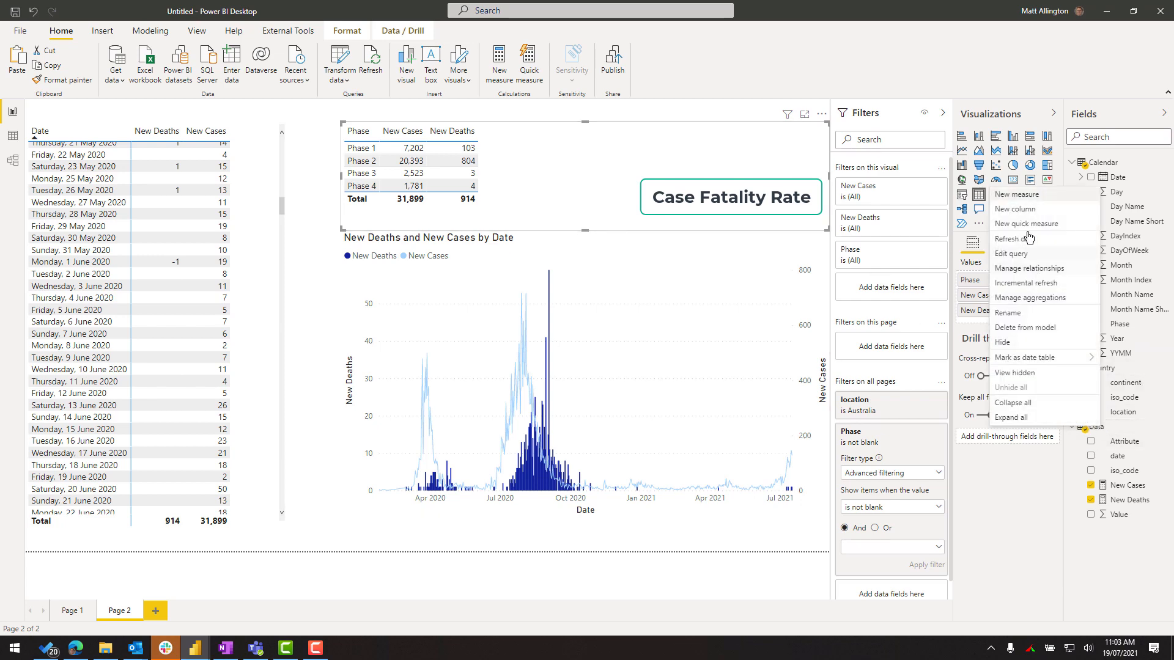
{"action": "left_click", "coordinate": [1013, 199]}
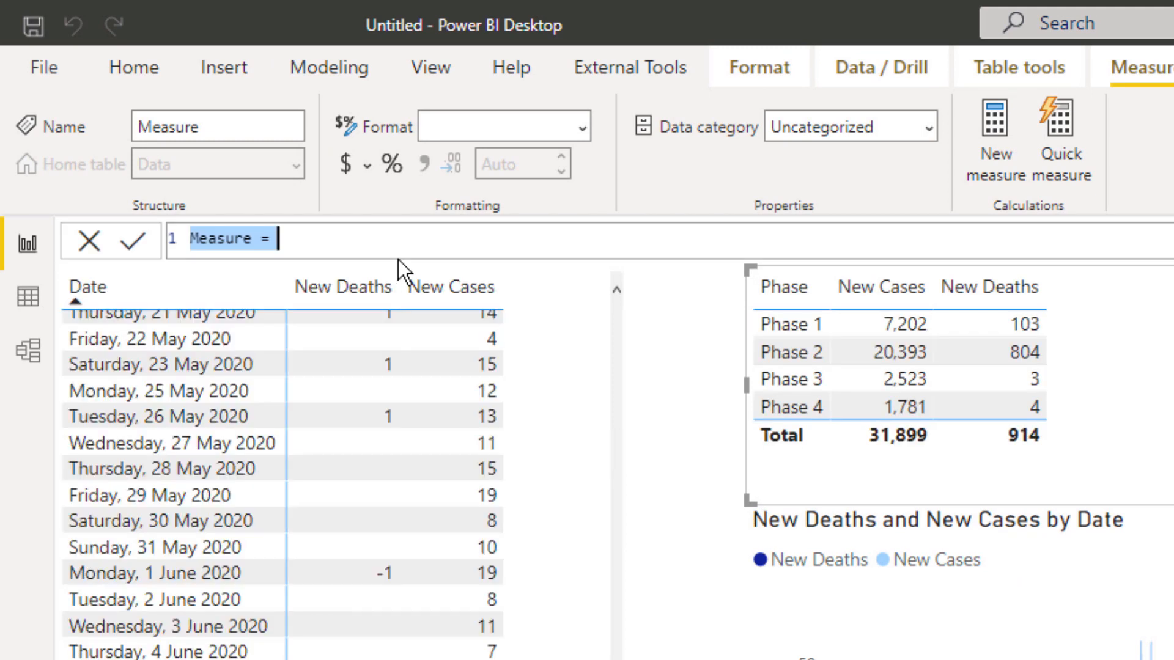
{"action": "type", "text": "IFR"}
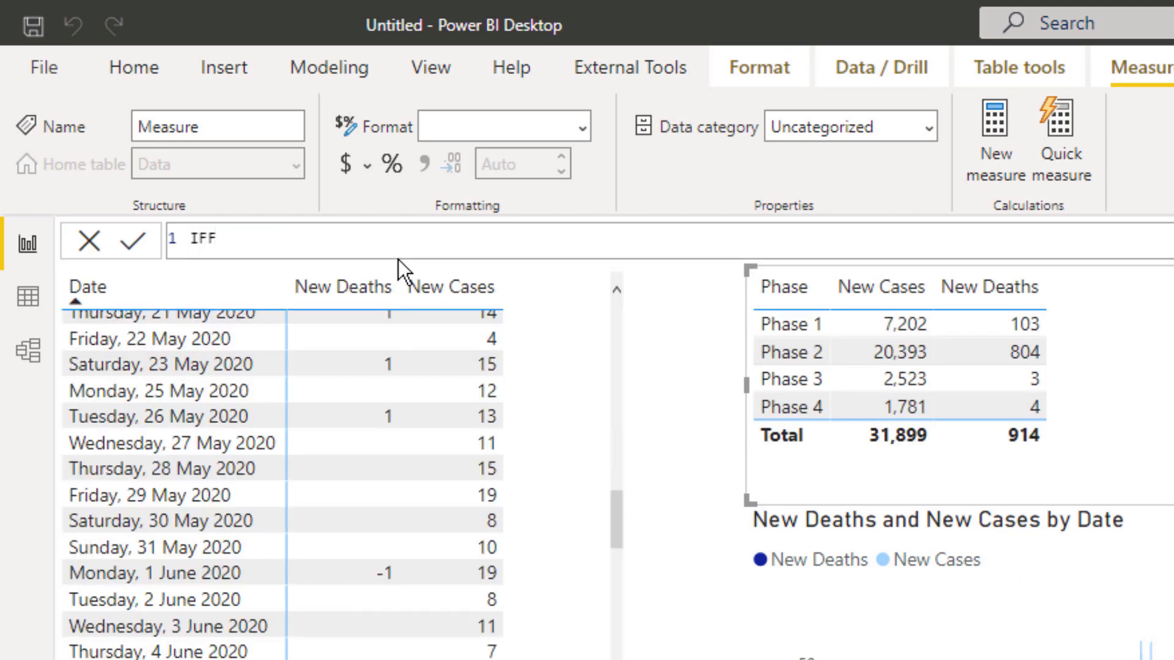
{"action": "type", "text": " = "}
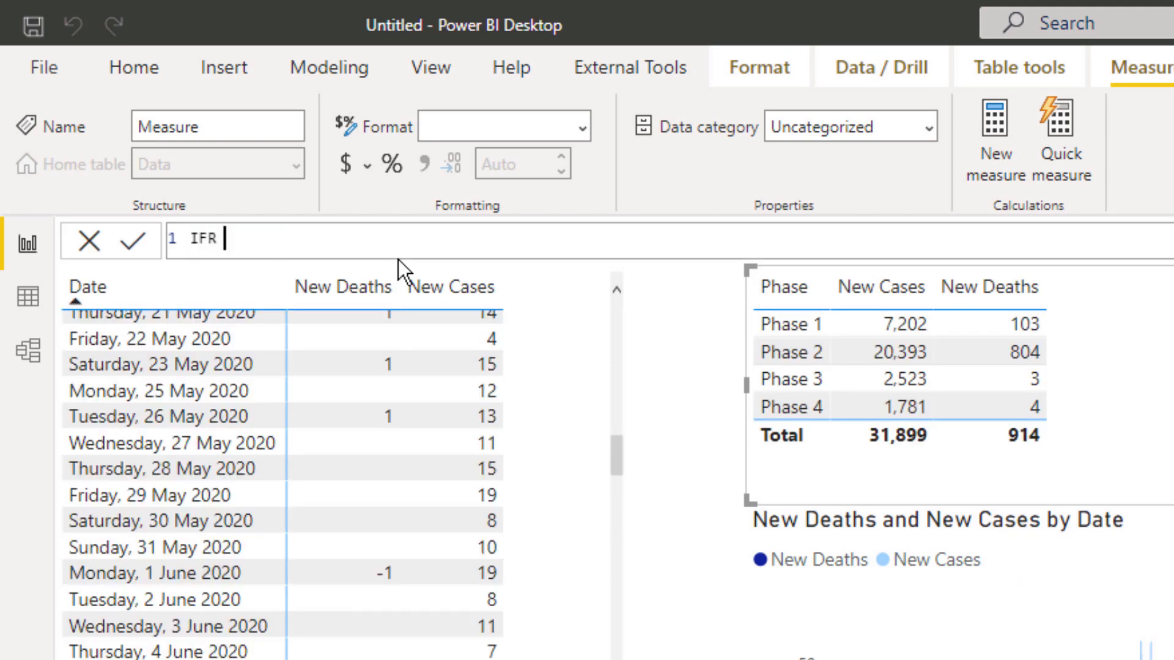
{"action": "type", "text": "div"}
{"action": "key", "text": "Tab"}
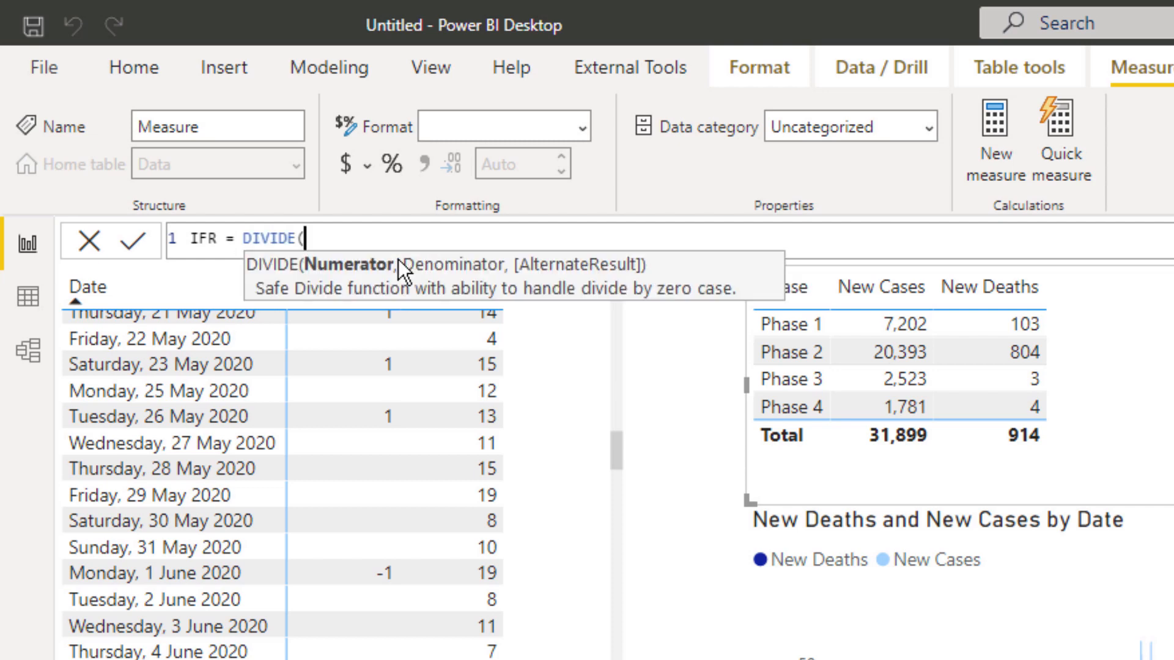
{"action": "type", "text": "n"}
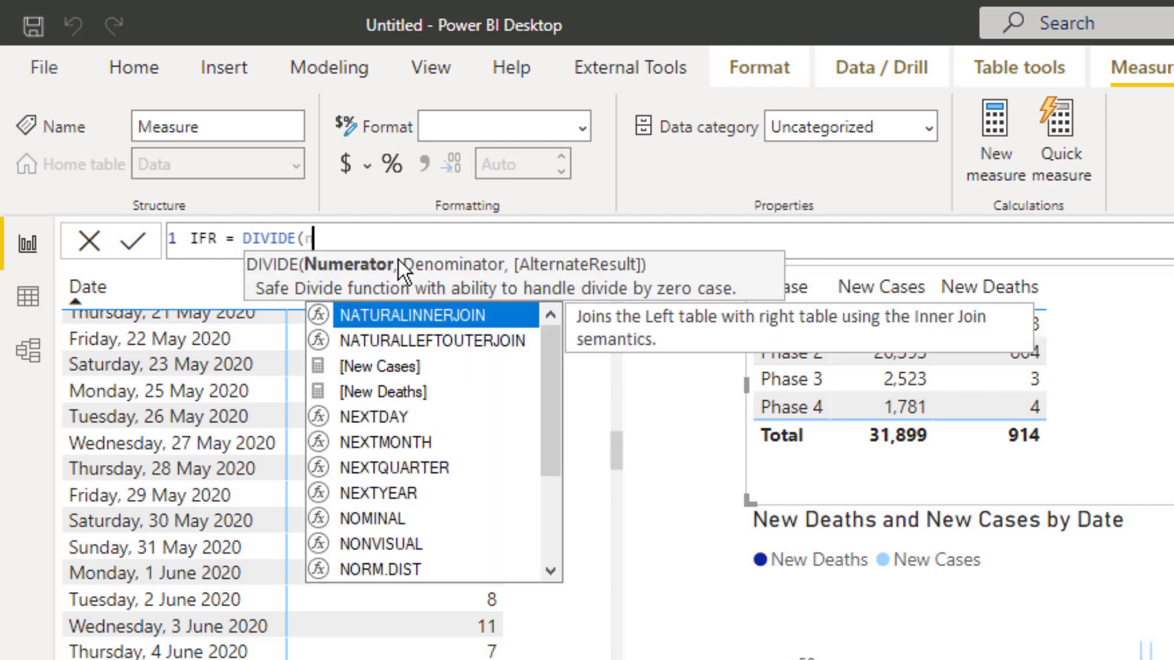
{"action": "type", "text": "ew d"}
{"action": "key", "text": "Tab"}
{"action": "type", "text": ",new c"}
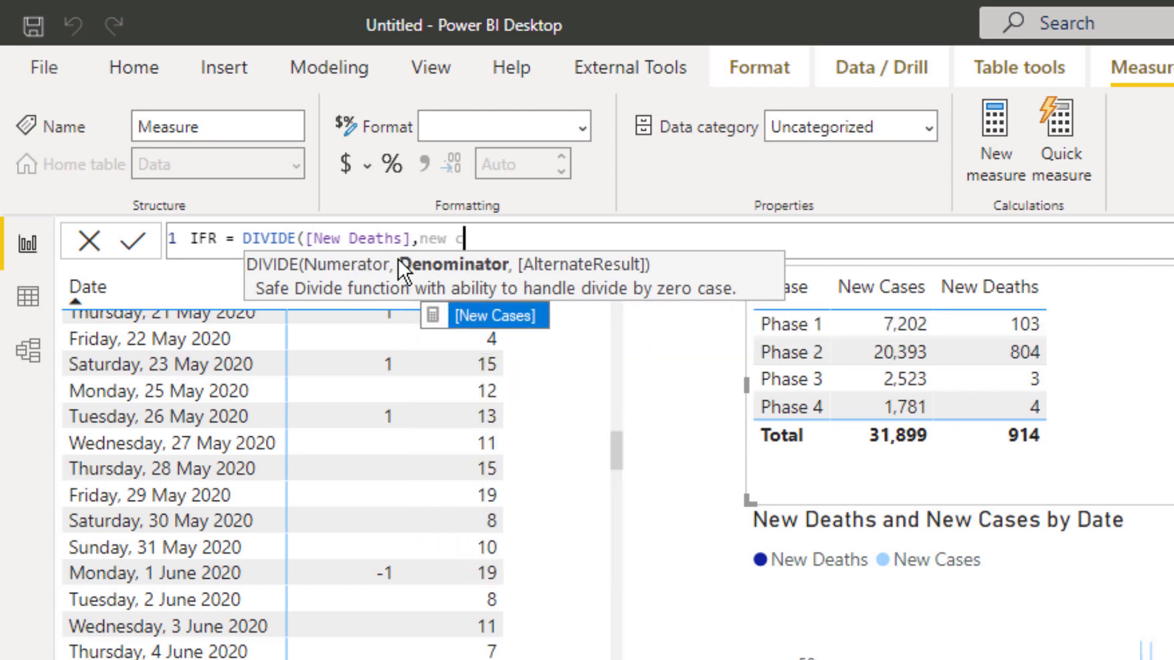
{"action": "key", "text": "Tab"}
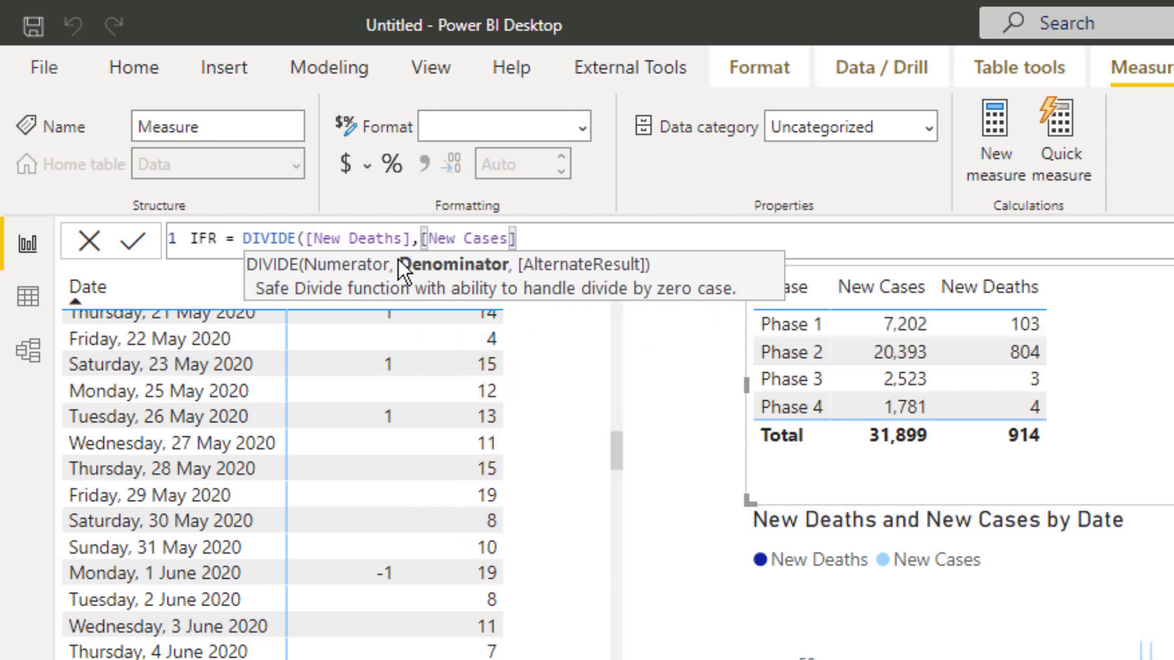
{"action": "type", "text": ")"}
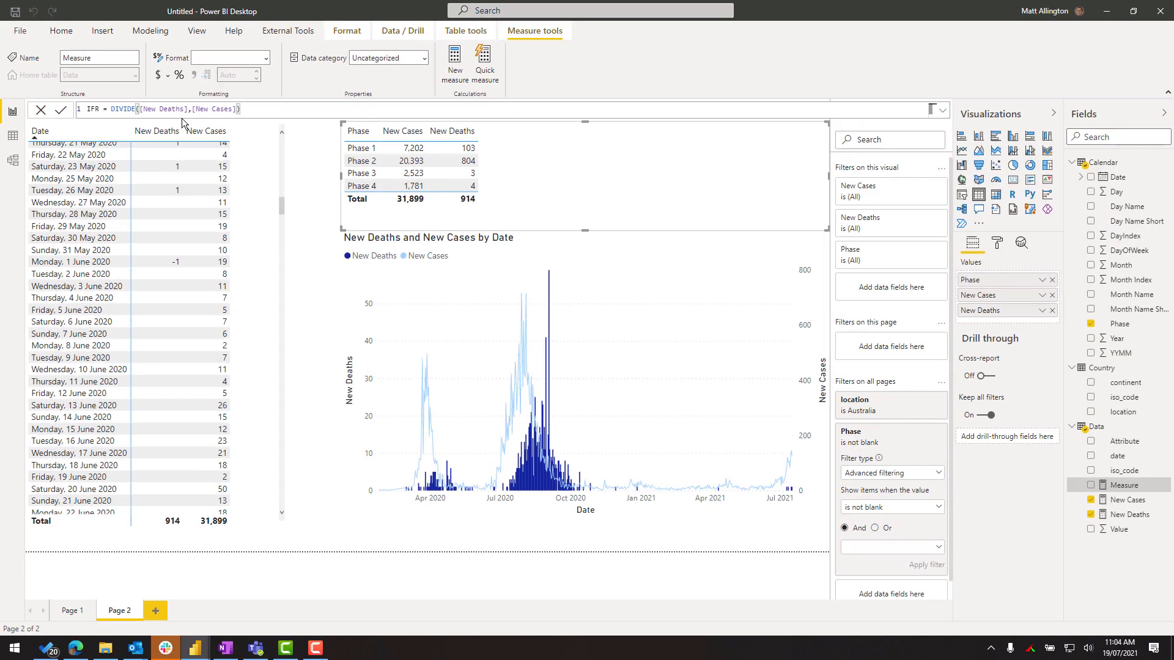
{"action": "key", "text": "Return"}
Add the IFR measure to the Phase table and format it as a percentage
{"action": "left_click_drag", "start_coordinate": [1116, 471], "coordinate": [520, 169]}
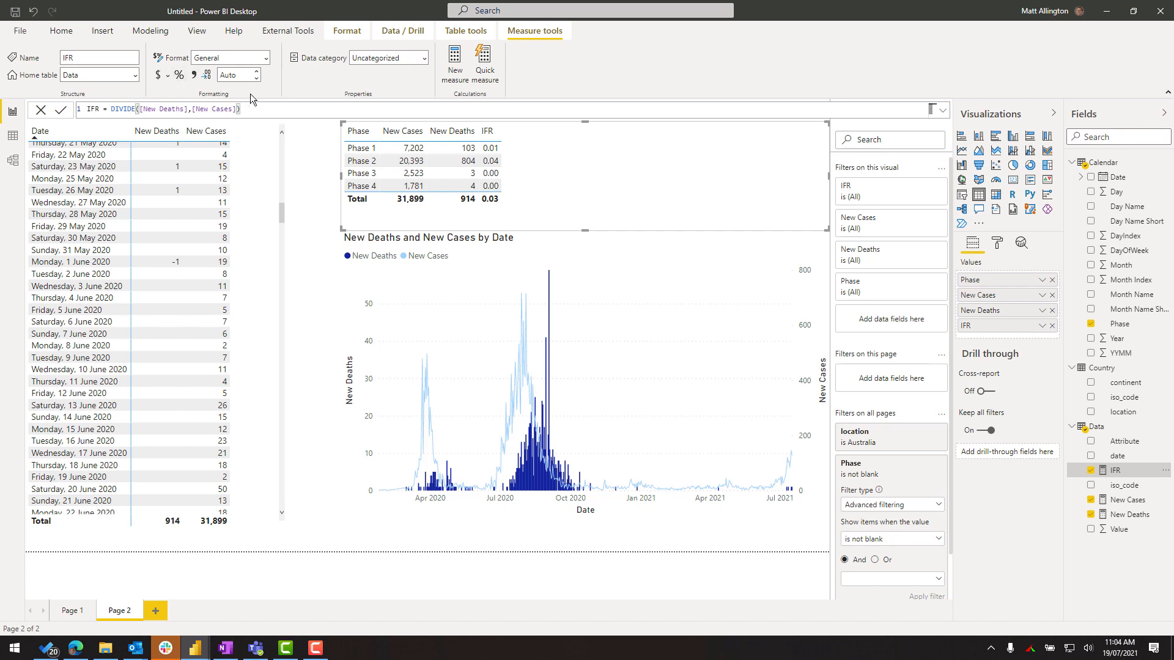
{"action": "left_click", "coordinate": [179, 74]}
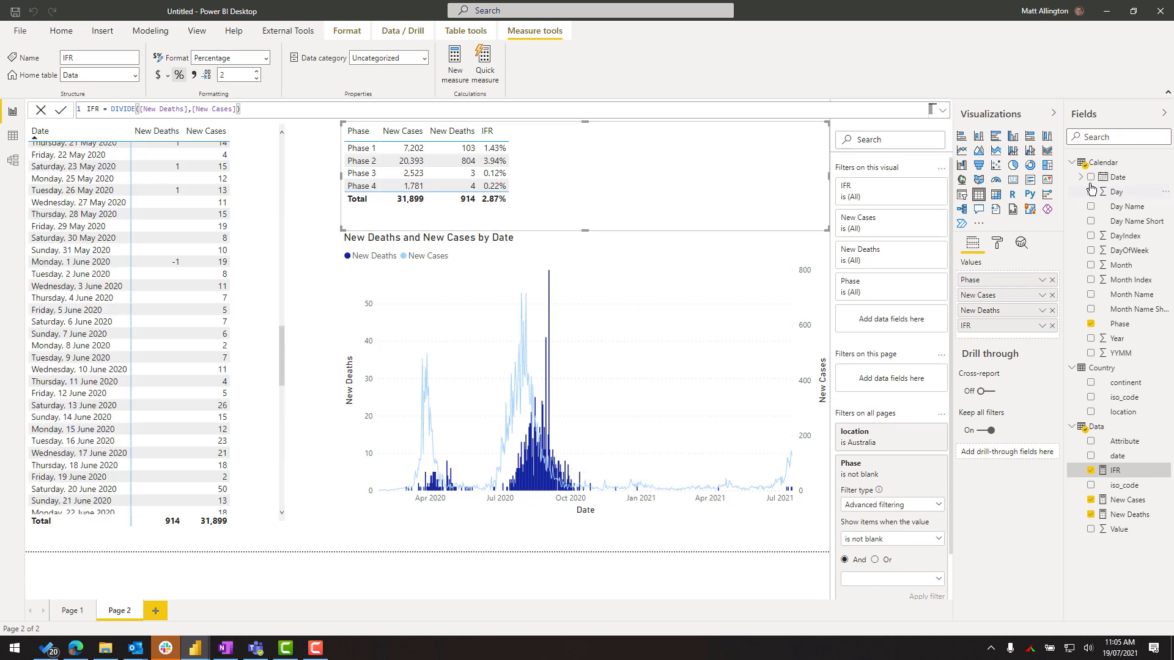
Start a Days into Phase measure in the Calendar table with the variable ThisPhase = max('Calendar'[Phase])
{"action": "right_click", "coordinate": [1114, 167]}
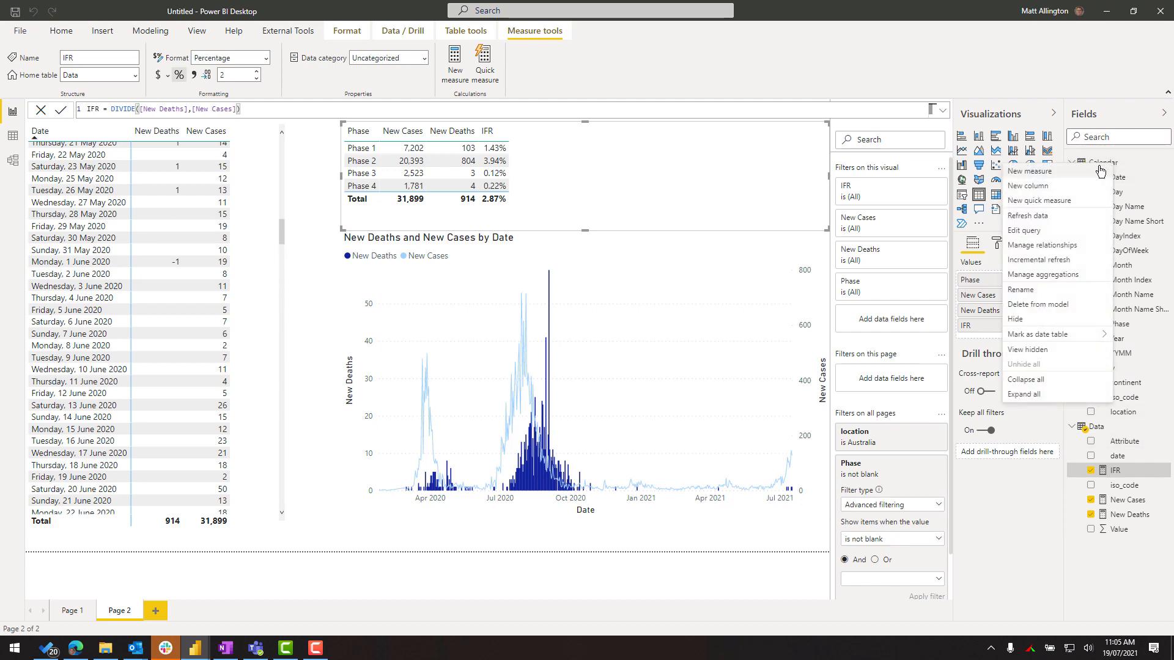
{"action": "left_click", "coordinate": [1062, 173]}
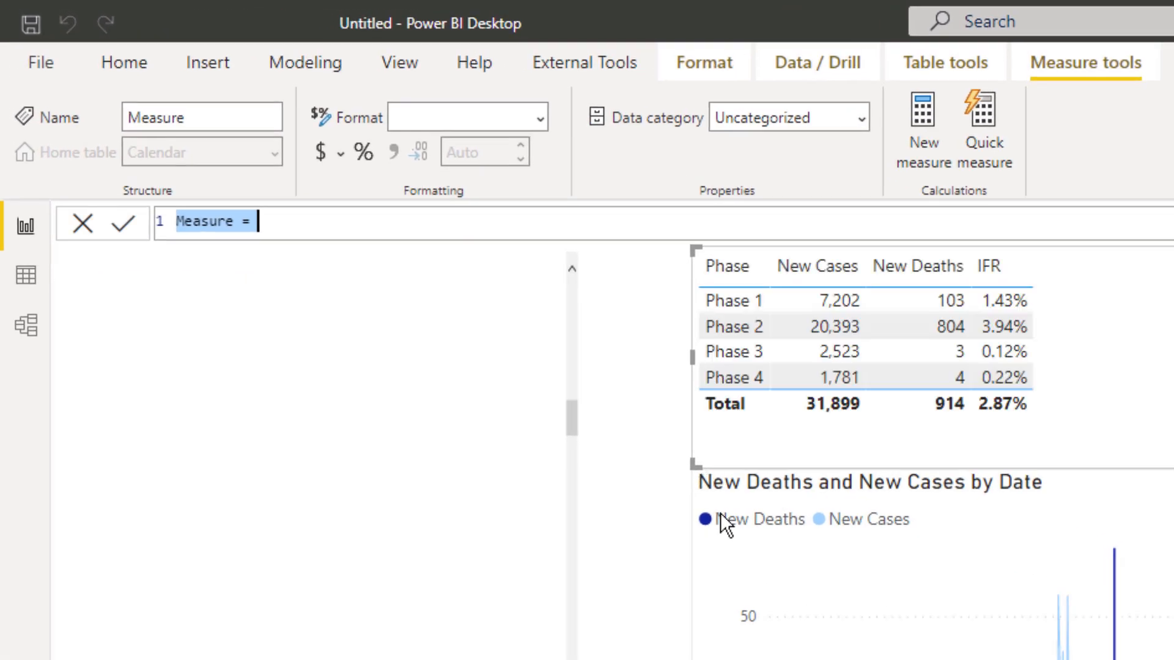
{"action": "type", "text": "D"}
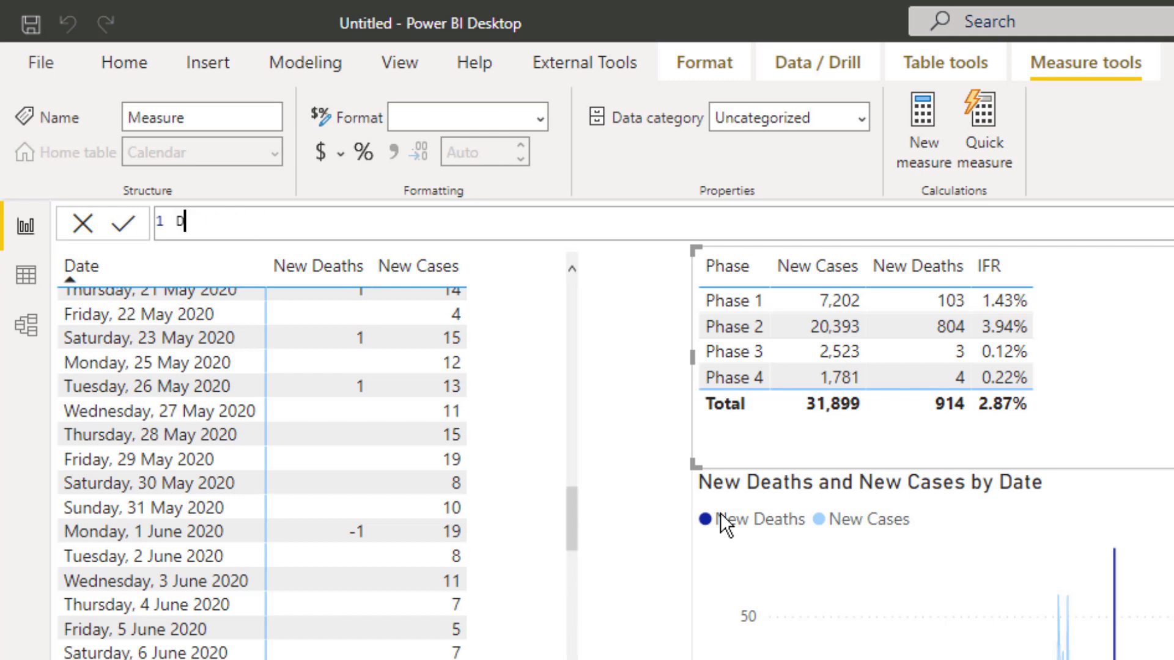
{"action": "type", "text": "ays into "}
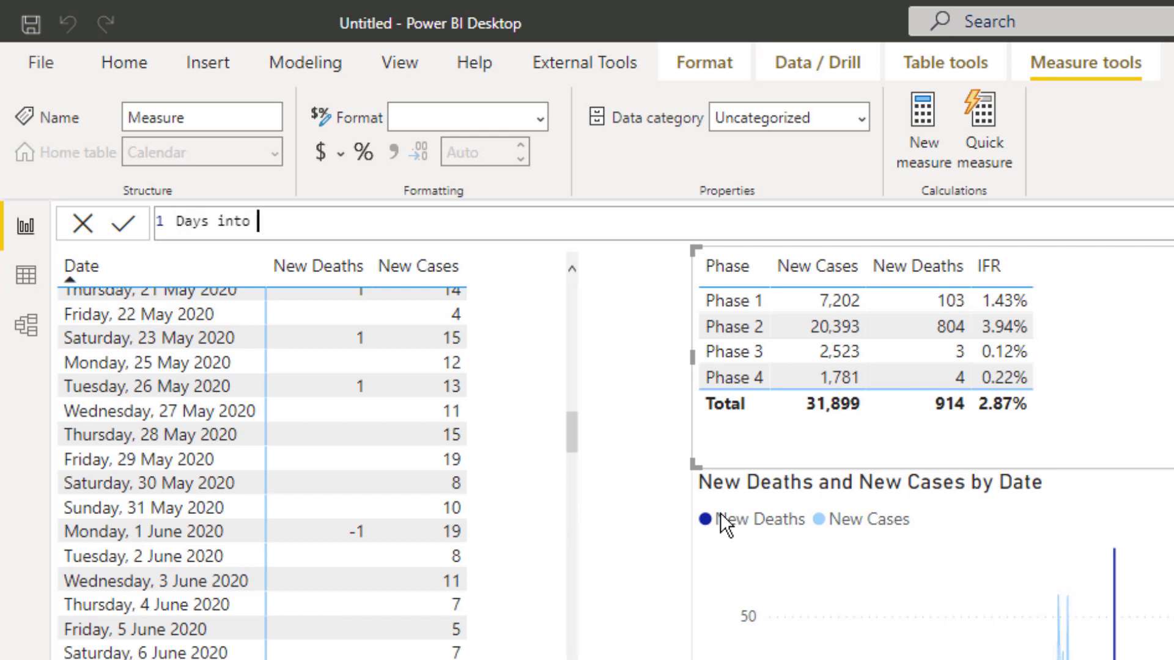
{"action": "type", "text": "Phase "}
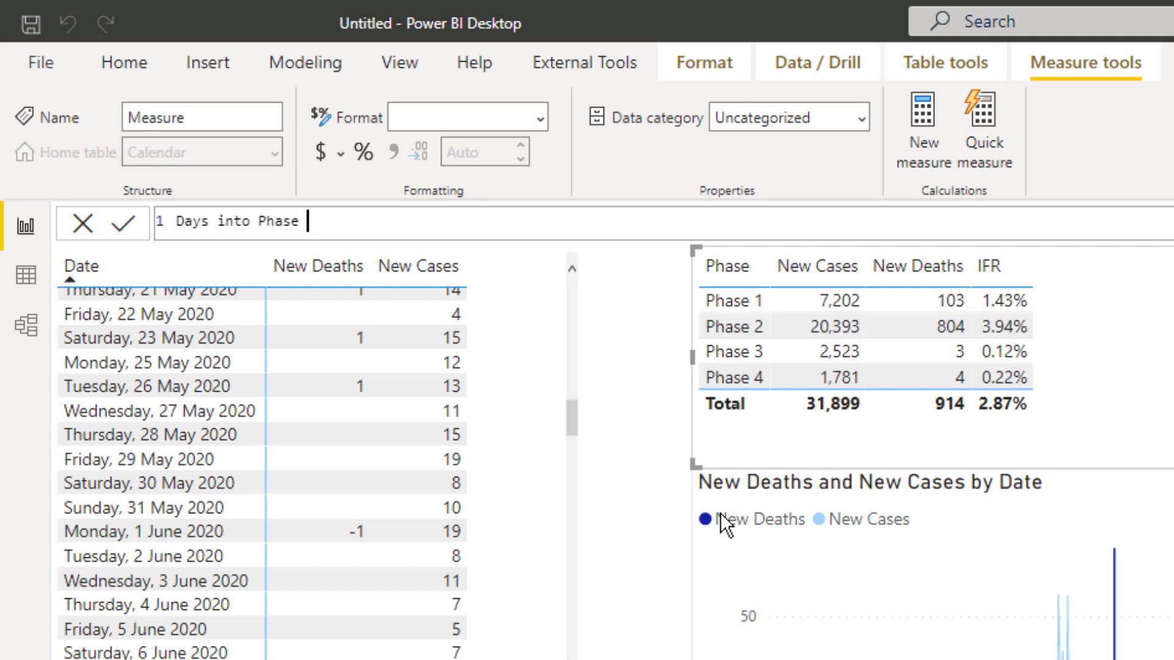
{"action": "type", "text": "= VAR ThisPhase "}
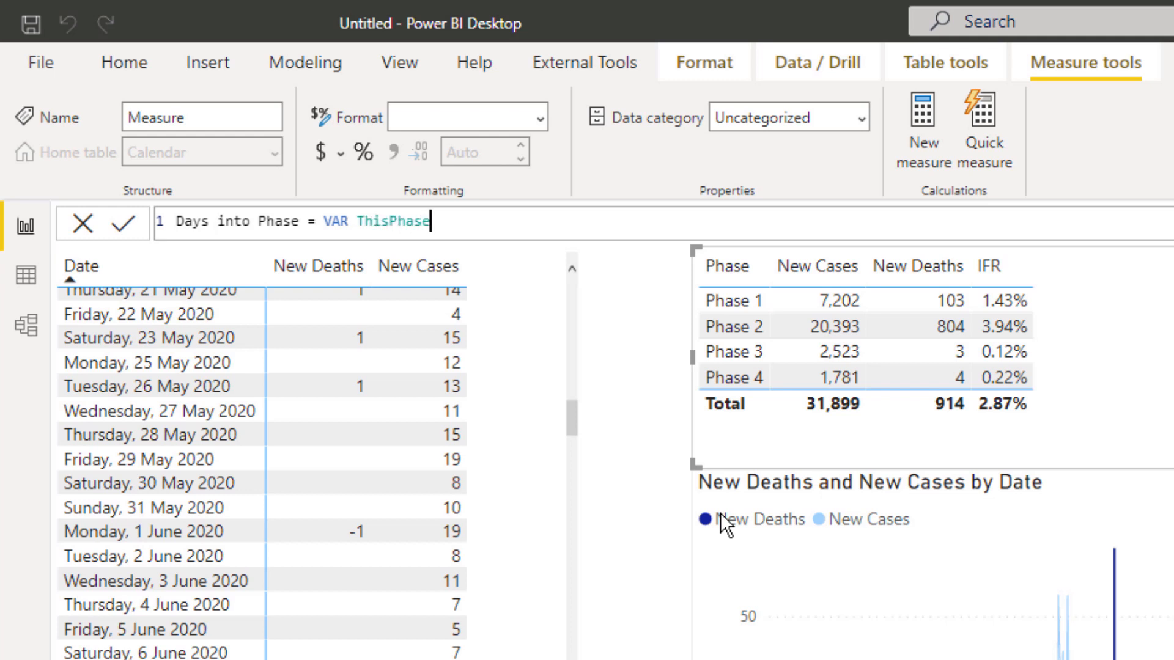
{"action": "type", "text": "= max(phse"}
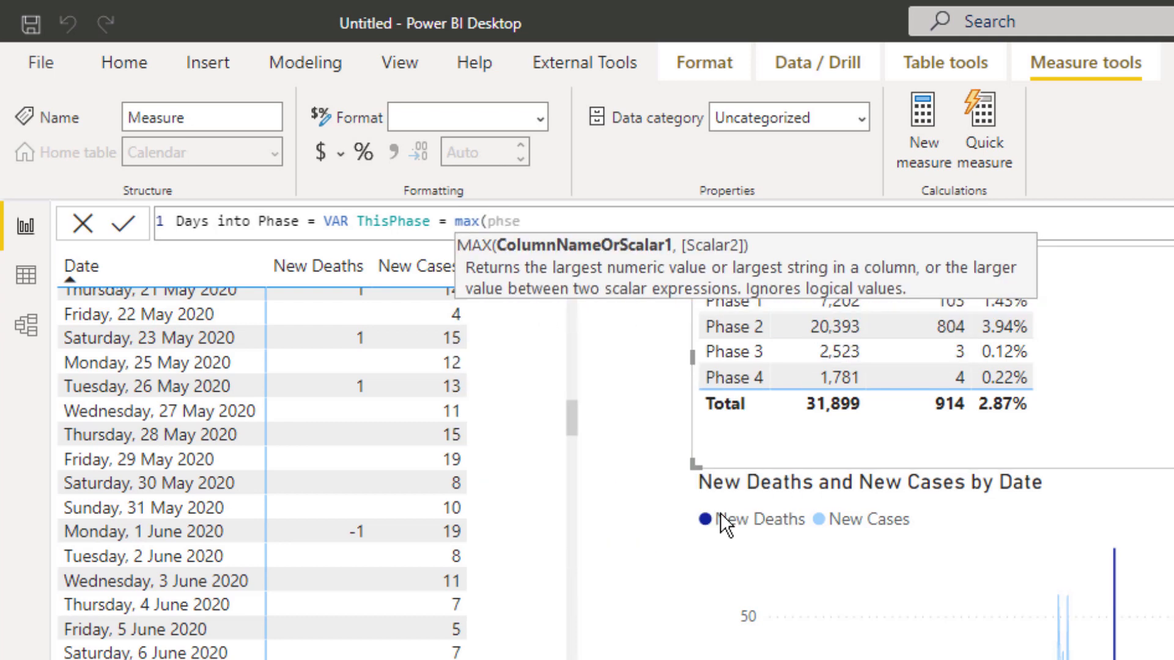
{"action": "key", "text": "Tab"}
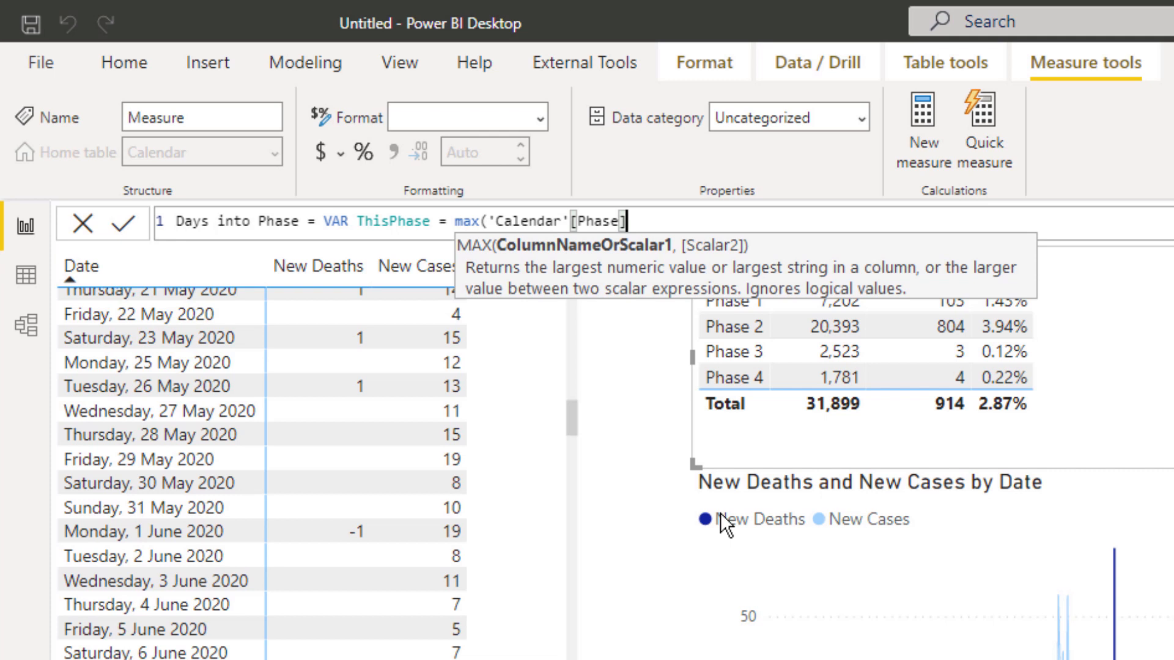
{"action": "type", "text": ")"}
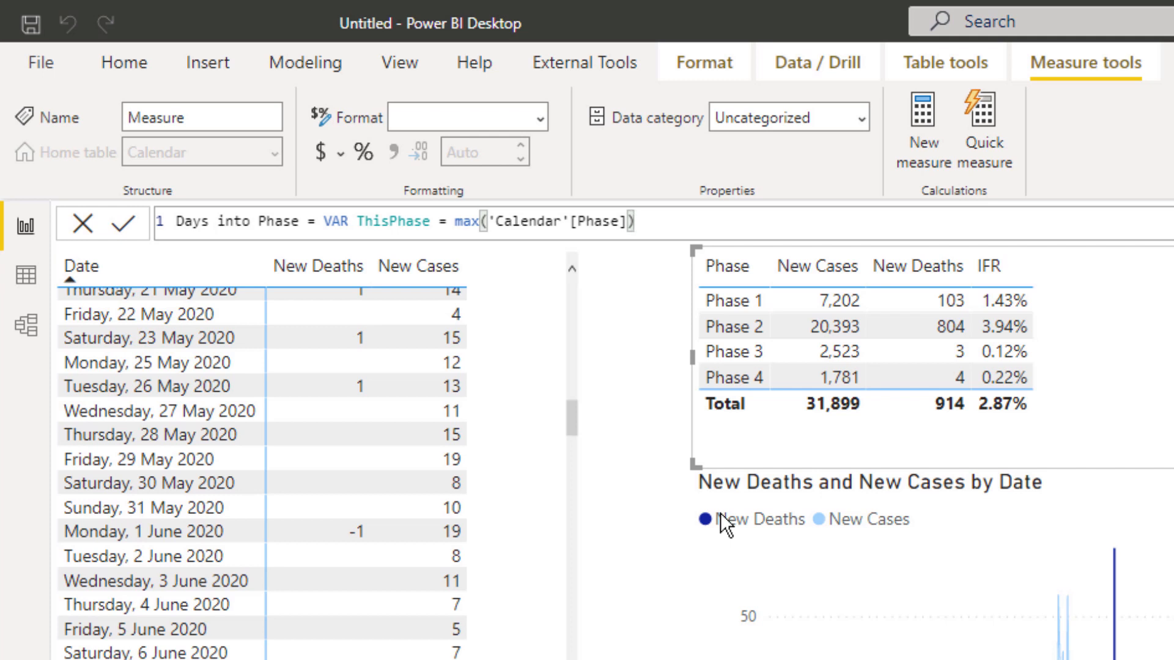
Make the Days into Phase measure return ThisPhase on an indented second line and commit the formula
{"action": "key", "text": "shift+Return"}
{"action": "key", "text": "Tab"}
{"action": "key", "text": "Tab"}
{"action": "key", "text": "Tab"}
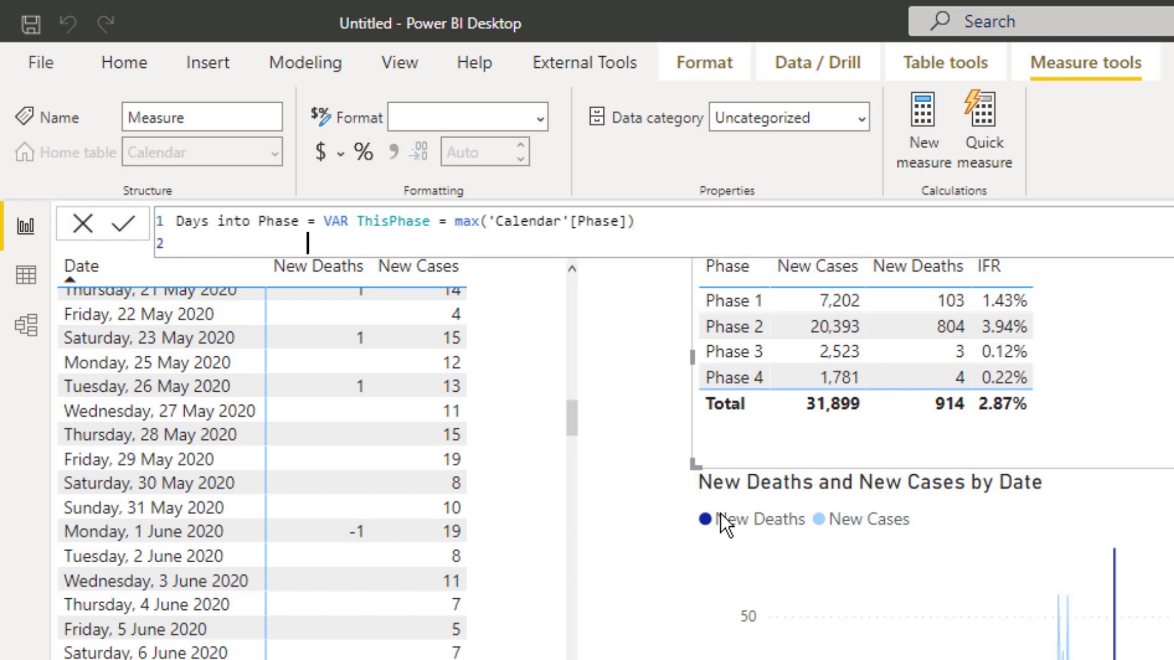
{"action": "type", "text": "RETURN this"}
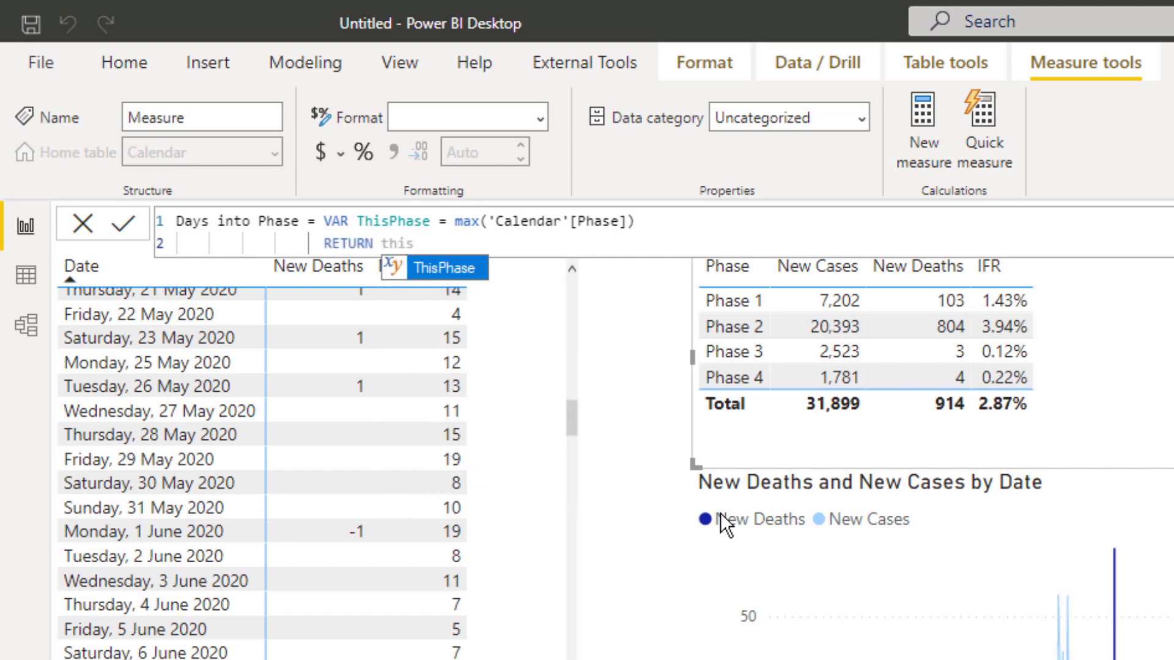
{"action": "key", "text": "Tab"}
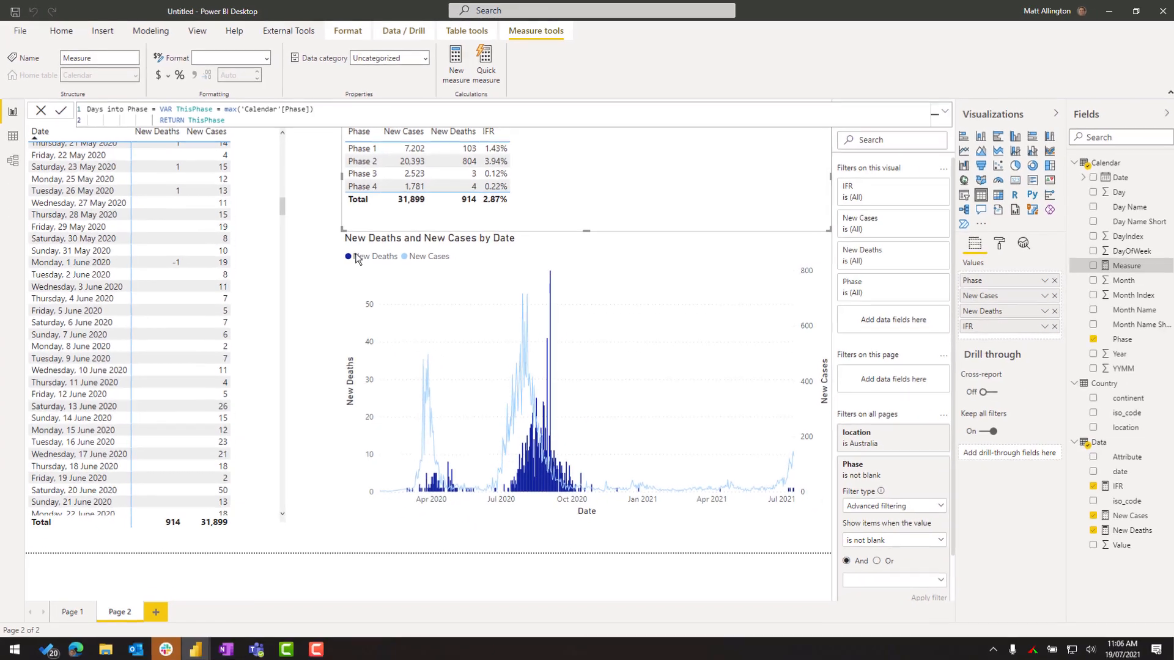
{"action": "key", "text": "Return"}
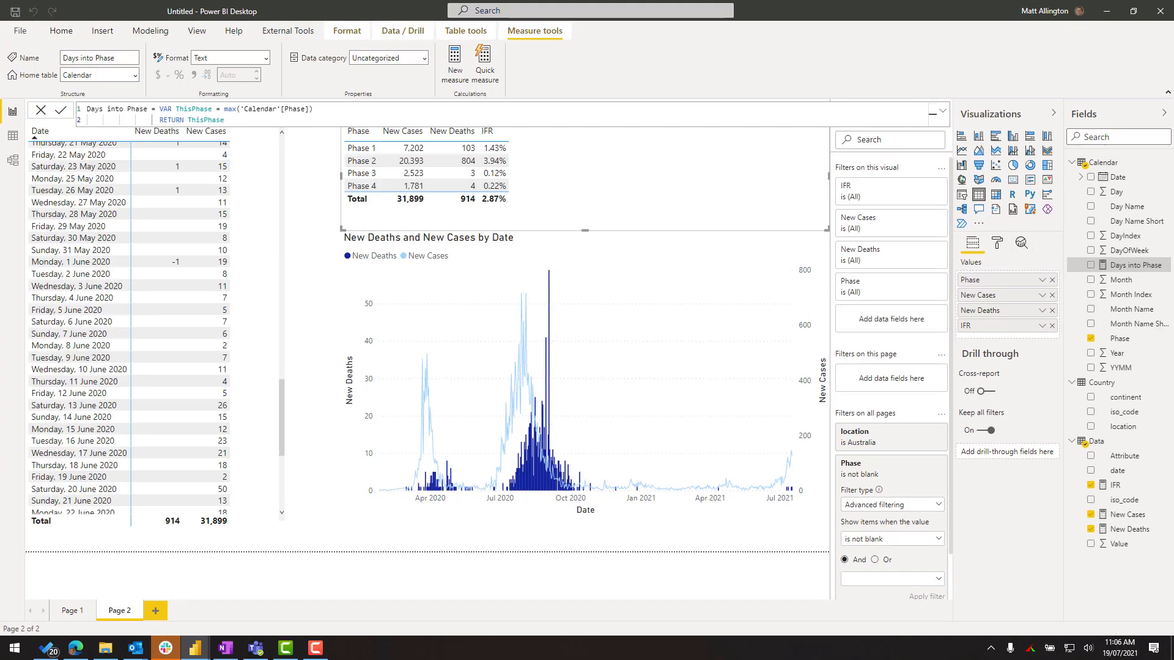
Add the Days into Phase measure to both the Phase table and the daily date matrix, and widen the matrix to fit it
{"action": "left_click_drag", "start_coordinate": [1128, 265], "coordinate": [602, 192]}
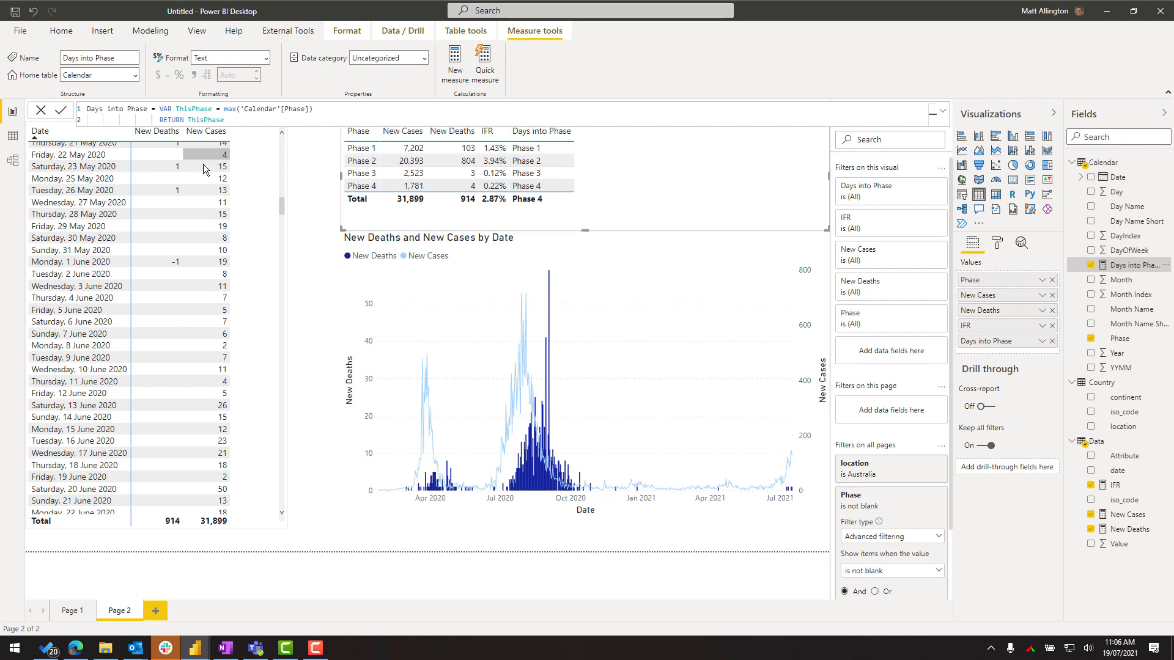
{"action": "scroll", "coordinate": [146, 180], "scroll_direction": "up", "scroll_amount": 5}
{"action": "scroll", "coordinate": [170, 179], "scroll_direction": "up", "scroll_amount": 15}
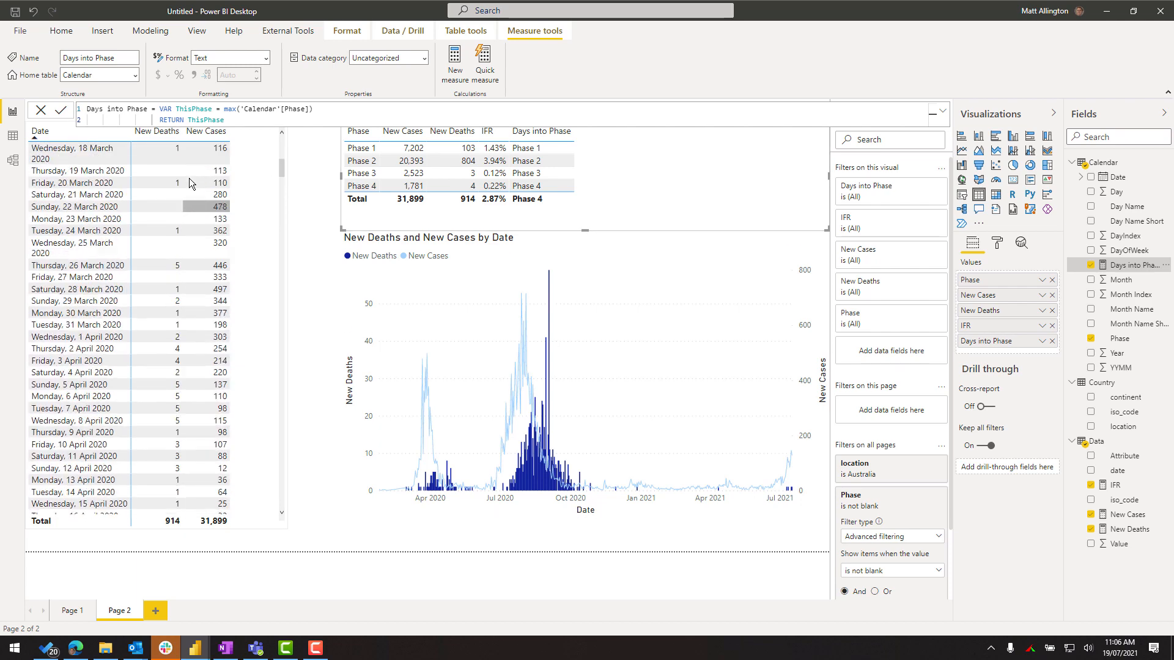
{"action": "scroll", "coordinate": [90, 163], "scroll_direction": "up", "scroll_amount": 1}
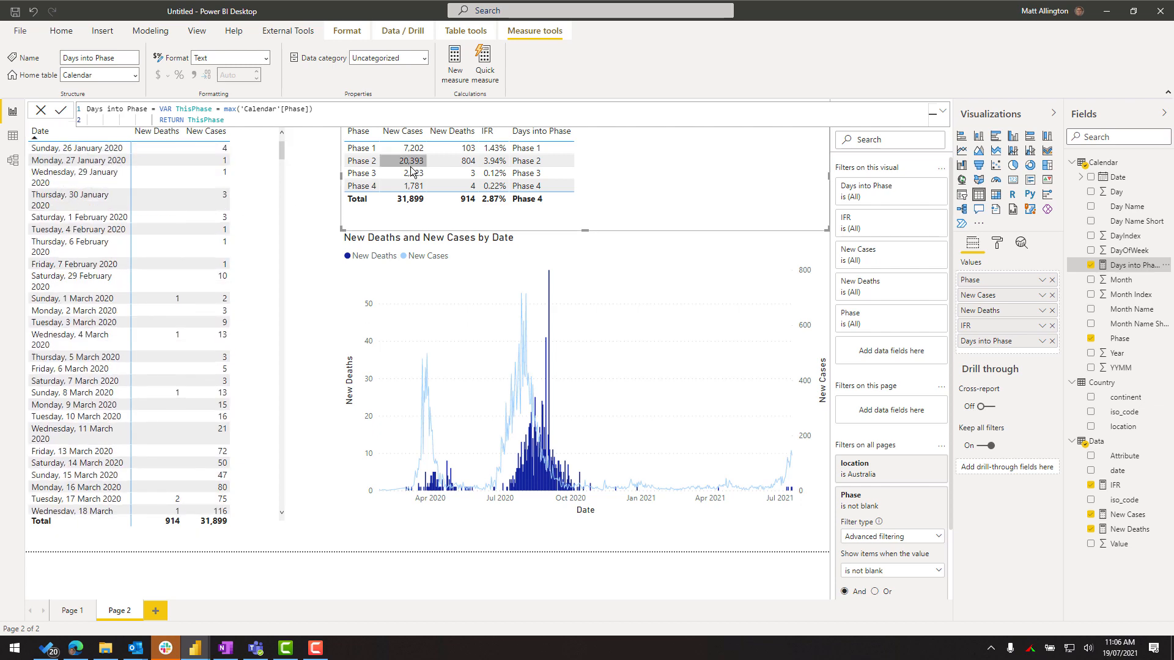
{"action": "left_click_drag", "start_coordinate": [1118, 276], "coordinate": [239, 232]}
{"action": "left_click_drag", "start_coordinate": [288, 327], "coordinate": [310, 327]}
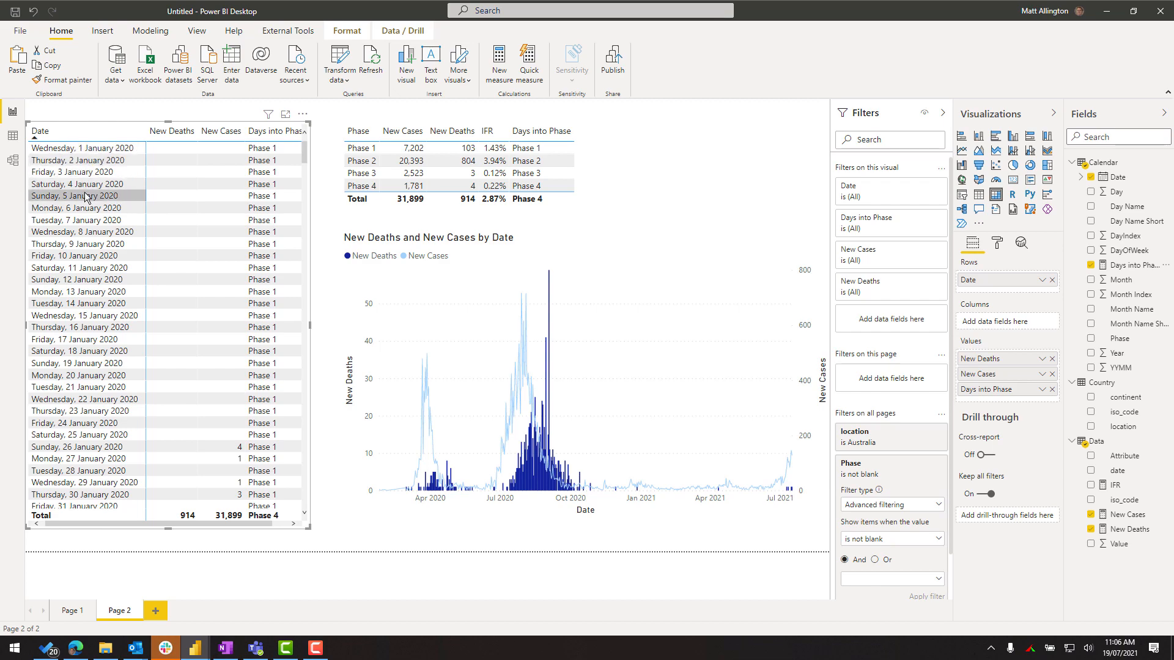
Insert the variable TodayDate = max(date) after ThisPhase in the Days into Phase formula
{"action": "left_click", "coordinate": [1130, 265]}
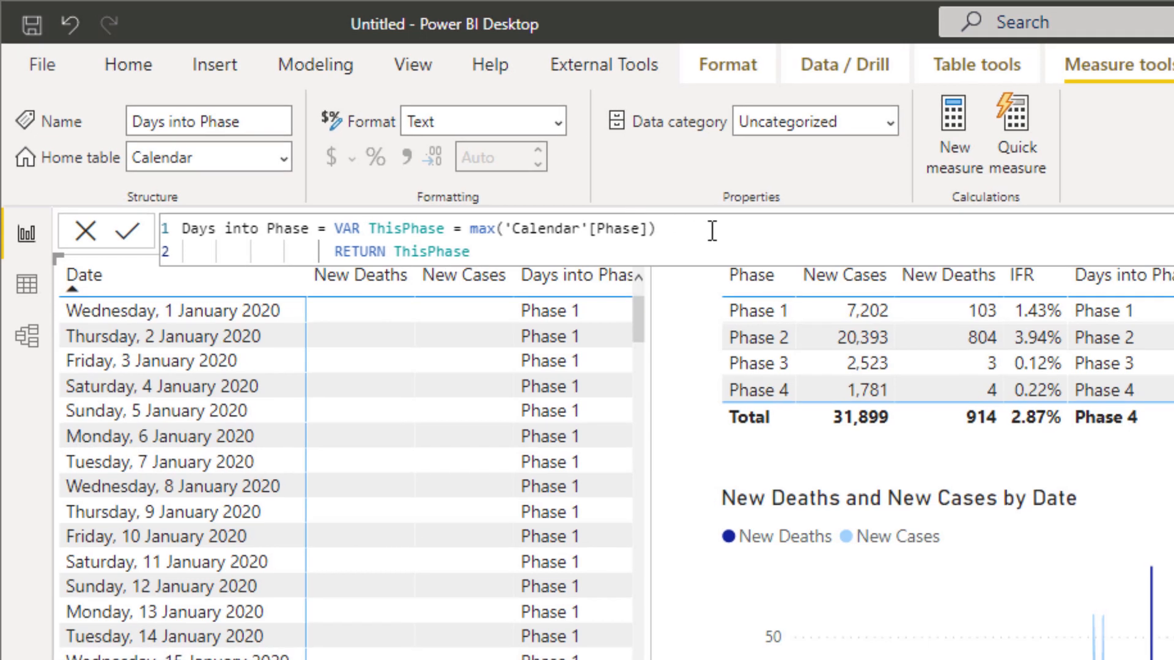
{"action": "left_click", "coordinate": [383, 122]}
{"action": "key", "text": "Return"}
{"action": "type", "text": "VAR TodayDAte"}
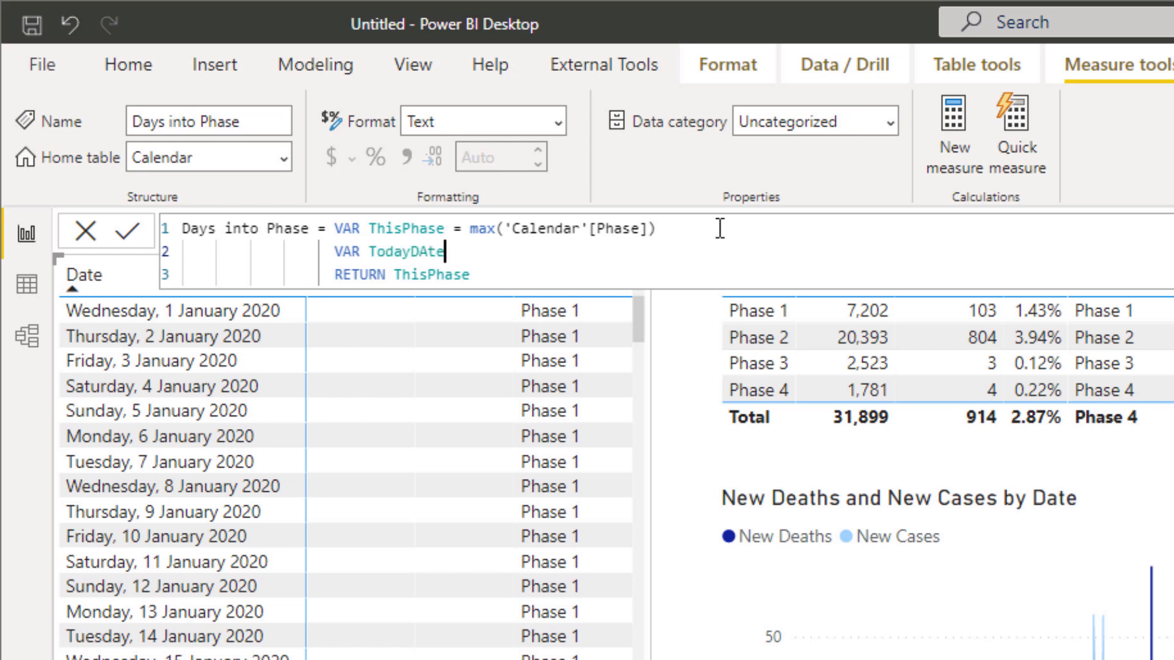
{"action": "key", "text": "BackSpace"}
{"action": "key", "text": "BackSpace"}
{"action": "type", "text": "ate = max("}
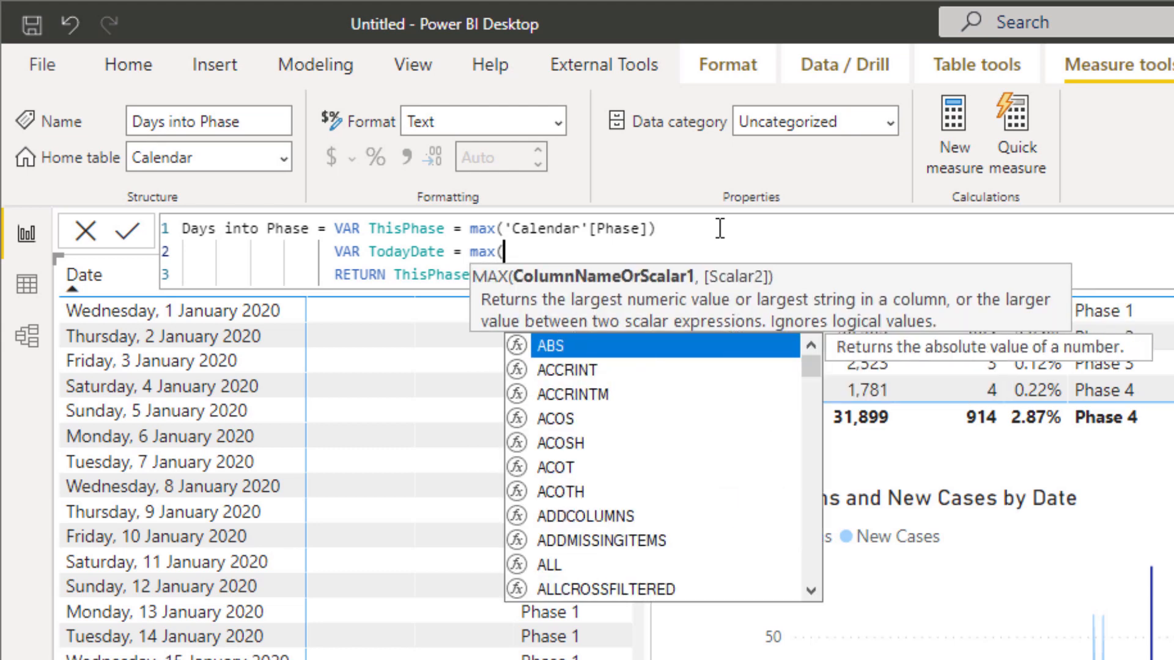
{"action": "type", "text": "date"}
{"action": "key", "text": "Up"}
{"action": "key", "text": "Up"}
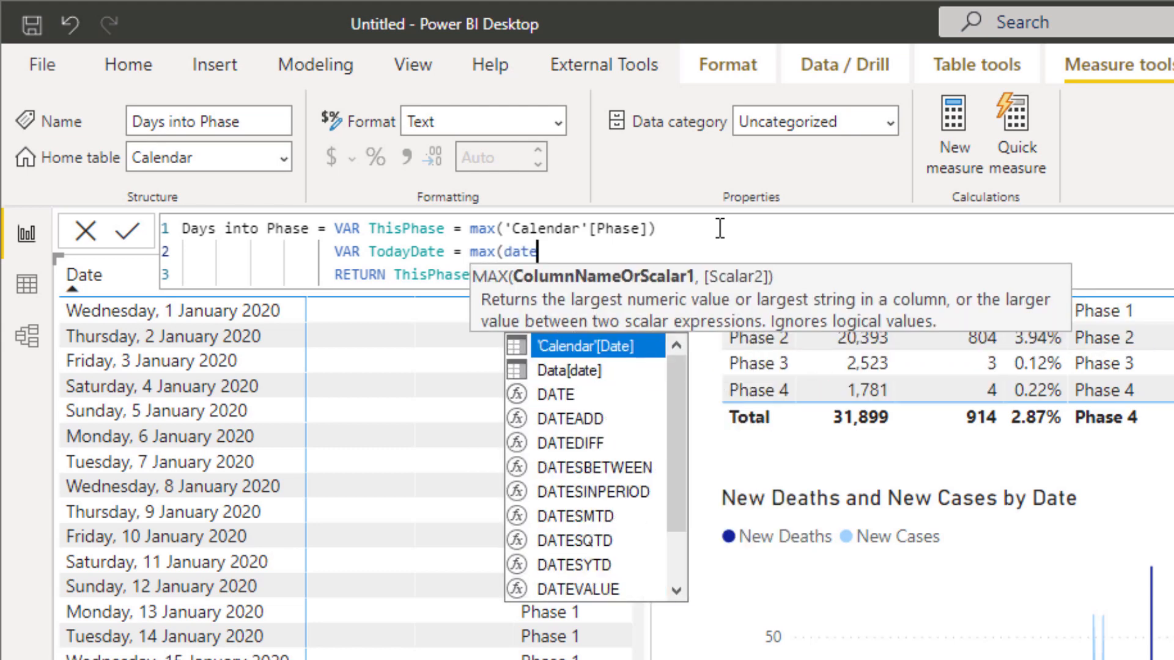
{"action": "type", "text": ")"}
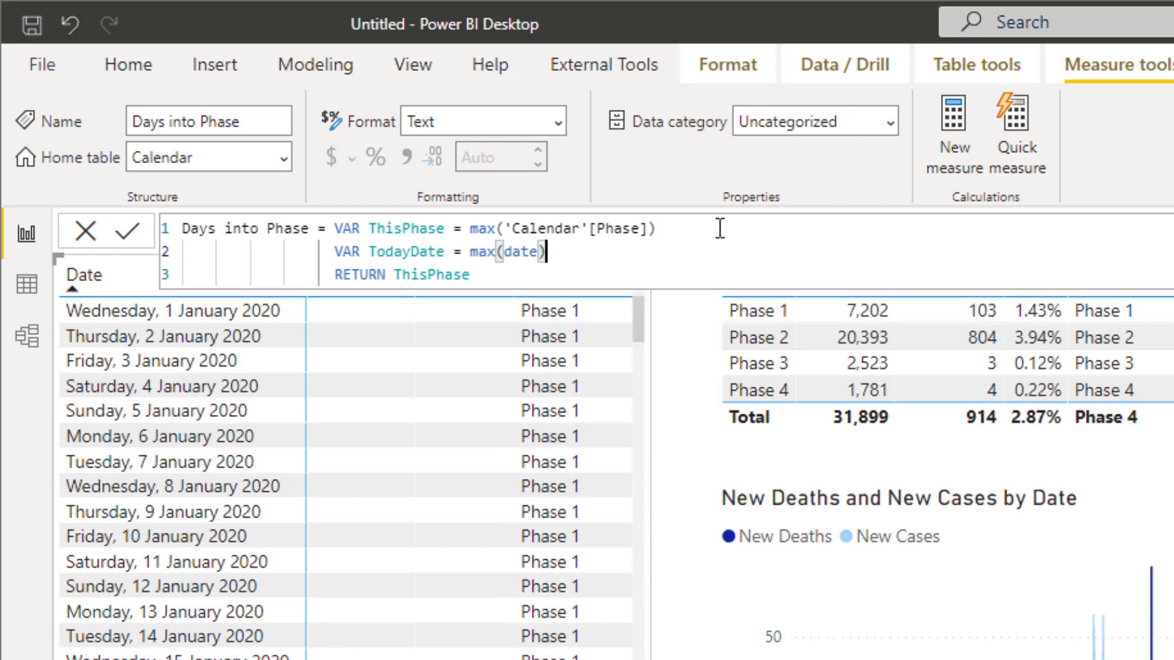
Replace RETURN in the formula with a Result variable starting CALCULATE(COUNTROWS('Calendar')
{"action": "key", "text": "Down"}
{"action": "key", "text": "ctrl+Left"}
{"action": "key", "text": "ctrl+shift+Left"}
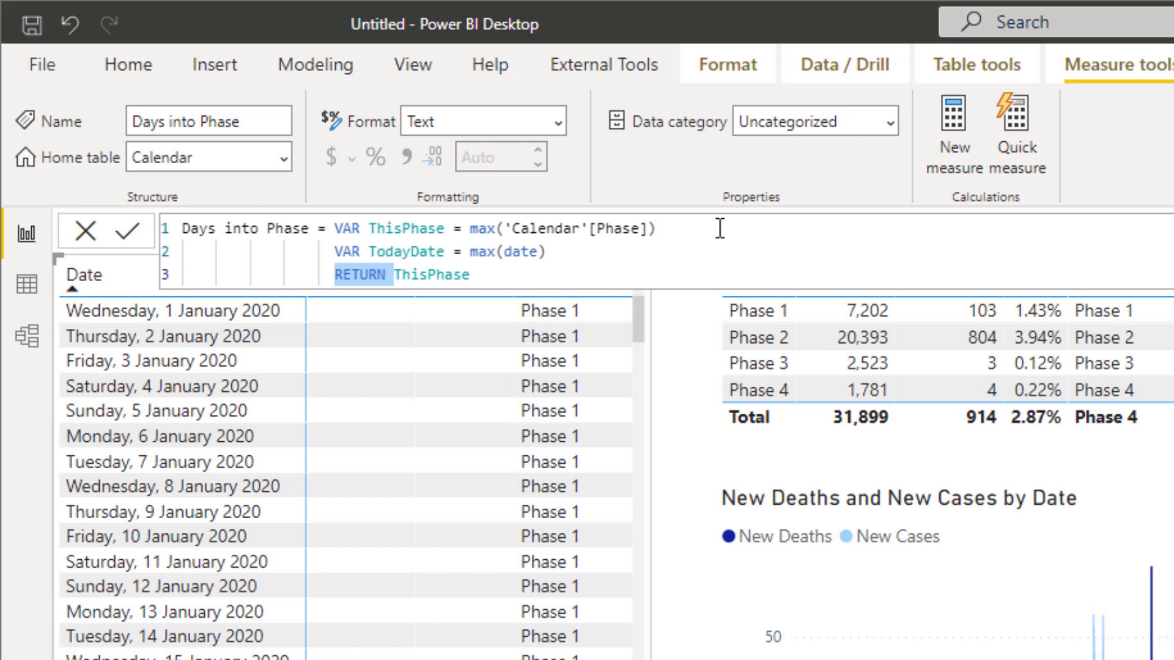
{"action": "type", "text": "VAR Result "}
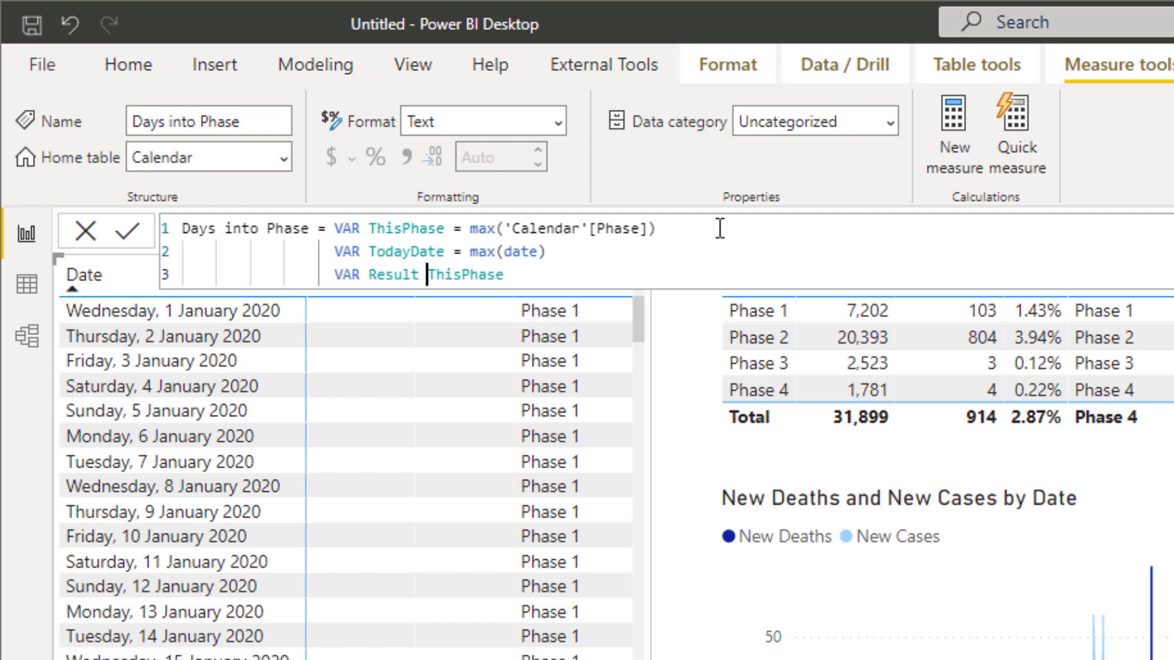
{"action": "type", "text": "= "}
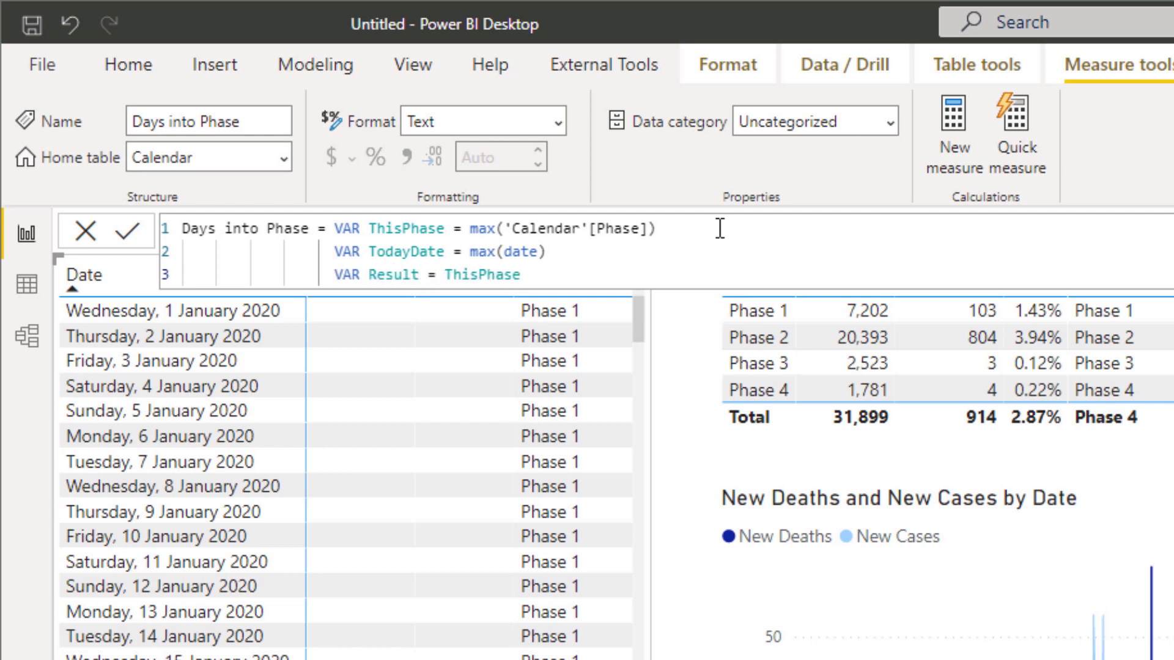
{"action": "type", "text": "CALCULATE(countro"}
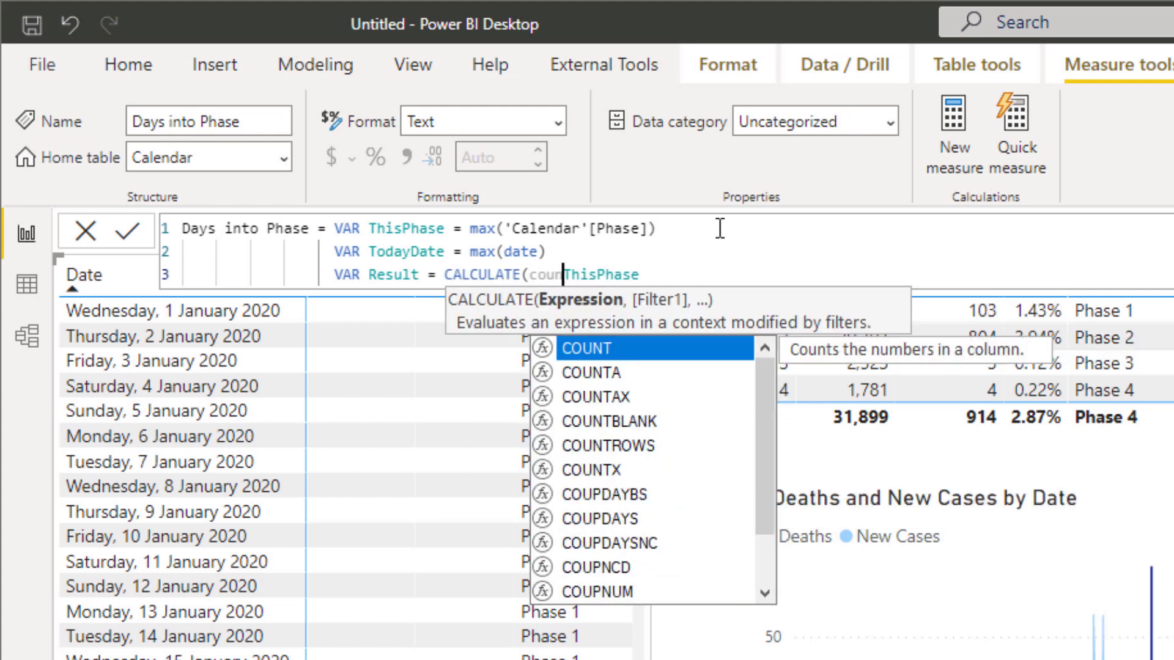
{"action": "key", "text": "Tab"}
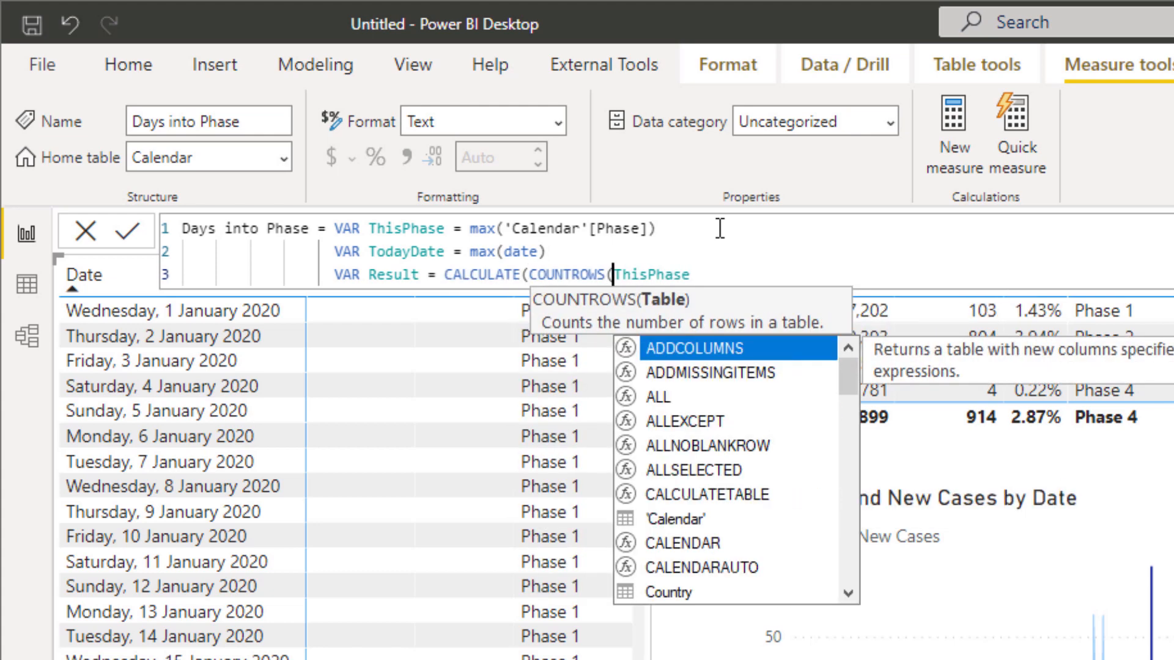
{"action": "type", "text": "cal"}
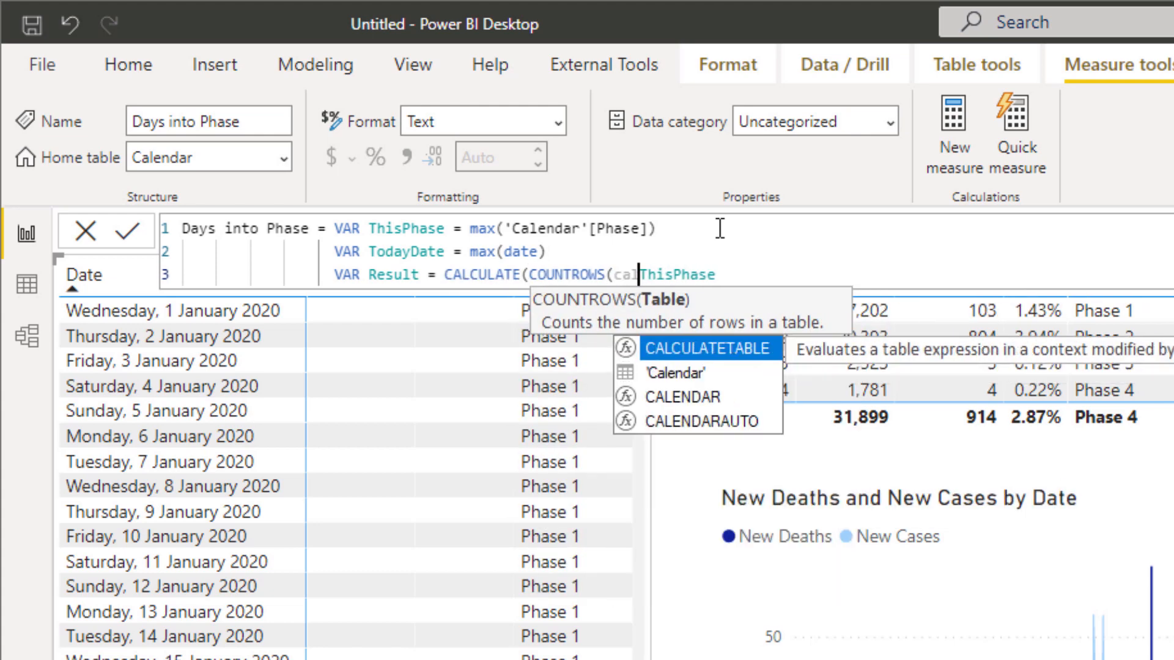
{"action": "key", "text": "Down"}
{"action": "key", "text": "Tab"}
{"action": "type", "text": ")"}
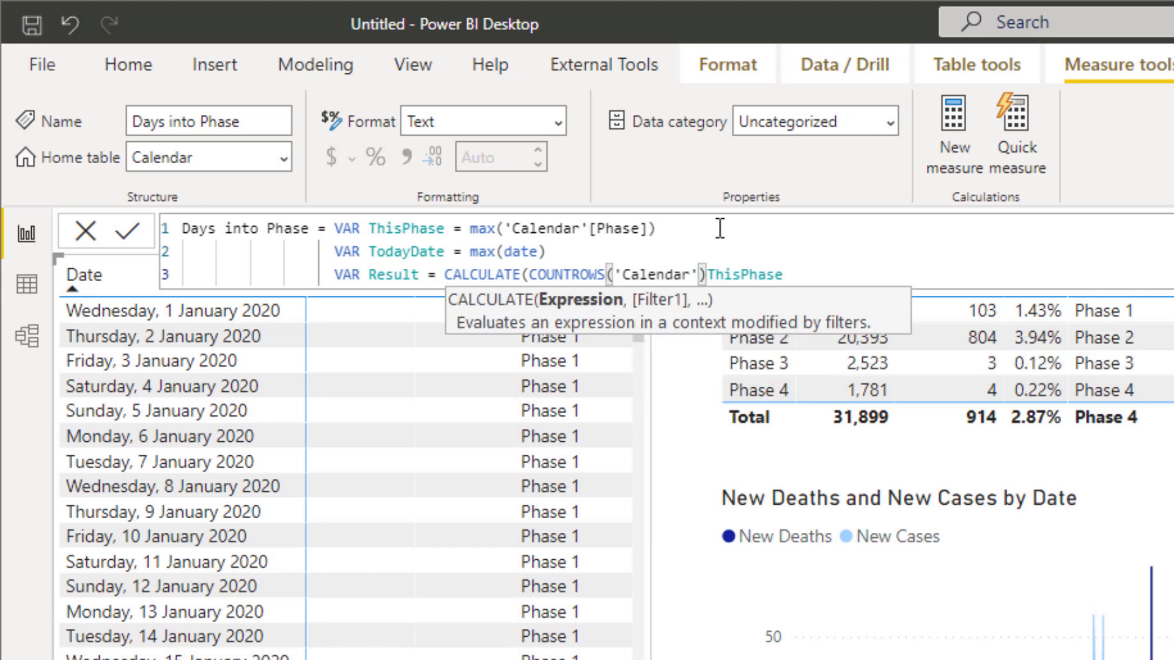
Extend the Result calculation with filter(all('Calendar'), keeping rows where 'Calendar'[Phase] = ThisPhase, followed by && for a second condition
{"action": "type", "text": ",filter("}
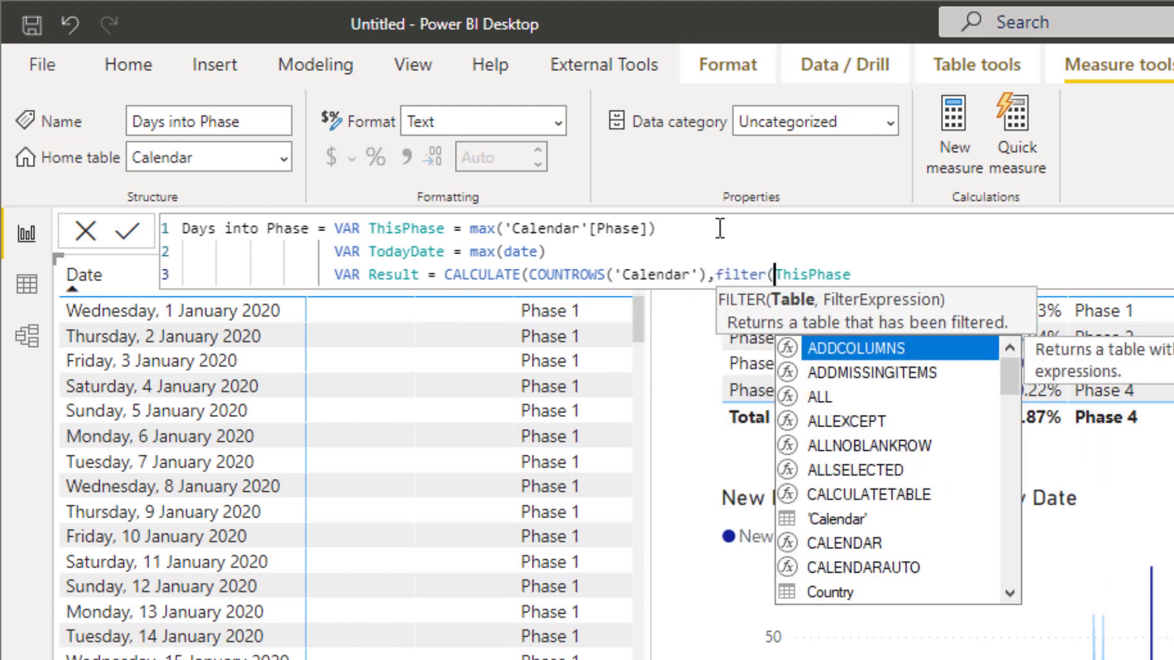
{"action": "type", "text": "all('c"}
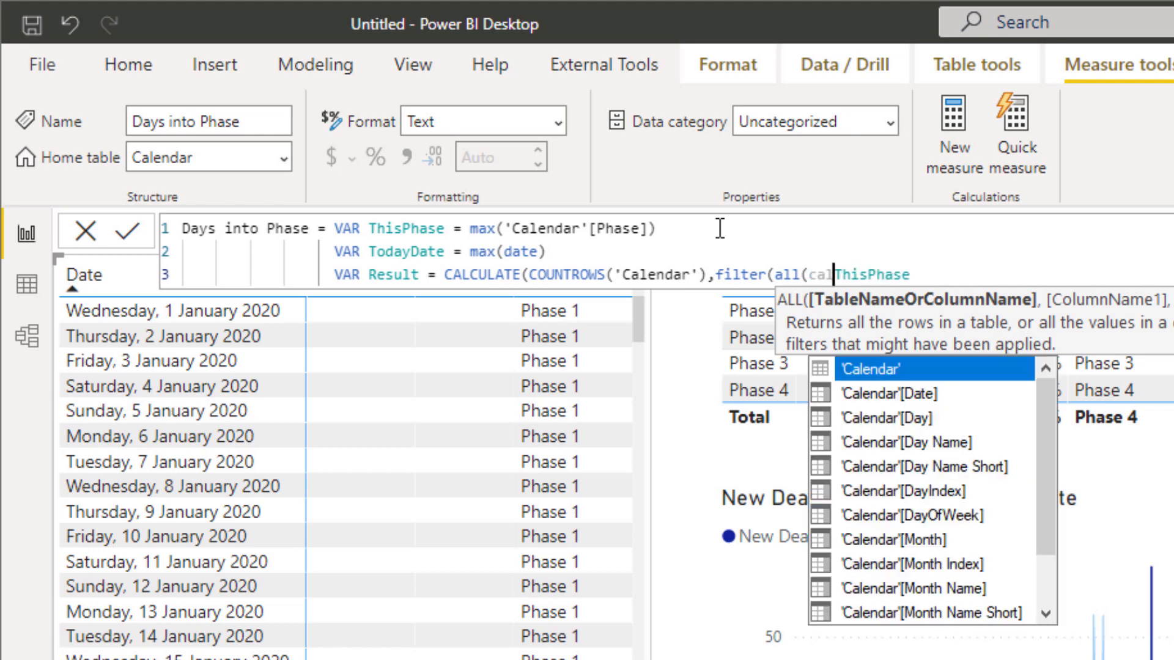
{"action": "key", "text": "Tab"}
{"action": "type", "text": "),"}
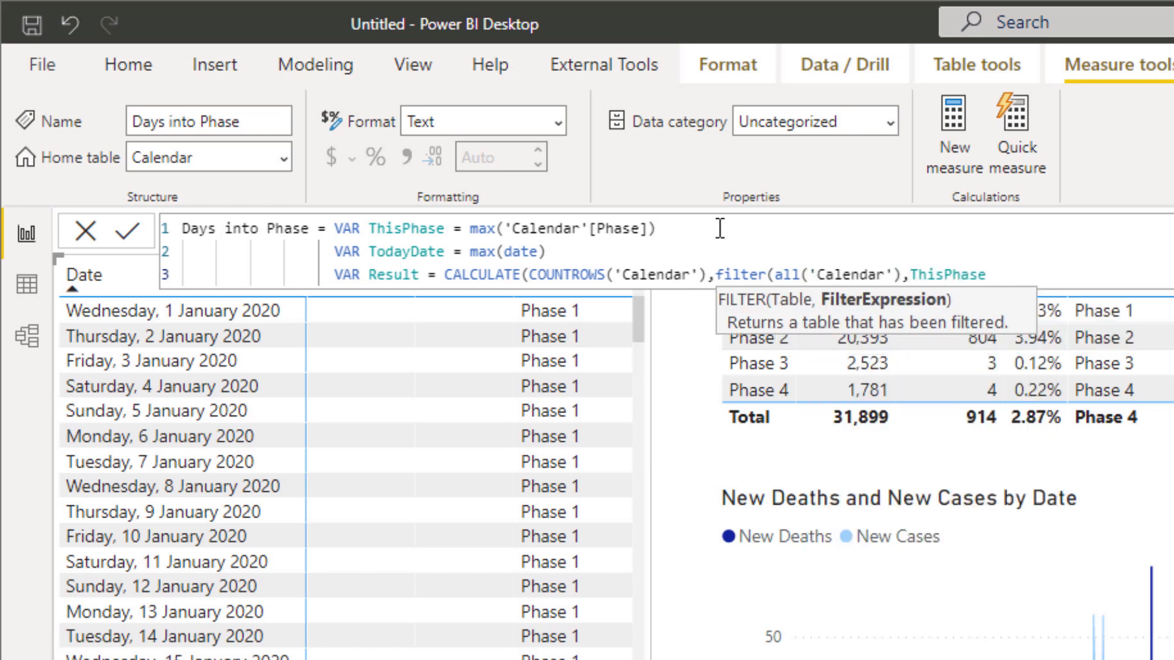
{"action": "type", "text": "ph"}
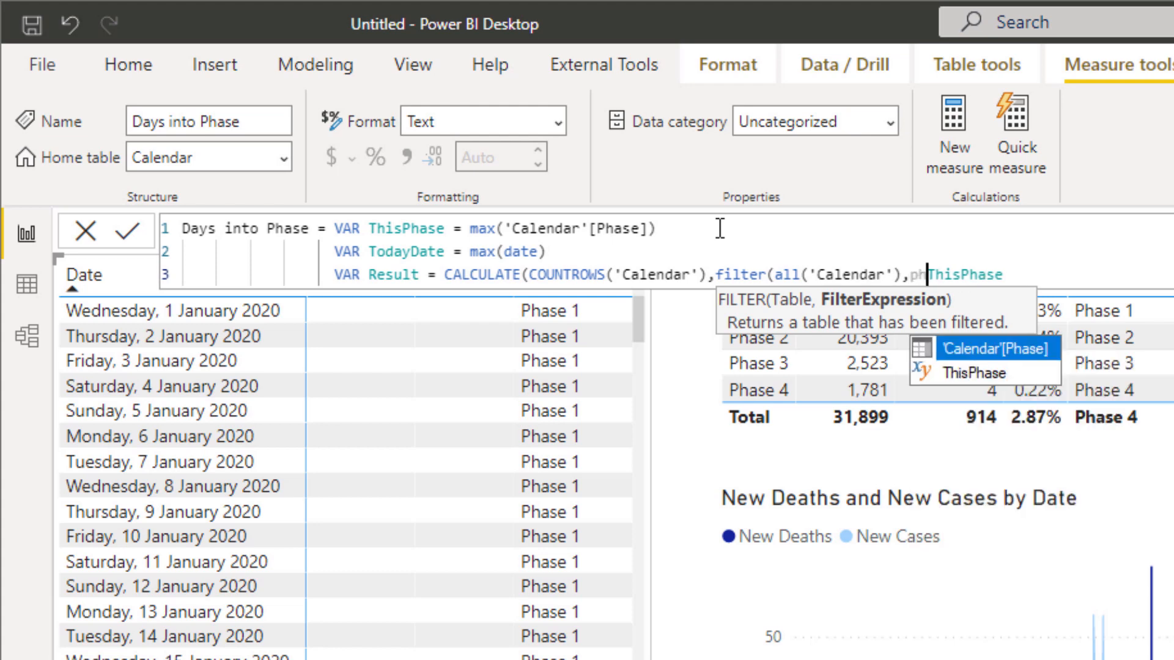
{"action": "key", "text": "Tab"}
{"action": "type", "text": "= "}
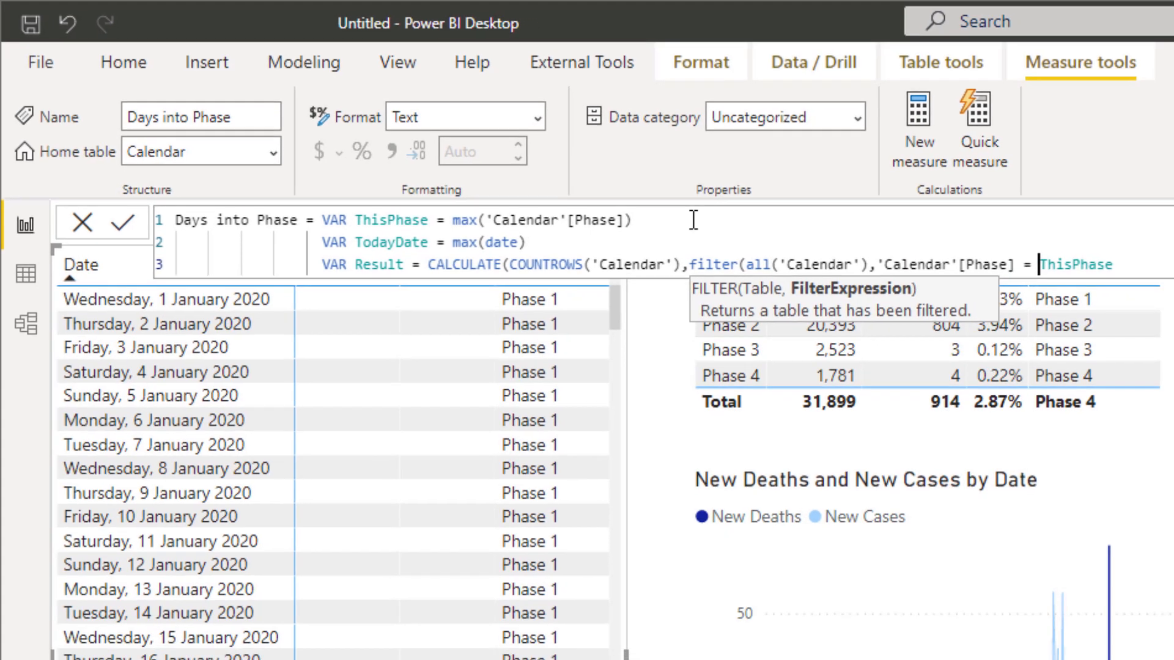
{"action": "type", "text": "&&"}
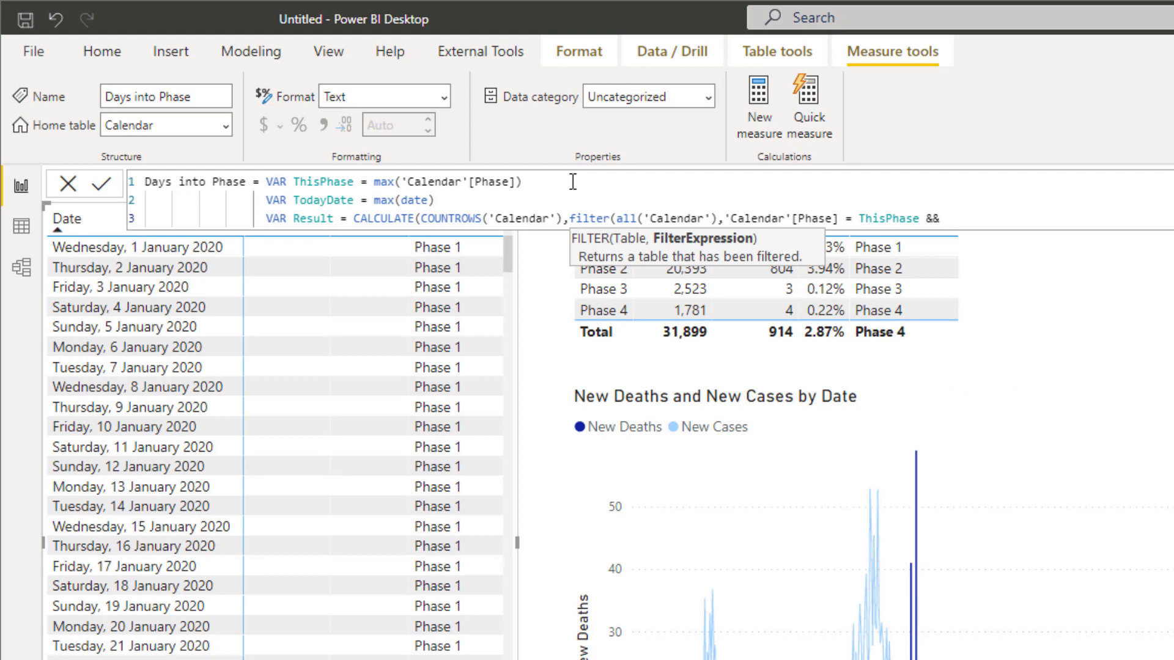
Replace the argument of max in the TodayDate variable with the column 'Calendar'[Date]
{"action": "double_click", "coordinate": [420, 200]}
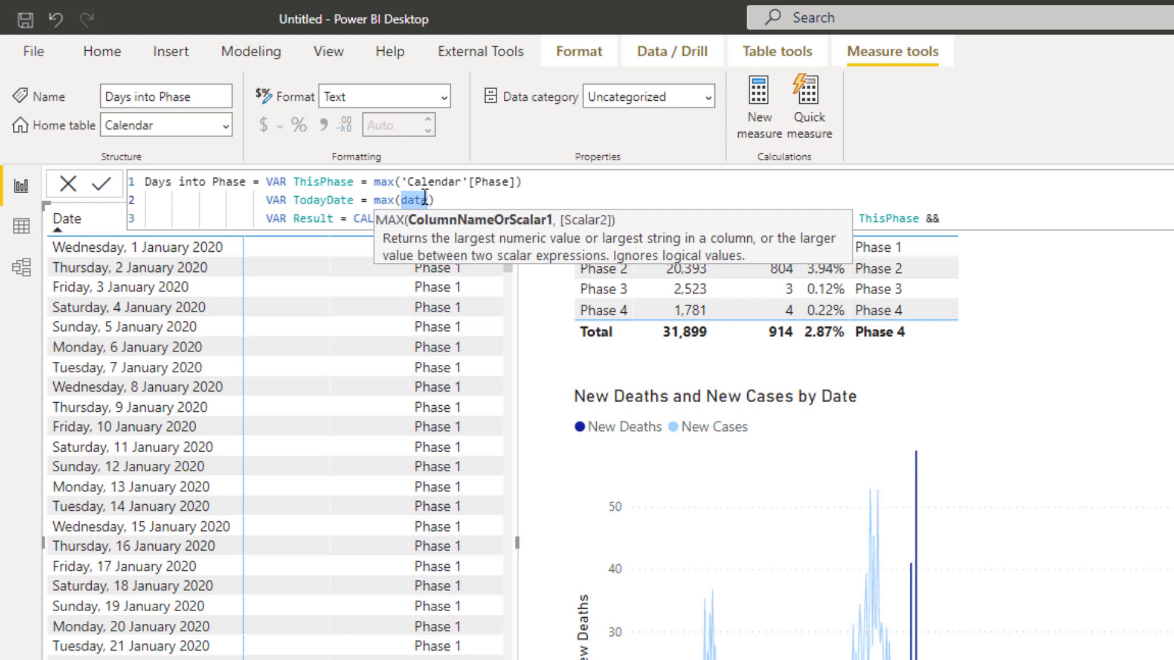
{"action": "type", "text": "ca"}
{"action": "key", "text": "Down"}
{"action": "key", "text": "Down"}
{"action": "key", "text": "Down"}
{"action": "key", "text": "Tab"}
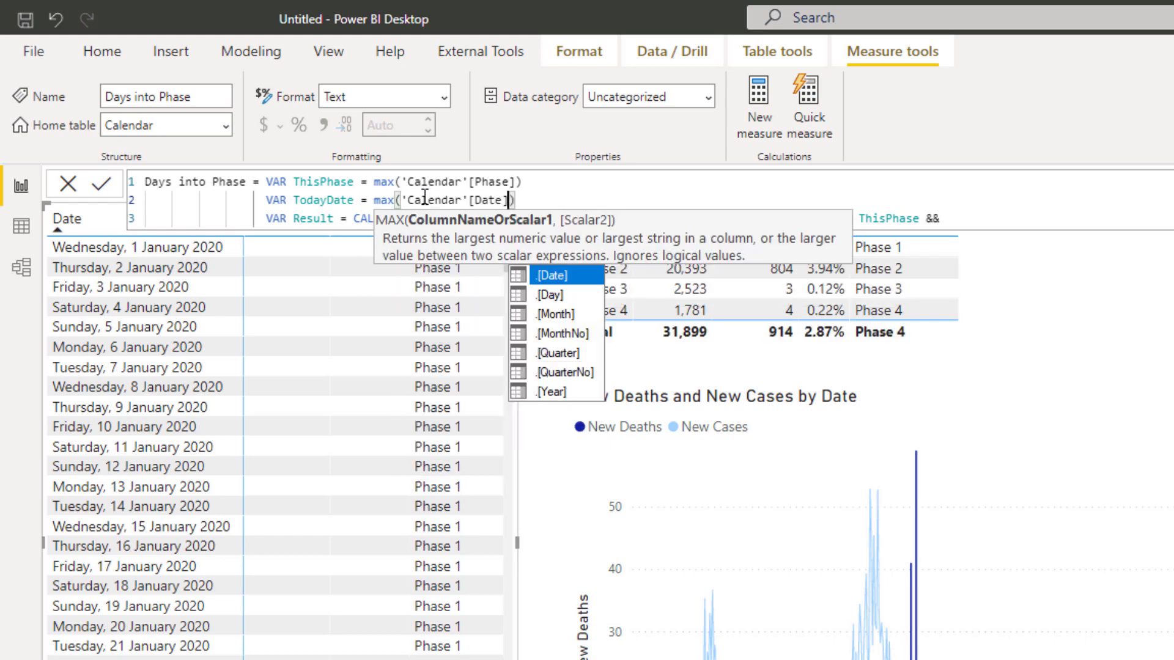
{"action": "left_click", "coordinate": [577, 176]}
Complete the Result filter with the condition 'Calendar'[Date] <= TodayDate and close the FILTER and CALCULATE functions
{"action": "left_click", "coordinate": [984, 216]}
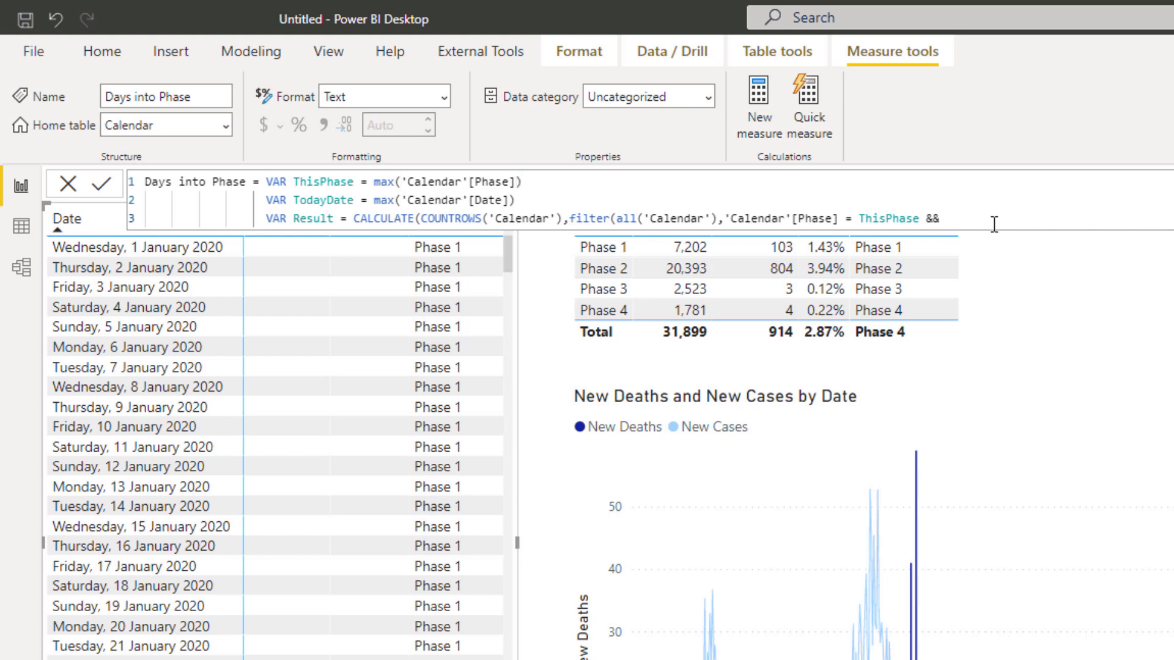
{"action": "type", "text": "date"}
{"action": "key", "text": "Up"}
{"action": "key", "text": "Tab"}
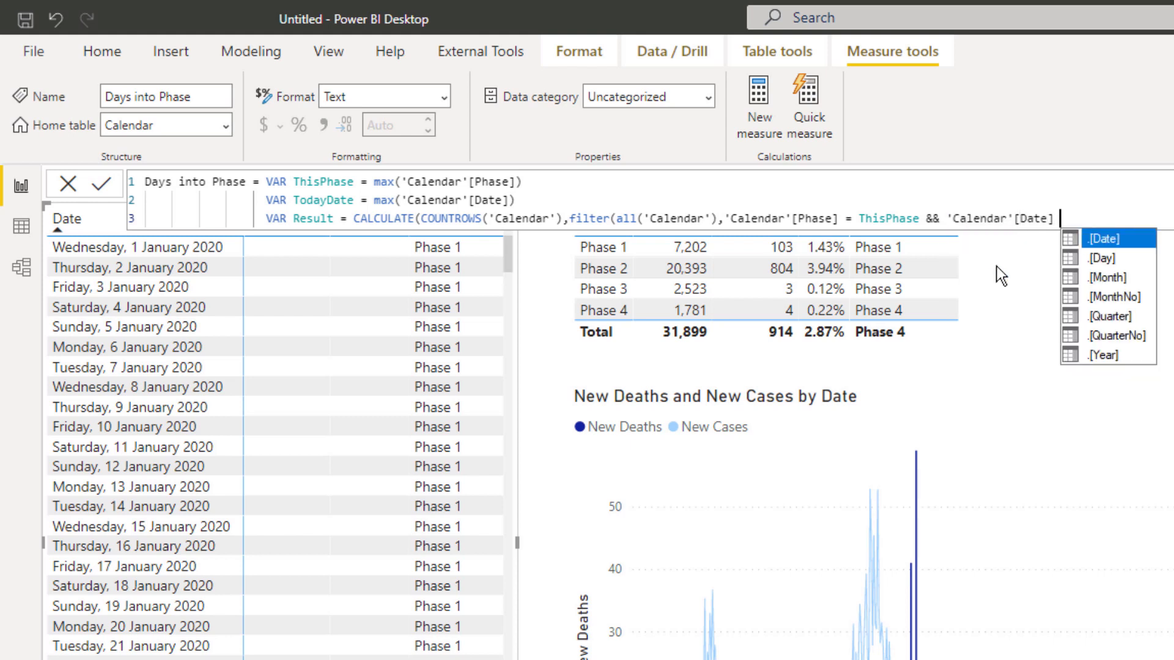
{"action": "type", "text": "<="}
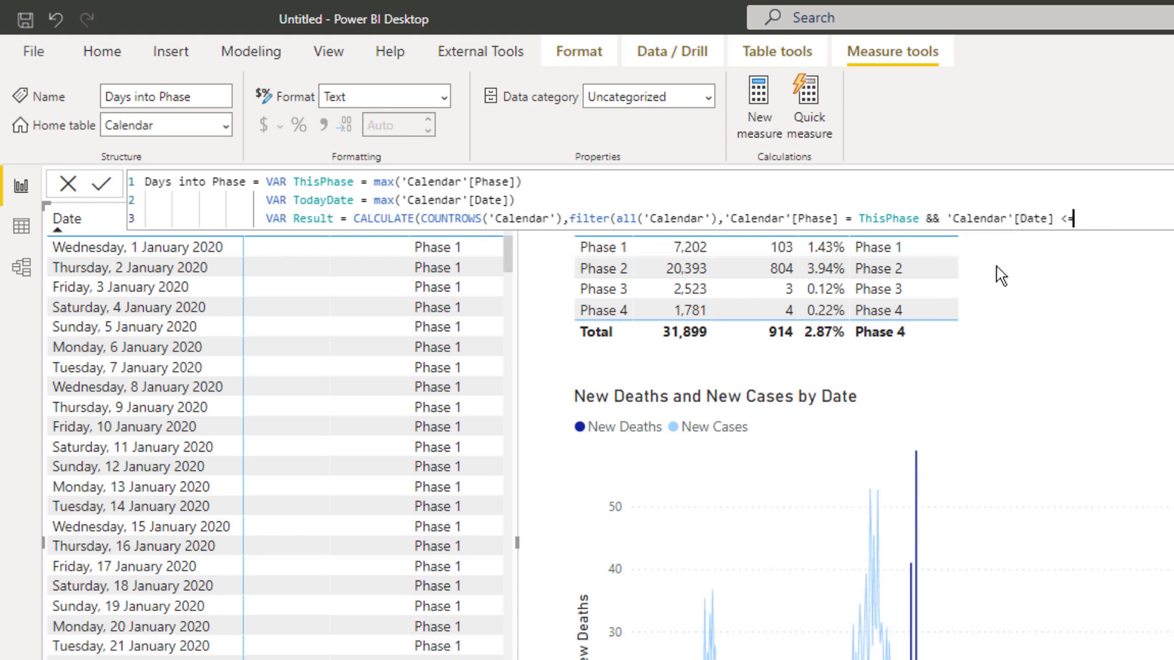
{"action": "type", "text": " toda"}
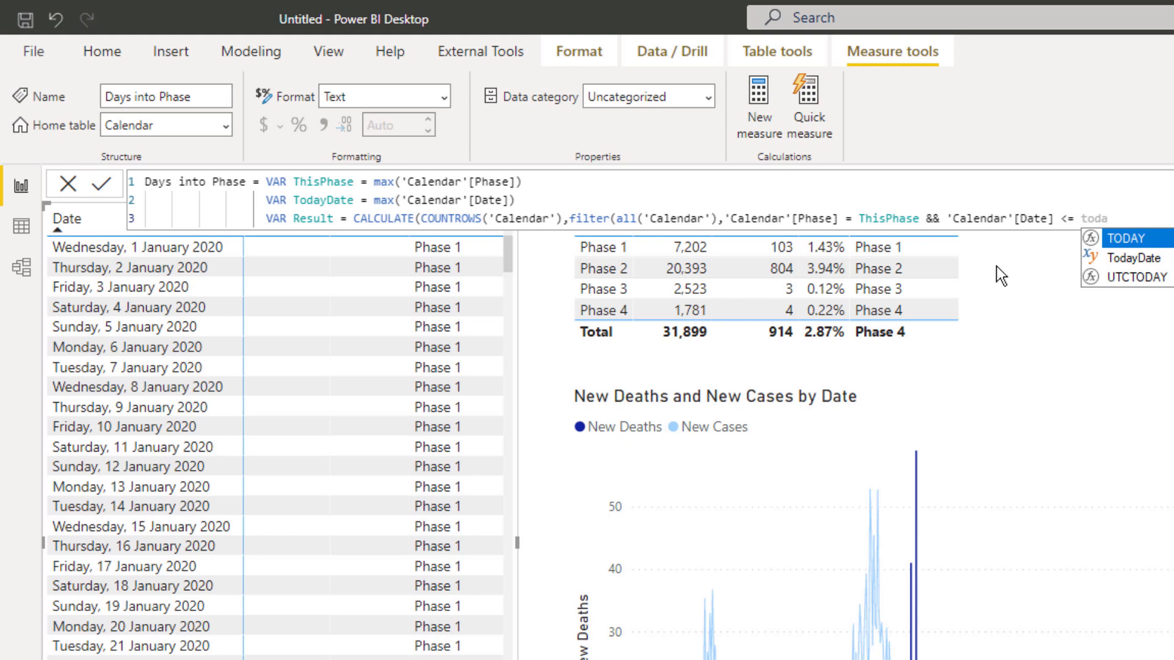
{"action": "key", "text": "Down"}
{"action": "key", "text": "Tab"}
{"action": "type", "text": ")"}
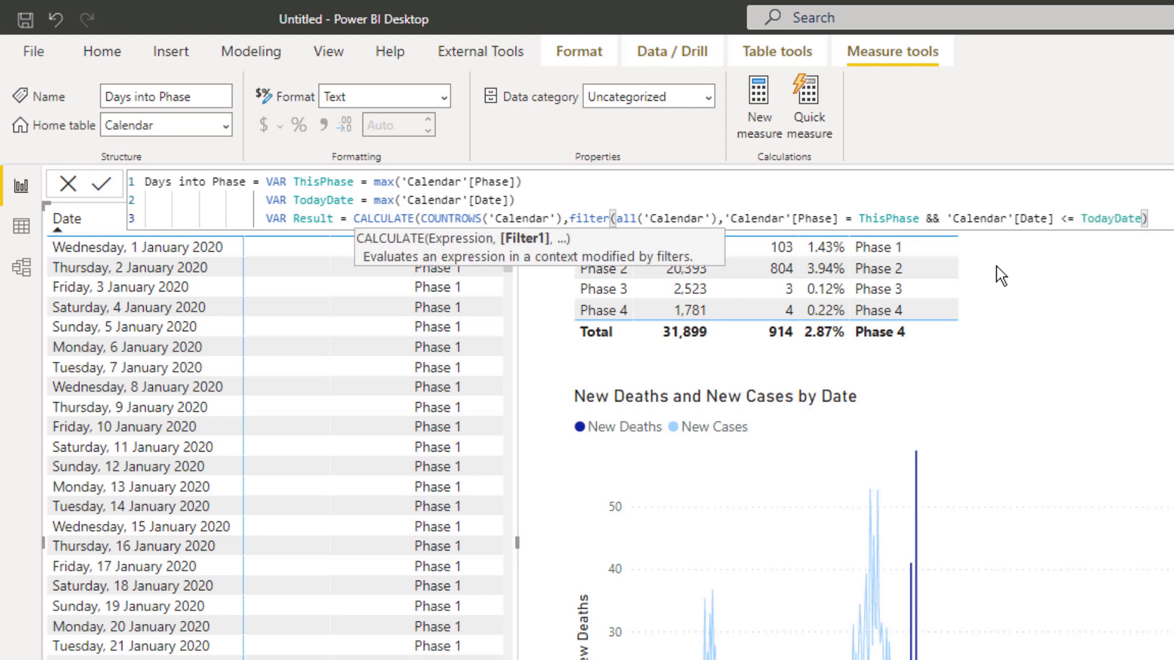
{"action": "type", "text": ")"}
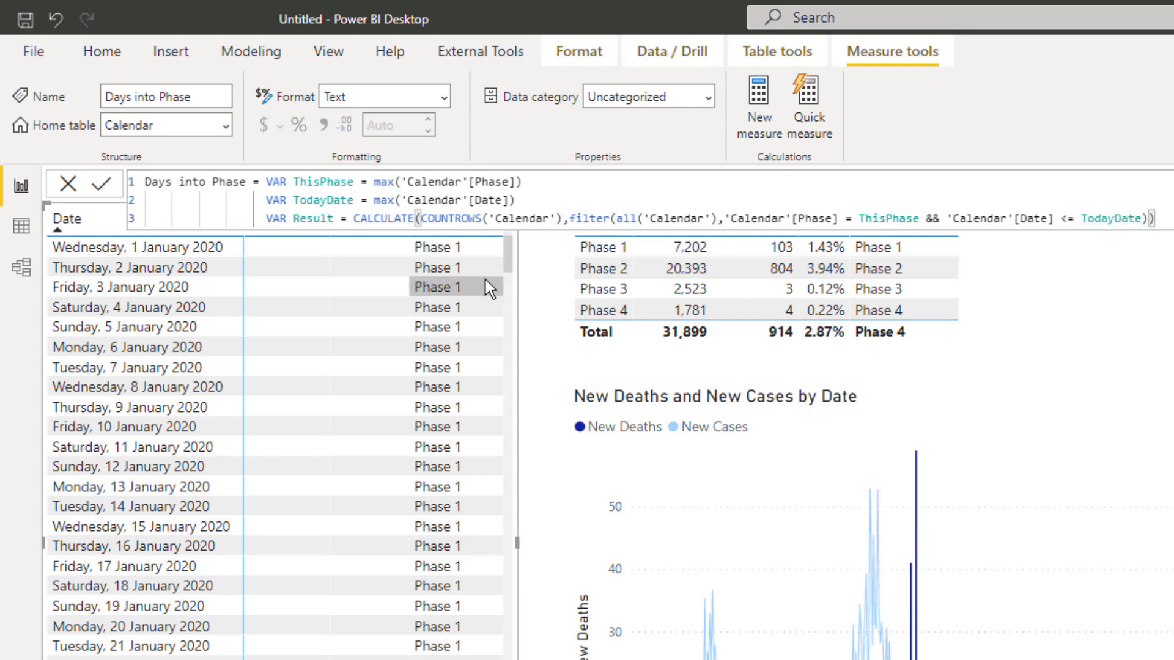
Add RETURN Result on a new line of the Days into Phase formula and commit the measure
{"action": "key", "text": "shift+Return"}
{"action": "type", "text": "RETURN re"}
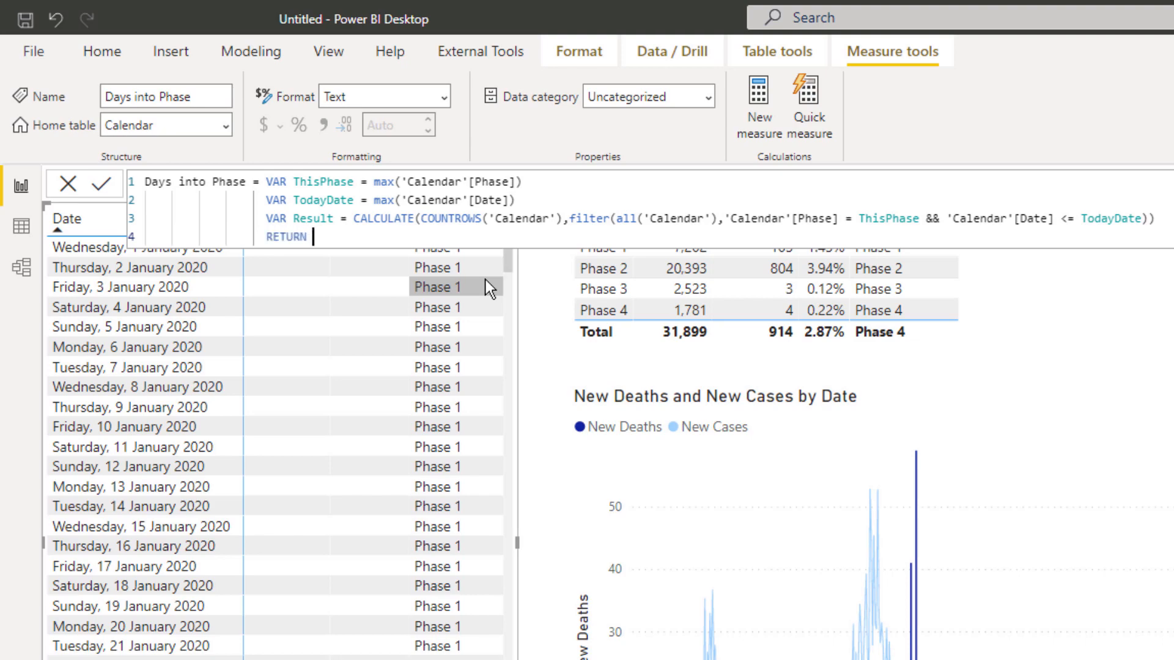
{"action": "type", "text": "sult"}
{"action": "key", "text": "Tab"}
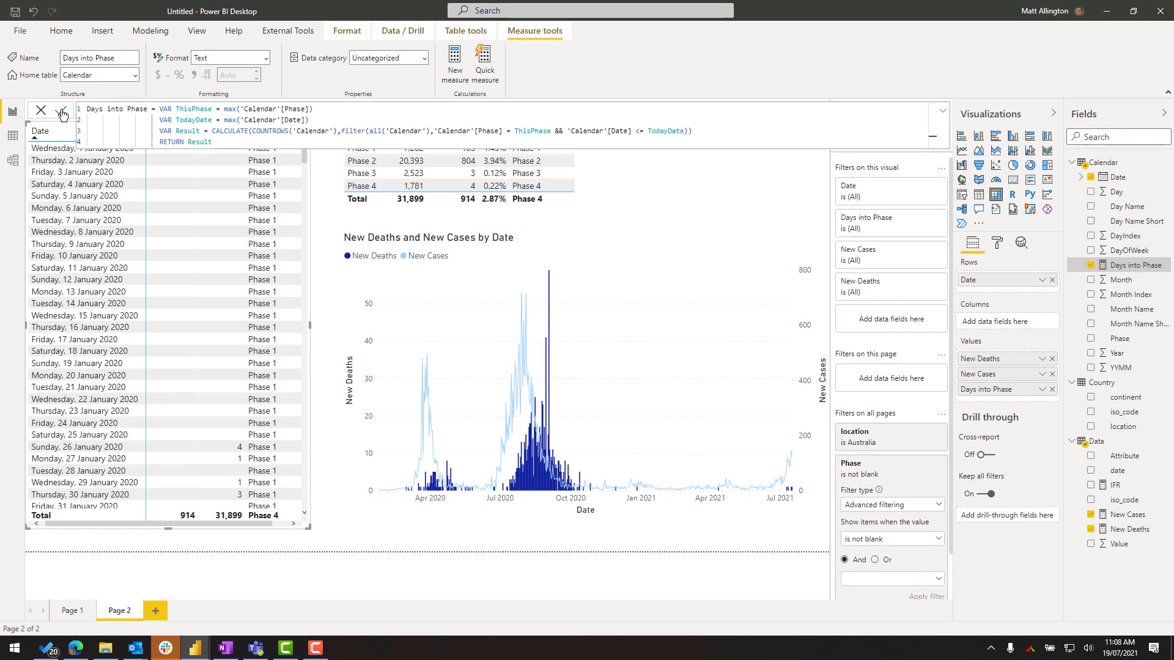
{"action": "left_click", "coordinate": [61, 112]}
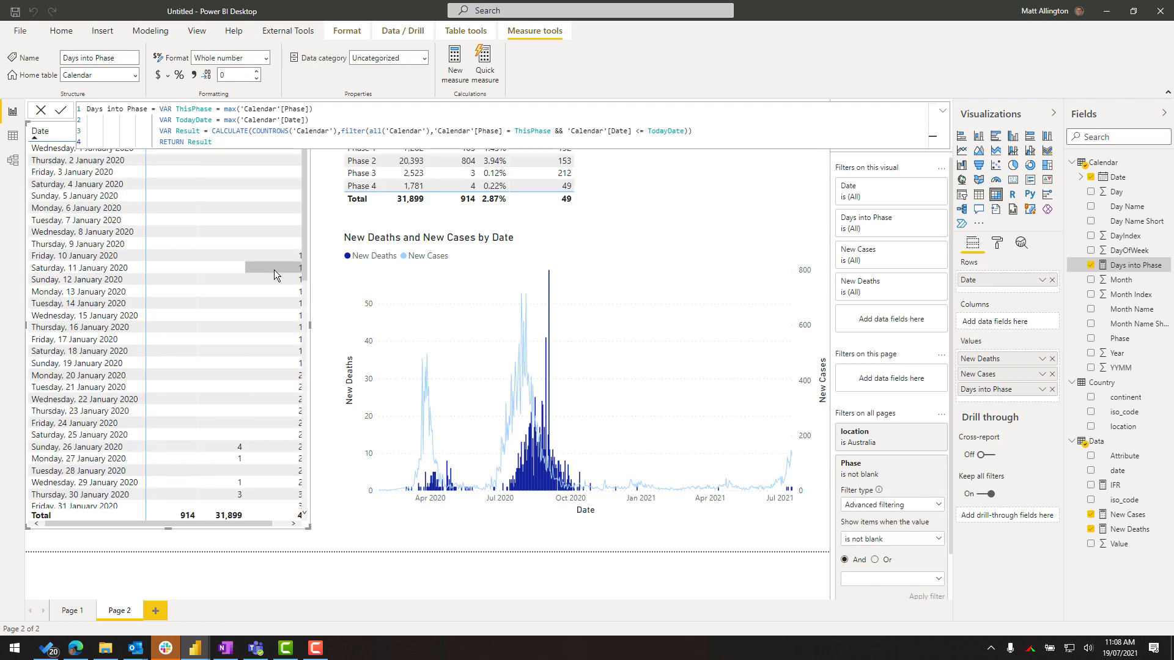
Widen the daily date matrix and check the Days into Phase values around the change from Phase 1 to Phase 2
{"action": "left_click_drag", "start_coordinate": [309, 329], "coordinate": [344, 329]}
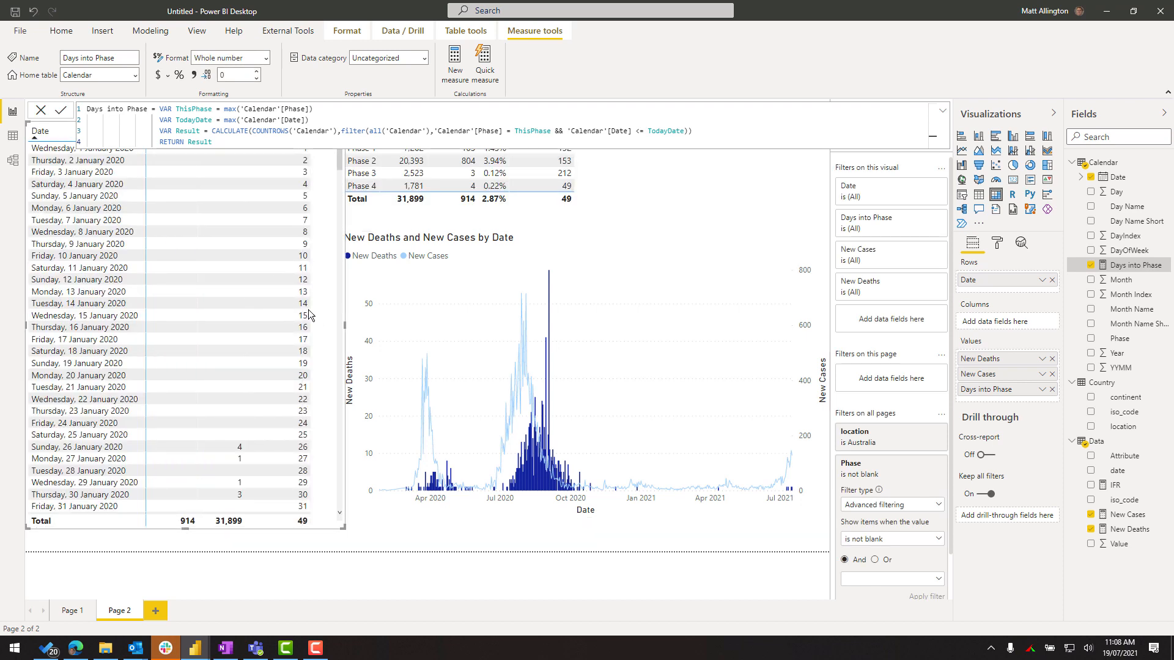
{"action": "scroll", "coordinate": [253, 293], "scroll_direction": "down", "scroll_amount": 4}
{"action": "scroll", "coordinate": [263, 291], "scroll_direction": "down", "scroll_amount": 20}
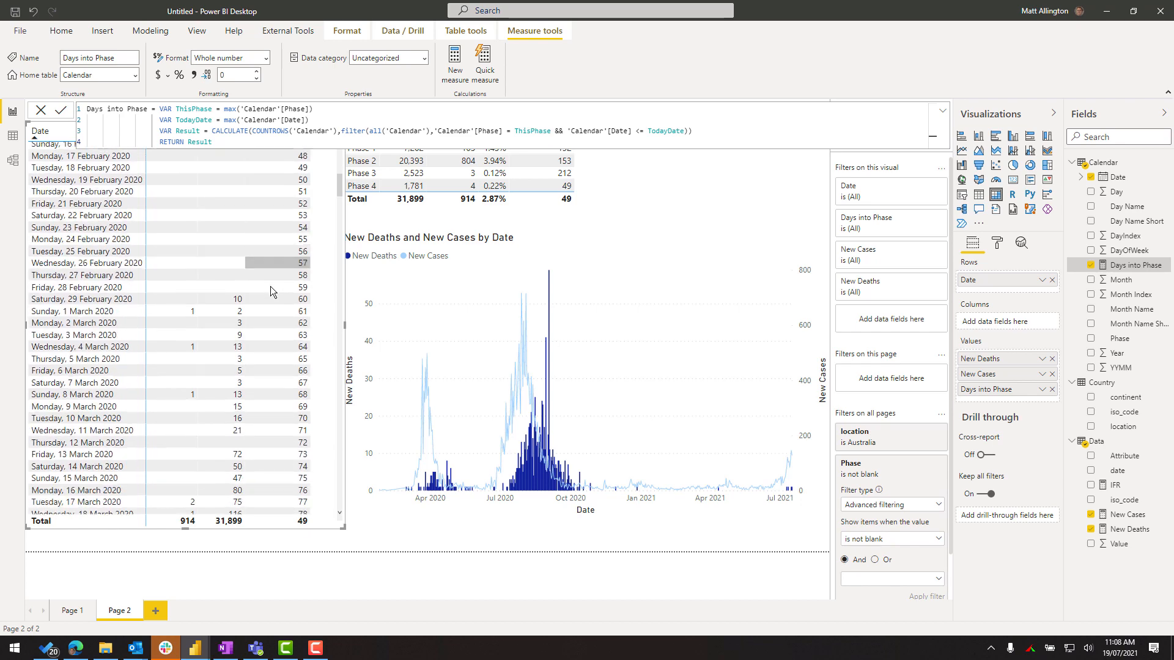
{"action": "scroll", "coordinate": [279, 291], "scroll_direction": "down", "scroll_amount": 9}
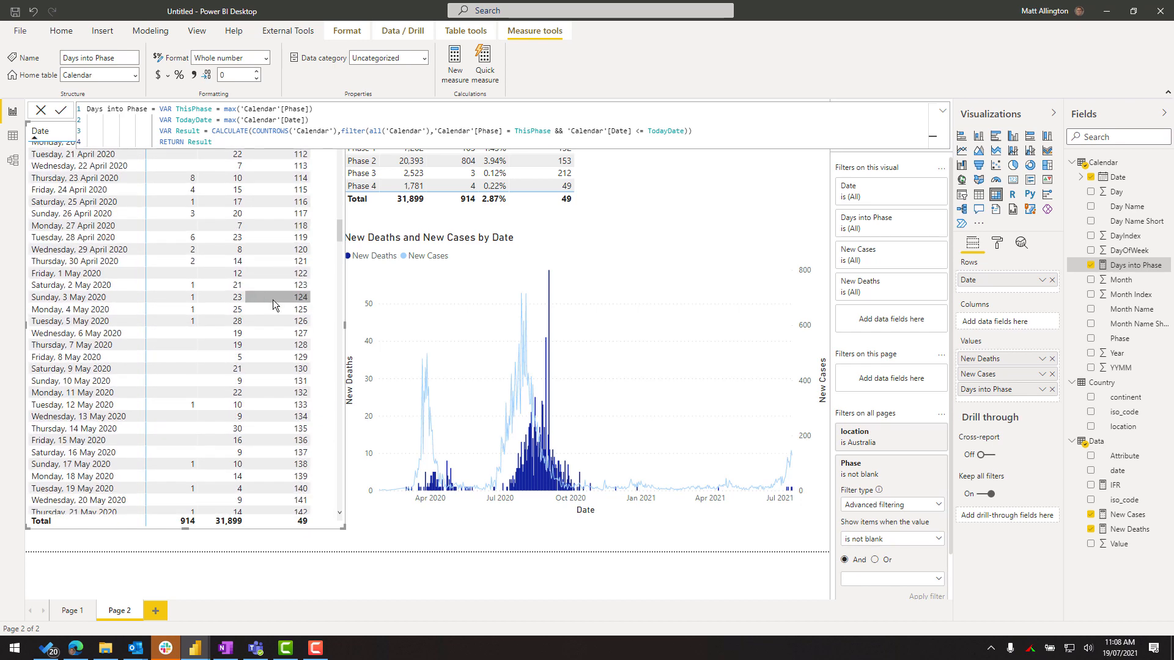
{"action": "scroll", "coordinate": [311, 280], "scroll_direction": "down", "scroll_amount": 5}
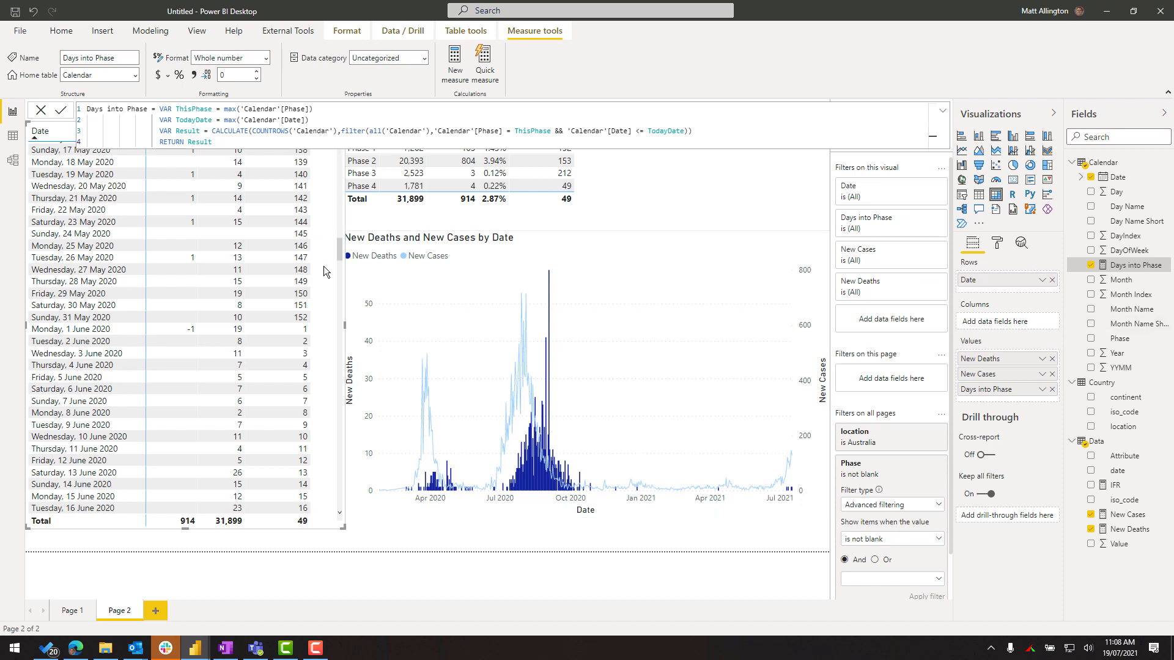
Collapse the formula editor, add Days into Phase to the deaths and cases chart's tooltips, and check the tooltips on several dates
{"action": "left_click", "coordinate": [943, 110]}
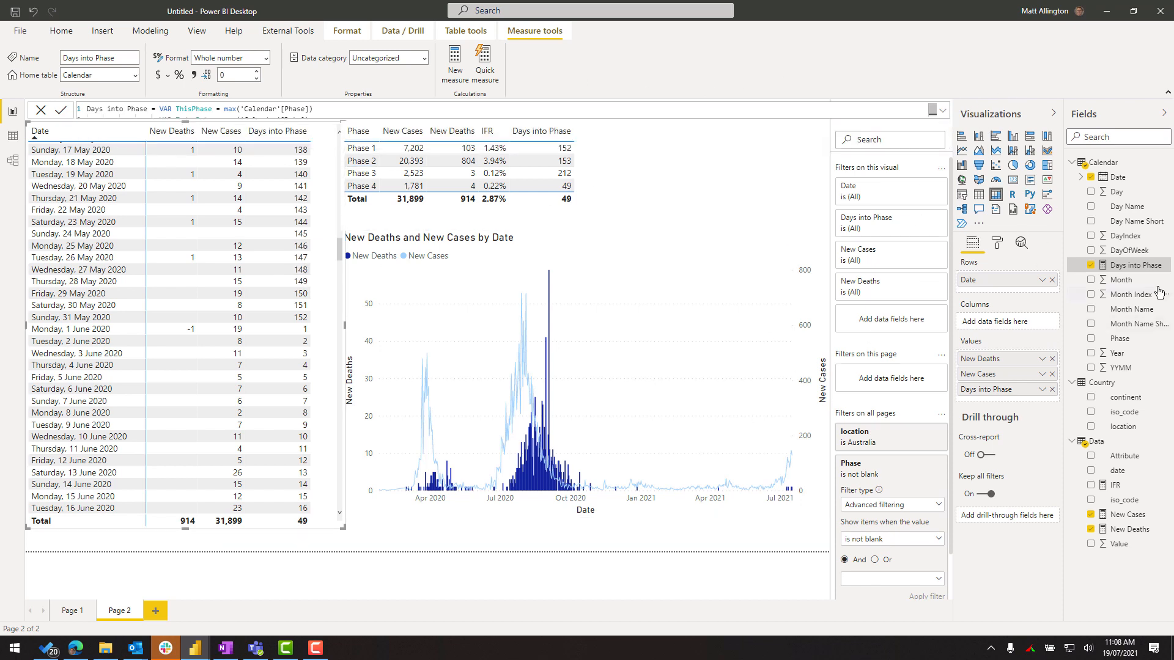
{"action": "left_click", "coordinate": [521, 472]}
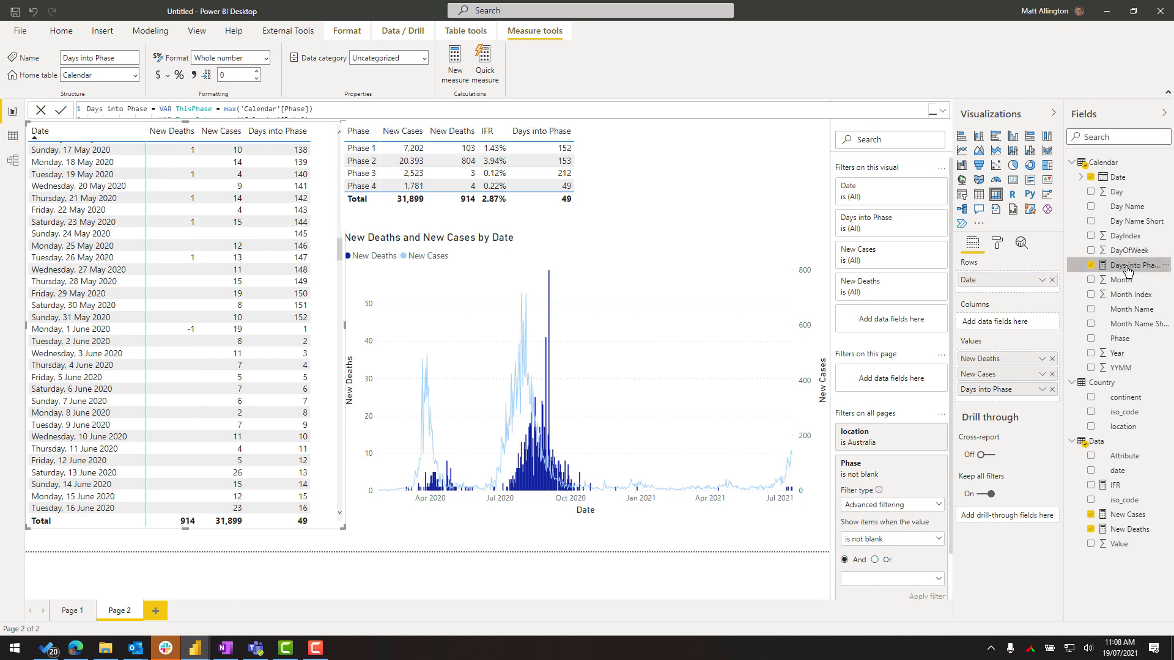
{"action": "left_click_drag", "start_coordinate": [1125, 270], "coordinate": [994, 478]}
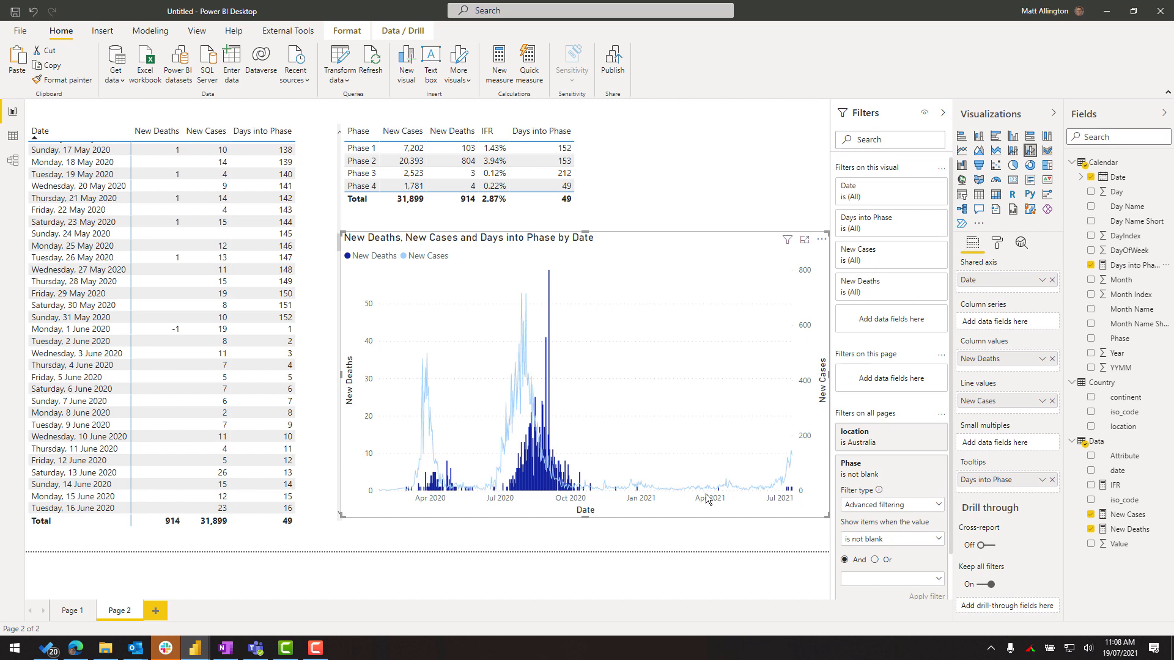
{"action": "left_click", "coordinate": [519, 492]}
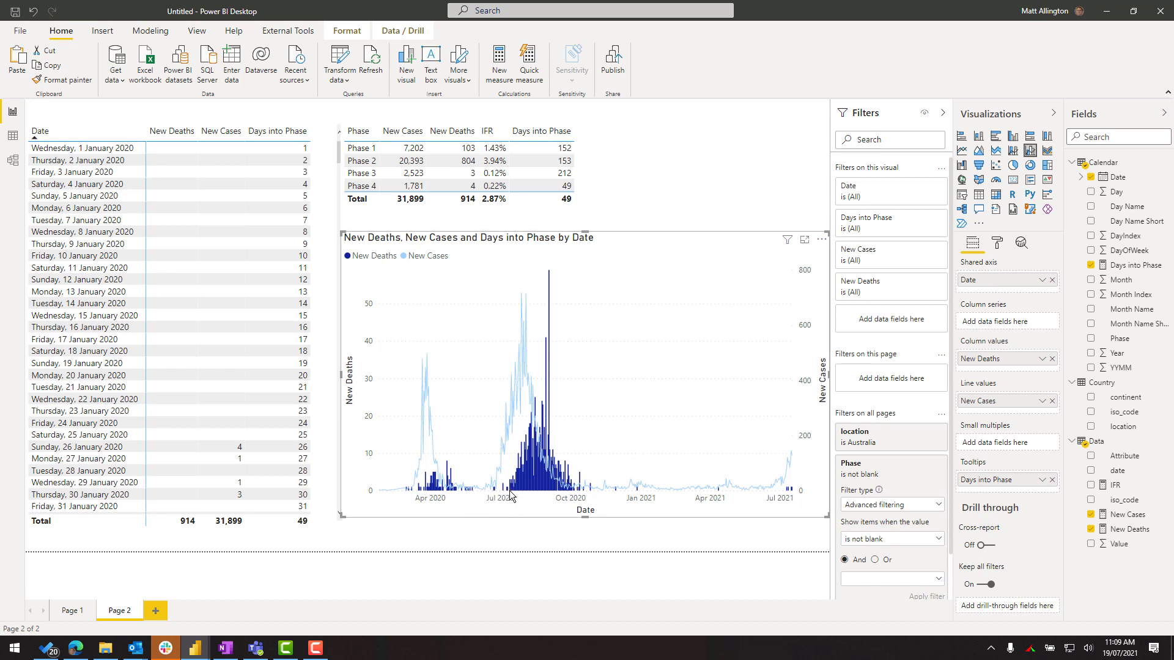
{"action": "mouse_move", "coordinate": [512, 492]}
{"action": "mouse_move", "coordinate": [793, 494]}
Switch to the IFR report, examine the Start measure's formula, and sort the phase table by Start in ascending order
{"action": "mouse_move", "coordinate": [196, 648]}
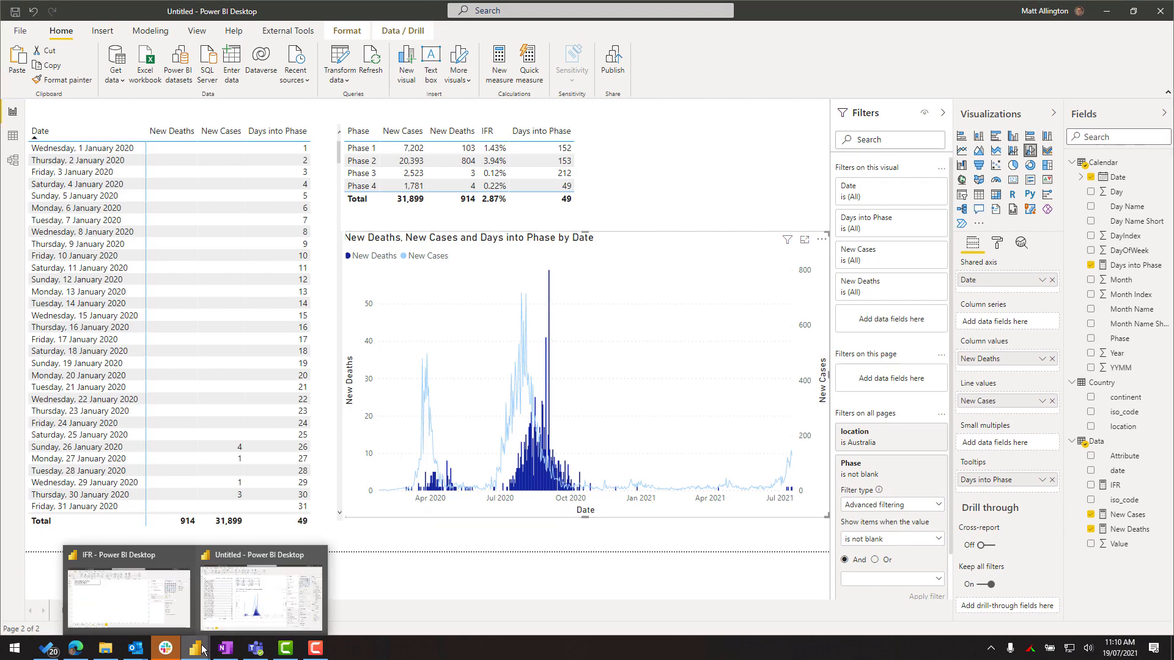
{"action": "left_click", "coordinate": [156, 582]}
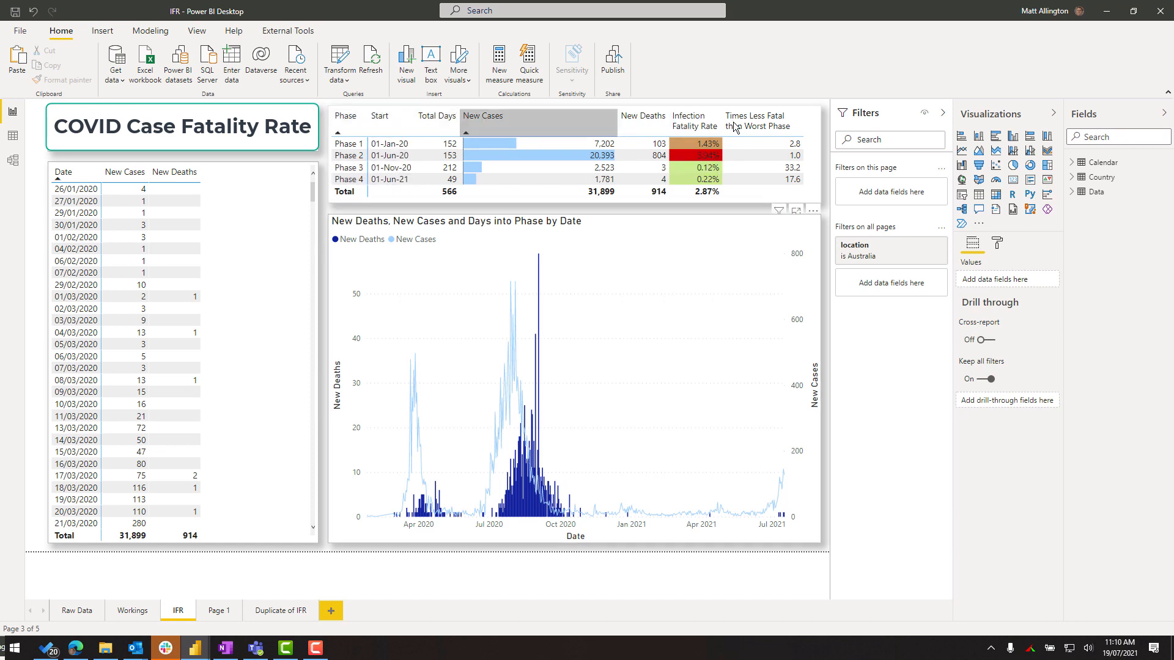
{"action": "left_click", "coordinate": [669, 116]}
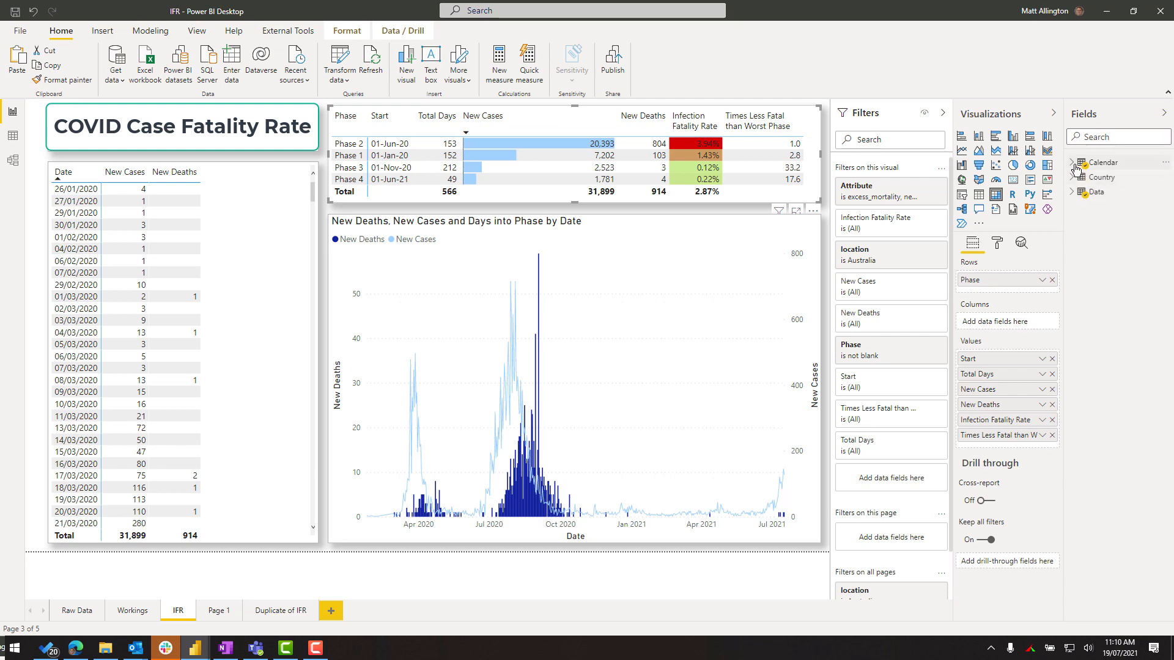
{"action": "left_click", "coordinate": [1081, 163]}
{"action": "left_click", "coordinate": [1118, 353]}
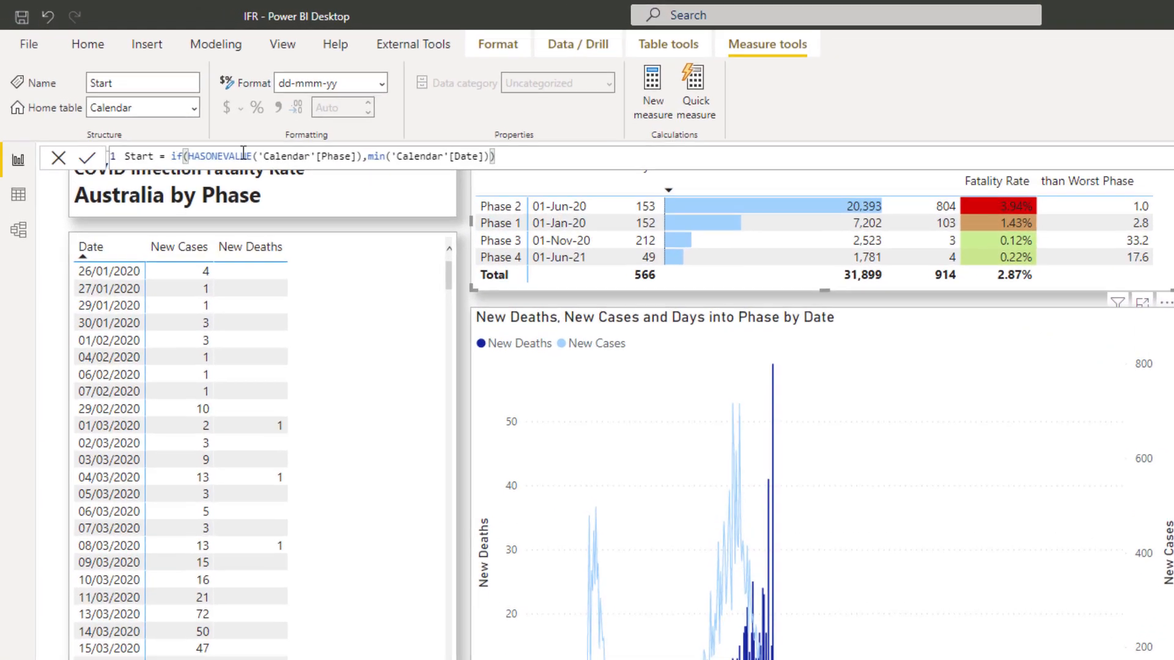
{"action": "left_click_drag", "start_coordinate": [521, 156], "coordinate": [369, 156]}
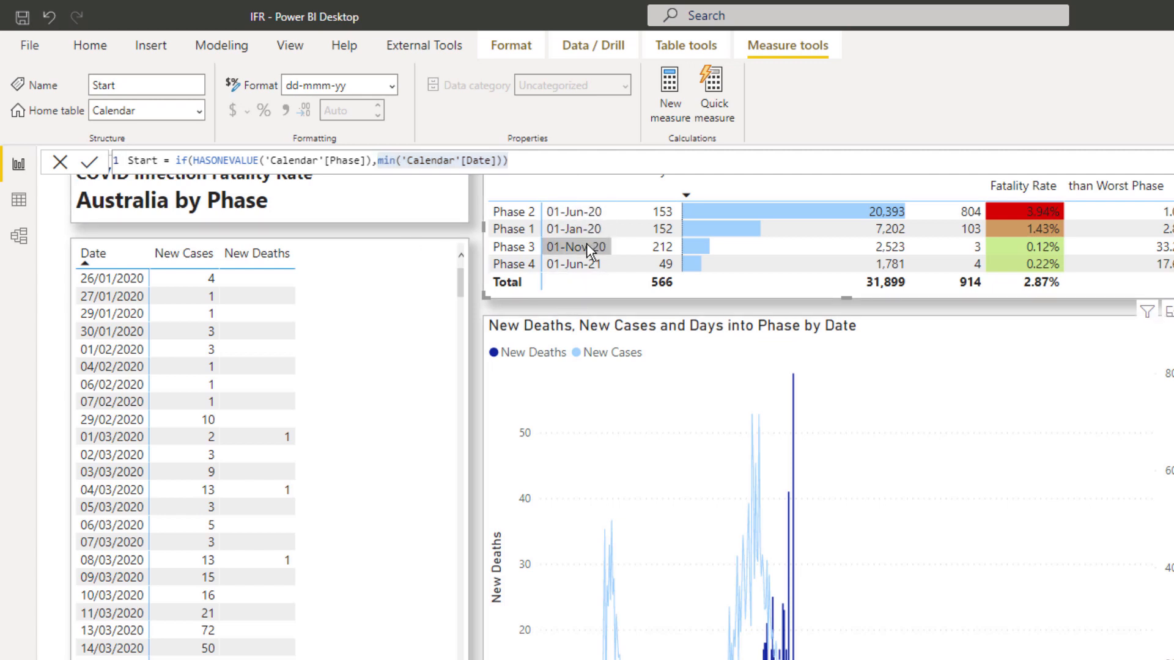
{"action": "left_click", "coordinate": [575, 190]}
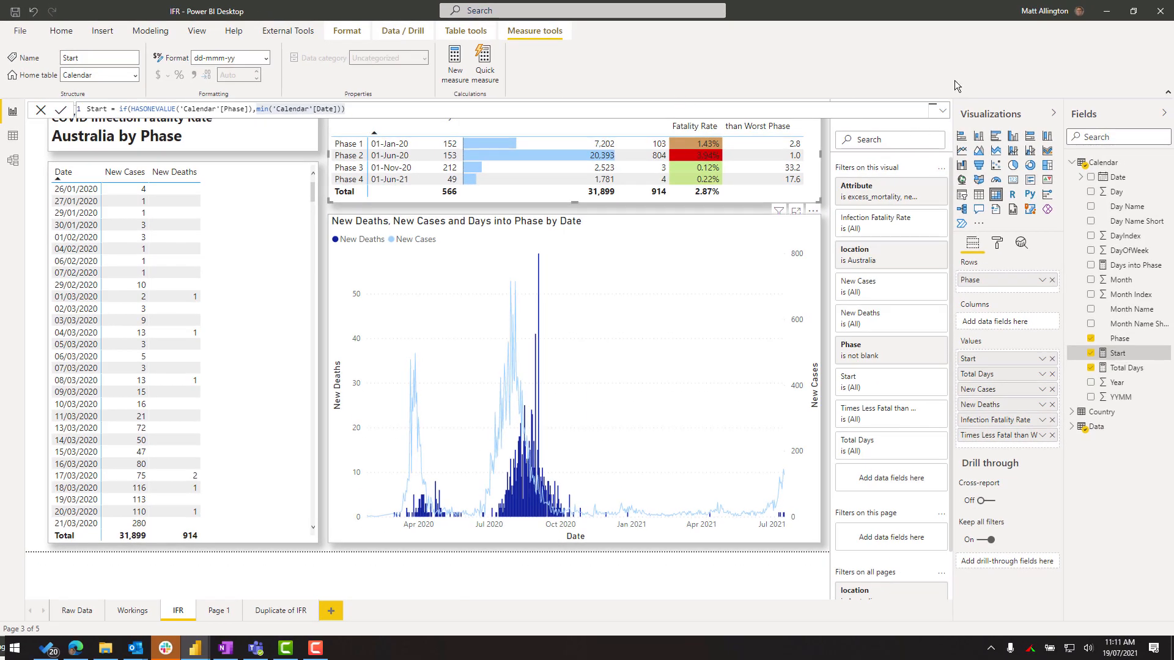
Open the Times Less Fatal than Worst Phase measure and examine the maxx expression in its Worst variable
{"action": "left_click", "coordinate": [1105, 163]}
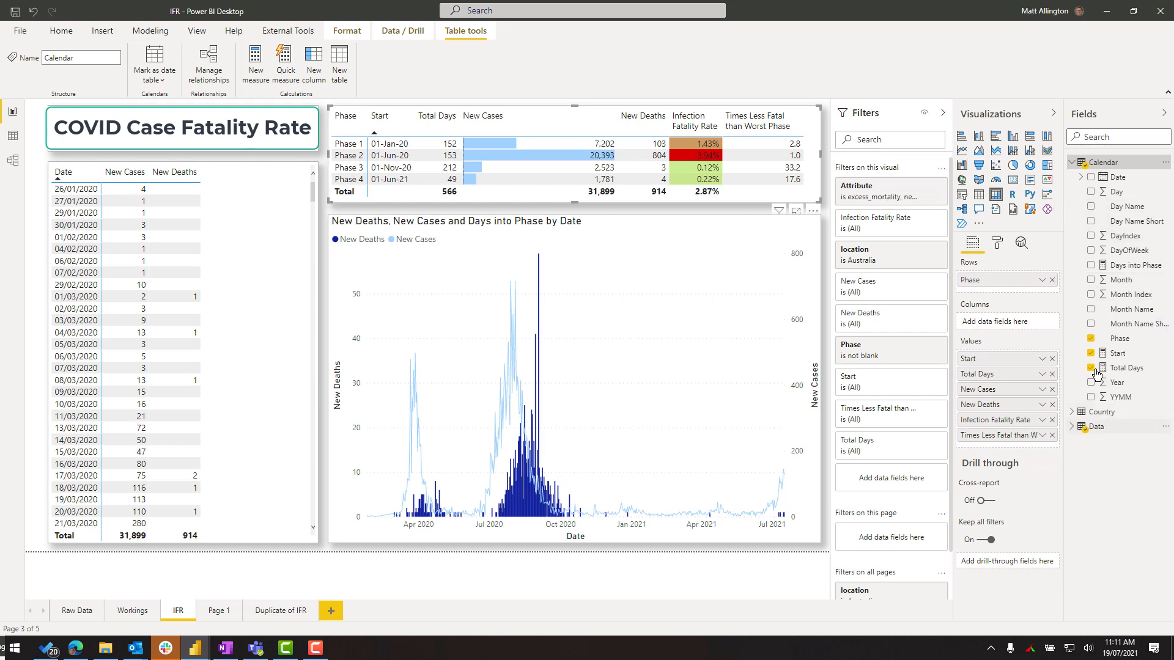
{"action": "left_click", "coordinate": [1075, 433]}
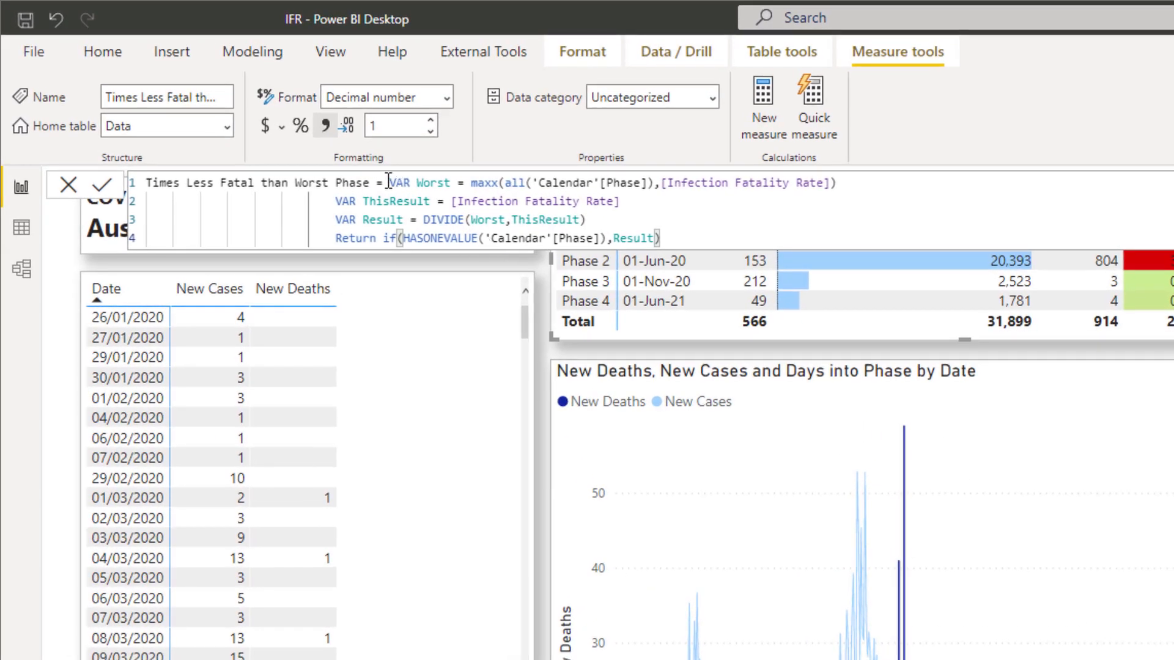
{"action": "left_click_drag", "start_coordinate": [387, 183], "coordinate": [868, 189]}
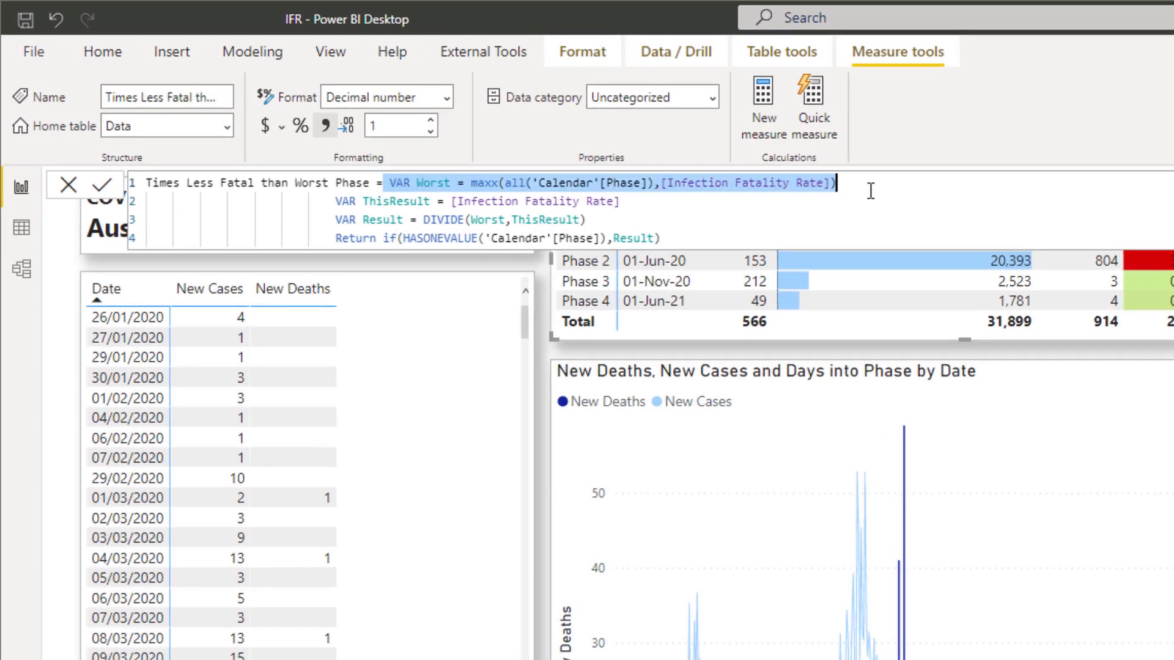
{"action": "left_click", "coordinate": [907, 199]}
{"action": "left_click", "coordinate": [465, 181]}
{"action": "double_click", "coordinate": [483, 182]}
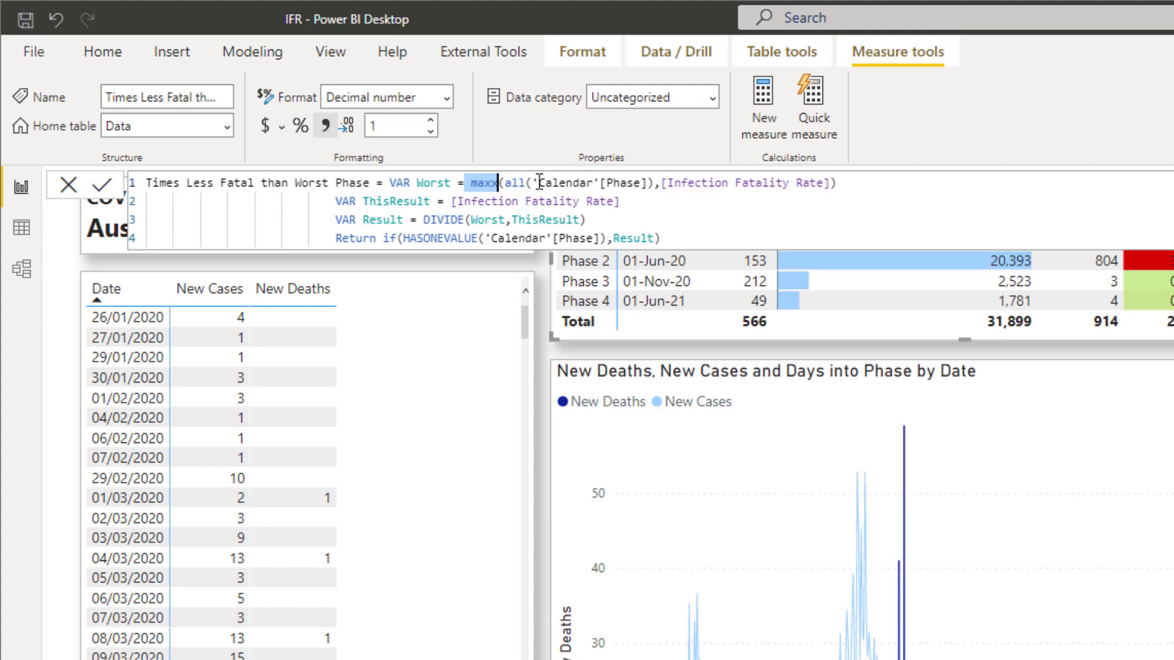
Examine the Worst variable's all('Calendar'[Phase]) and [Infection Fatality Rate] arguments and maxx function, plus the ThisResult variable, in the measure's formula
{"action": "left_click", "coordinate": [505, 182]}
{"action": "left_click_drag", "start_coordinate": [505, 183], "coordinate": [655, 182]}
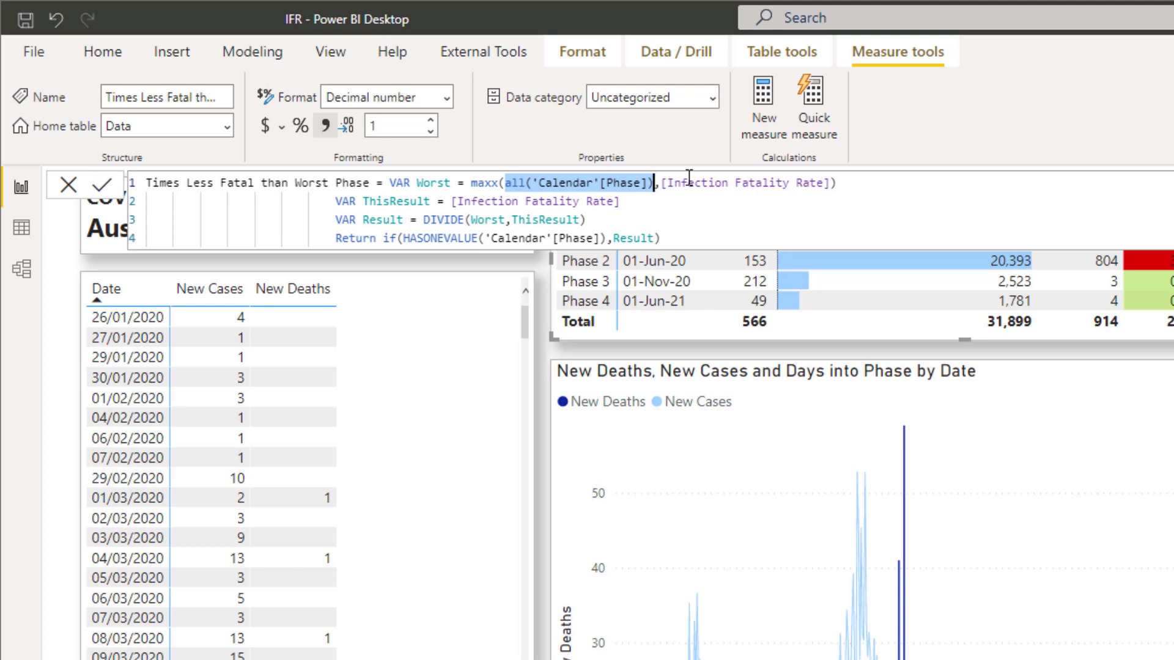
{"action": "left_click_drag", "start_coordinate": [660, 182], "coordinate": [830, 186]}
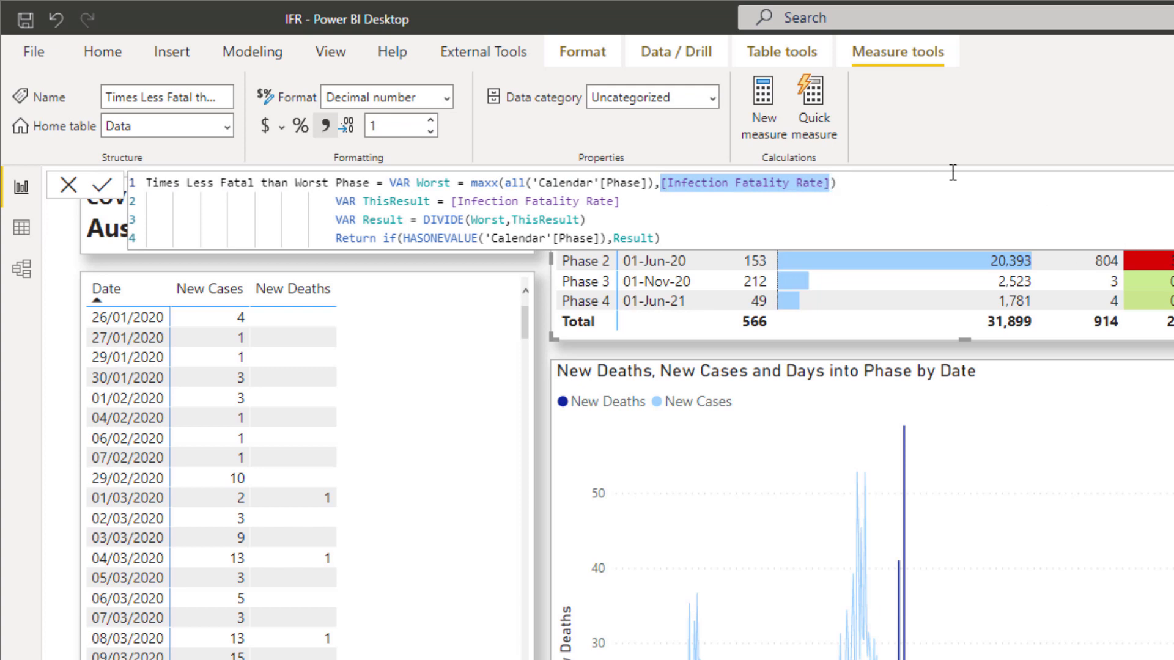
{"action": "left_click_drag", "start_coordinate": [491, 182], "coordinate": [476, 182]}
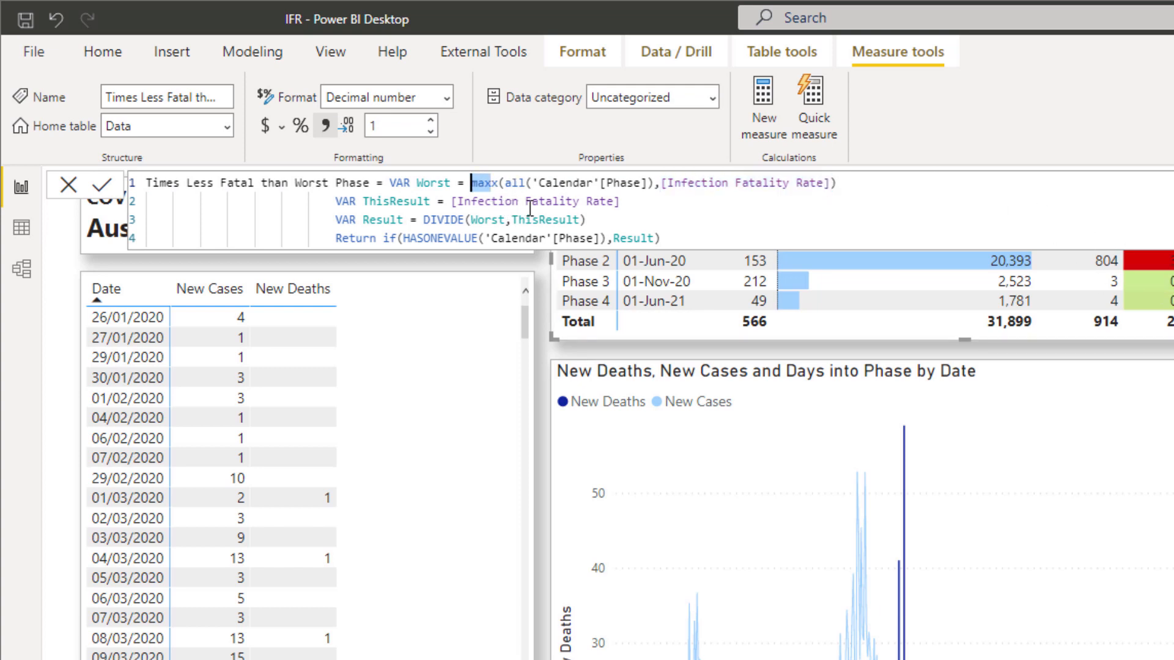
{"action": "left_click", "coordinate": [847, 184]}
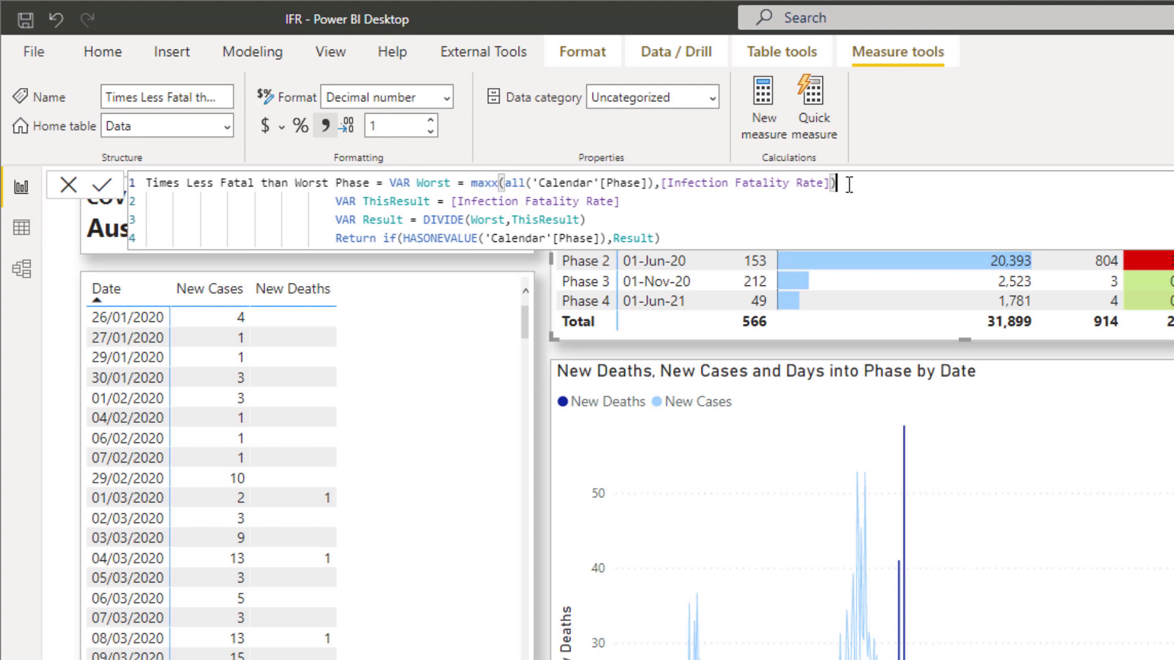
{"action": "left_click_drag", "start_coordinate": [365, 202], "coordinate": [651, 196]}
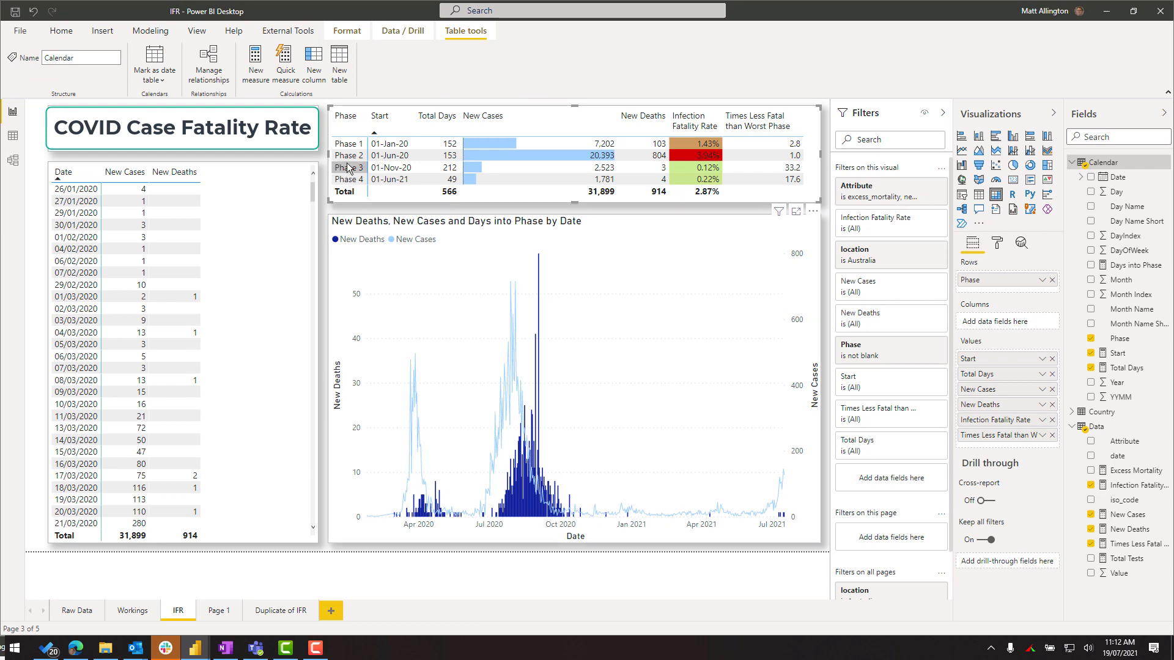
Cross-filter the report by Phase 3 and by Phase 2 from the phase table to compare their daily cases and deaths
{"action": "left_click", "coordinate": [348, 168]}
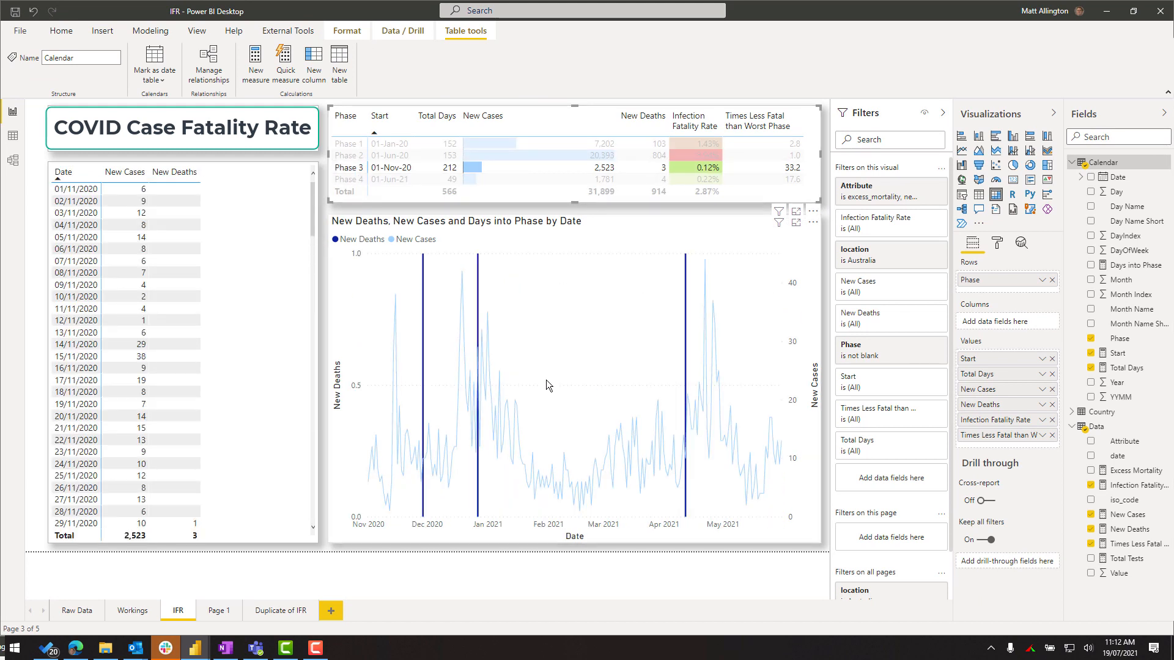
{"action": "left_click", "coordinate": [360, 159]}
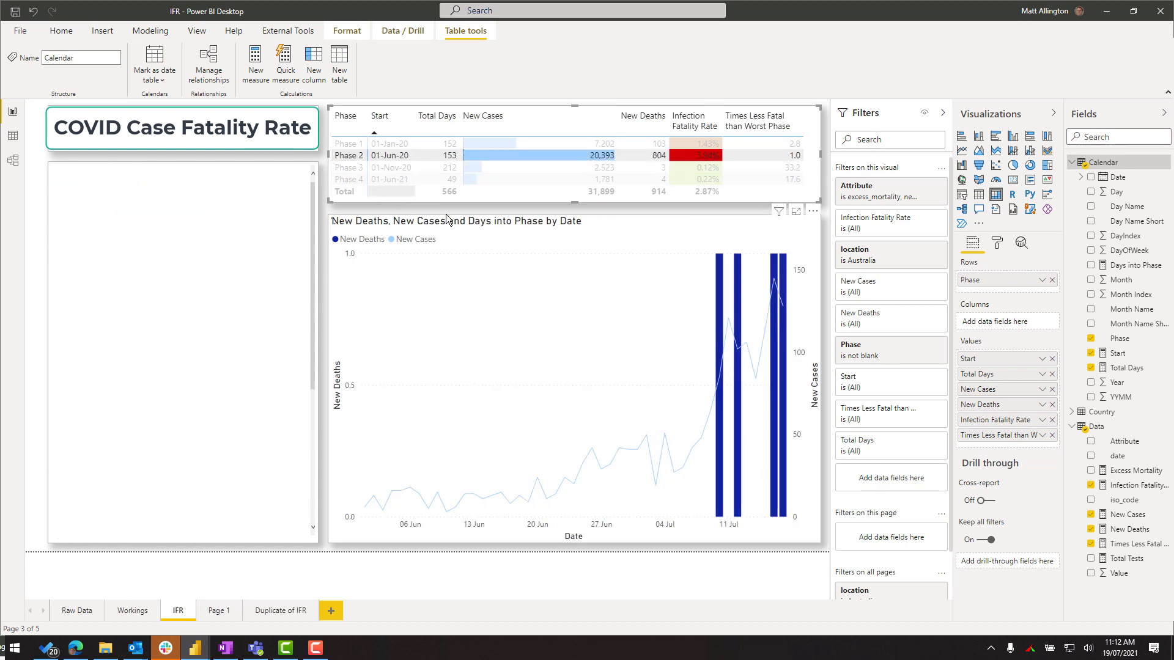